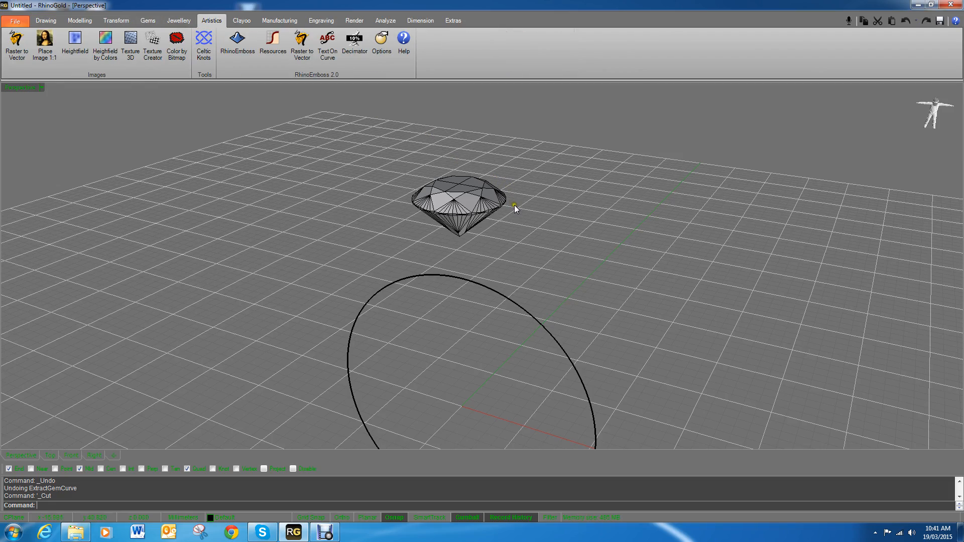
# Extract the girdle outline of the round gem as a curve using Extract Gem Curve.
pyautogui.moveTo(516, 206); pyautogui.dragTo(546, 235, button='right')
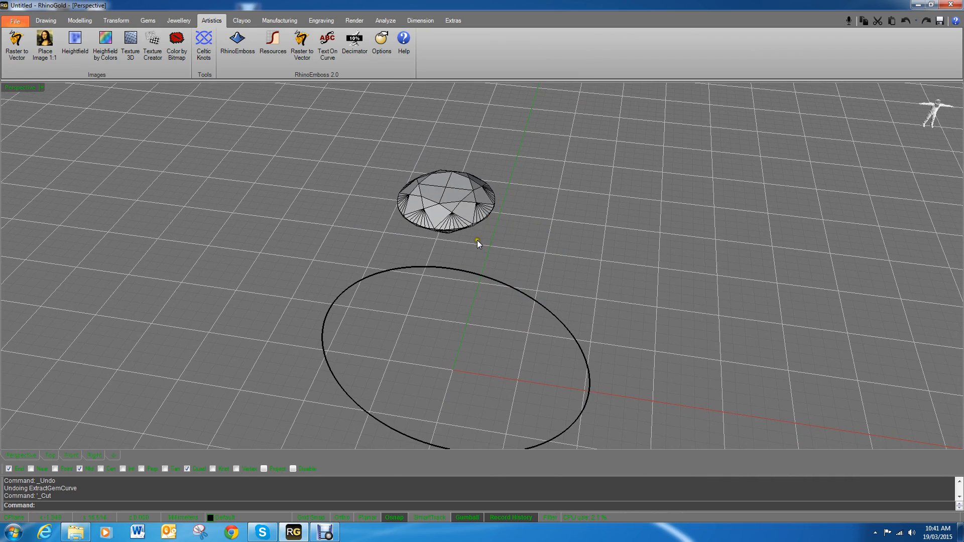
pyautogui.moveTo(477, 240); pyautogui.dragTo(492, 195, button='right')
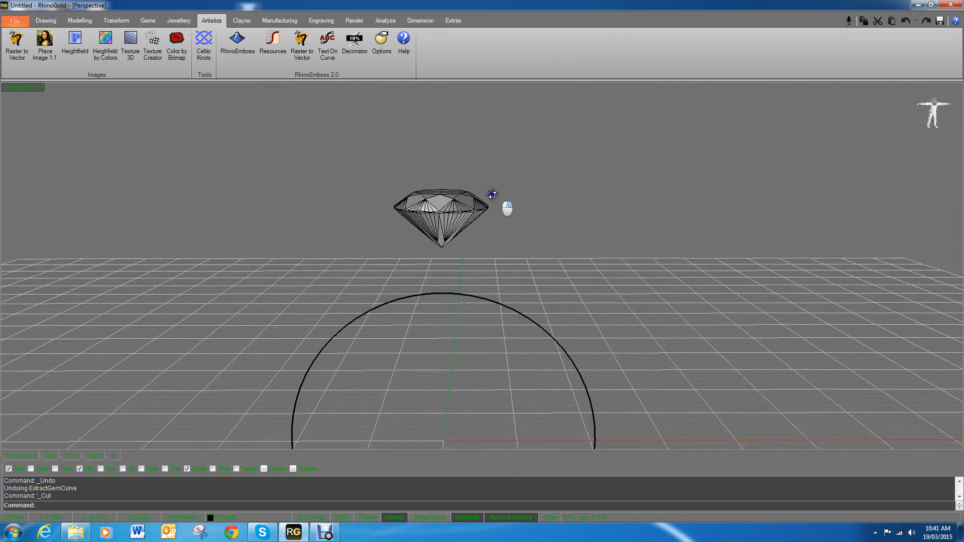
pyautogui.click(452, 199)
pyautogui.click(48, 21)
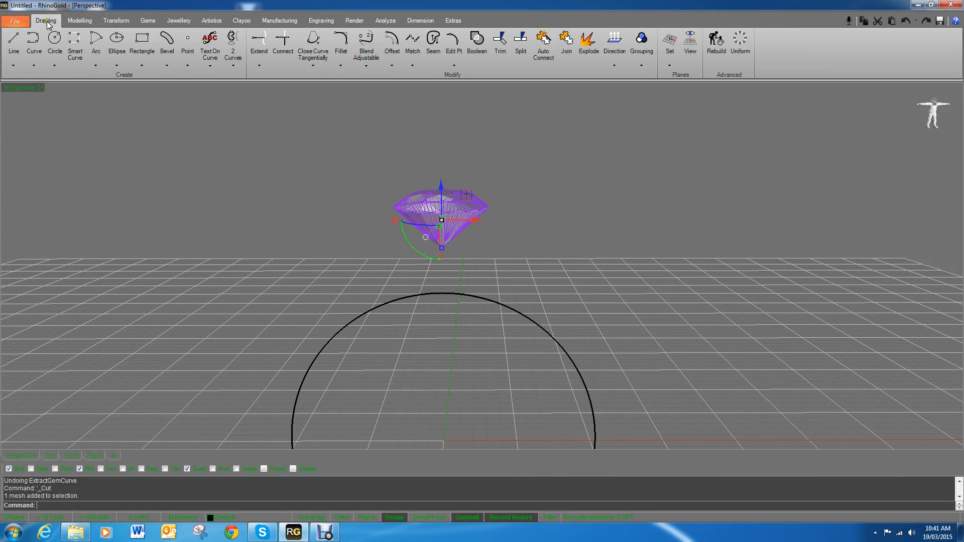
pyautogui.click(99, 22)
pyautogui.click(81, 21)
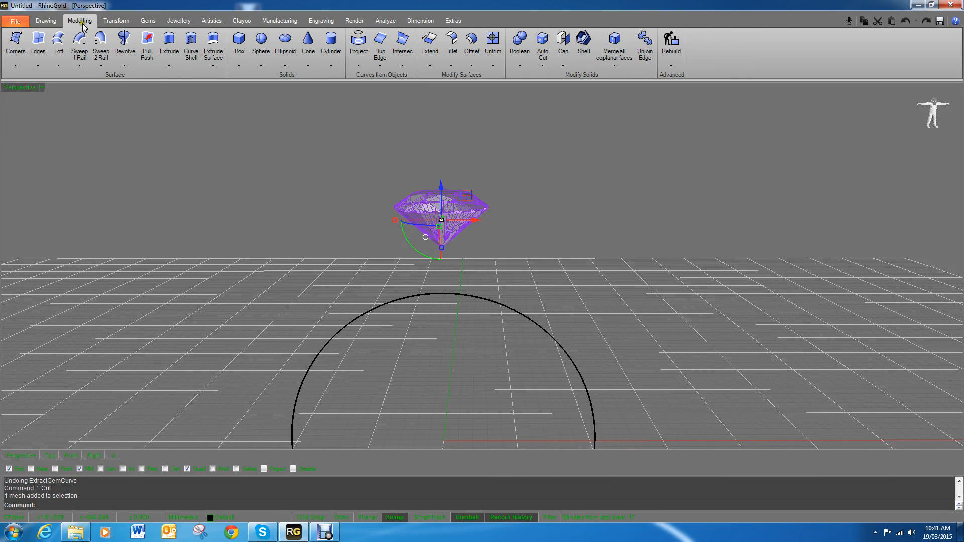
pyautogui.click(116, 20)
pyautogui.click(148, 21)
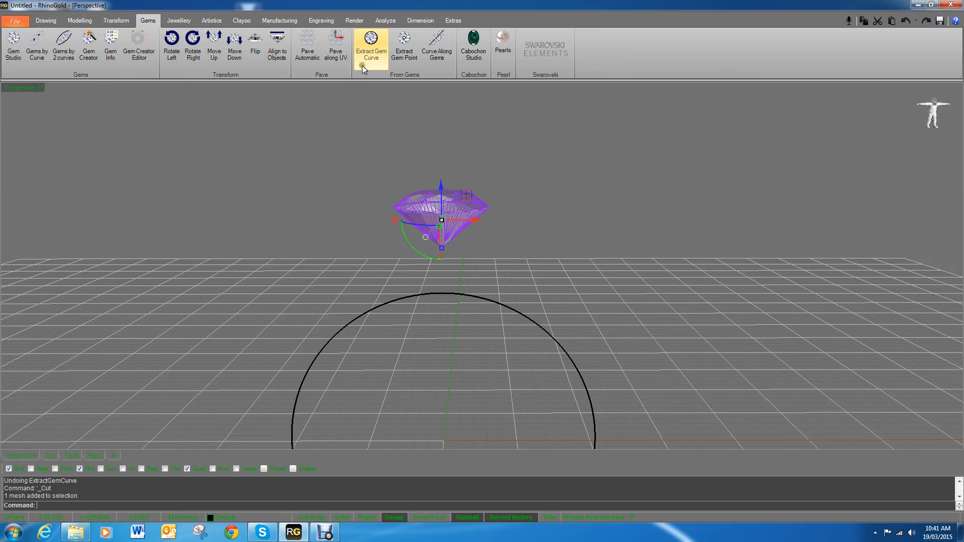
pyautogui.click(372, 47)
pyautogui.moveTo(542, 207); pyautogui.dragTo(496, 194, button='right')
pyautogui.scroll(6, 501, 207)
pyautogui.click(460, 152)
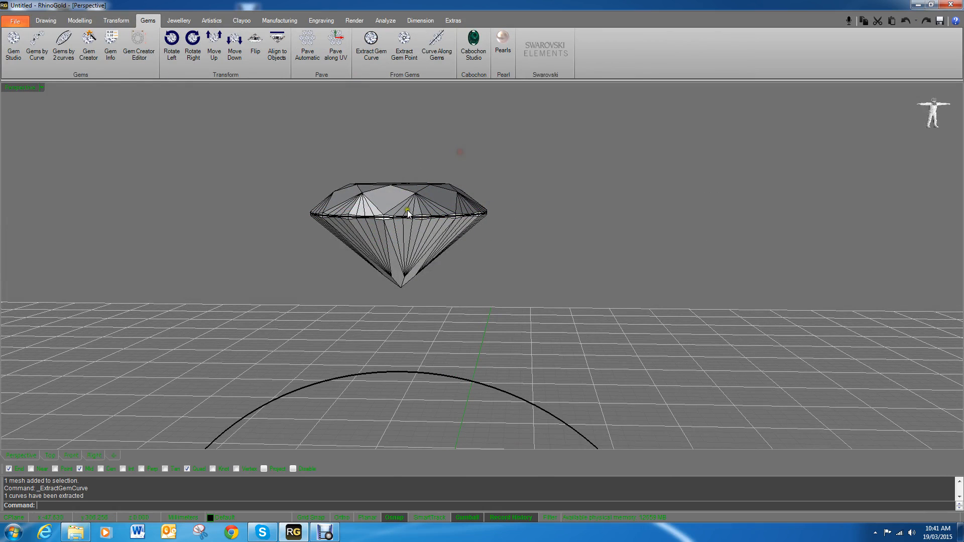
# Move the extracted girdle curve down 1 mm along the vertical axis.
pyautogui.click(394, 216)
pyautogui.click(426, 243)
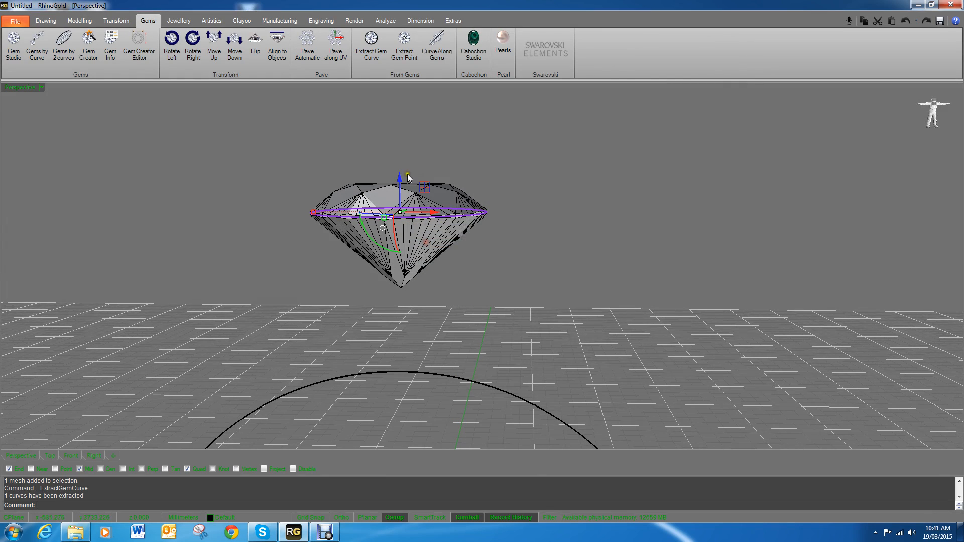
pyautogui.click(397, 179)
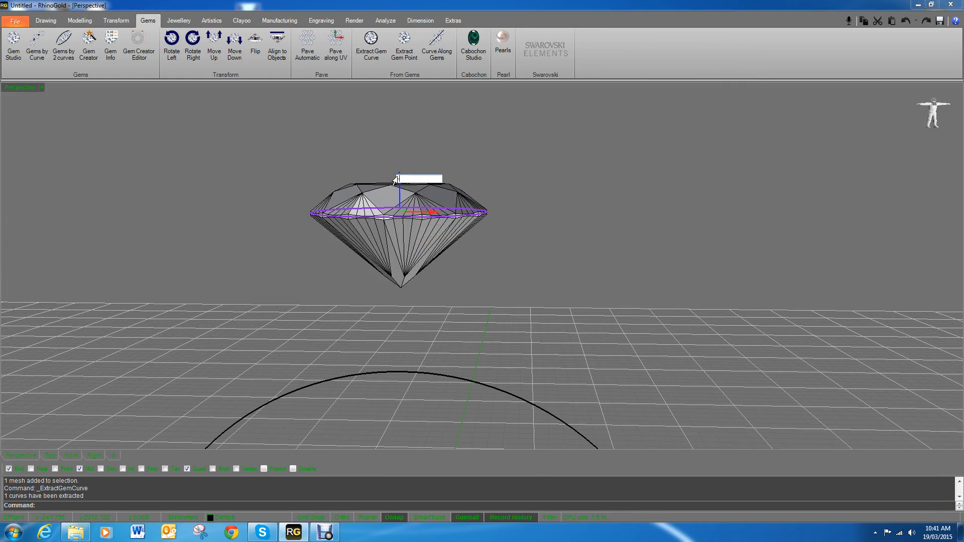
pyautogui.write('-1')
pyautogui.press('Return')
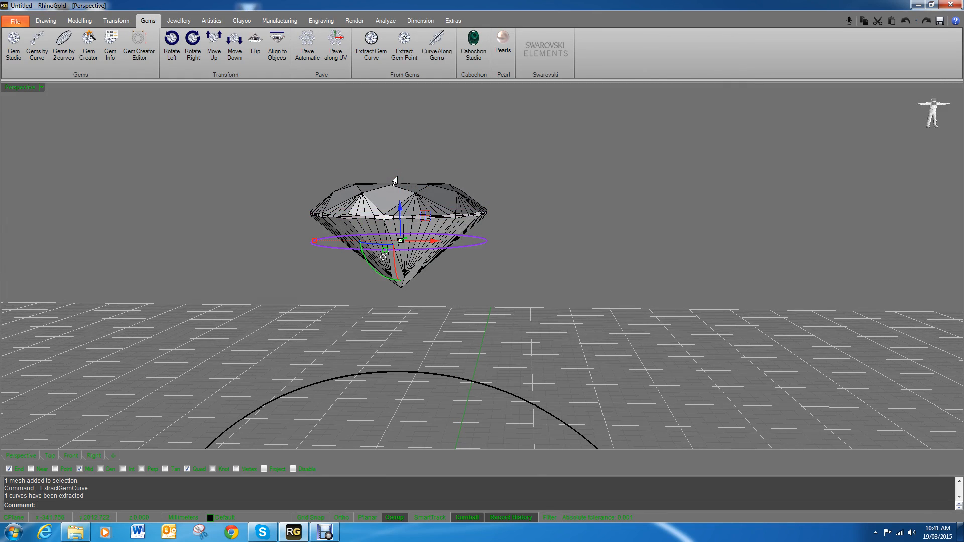
pyautogui.click(518, 281)
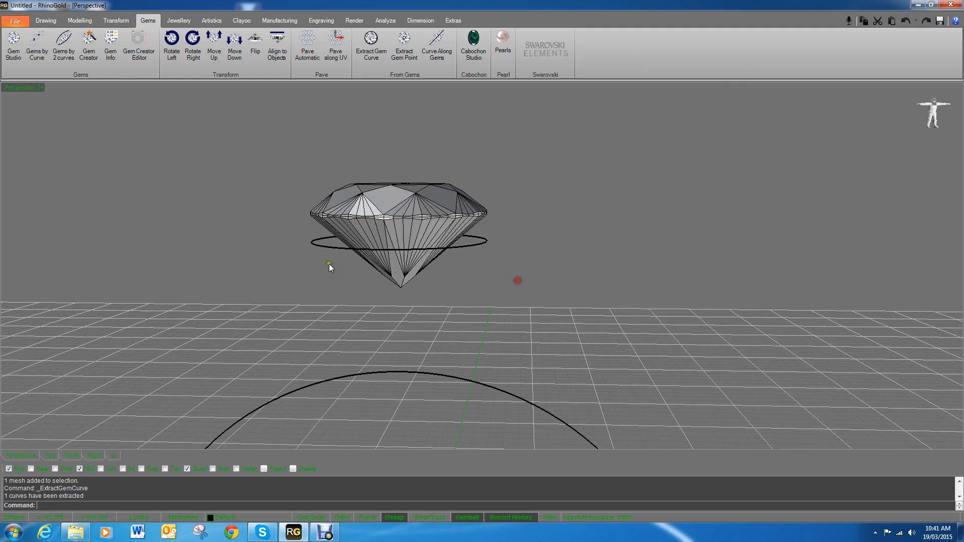
# Offset the lowered girdle curve outward by a distance of 1.6 mm.
pyautogui.click(307, 240)
pyautogui.scroll(2, 75, 51)
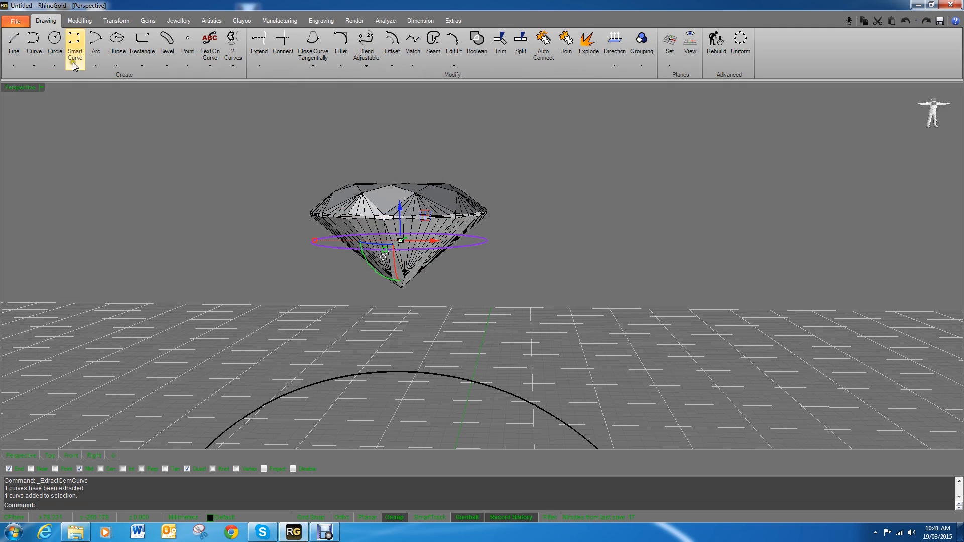
pyautogui.click(392, 43)
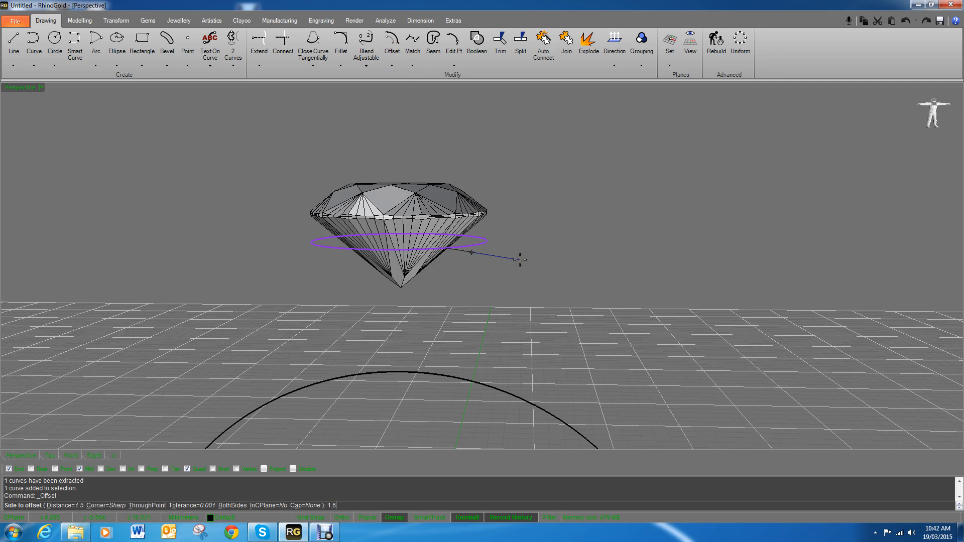
pyautogui.write('1.6')
pyautogui.press('Return')
pyautogui.click(520, 259)
pyautogui.moveTo(520, 259)
pyautogui.mouseDown(button='right')
pyautogui.moveTo(534, 290)
pyautogui.moveTo(529, 243)
pyautogui.mouseUp(button='right')
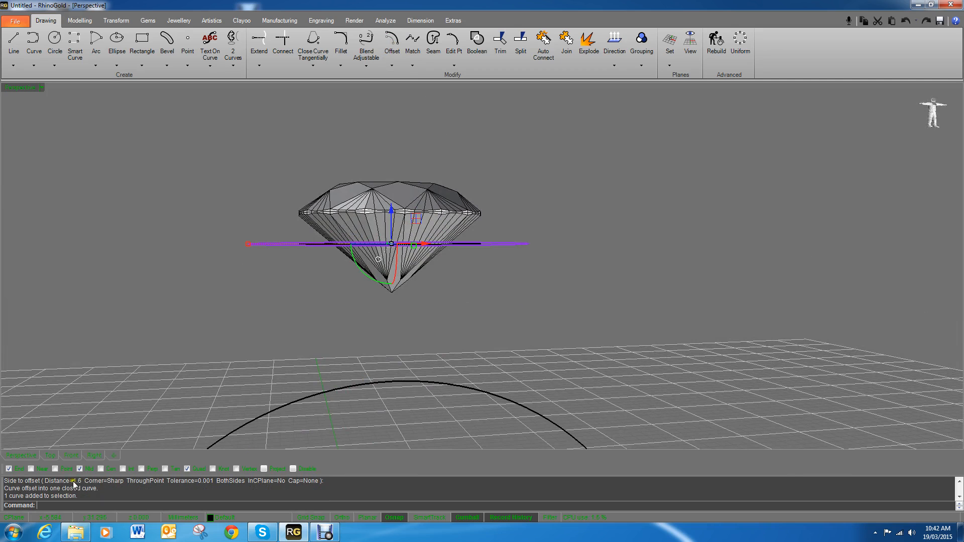
# In the front view, move the outer offset curve slightly below the inner curve.
pyautogui.click(71, 455)
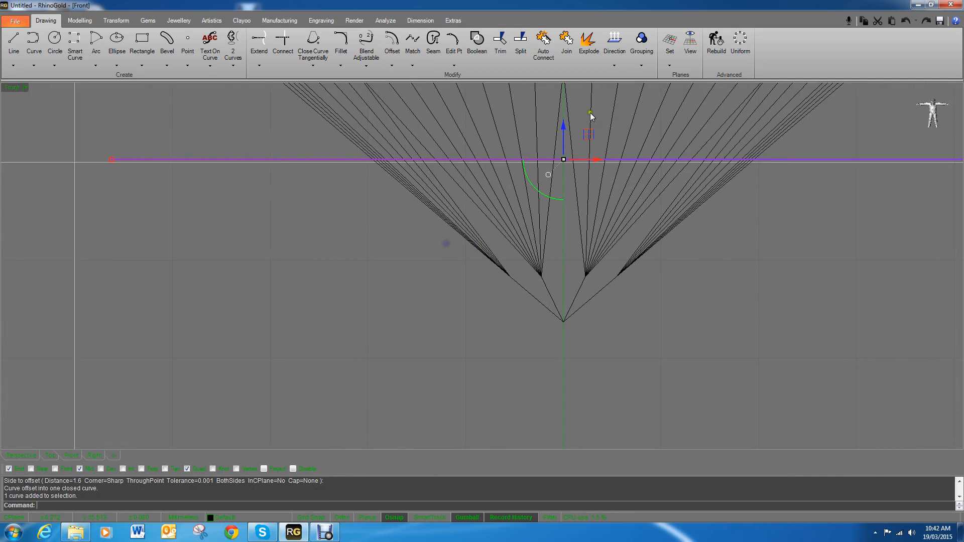
pyautogui.moveTo(565, 131); pyautogui.dragTo(565, 161)
pyautogui.scroll(-12, 334, 126)
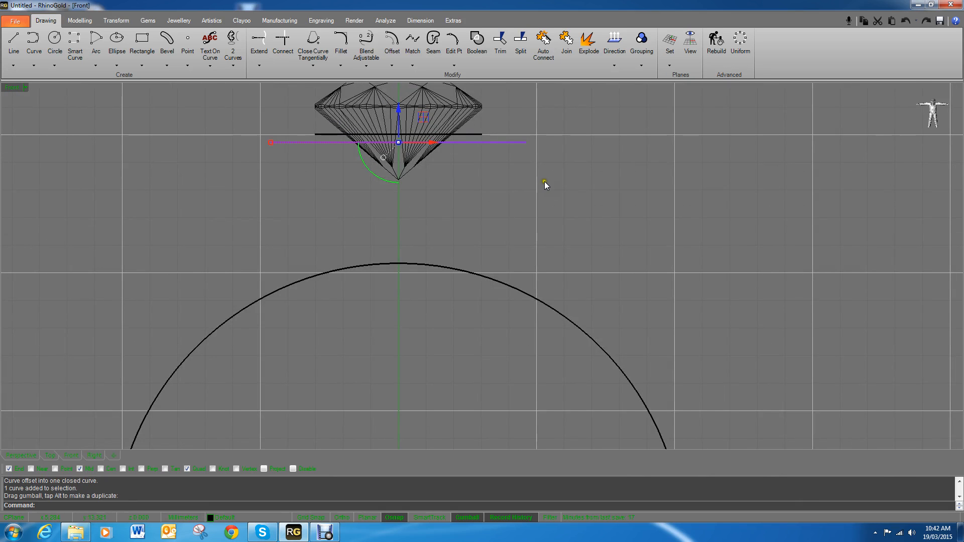
pyautogui.click(545, 180)
# Duplicate the inner and outer bezel curves together and place the copies 1.5 mm below the originals.
pyautogui.moveTo(256, 124); pyautogui.dragTo(601, 175)
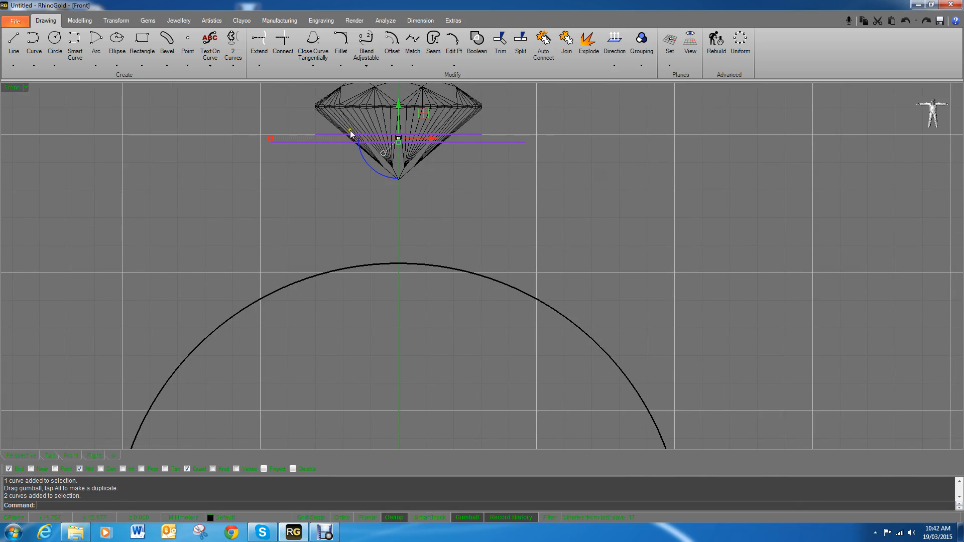
pyautogui.moveTo(399, 105); pyautogui.dragTo(406, 134)
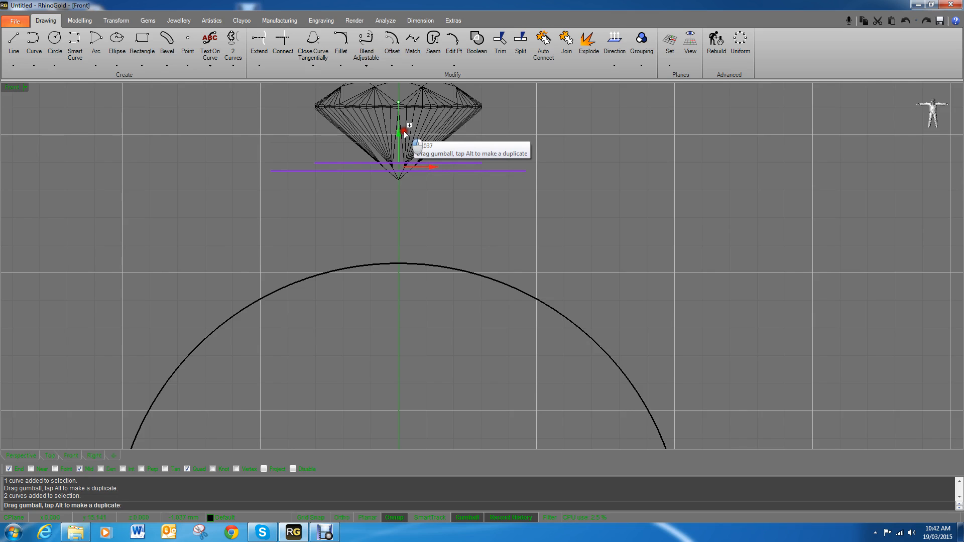
pyautogui.write('1.5')
pyautogui.press('Return')
pyautogui.click(556, 167)
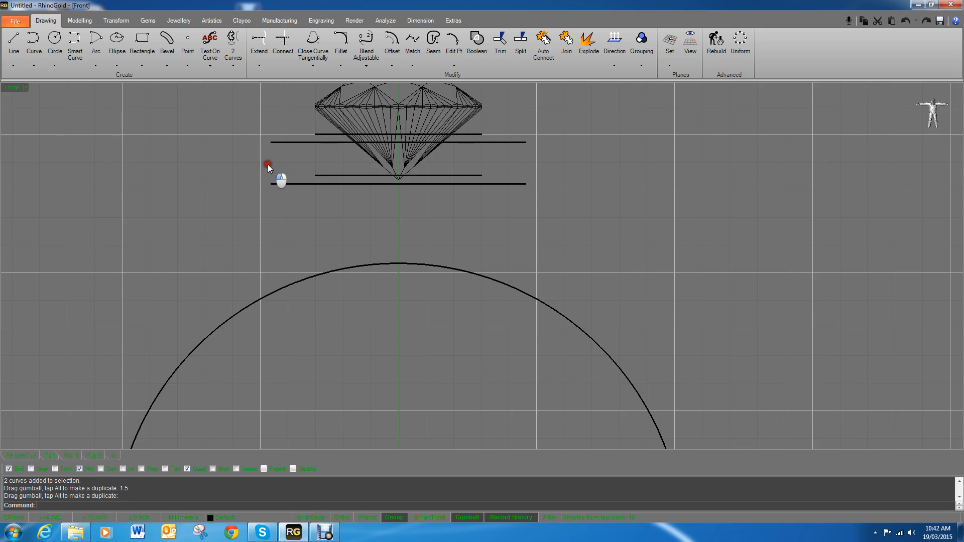
# Scale the two lower copied curves down slightly about their common centre.
pyautogui.moveTo(267, 164); pyautogui.dragTo(567, 200)
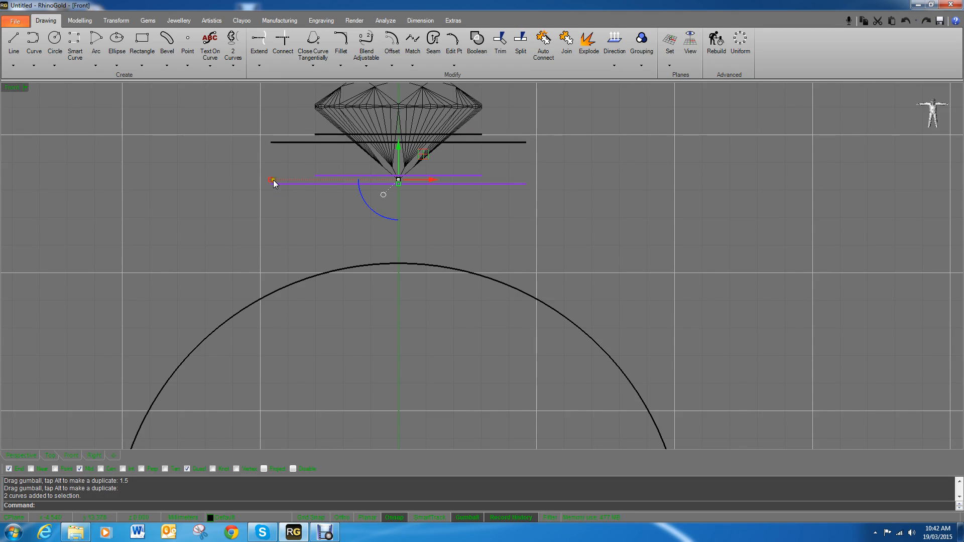
pyautogui.moveTo(273, 179); pyautogui.dragTo(281, 179)
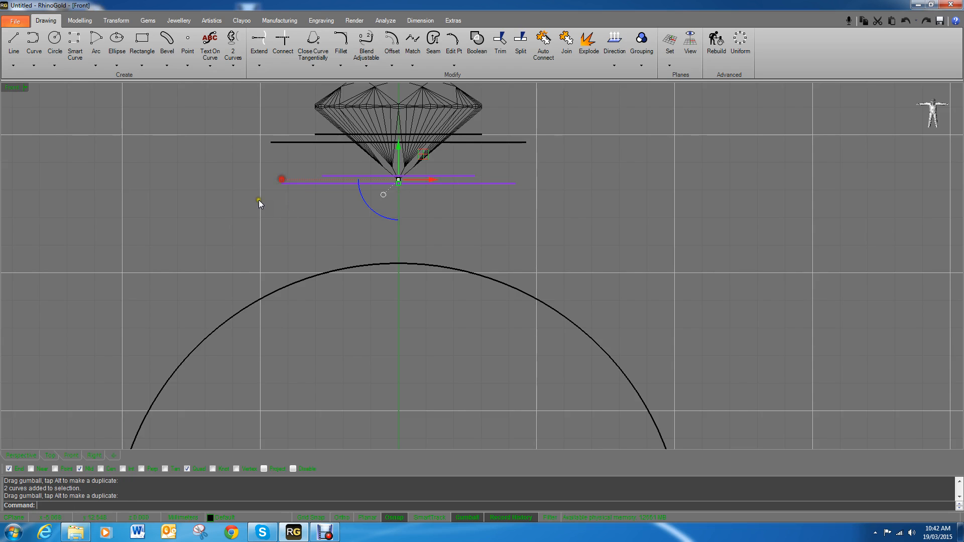
pyautogui.click(21, 456)
pyautogui.moveTo(342, 362); pyautogui.dragTo(308, 372, button='right')
pyautogui.click(299, 345)
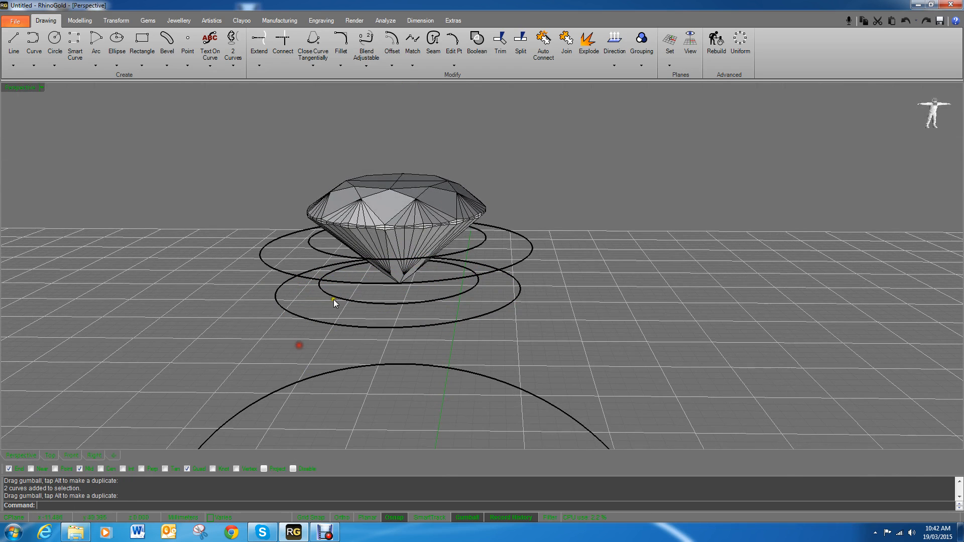
# Scale the lower inner curve down further around the gem's point.
pyautogui.click(336, 296)
pyautogui.moveTo(321, 282); pyautogui.dragTo(337, 284)
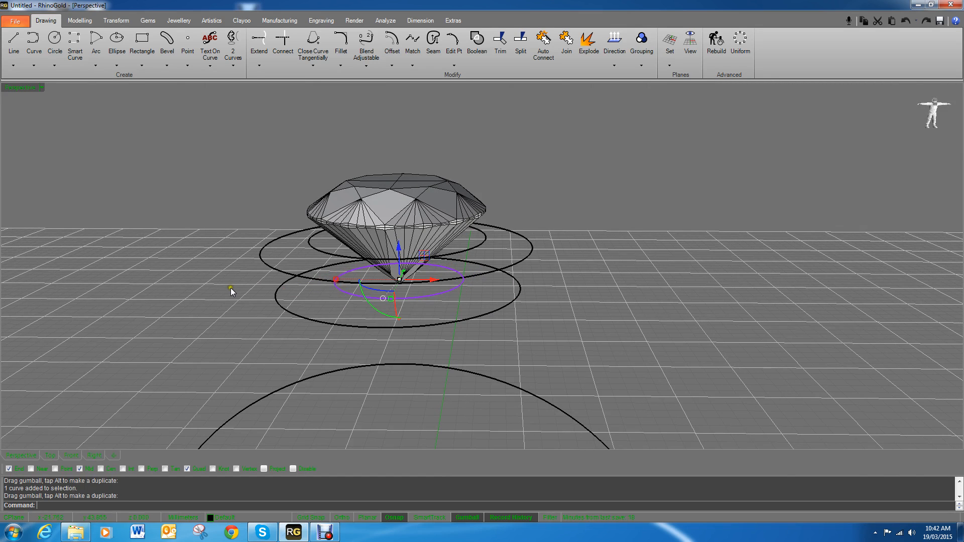
pyautogui.moveTo(230, 287); pyautogui.dragTo(246, 306, button='right')
pyautogui.click(475, 271)
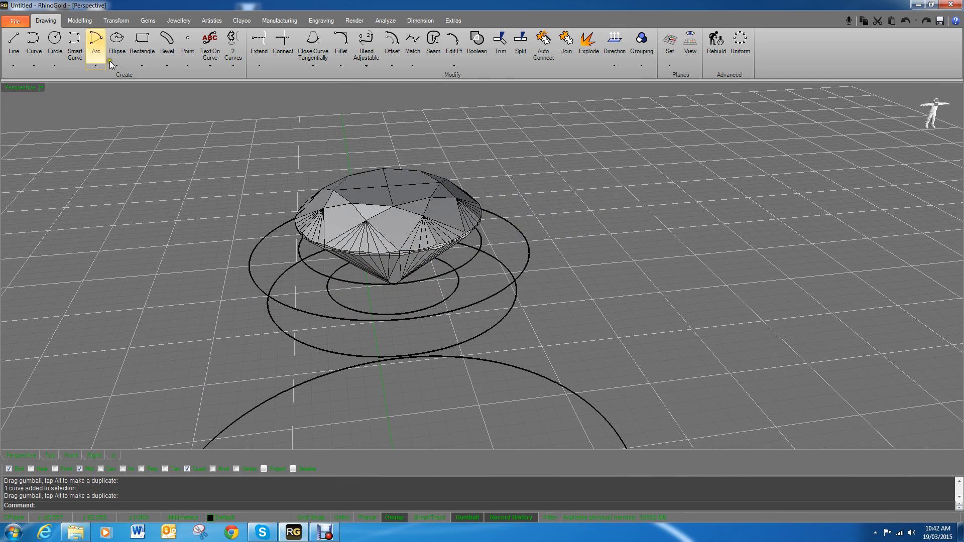
# Loft the upper inner, upper outer, lower outer and lower inner curves into a closed loft with straight sections.
pyautogui.click(101, 24)
pyautogui.click(80, 21)
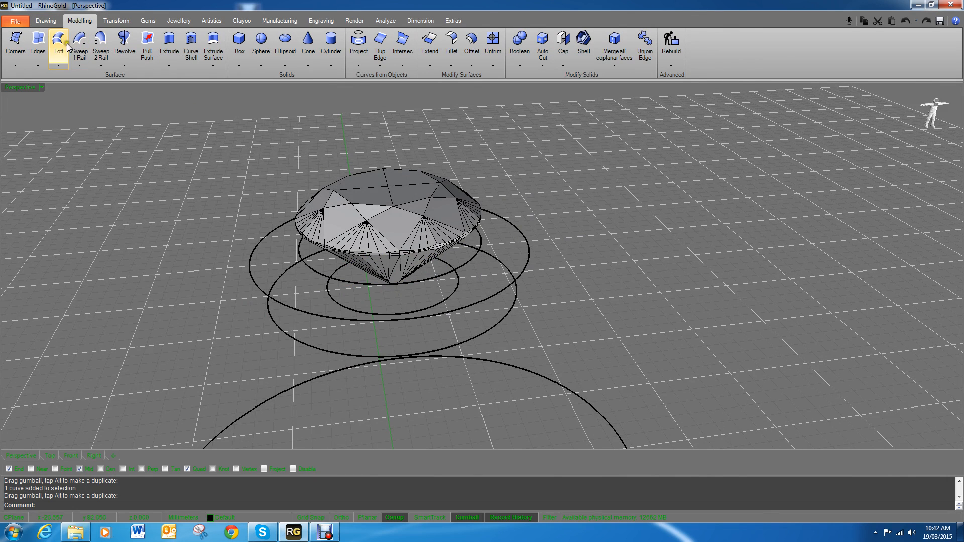
pyautogui.click(58, 41)
pyautogui.click(481, 244)
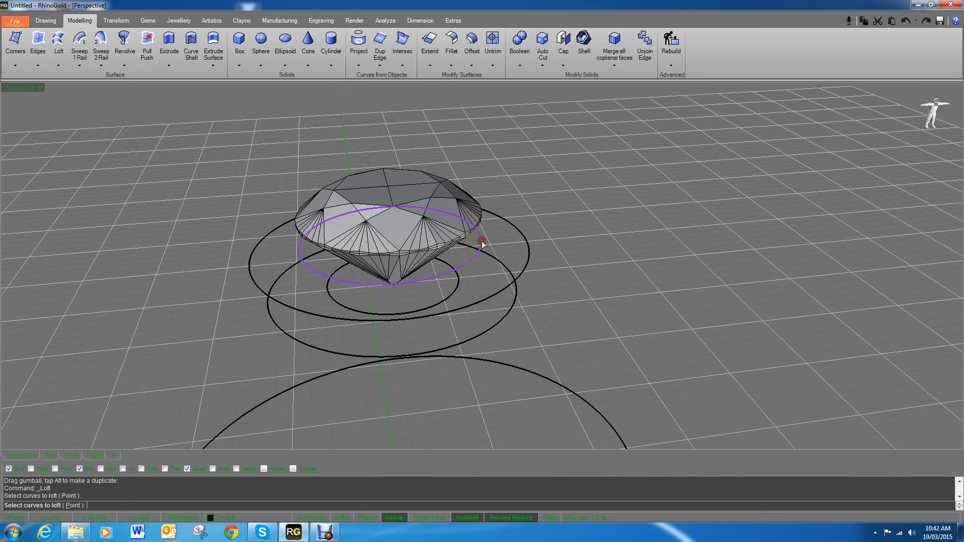
pyautogui.click(529, 253)
pyautogui.moveTo(550, 274); pyautogui.dragTo(536, 255, button='right')
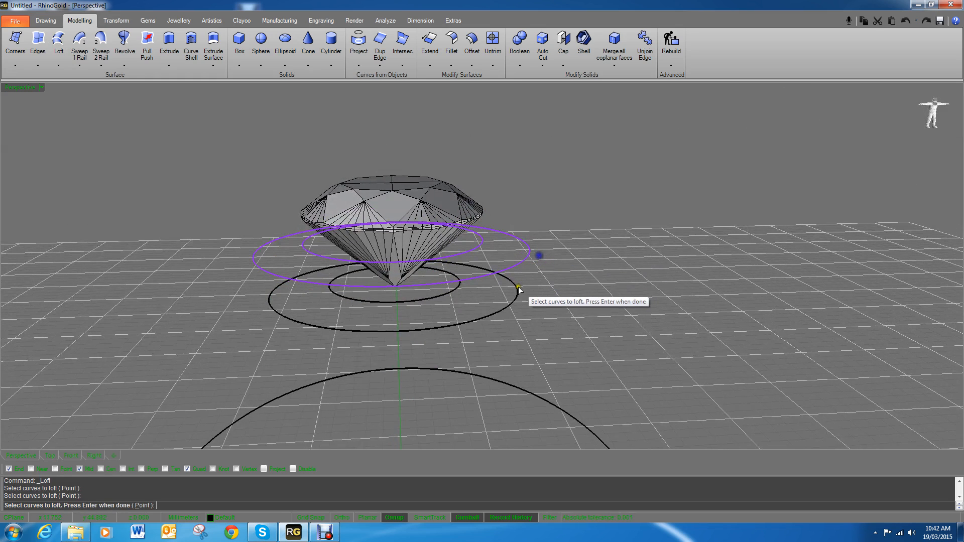
pyautogui.click(517, 290)
pyautogui.click(453, 290)
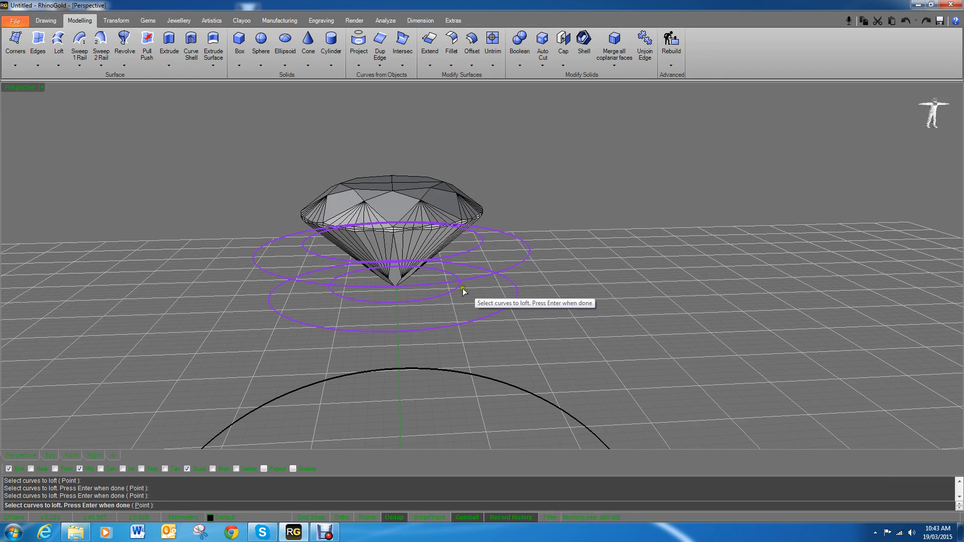
pyautogui.press('Return')
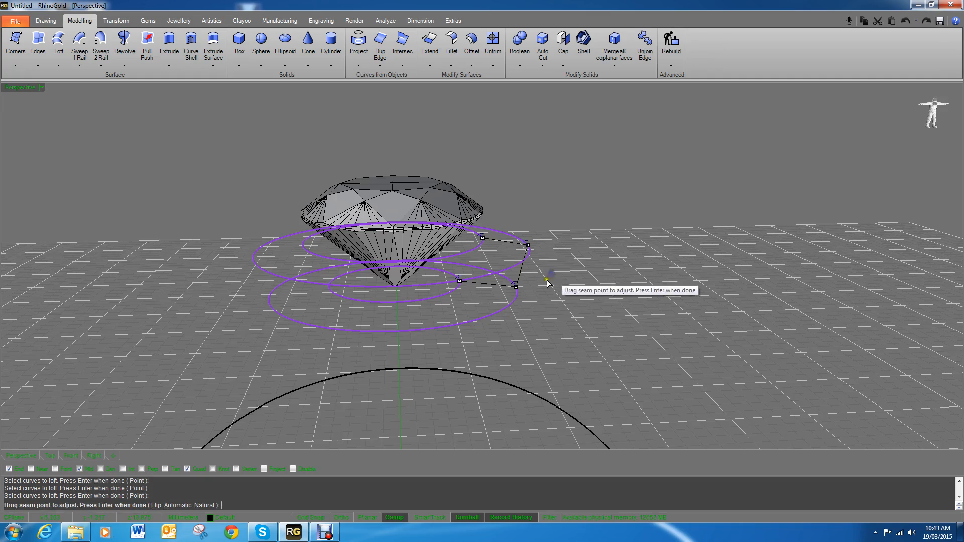
pyautogui.moveTo(556, 287); pyautogui.dragTo(556, 327, button='right')
pyautogui.press('Return')
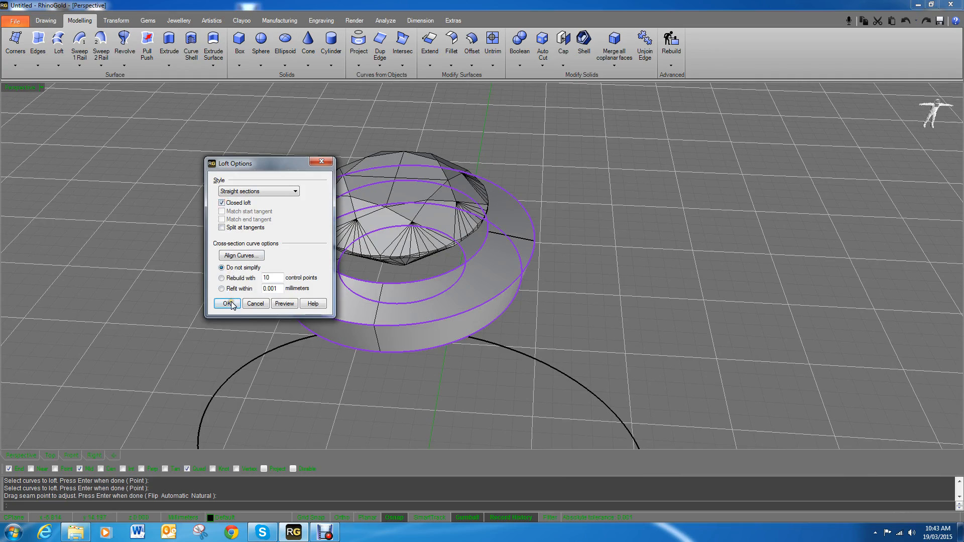
pyautogui.click(228, 304)
# Add two new layers alongside the Default layer.
pyautogui.moveTo(556, 320); pyautogui.dragTo(562, 403, button='right')
pyautogui.scroll(-5, 623, 367)
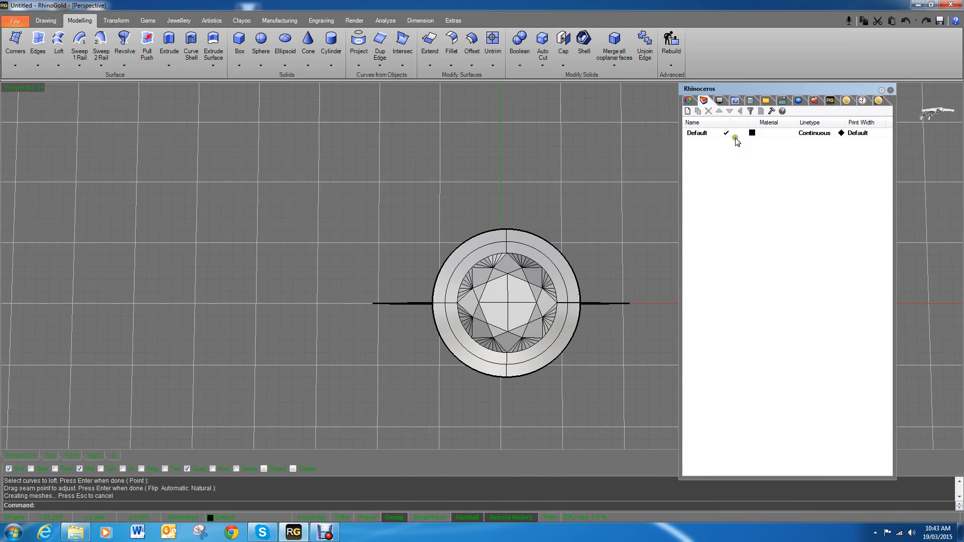
pyautogui.click(688, 111)
pyautogui.click(689, 111)
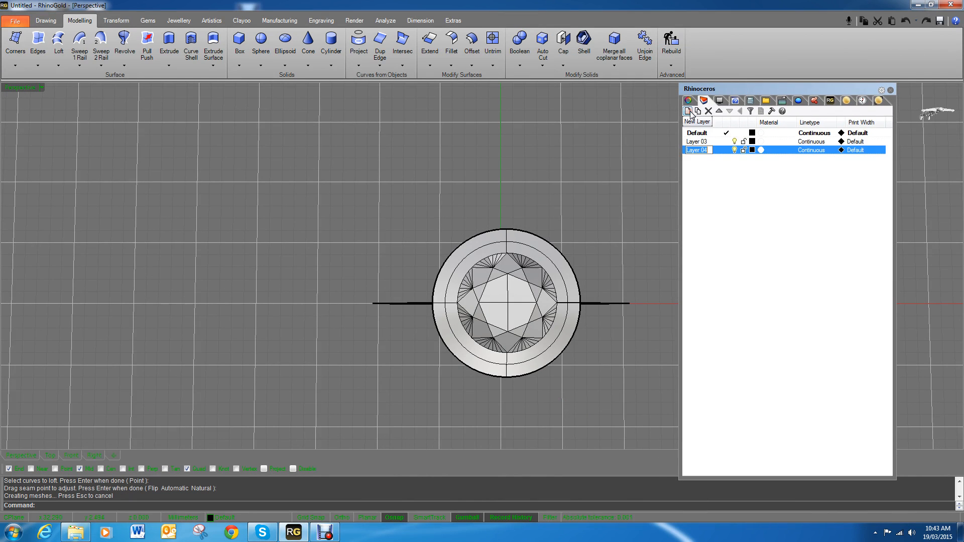
# Set the colour of Layer 03 to bright green.
pyautogui.click(752, 142)
pyautogui.click(752, 142)
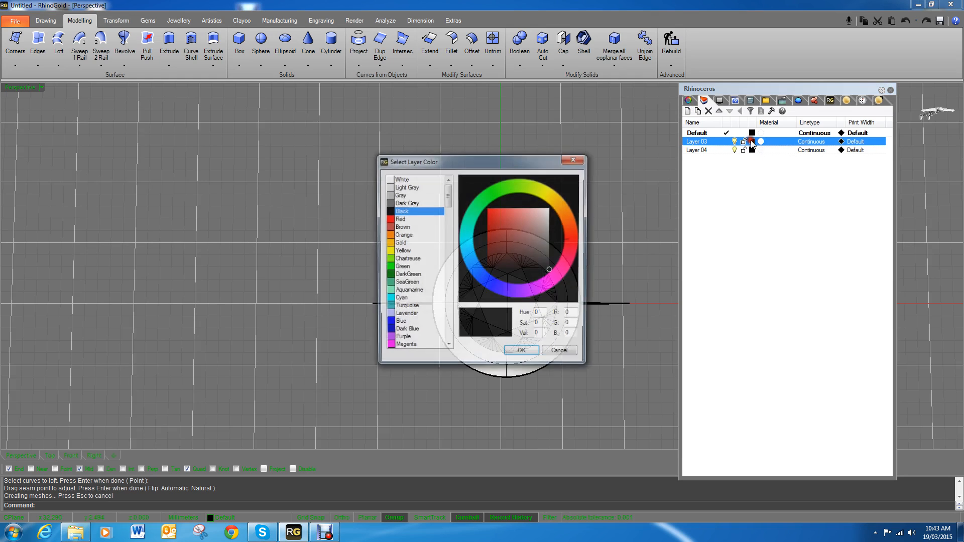
pyautogui.click(495, 190)
pyautogui.click(522, 354)
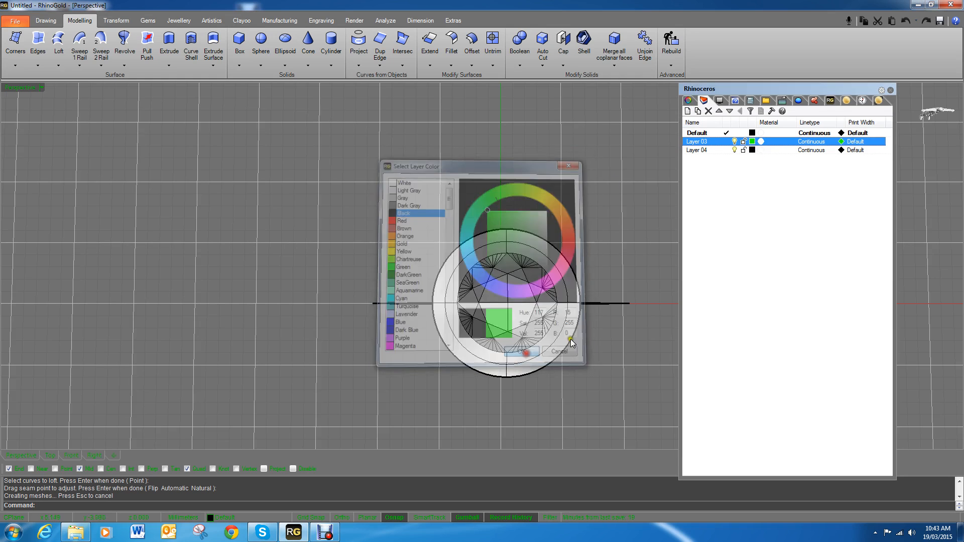
# Set the colour of Layer 04 to blue.
pyautogui.click(752, 150)
pyautogui.click(752, 150)
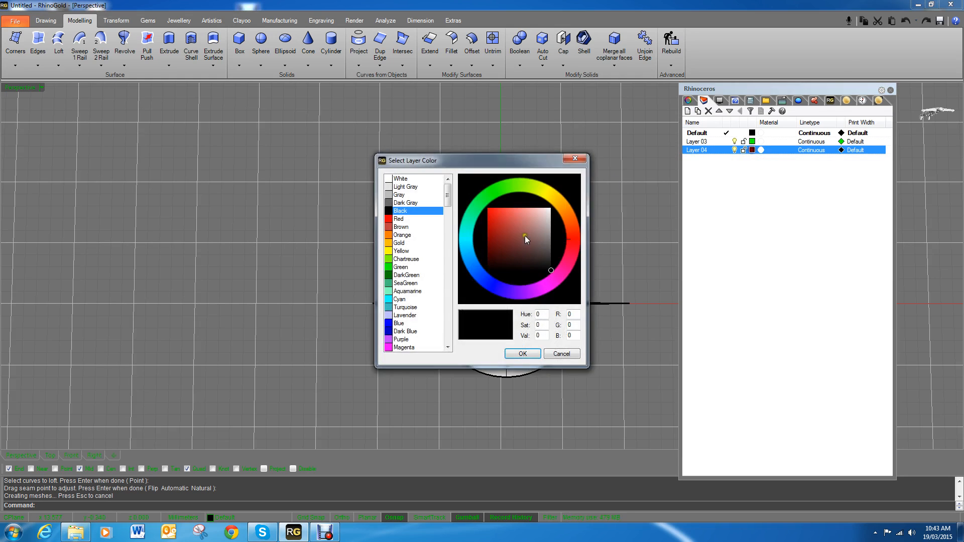
pyautogui.click(479, 276)
pyautogui.click(522, 353)
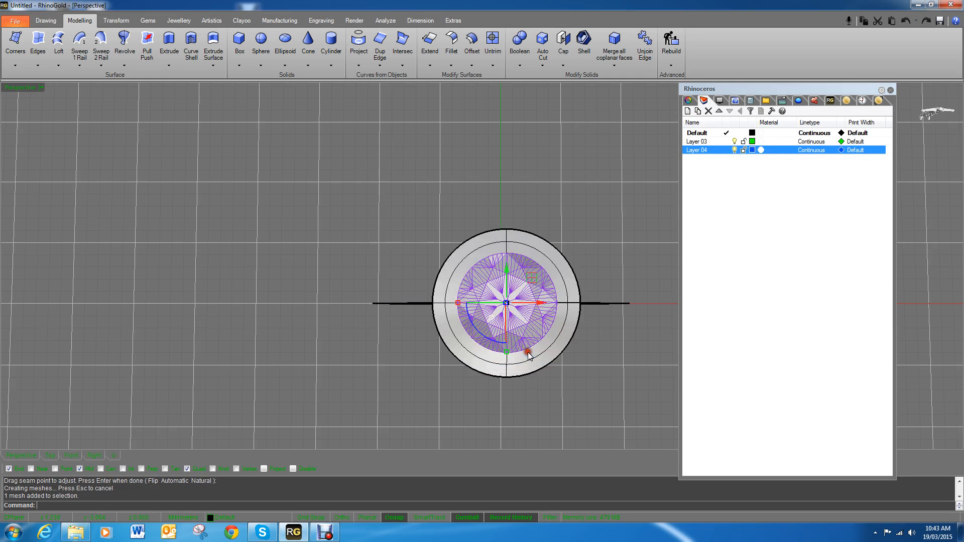
# Deselect the centre gem and make the blue Layer 04 the current layer.
pyautogui.click(722, 210)
pyautogui.click(611, 230)
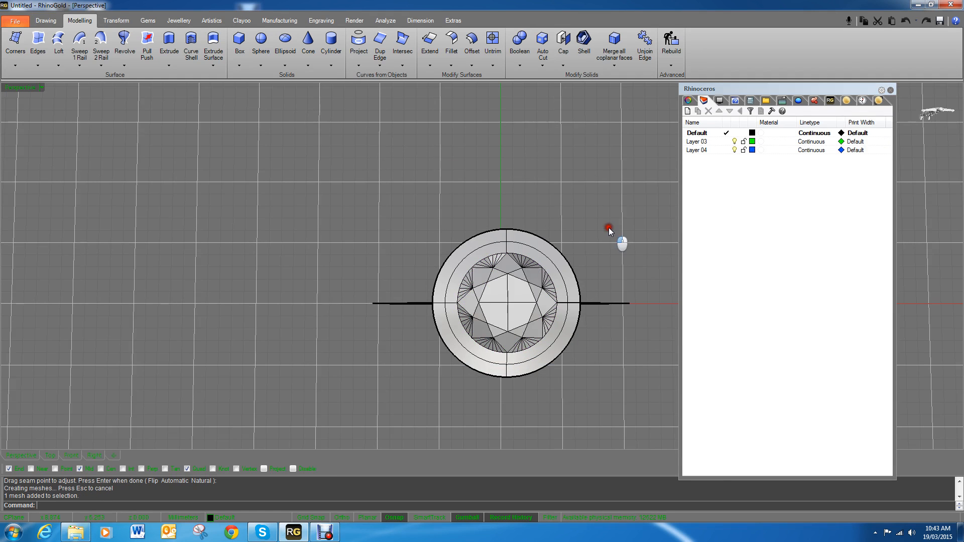
pyautogui.moveTo(611, 230); pyautogui.dragTo(621, 208, button='right')
pyautogui.click(735, 150)
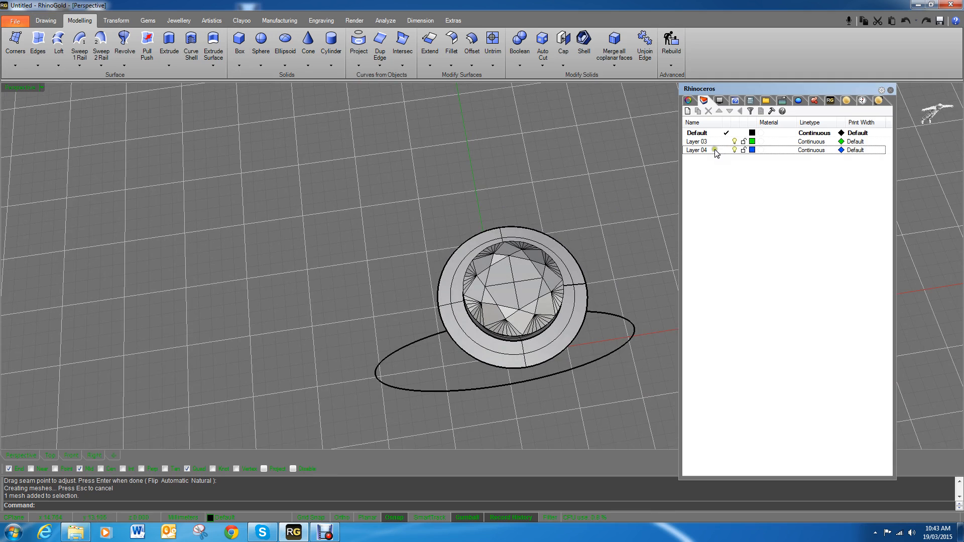
pyautogui.click(716, 151)
pyautogui.moveTo(470, 261); pyautogui.dragTo(282, 424, button='right')
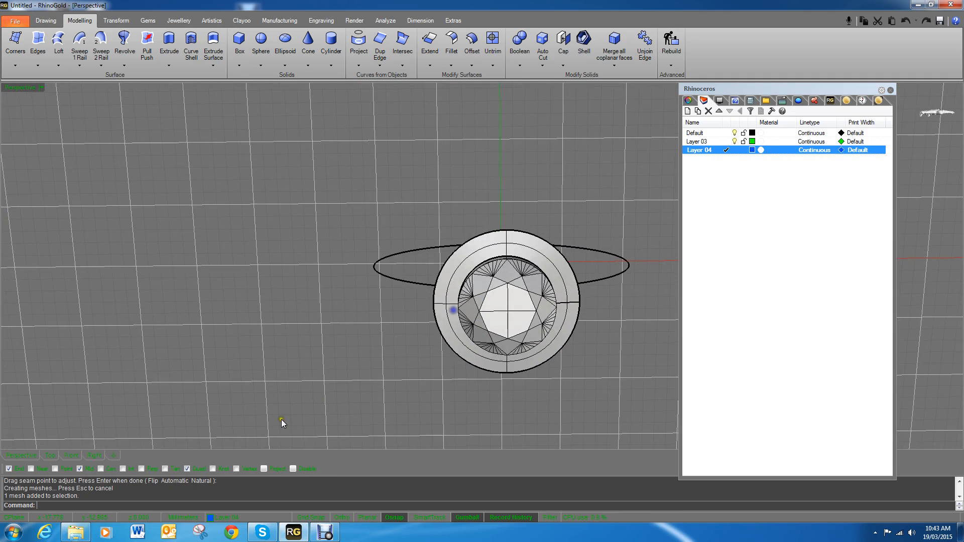
# Extract the circular isocurve midway across the bezel's top face, working in a shaded Top view.
pyautogui.click(94, 455)
pyautogui.click(51, 456)
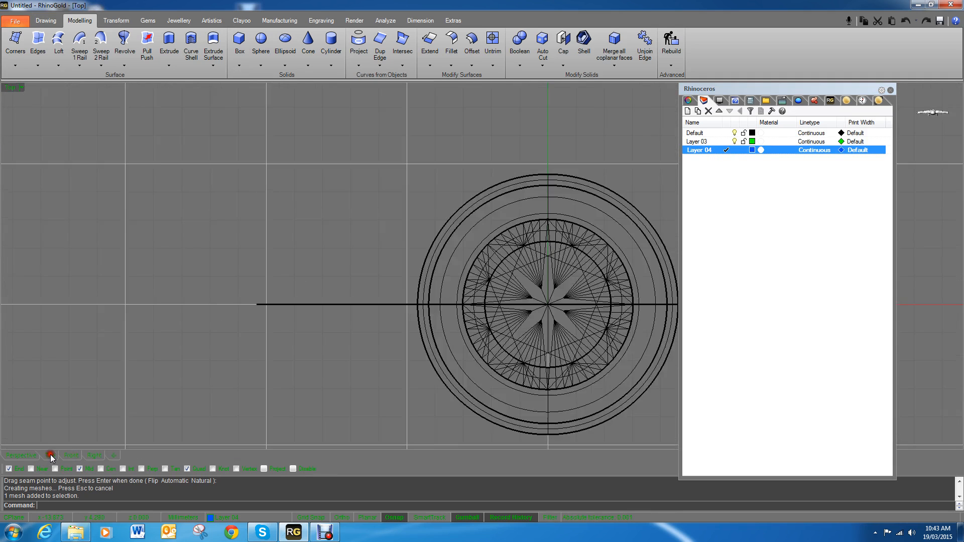
pyautogui.click(381, 66)
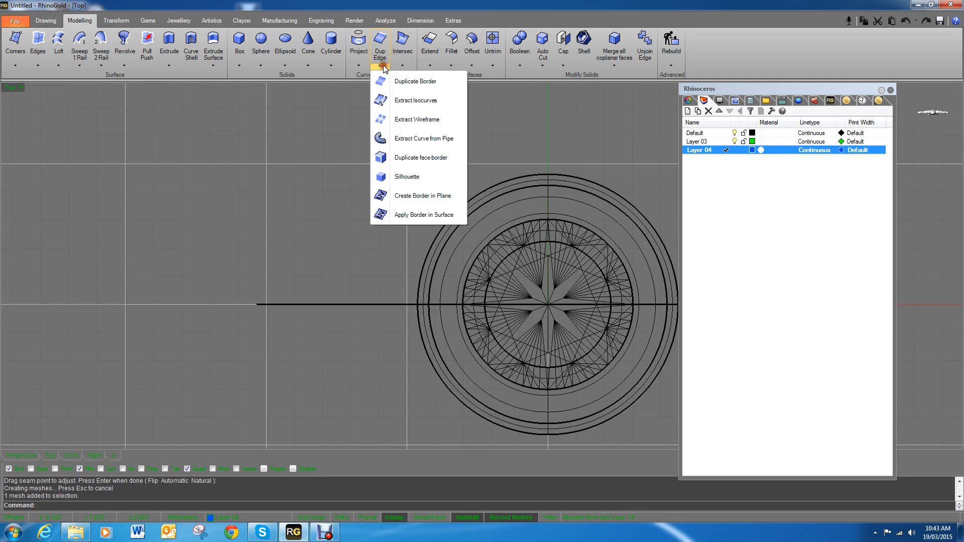
pyautogui.click(408, 101)
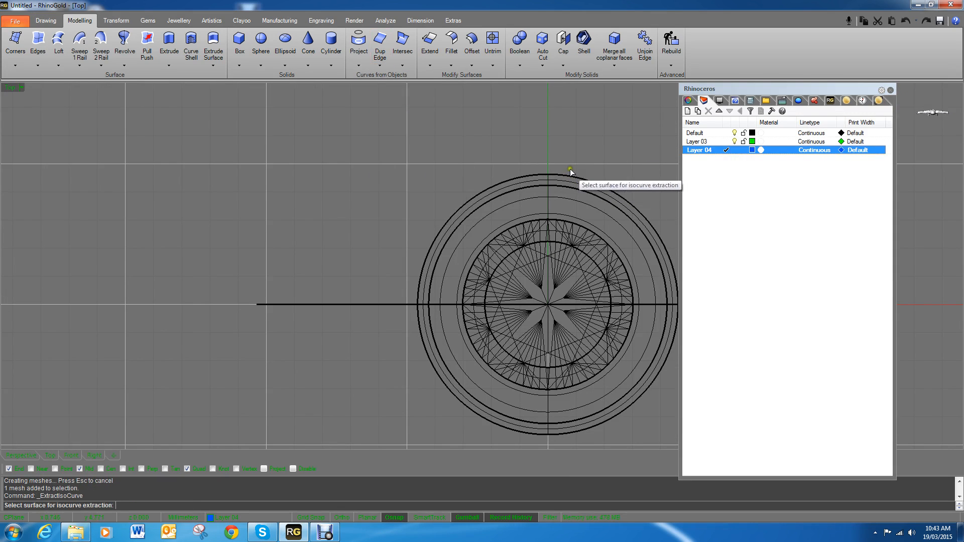
pyautogui.click(890, 91)
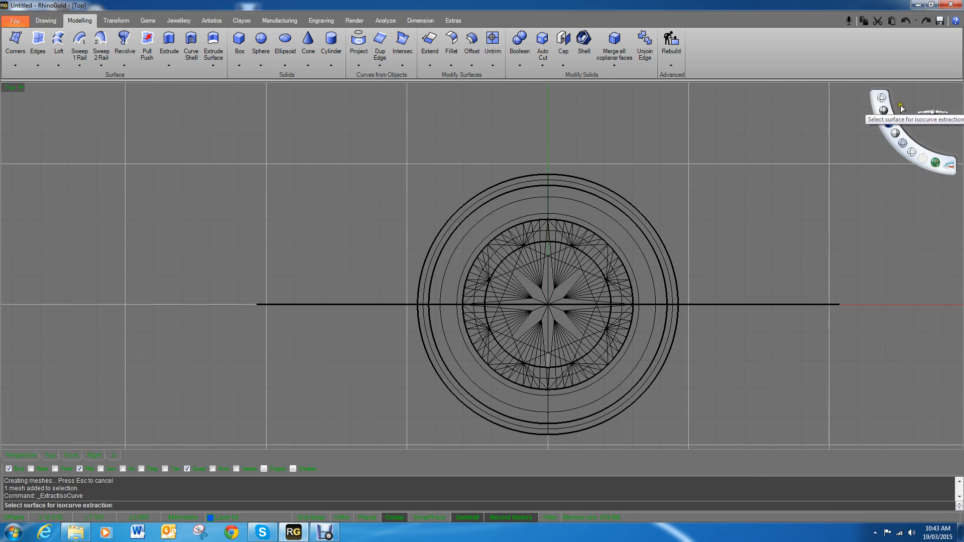
pyautogui.click(884, 110)
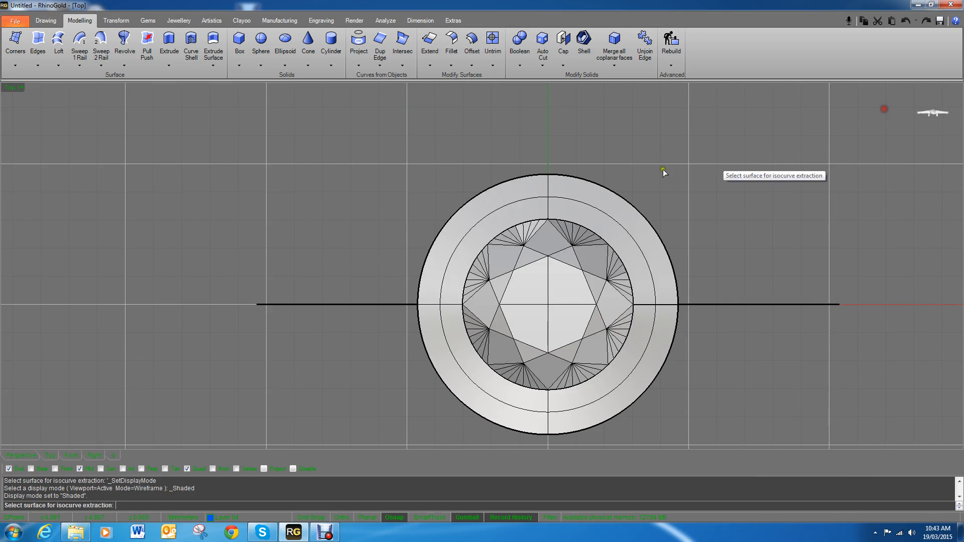
pyautogui.click(570, 200)
pyautogui.scroll(2, 569, 199)
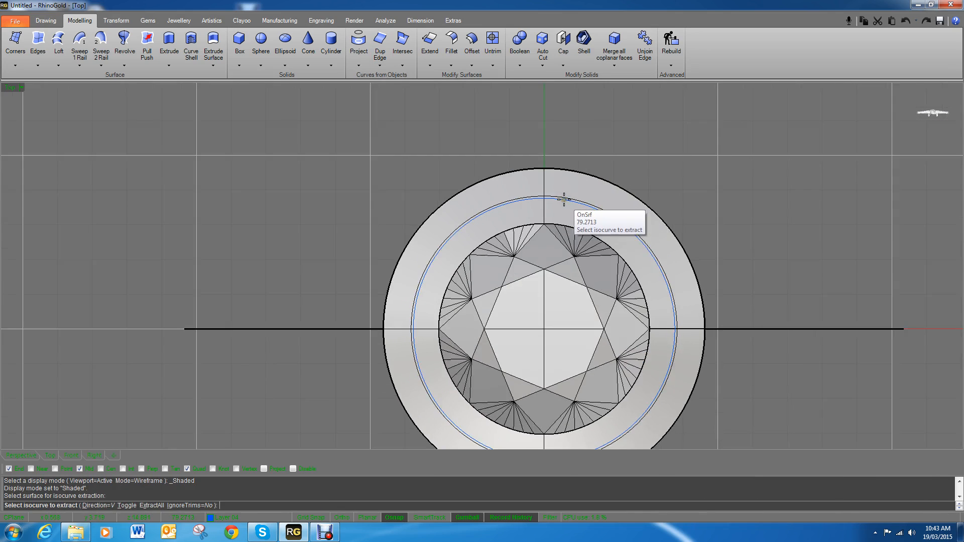
pyautogui.click(678, 329)
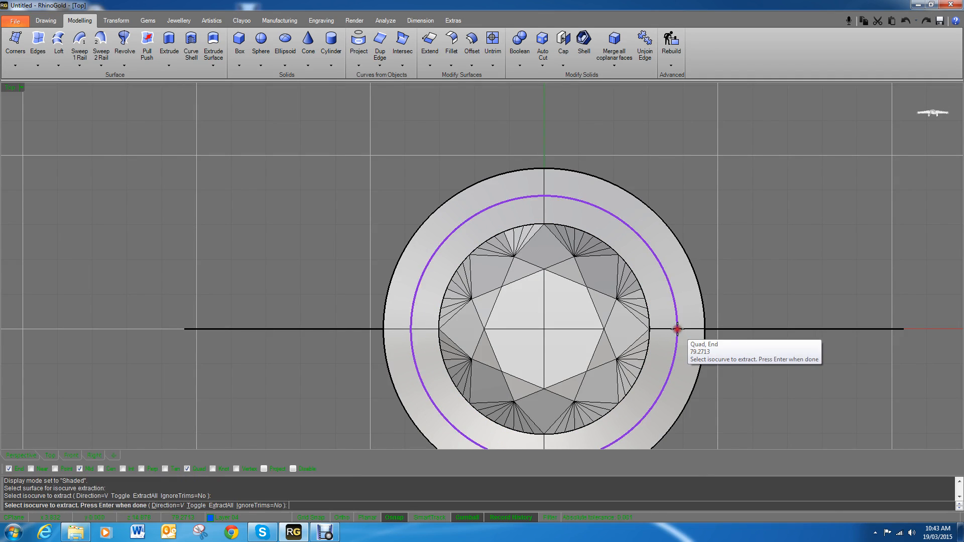
pyautogui.rightClick(251, 340)
# Start Gems by Curve with brilliant diamonds along the extracted curve, using the bezel as the reference surface.
pyautogui.moveTo(461, 203); pyautogui.dragTo(402, 145, button='right')
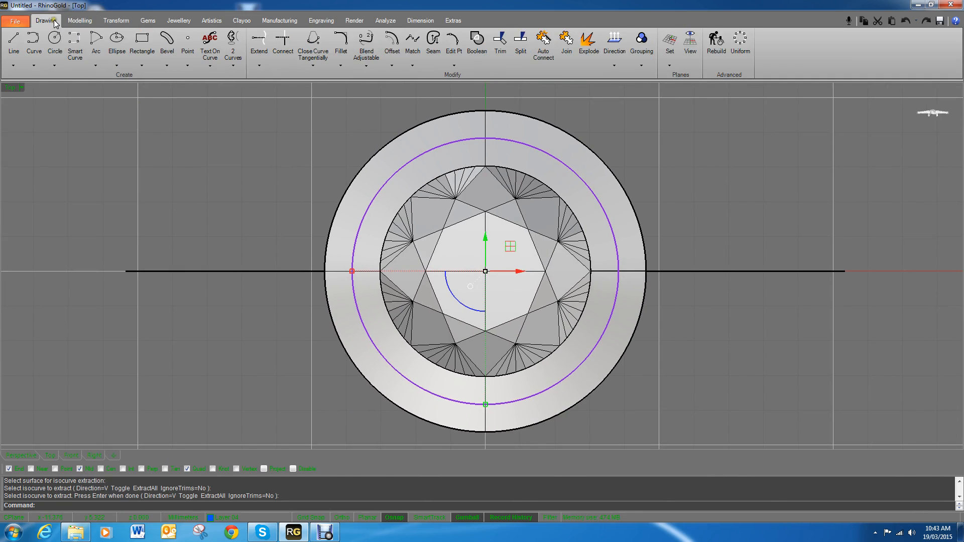
pyautogui.click(111, 21)
pyautogui.click(148, 20)
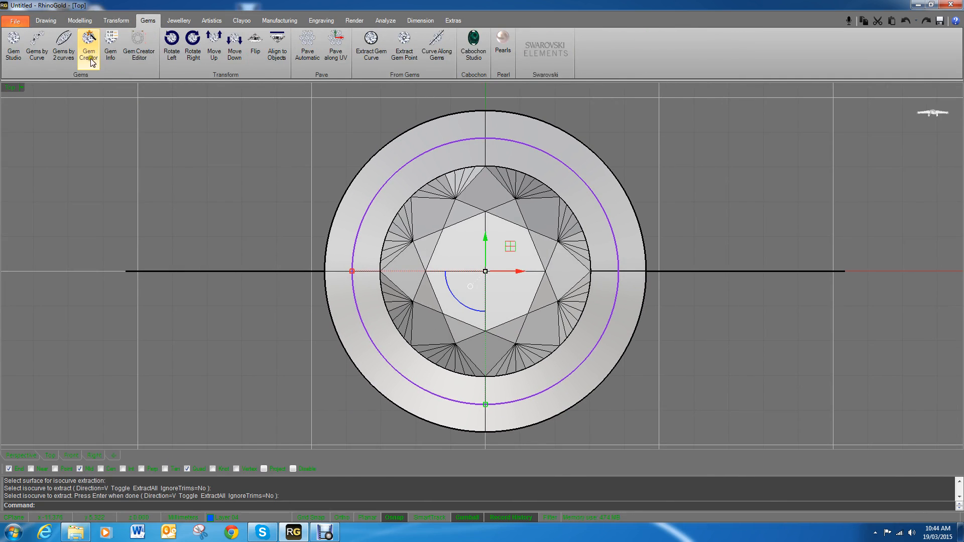
pyautogui.click(36, 44)
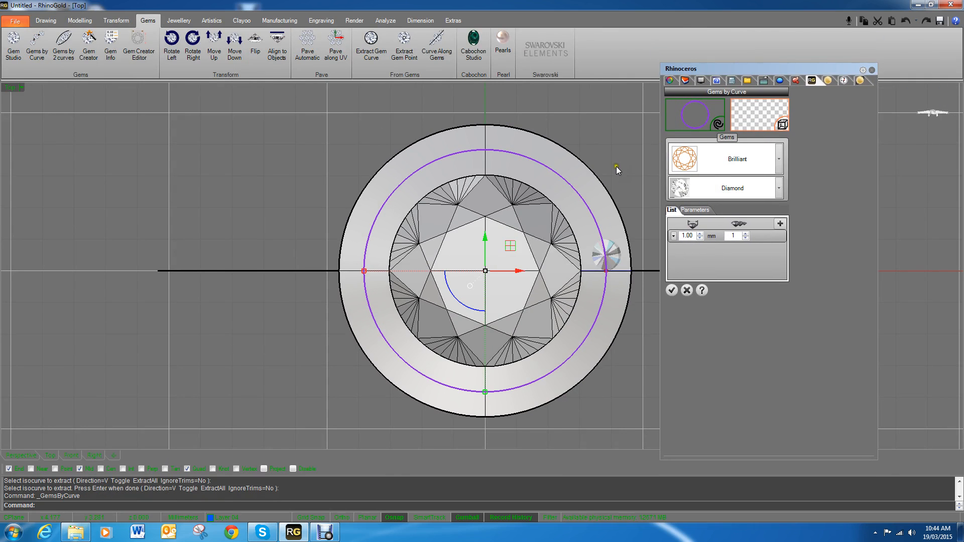
pyautogui.click(598, 176)
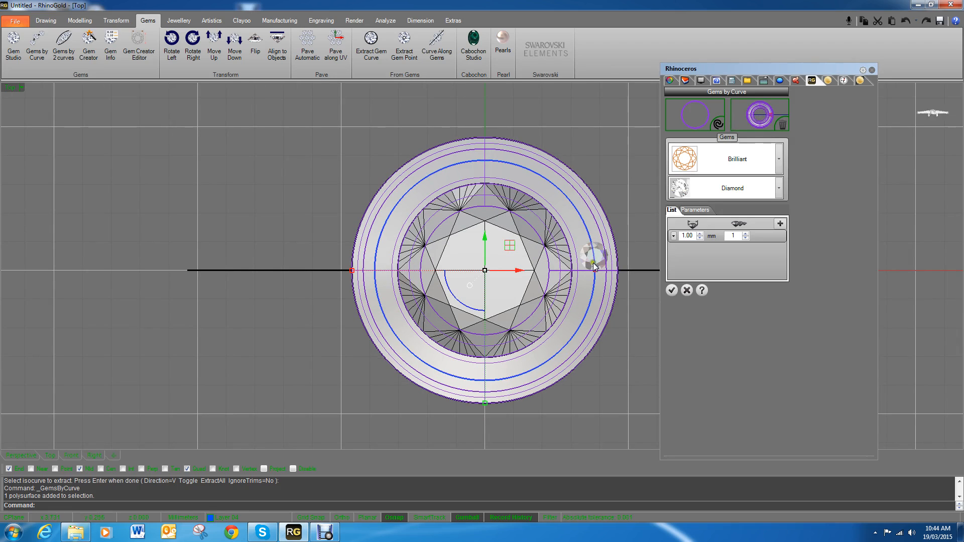
# Set the diameter of the gems along the curve to 1.50 mm and check the preview's fit on the bezel.
pyautogui.click(701, 234)
pyautogui.click(701, 234)
pyautogui.click(701, 234)
pyautogui.click(701, 234)
pyautogui.click(701, 234)
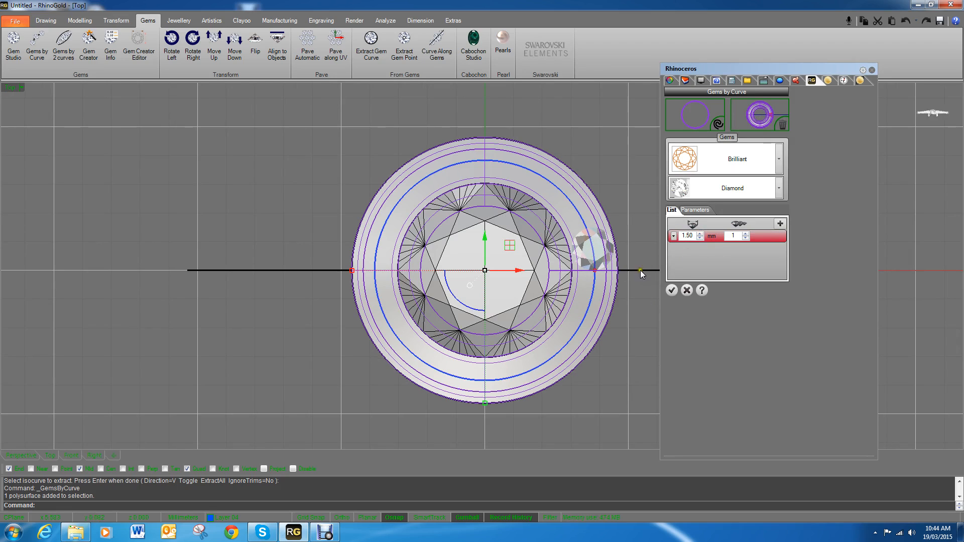
pyautogui.click(594, 271)
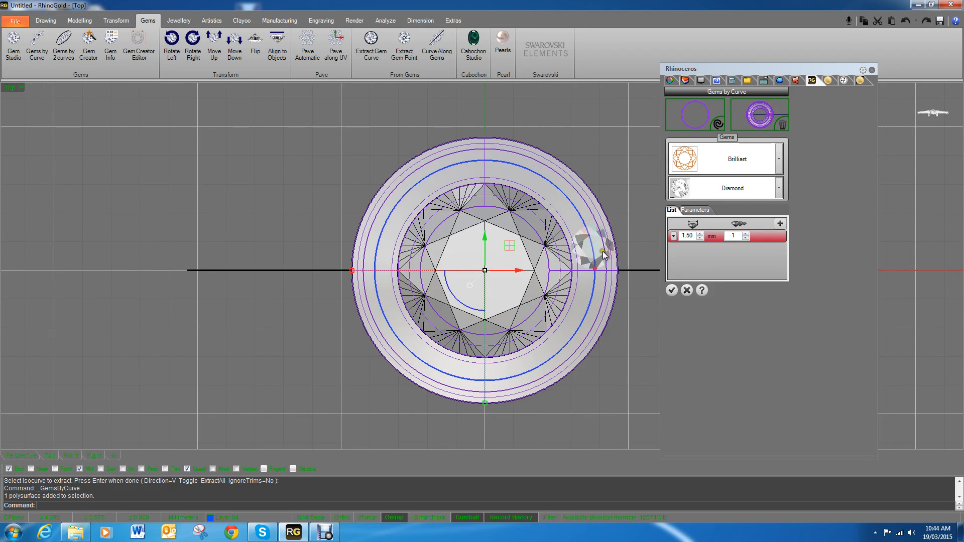
pyautogui.scroll(5, 588, 267)
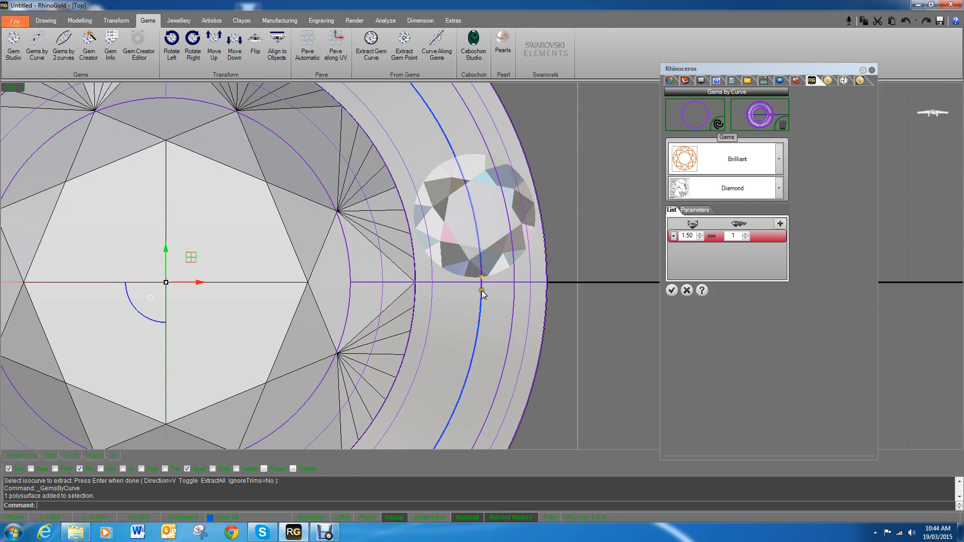
pyautogui.scroll(-4, 613, 258)
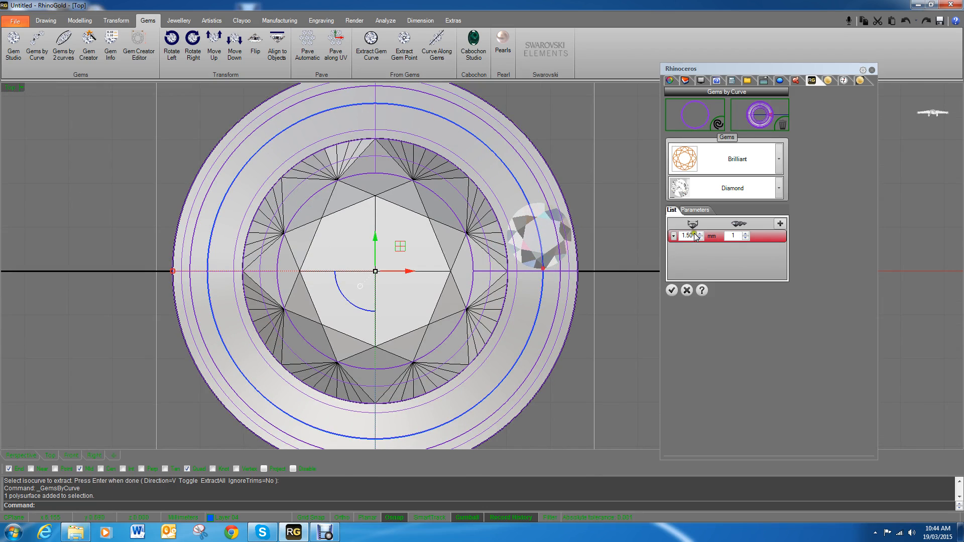
# Set the number of 1.50 mm gems along the curve to 4.
pyautogui.click(746, 234)
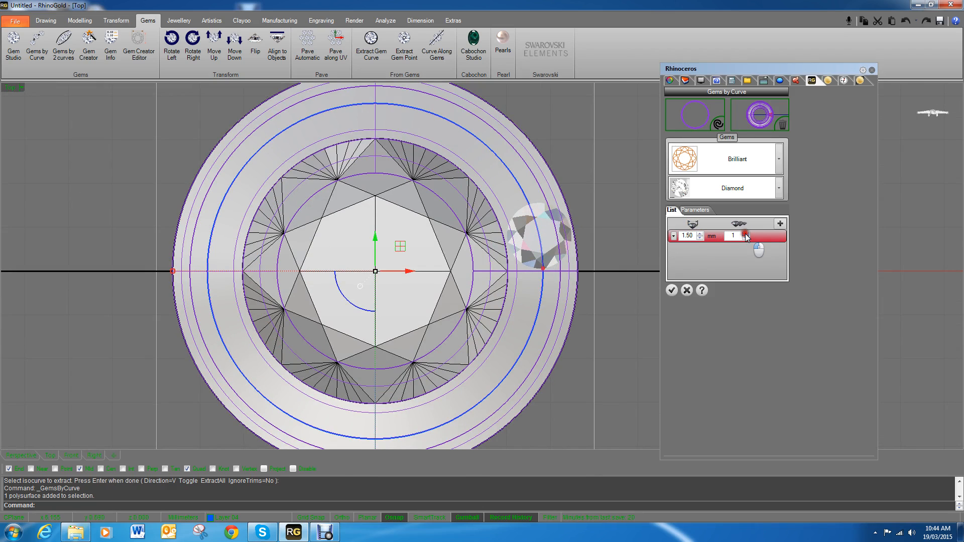
pyautogui.click(746, 234)
pyautogui.click(745, 234)
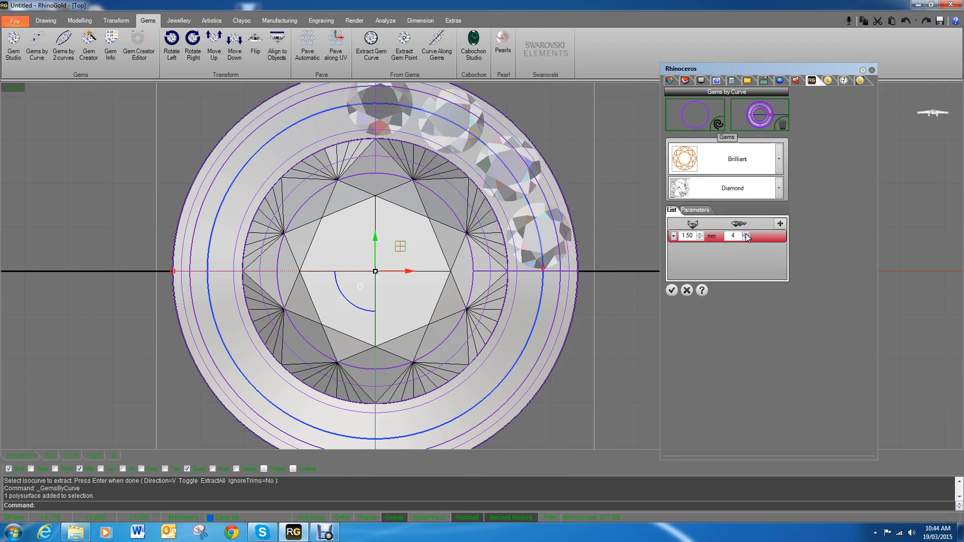
pyautogui.moveTo(500, 210); pyautogui.dragTo(515, 246, button='right')
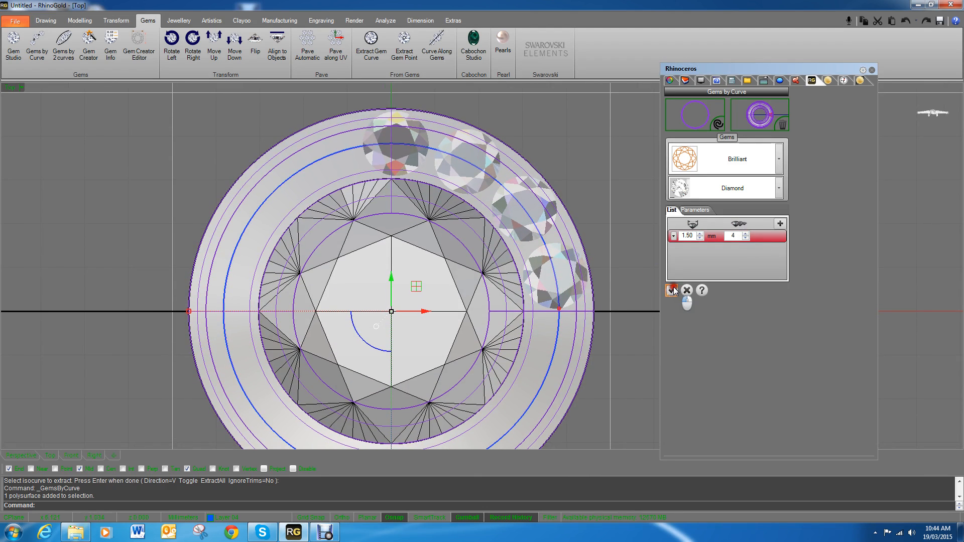
# Position the gems with their tables level with the bezel surface and create them.
pyautogui.click(696, 210)
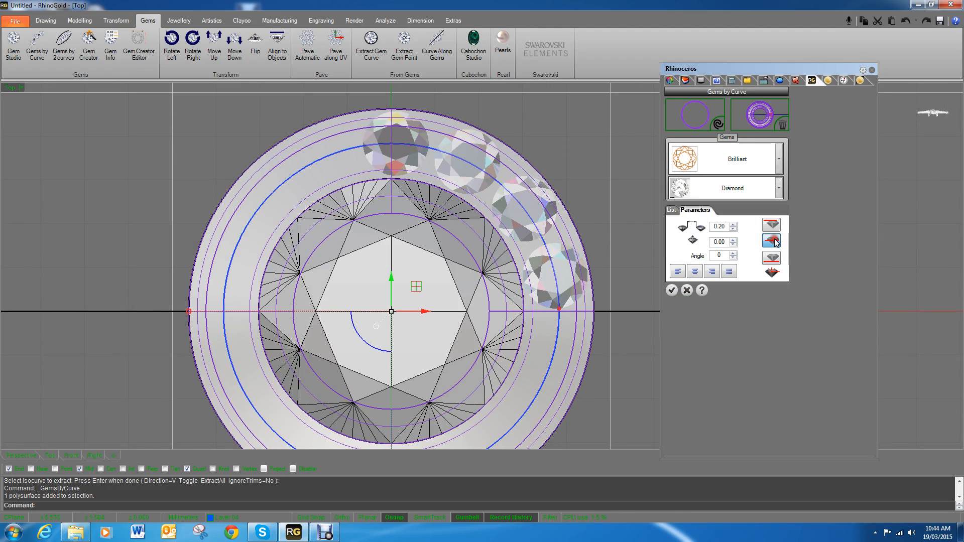
pyautogui.click(777, 224)
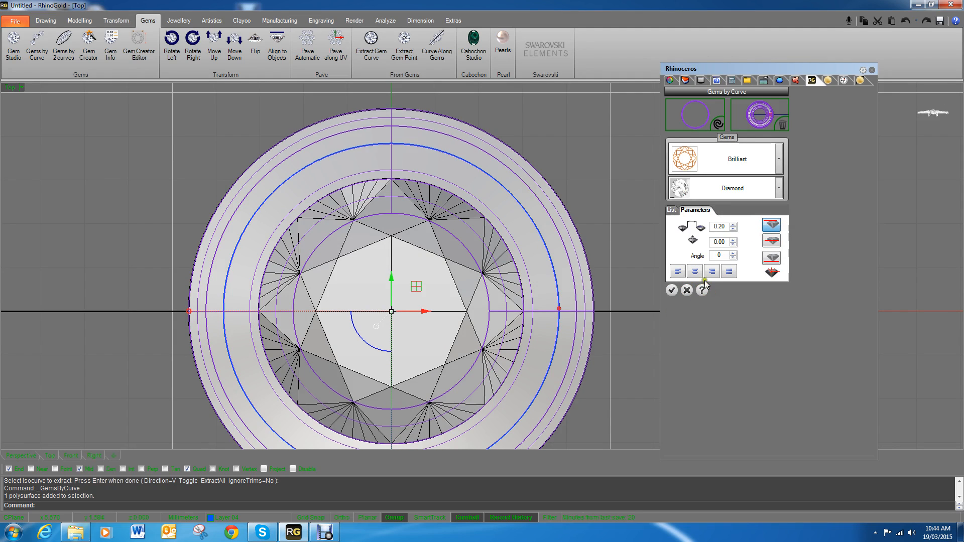
pyautogui.click(672, 290)
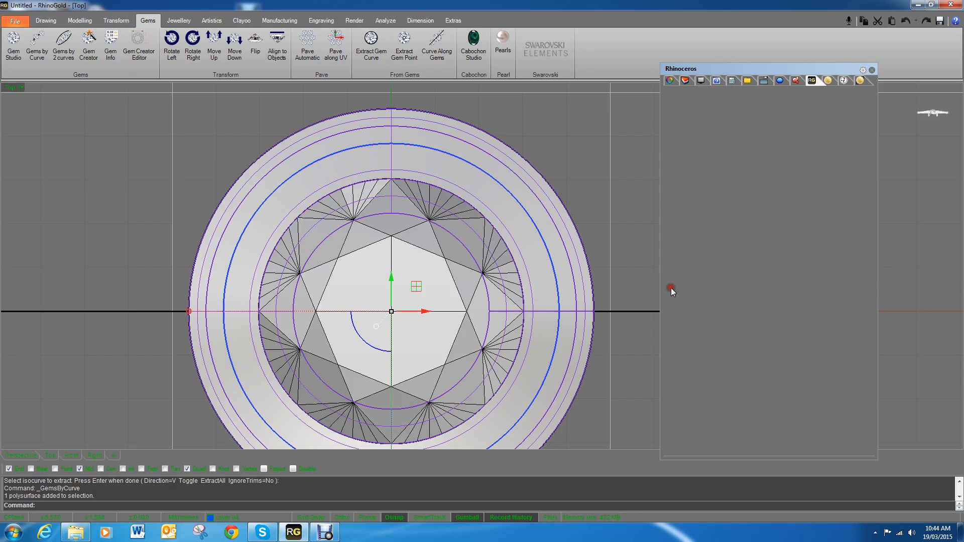
# Switch the Top view to Wireframe display and focus on the four small gems.
pyautogui.moveTo(887, 130)
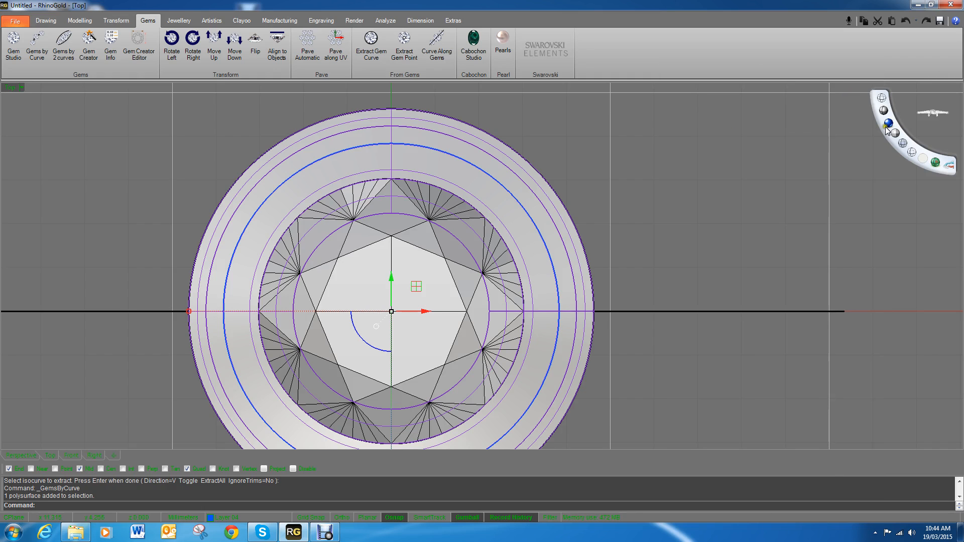
pyautogui.click(888, 101)
pyautogui.scroll(5, 610, 146)
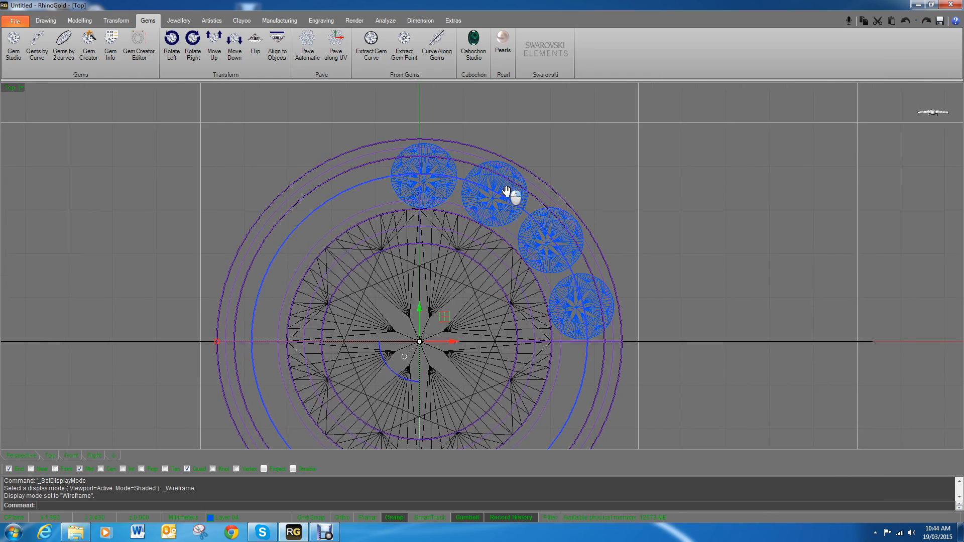
# Rotate the four small gems about 1.6° counterclockwise around the origin, centring the uppermost gem on the vertical axis with Ortho.
pyautogui.click(476, 226)
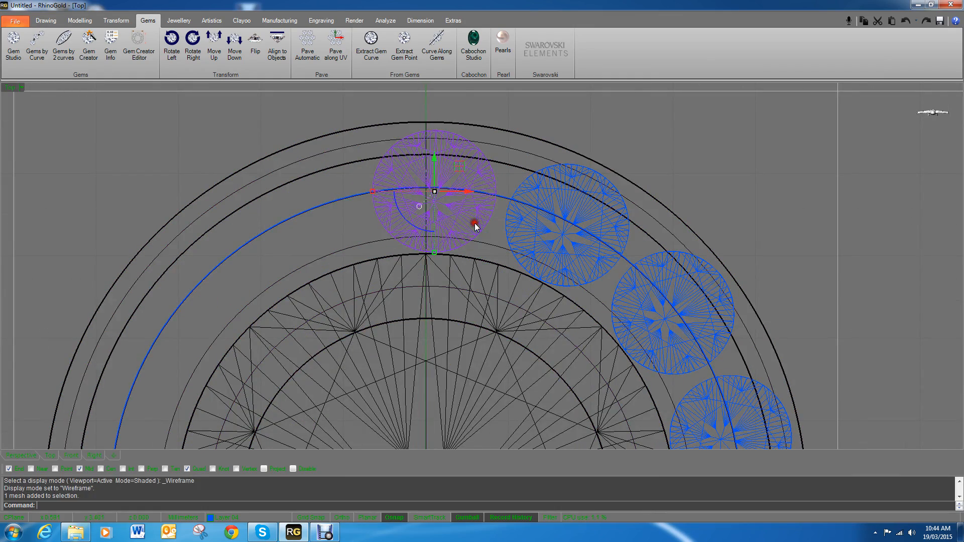
pyautogui.scroll(-4, 439, 150)
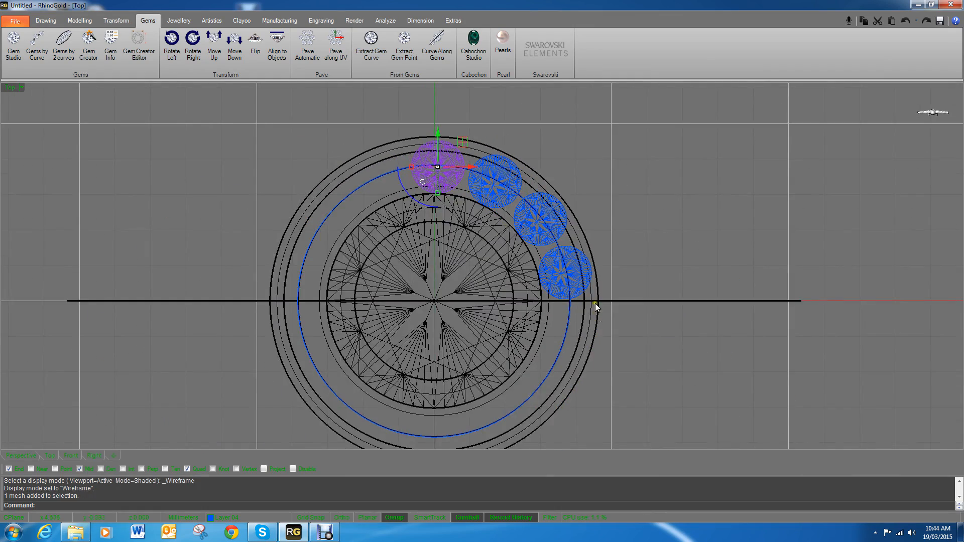
pyautogui.scroll(3, 583, 287)
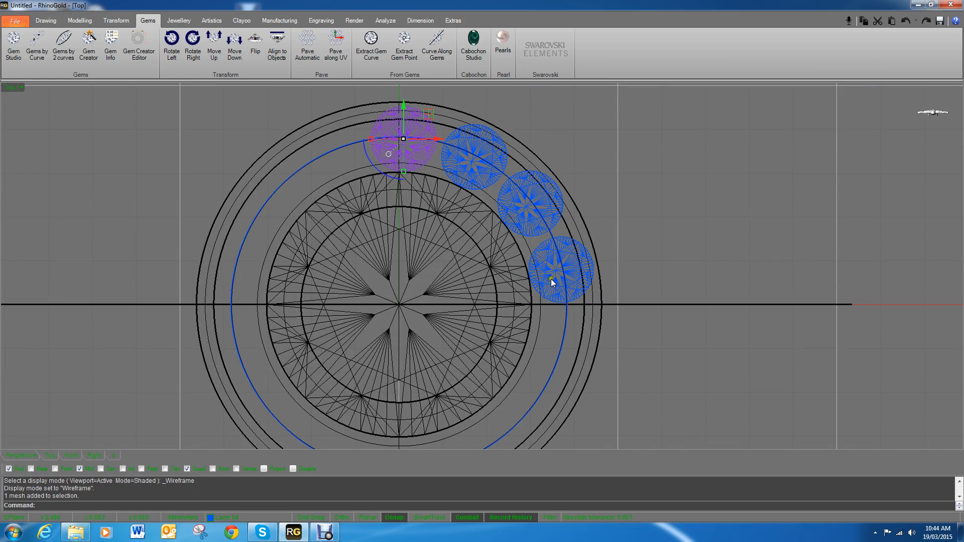
pyautogui.keyDown('shift'); pyautogui.click(551, 280); pyautogui.keyUp('shift')
pyautogui.keyDown('shift'); pyautogui.click(529, 225); pyautogui.keyUp('shift')
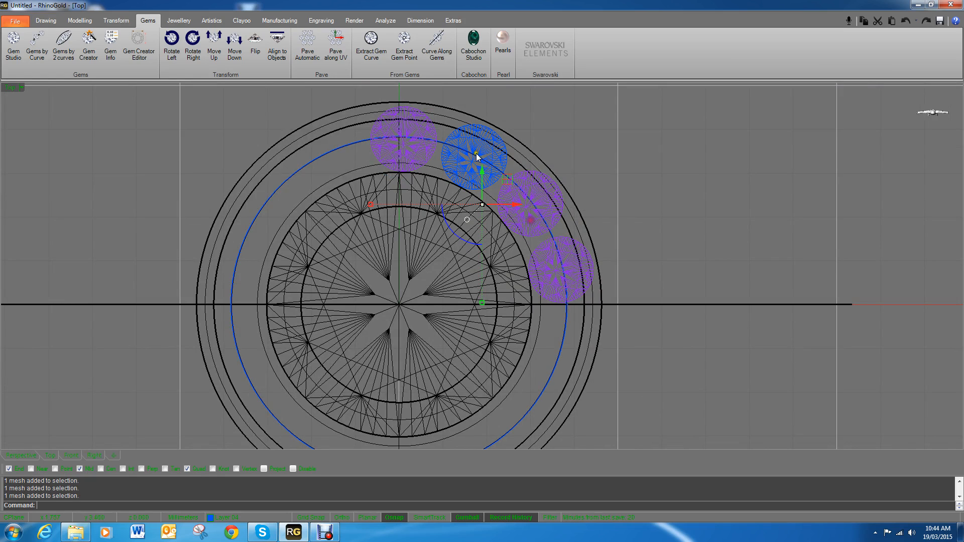
pyautogui.click(79, 20)
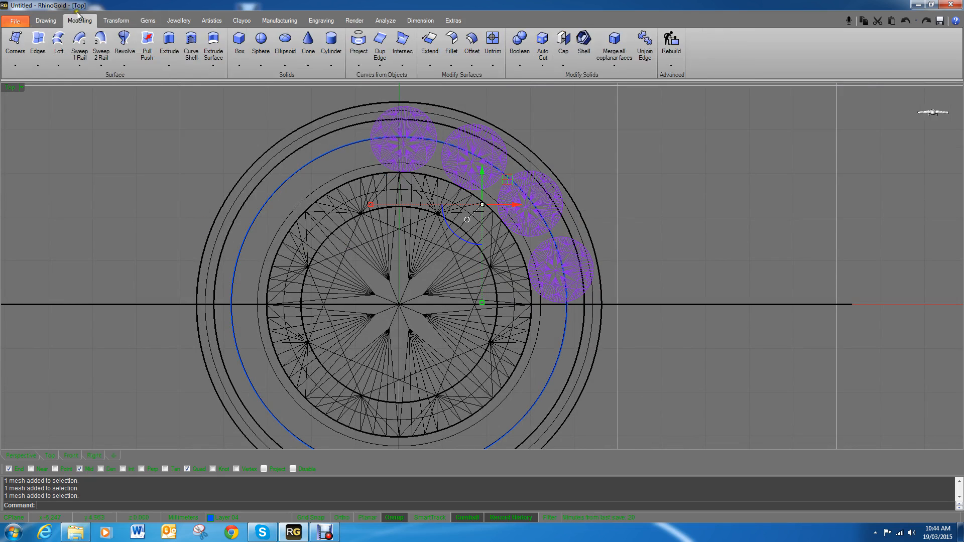
pyautogui.click(116, 21)
pyautogui.click(58, 46)
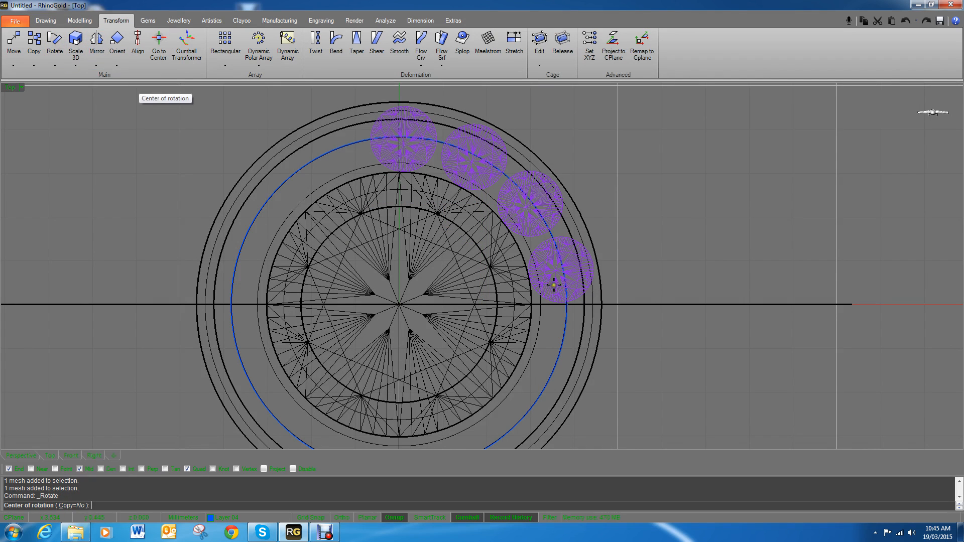
pyautogui.write('0')
pyautogui.press('Return')
pyautogui.moveTo(597, 211); pyautogui.dragTo(664, 273, button='right')
pyautogui.scroll(4, 470, 146)
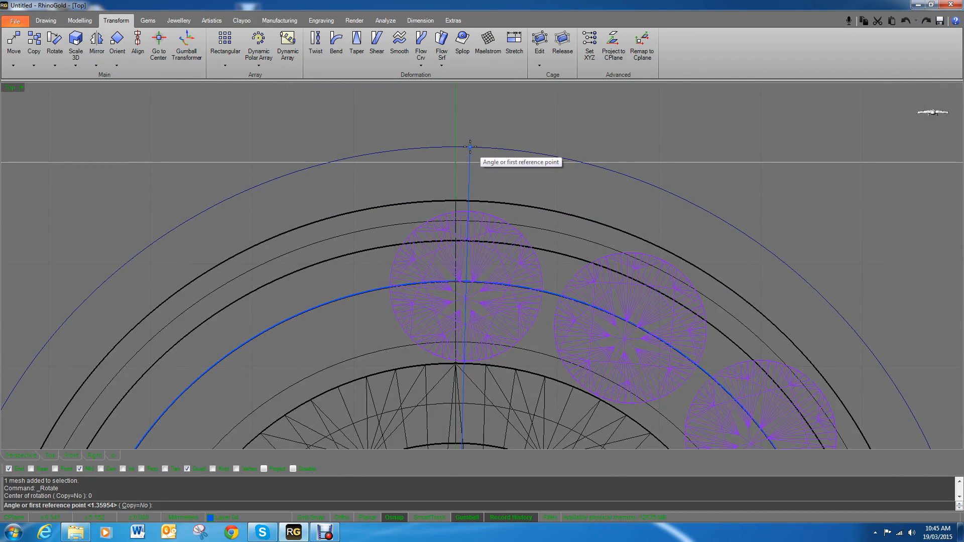
pyautogui.click(470, 146)
pyautogui.press('F8')
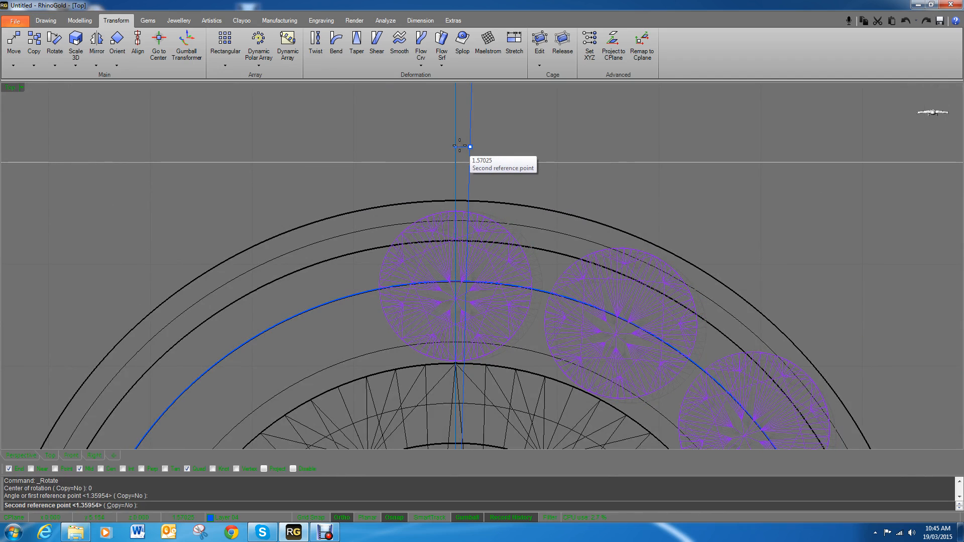
pyautogui.click(459, 146)
pyautogui.scroll(-5, 462, 146)
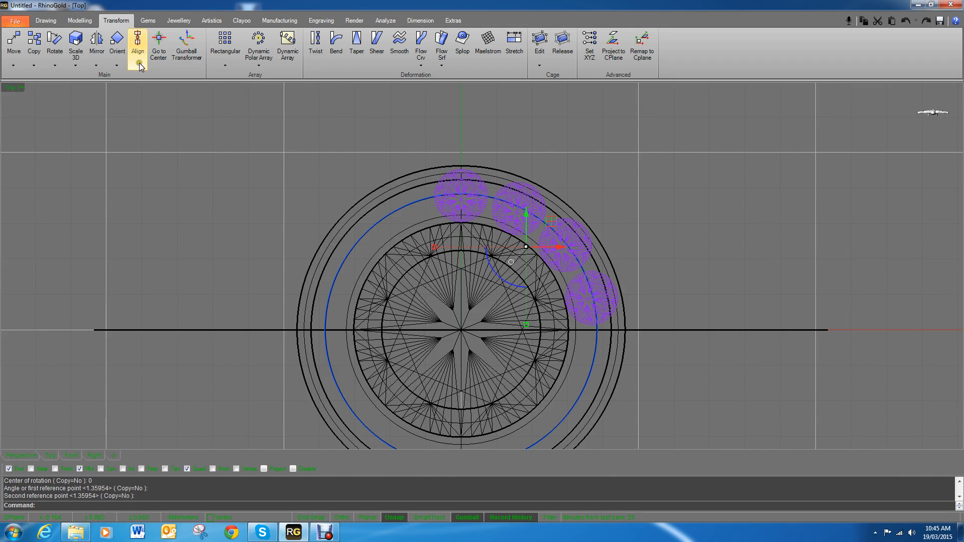
# Mirror the four small gems across the horizontal axis through the origin.
pyautogui.click(155, 22)
pyautogui.click(90, 21)
pyautogui.click(107, 23)
pyautogui.click(96, 40)
pyautogui.write('0')
pyautogui.press('Return')
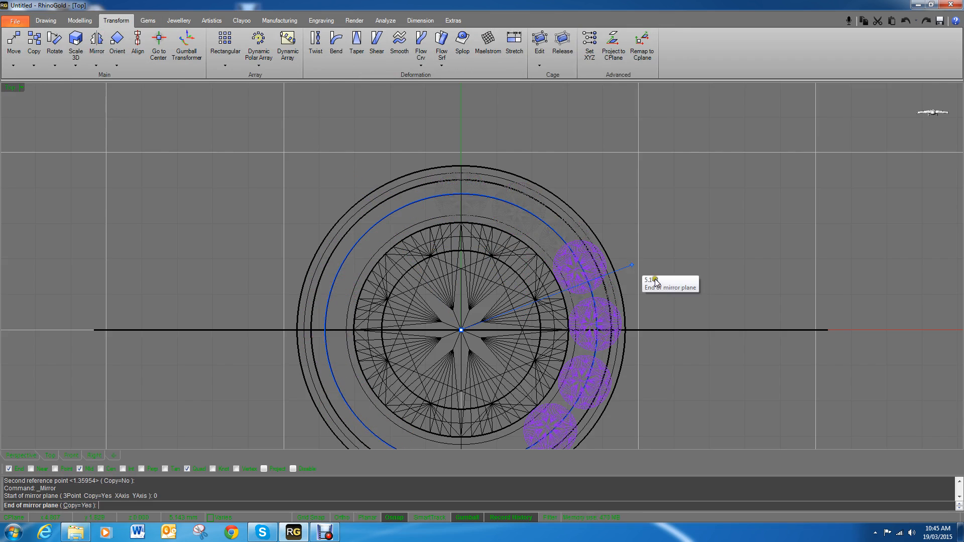
pyautogui.click(713, 329)
# Mirror the six small gems between the uppermost and lowermost ones across the vertical axis through the origin, using Ortho.
pyautogui.moveTo(691, 370); pyautogui.dragTo(672, 326, button='right')
pyautogui.keyDown('shift'); pyautogui.click(529, 390); pyautogui.keyUp('shift')
pyautogui.keyDown('shift'); pyautogui.click(545, 361); pyautogui.keyUp('shift')
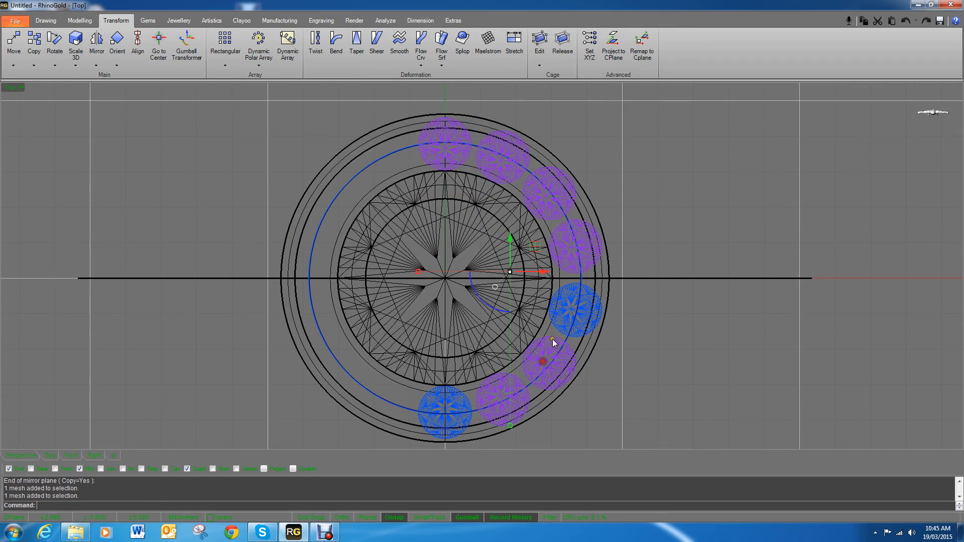
pyautogui.keyDown('shift'); pyautogui.click(559, 311); pyautogui.keyUp('shift')
pyautogui.keyDown('ctrl'); pyautogui.click(452, 161); pyautogui.keyUp('ctrl')
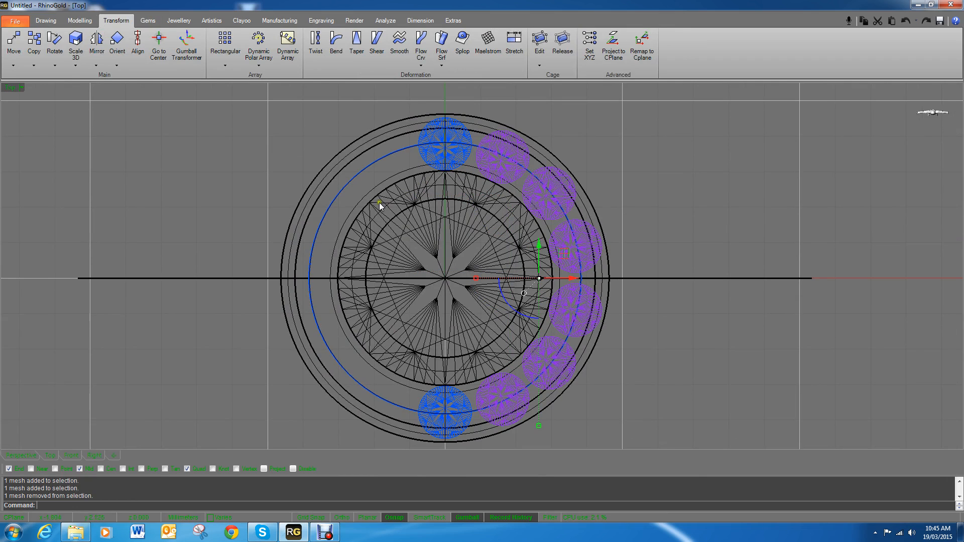
pyautogui.click(97, 40)
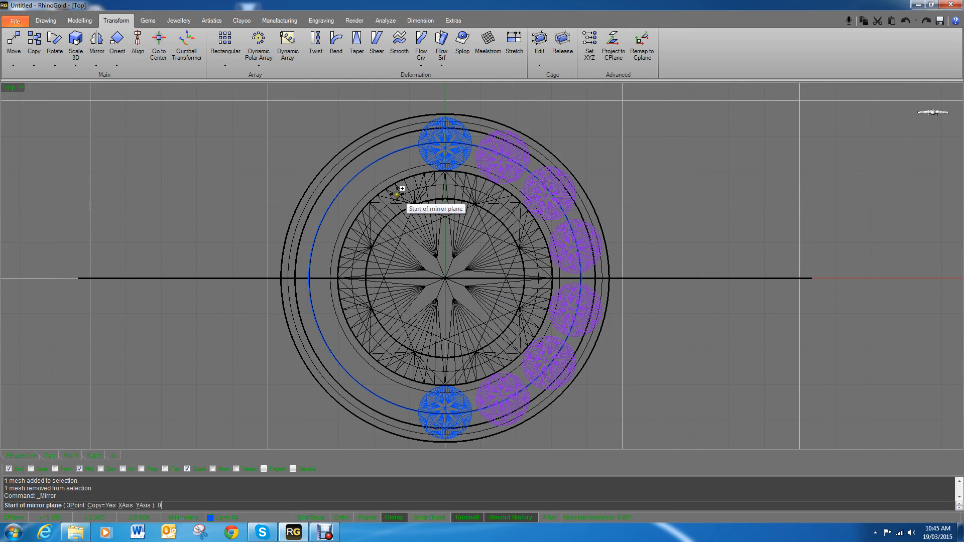
pyautogui.write('0')
pyautogui.press('Return')
pyautogui.moveTo(453, 101); pyautogui.dragTo(454, 140, button='right')
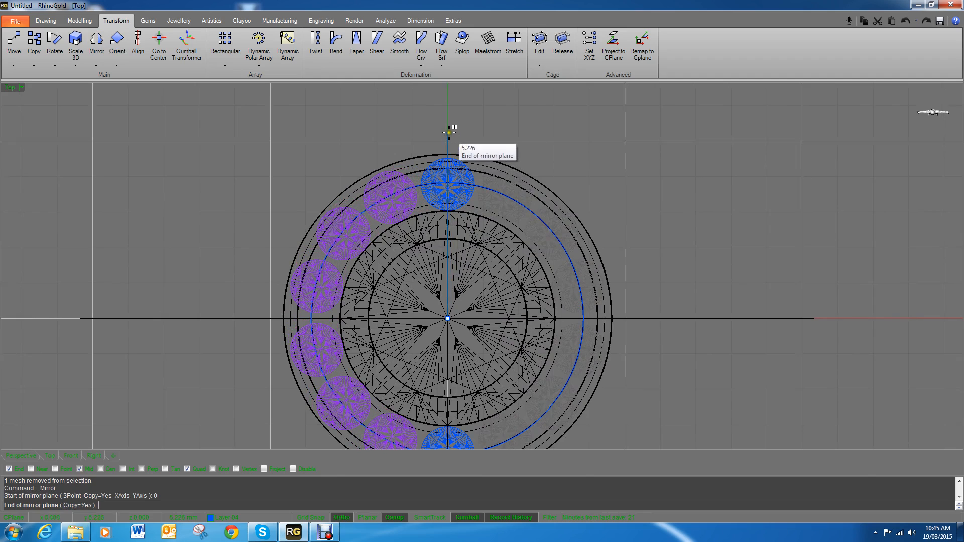
pyautogui.click(449, 131)
pyautogui.click(643, 215)
pyautogui.moveTo(614, 313); pyautogui.dragTo(626, 231, button='right')
# Examine the ring of small gems around the bezel in the Perspective view, comparing Shaded and Wireframe display.
pyautogui.click(21, 458)
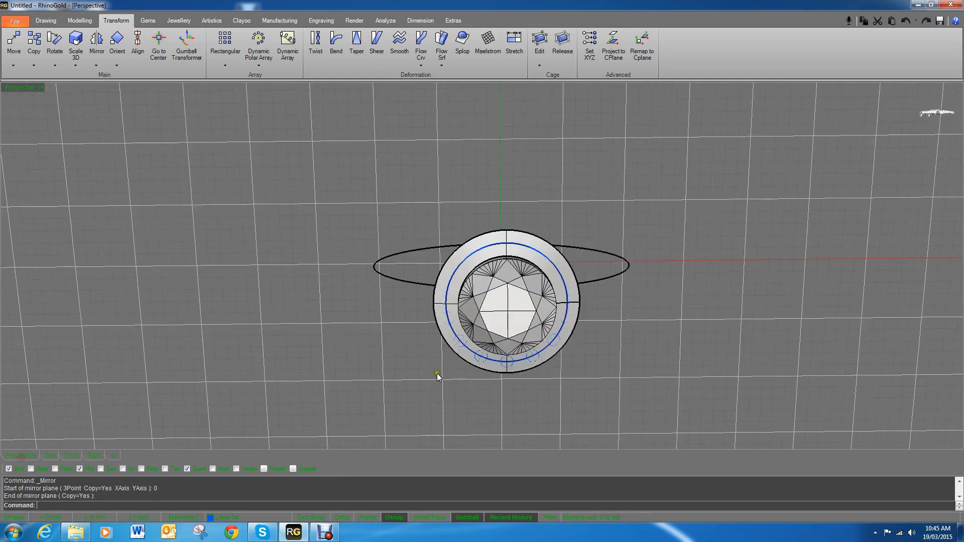
pyautogui.moveTo(437, 372); pyautogui.dragTo(442, 244, button='right')
pyautogui.scroll(8, 563, 309)
pyautogui.moveTo(563, 308); pyautogui.dragTo(642, 293, button='right')
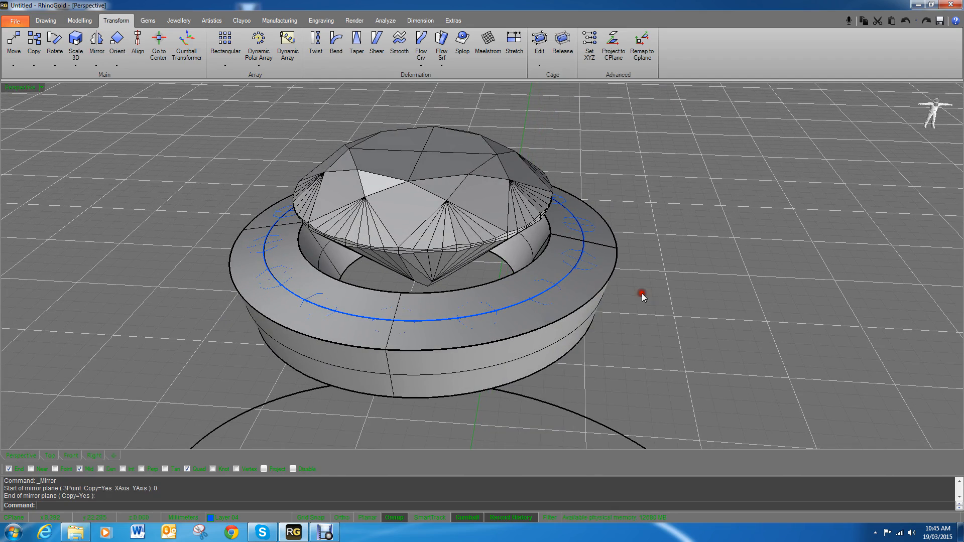
pyautogui.click(584, 240)
pyautogui.press('Return')
pyautogui.moveTo(677, 183); pyautogui.dragTo(619, 256, button='right')
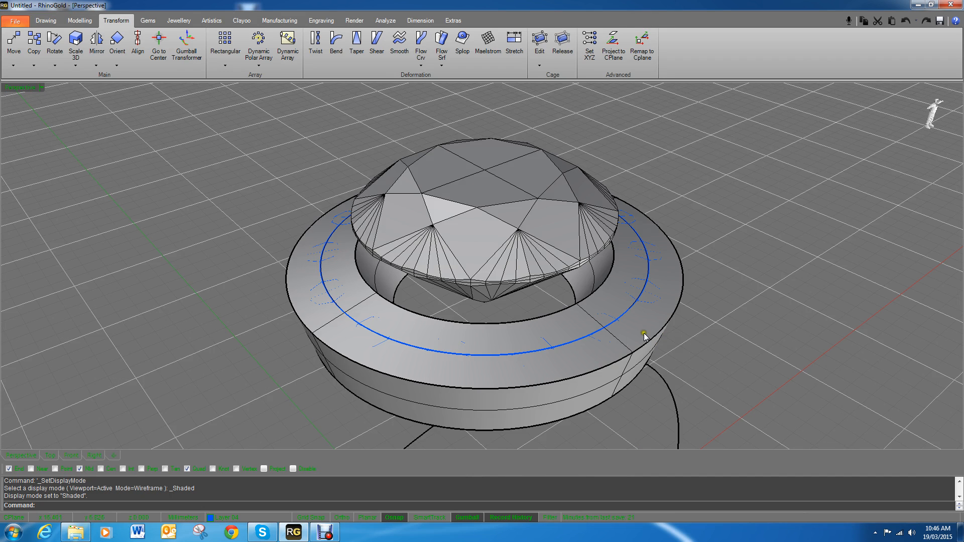
pyautogui.moveTo(644, 335); pyautogui.dragTo(612, 351, button='right')
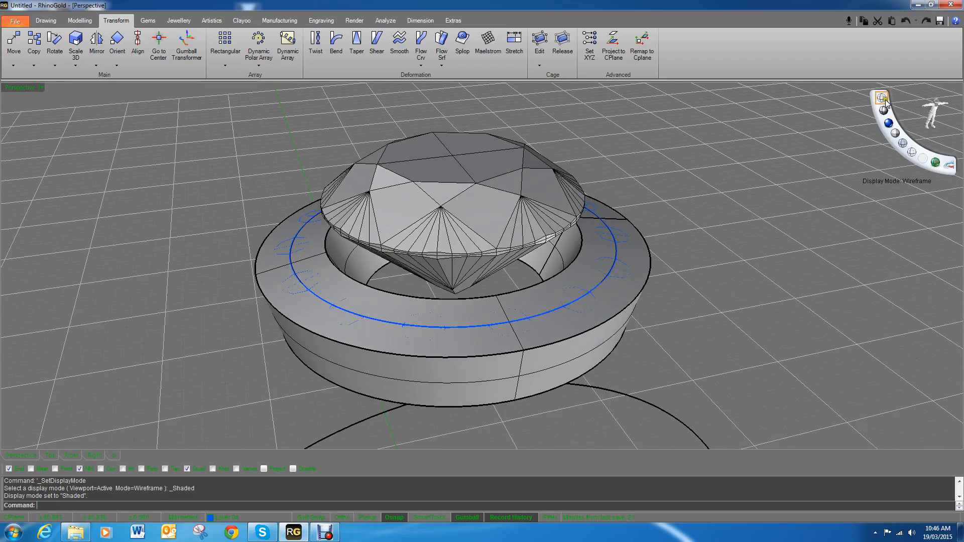
pyautogui.click(885, 100)
pyautogui.moveTo(467, 347); pyautogui.dragTo(524, 342, button='right')
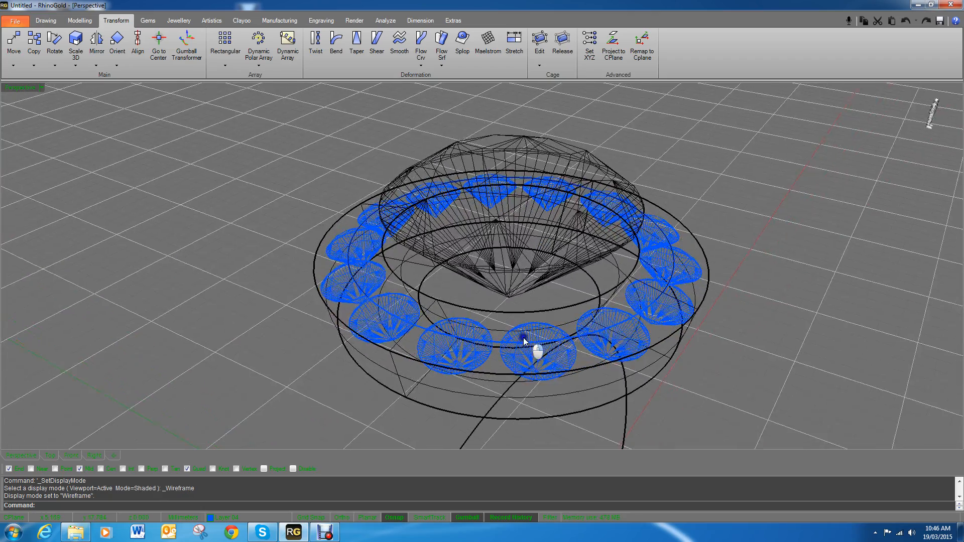
pyautogui.scroll(5, 632, 284)
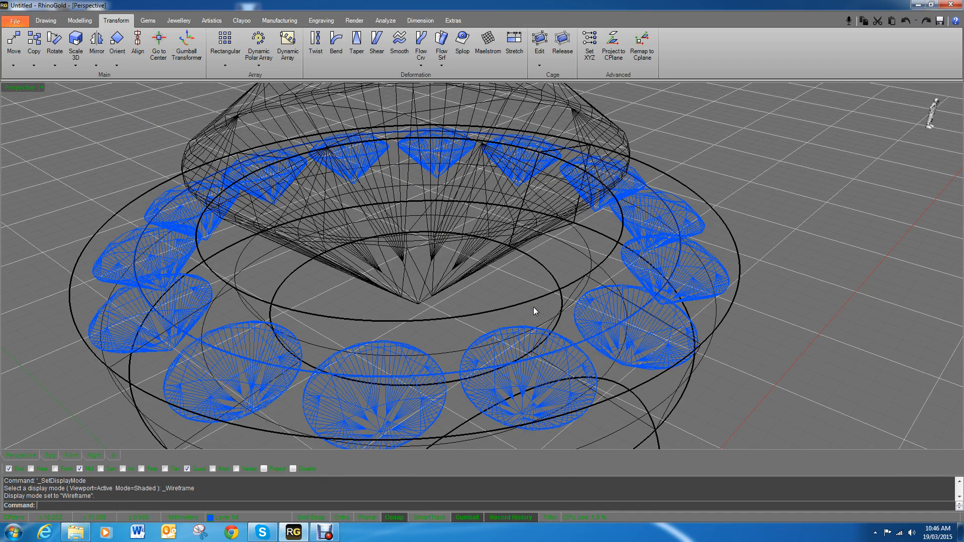
pyautogui.moveTo(579, 308); pyautogui.dragTo(678, 333, button='right')
pyautogui.scroll(-5, 604, 294)
# Switch the Perspective view to Shaded display and focus on the bezel's top face.
pyautogui.click(46, 22)
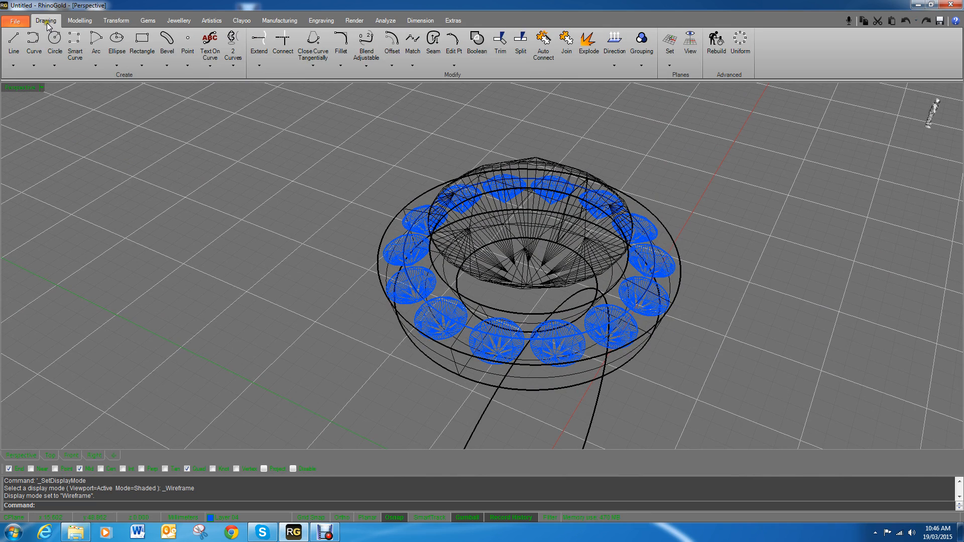
pyautogui.click(69, 21)
pyautogui.click(43, 23)
pyautogui.click(884, 110)
pyautogui.scroll(3, 664, 333)
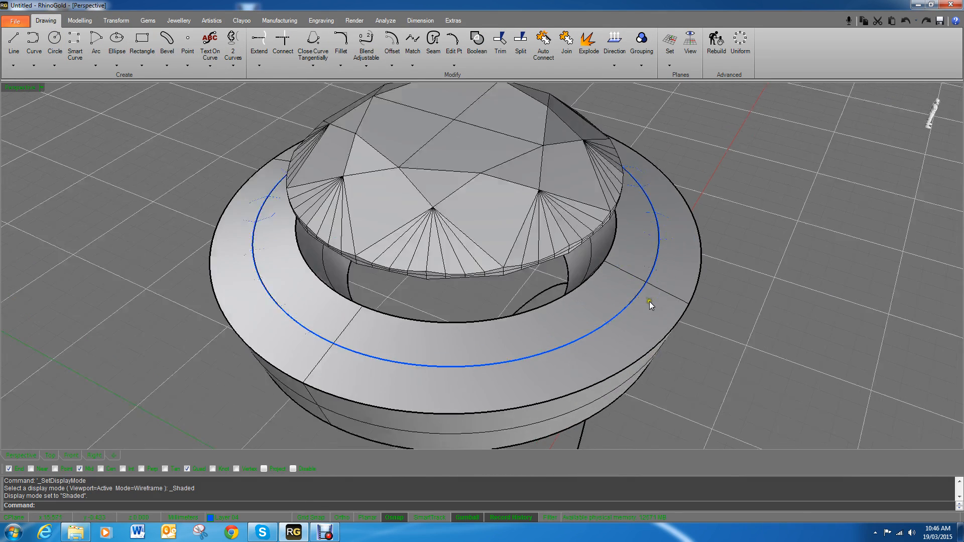
pyautogui.moveTo(639, 294); pyautogui.dragTo(547, 287, button='right')
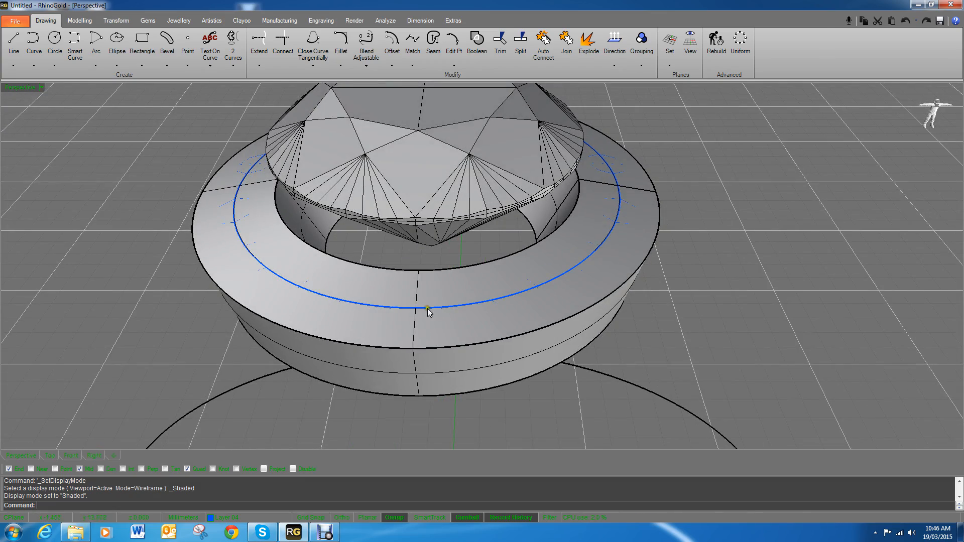
pyautogui.moveTo(413, 326); pyautogui.dragTo(433, 311, button='right')
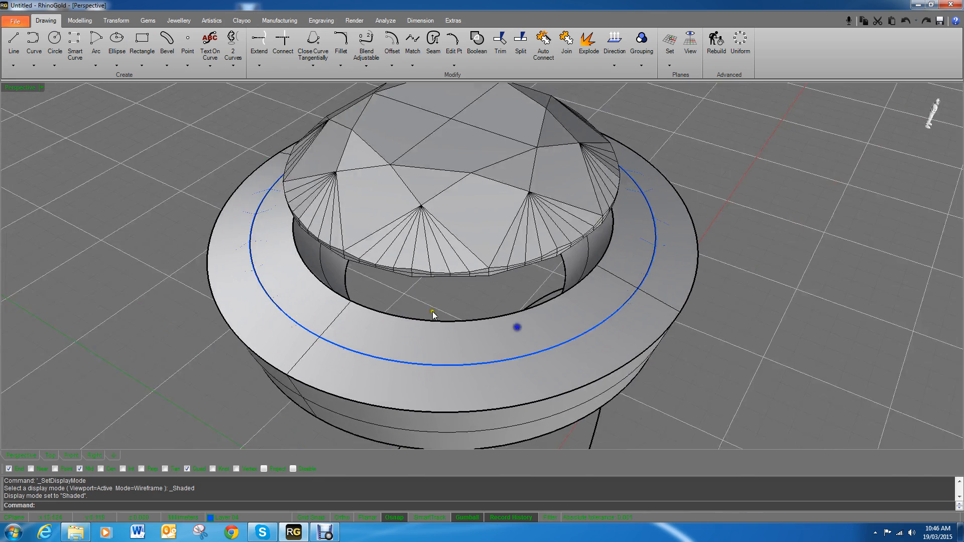
# Draw an Interpolate on Surface curve straight across the bezel's top face, from its inner edge to its outer edge along the isocurve.
pyautogui.click(37, 66)
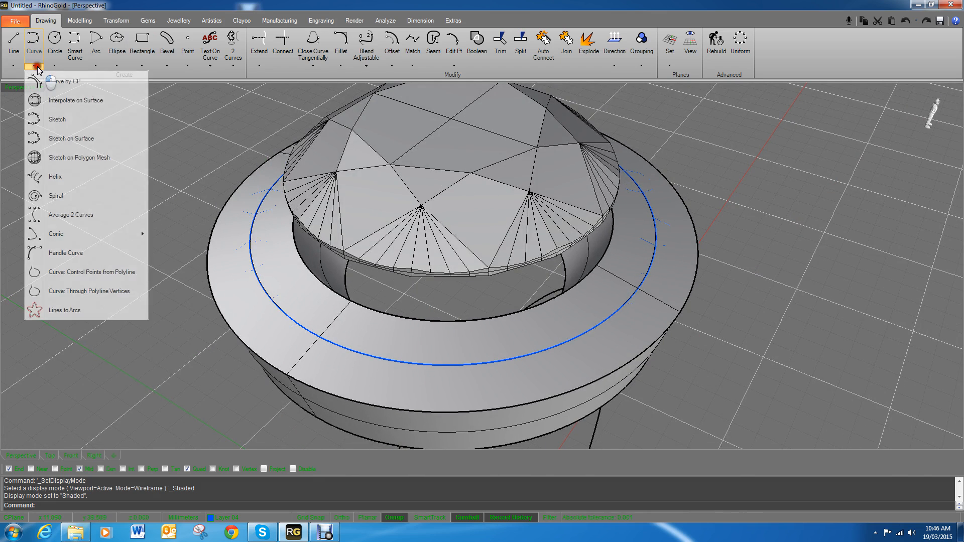
pyautogui.click(61, 102)
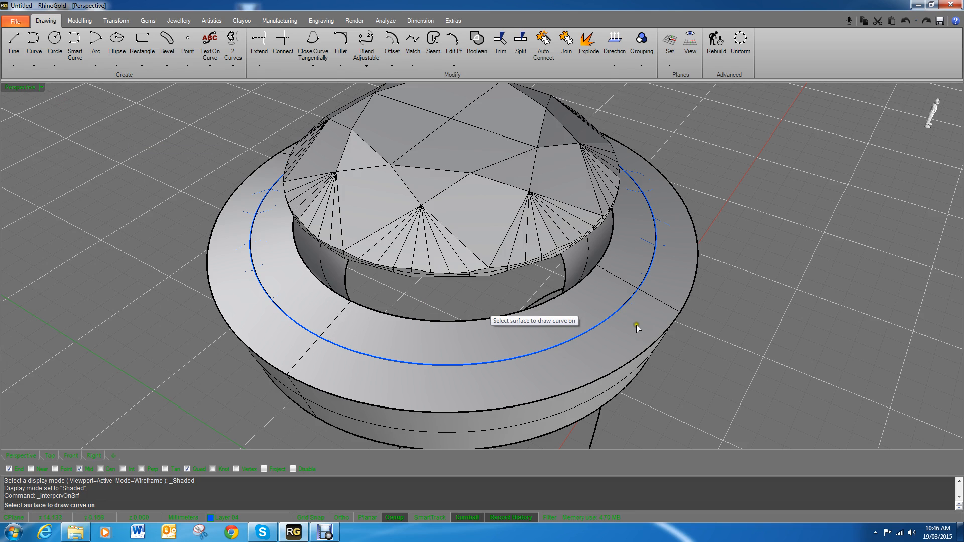
pyautogui.click(646, 297)
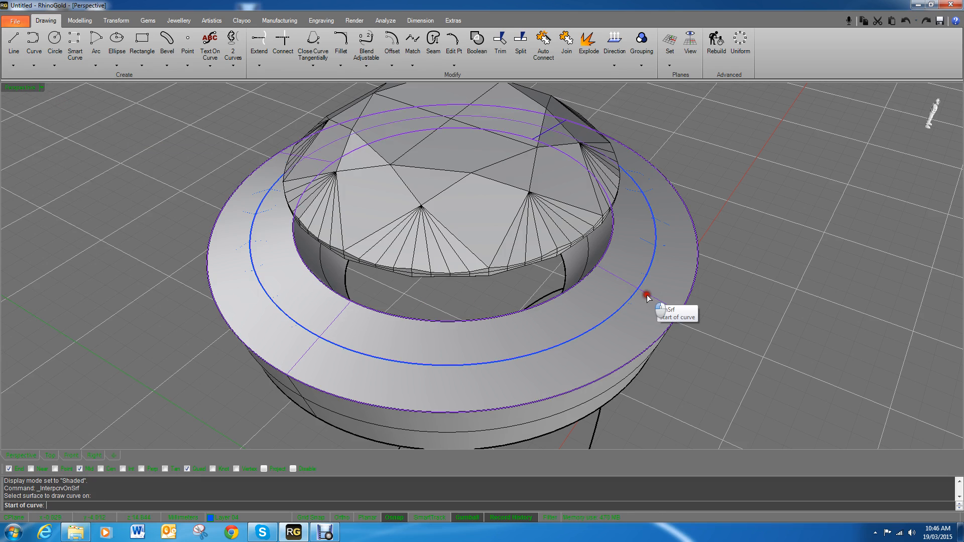
pyautogui.click(599, 267)
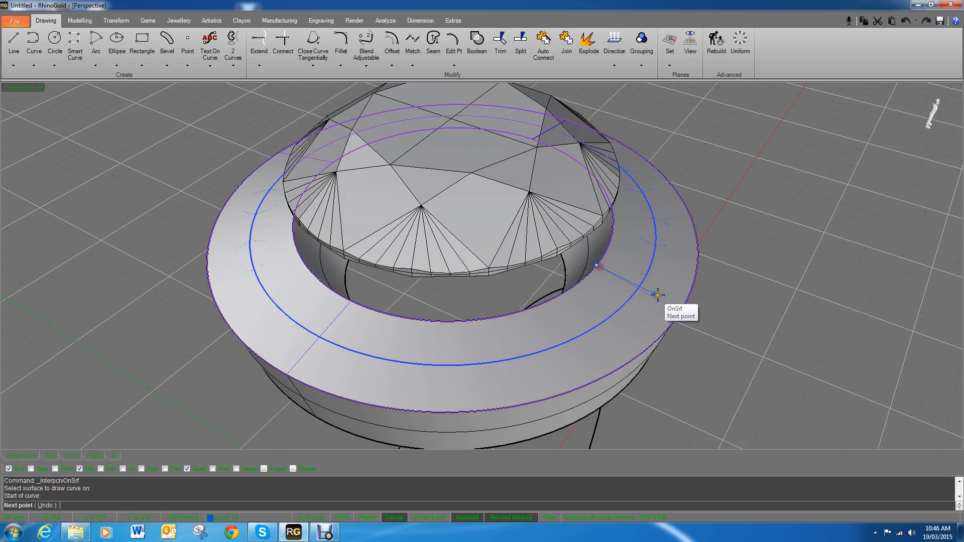
pyautogui.click(680, 309)
pyautogui.press('Return')
pyautogui.moveTo(681, 309); pyautogui.dragTo(654, 296, button='right')
pyautogui.click(543, 275)
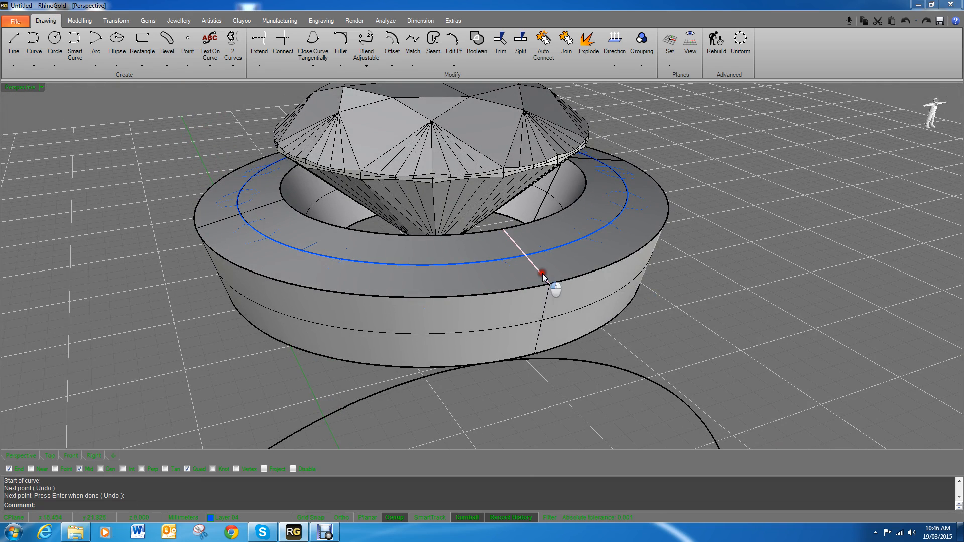
pyautogui.click(685, 305)
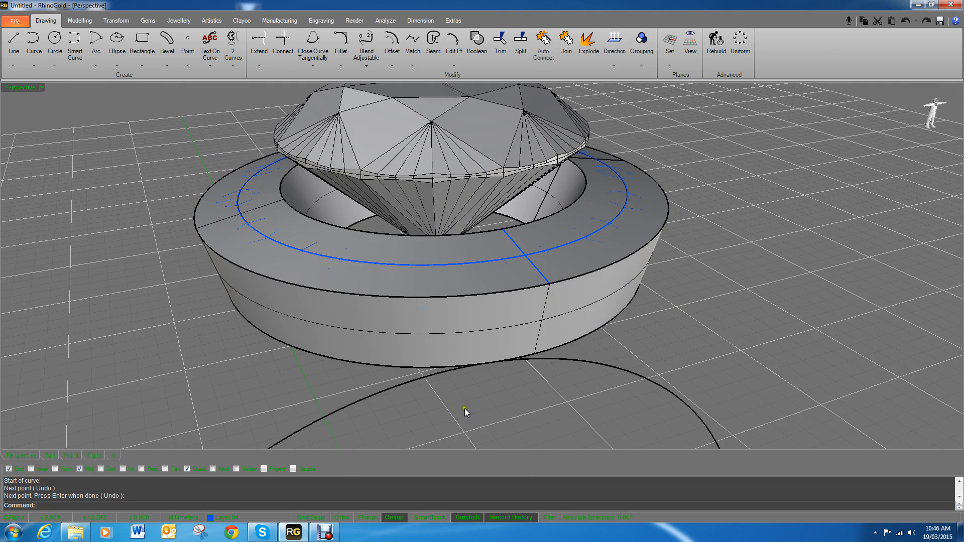
# In the Front view, draw a BothSides horizontal line centred on the cross-face curve's upper end, extending about 0.58 mm each way, using Wireframe display and Ortho.
pyautogui.click(73, 456)
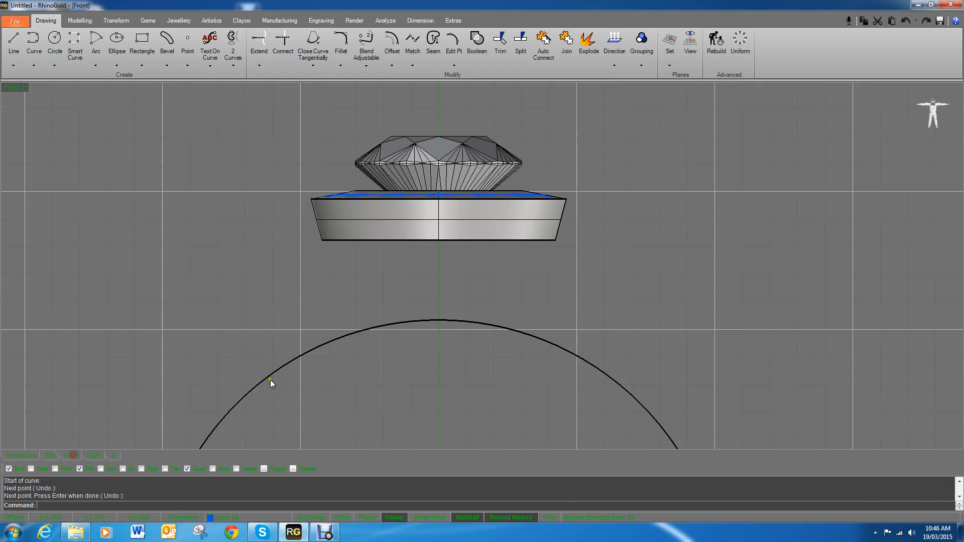
pyautogui.scroll(6, 435, 182)
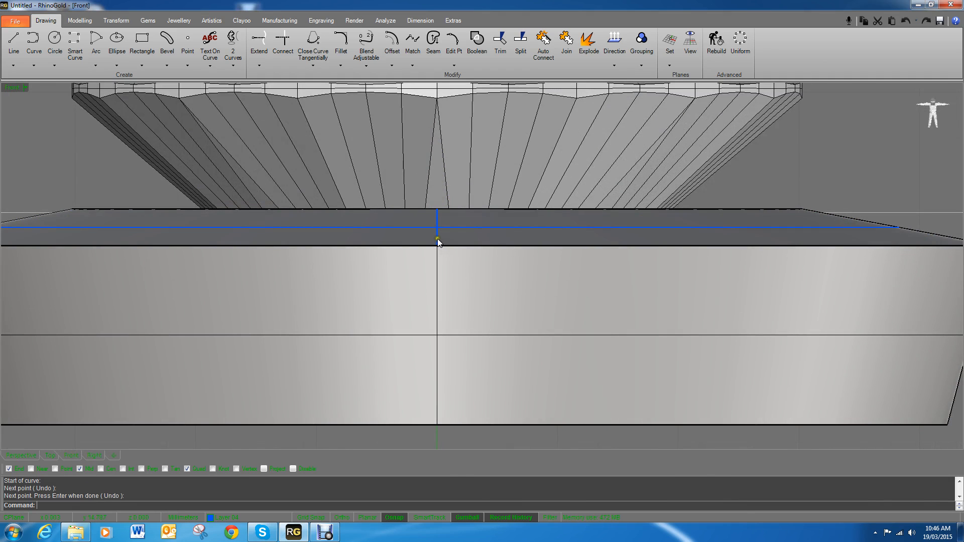
pyautogui.click(438, 239)
pyautogui.click(467, 265)
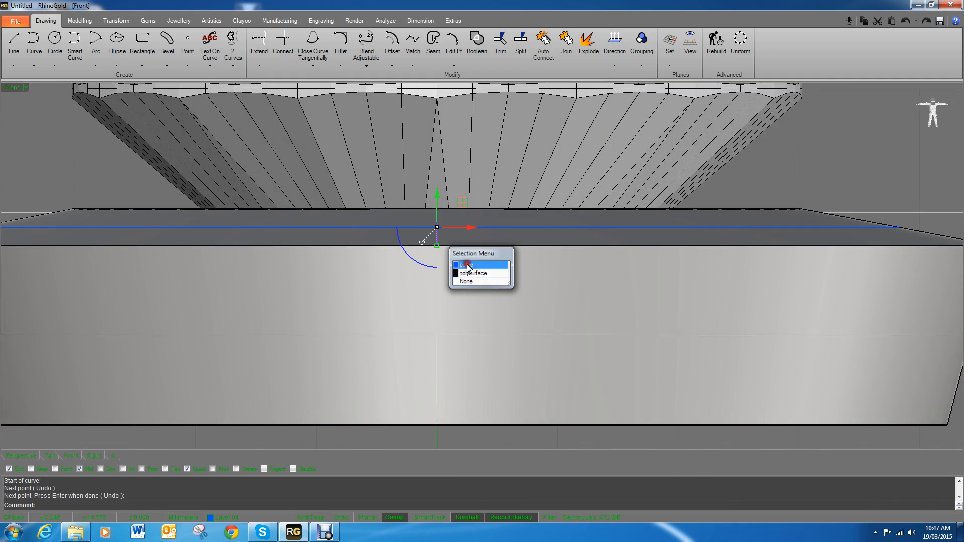
pyautogui.click(14, 41)
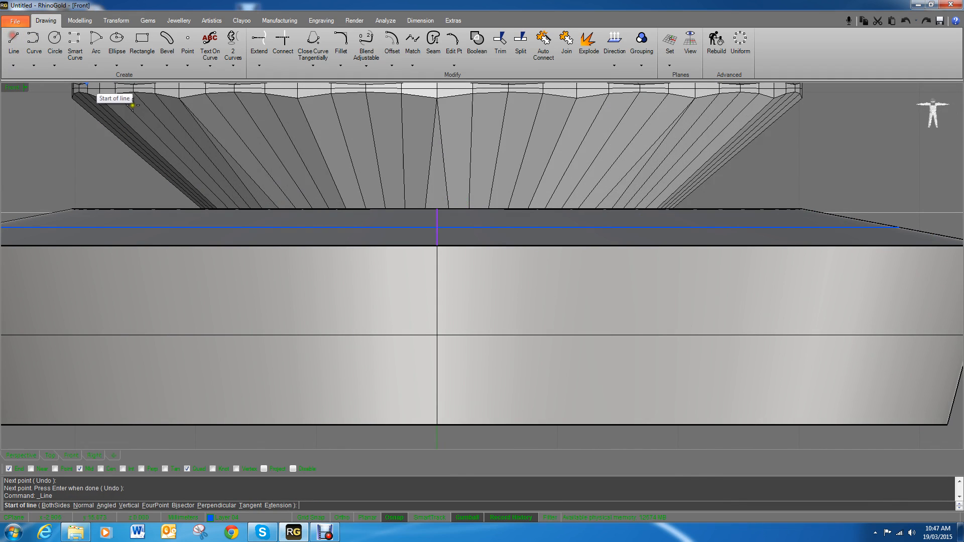
pyautogui.click(437, 205)
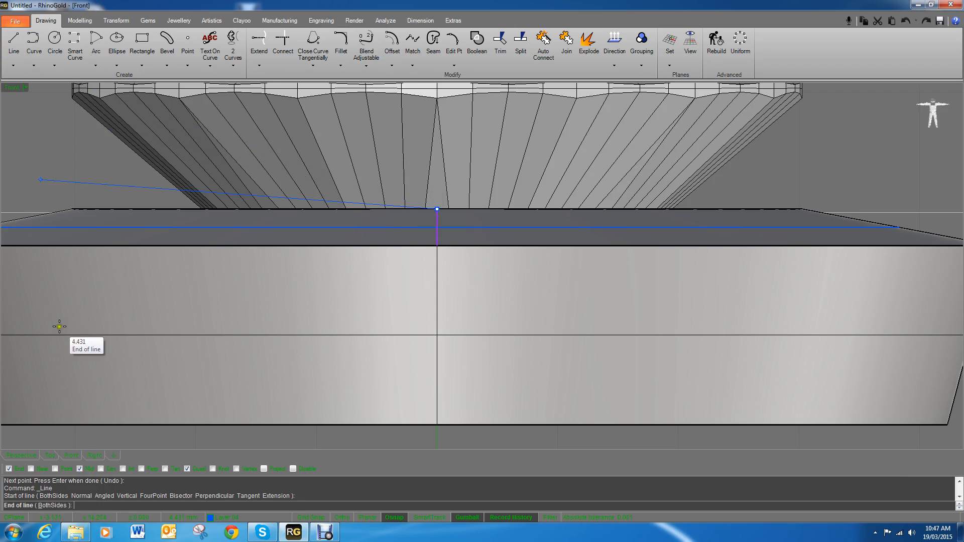
pyautogui.click(54, 505)
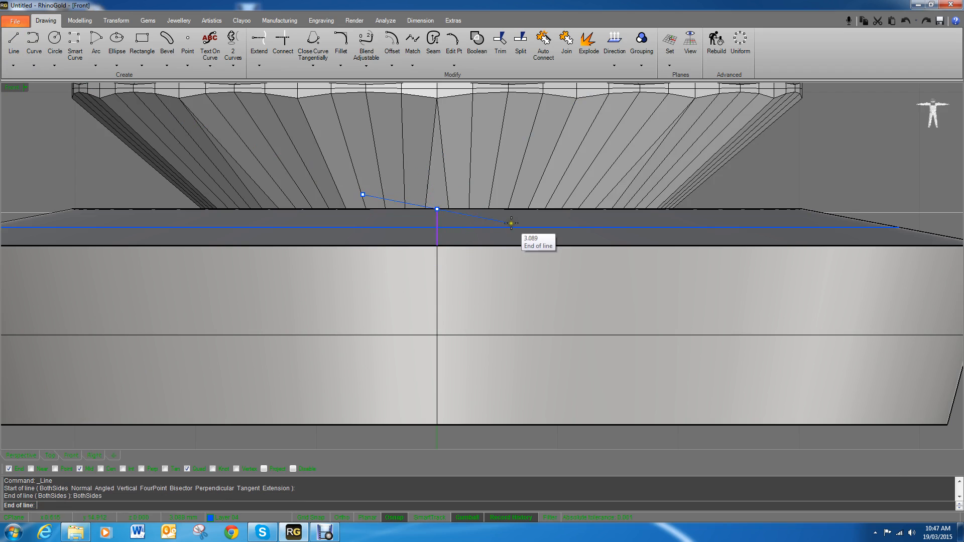
pyautogui.middleClick(884, 120)
pyautogui.click(877, 138)
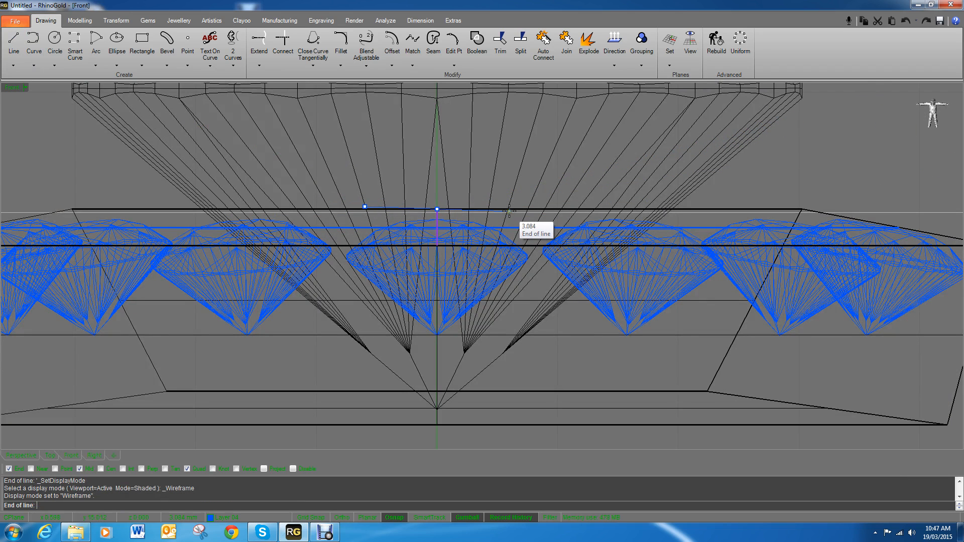
pyautogui.press('F8')
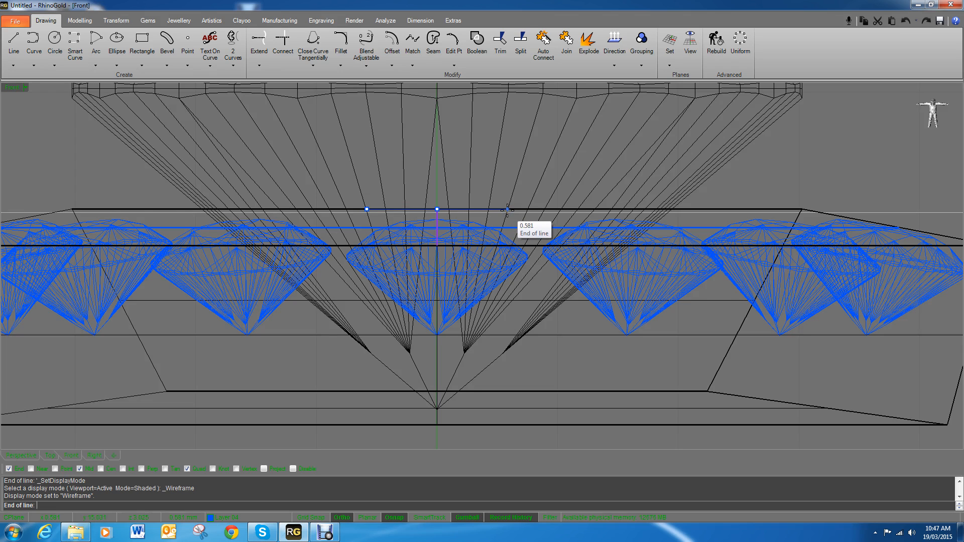
pyautogui.keyDown('shift'); pyautogui.click(507, 210); pyautogui.keyUp('shift')
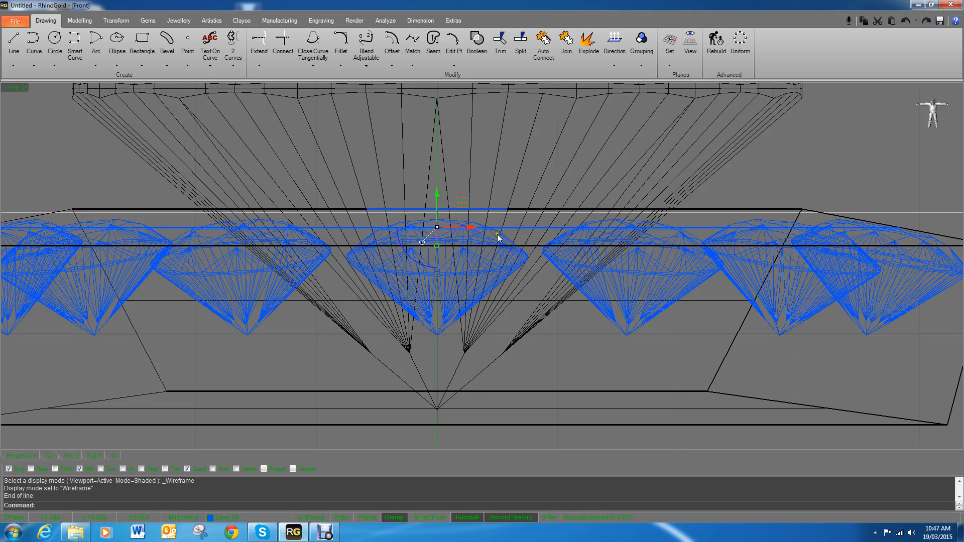
# Draw an arc between the horizontal line's two ends with its start direction pointing straight down.
pyautogui.click(94, 66)
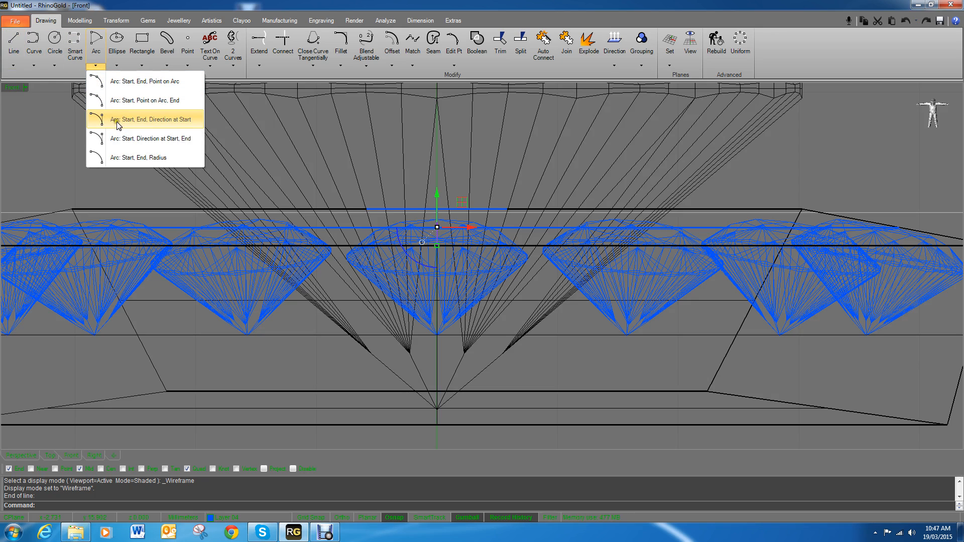
pyautogui.click(158, 123)
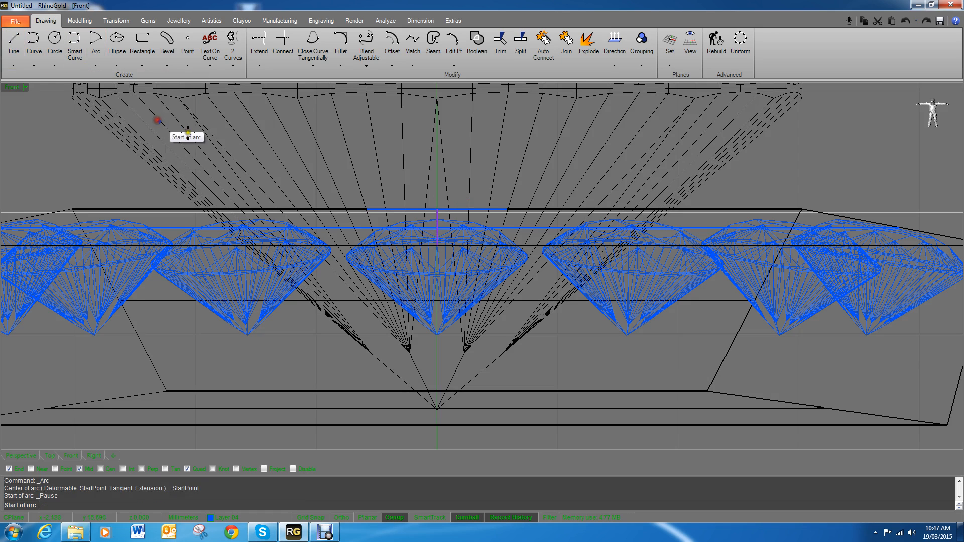
pyautogui.click(366, 209)
pyautogui.click(507, 209)
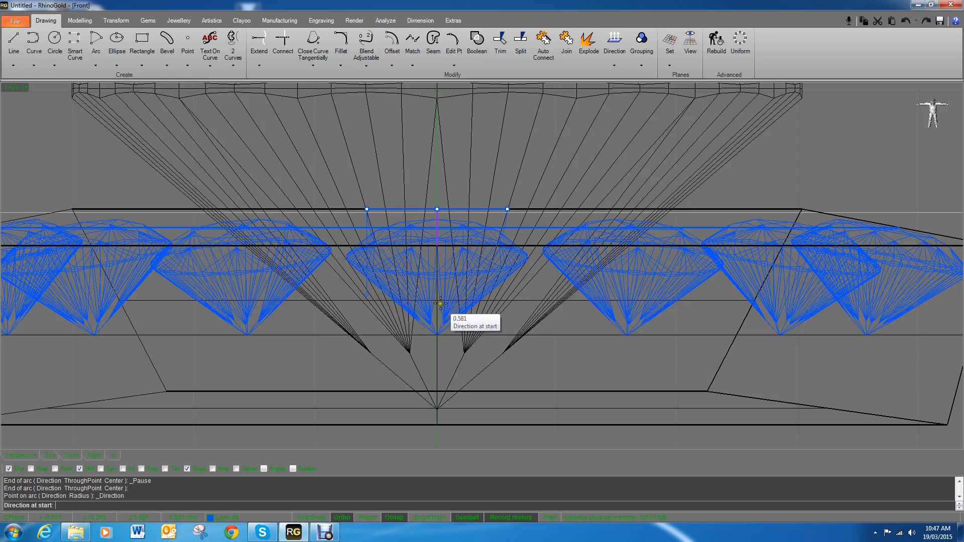
pyautogui.click(414, 324)
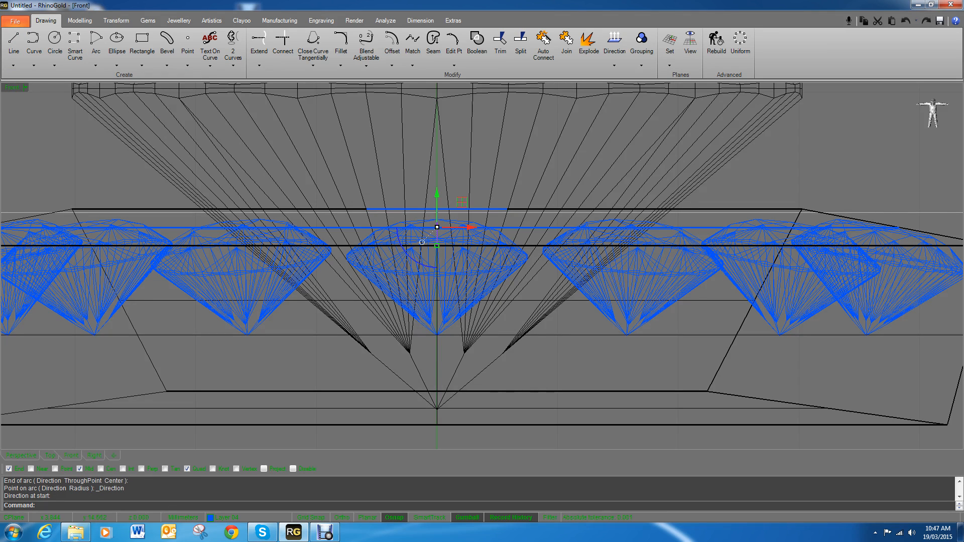
# Make Layer 03 the current layer.
pyautogui.moveTo(963, 126); pyautogui.dragTo(744, 126)
pyautogui.click(707, 140)
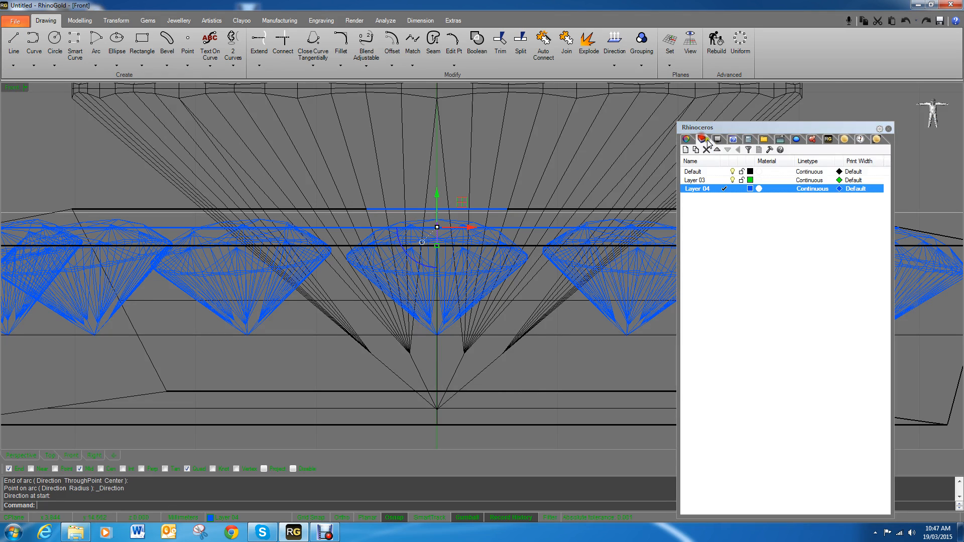
pyautogui.click(724, 180)
pyautogui.moveTo(718, 126); pyautogui.dragTo(963, 164)
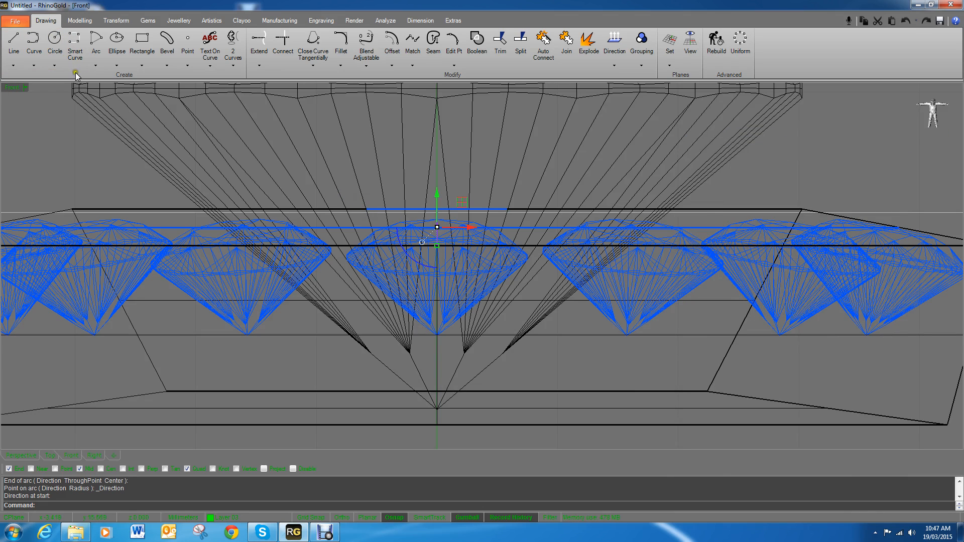
# Redraw the arc on Layer 03 between the horizontal line's two ends, with its start direction pointing straight down using Ortho.
pyautogui.click(95, 70)
pyautogui.click(108, 120)
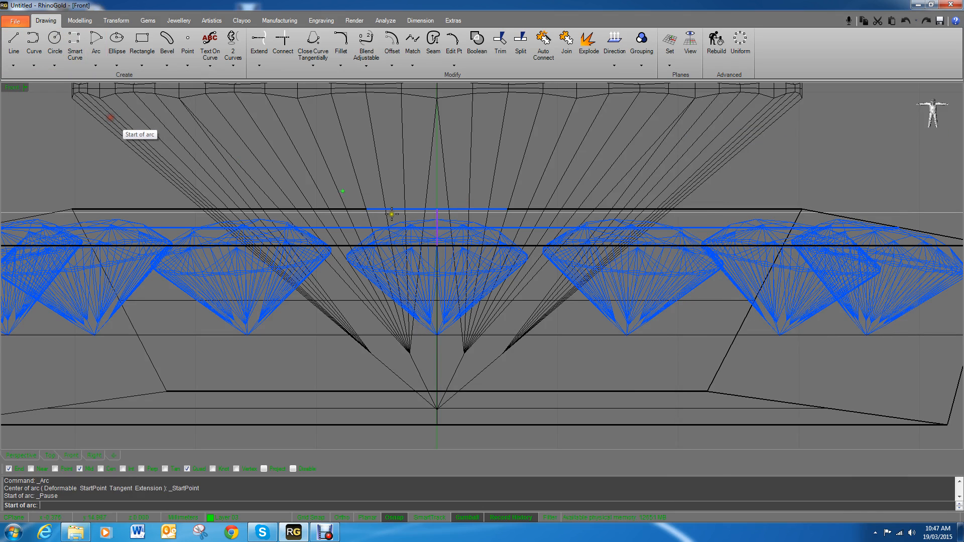
pyautogui.click(367, 210)
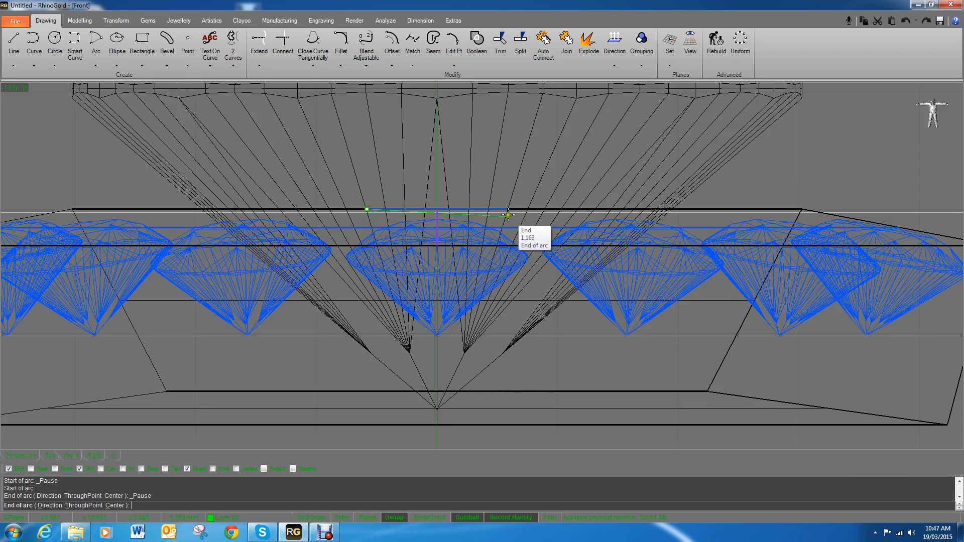
pyautogui.click(508, 210)
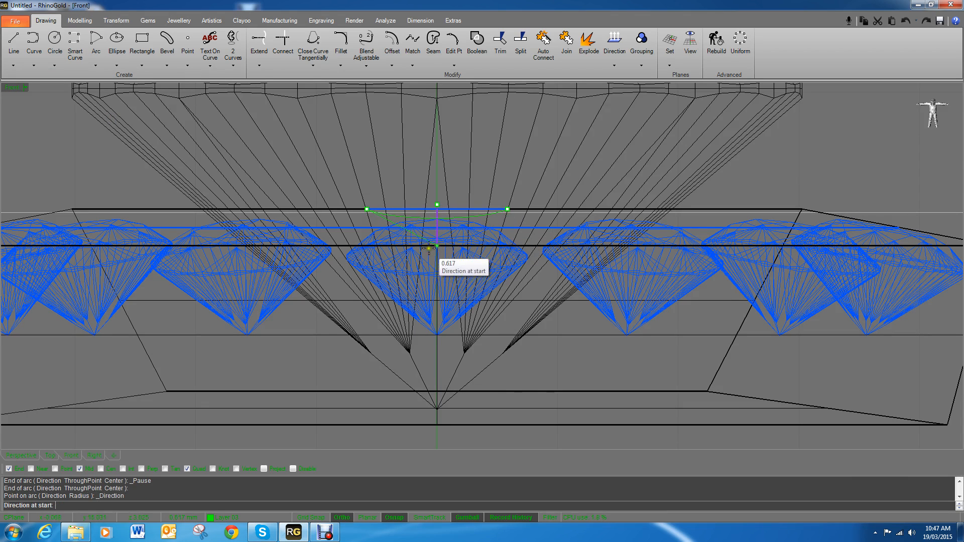
pyautogui.keyDown('shift'); pyautogui.click(379, 315); pyautogui.keyUp('shift')
pyautogui.moveTo(469, 281); pyautogui.dragTo(464, 271, button='right')
# Turn on edit points for the green arc below the horizontal line.
pyautogui.click(82, 23)
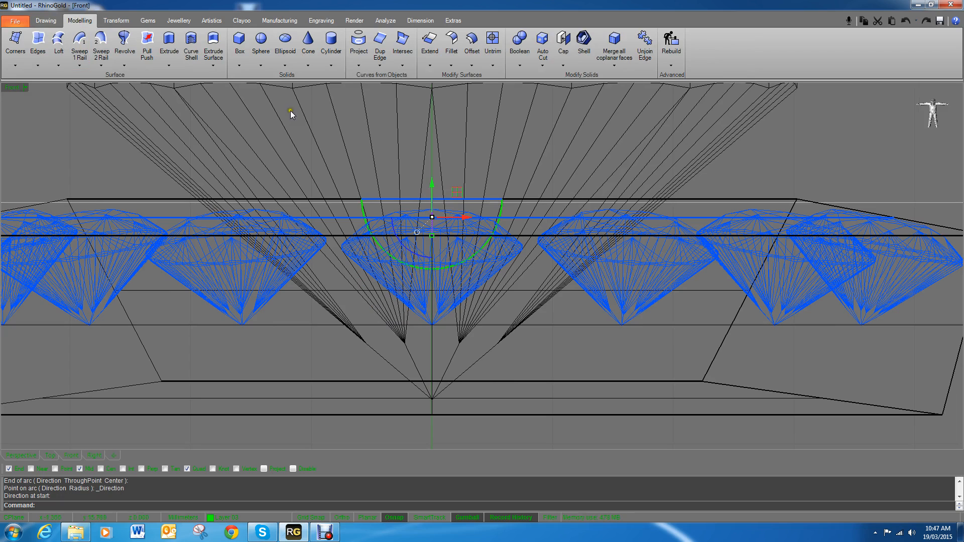
pyautogui.click(41, 22)
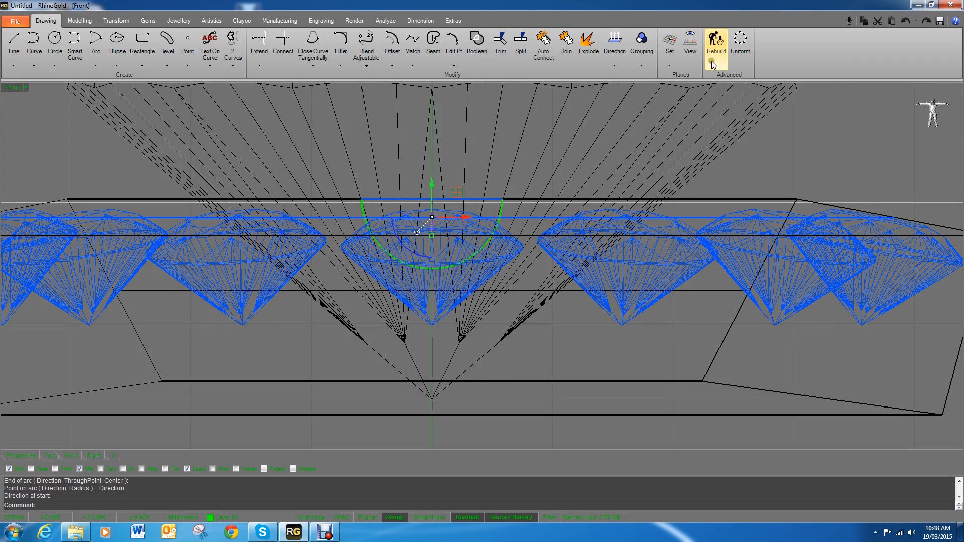
pyautogui.click(454, 43)
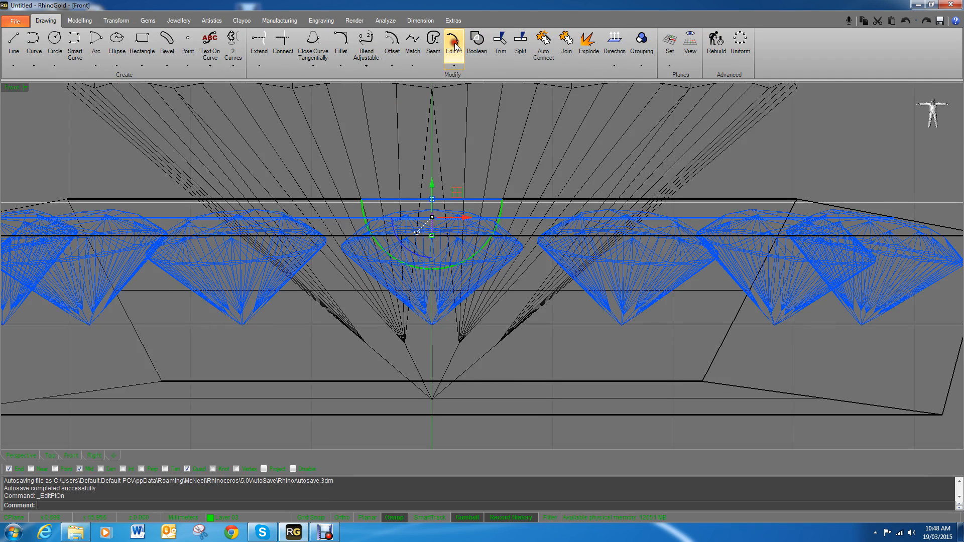
pyautogui.click(455, 68)
pyautogui.click(475, 83)
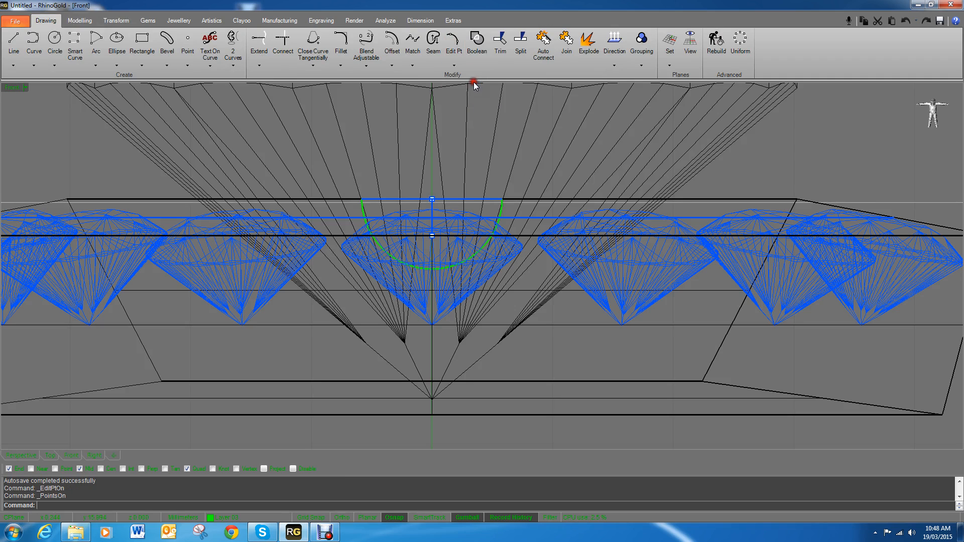
pyautogui.click(501, 207)
pyautogui.click(457, 48)
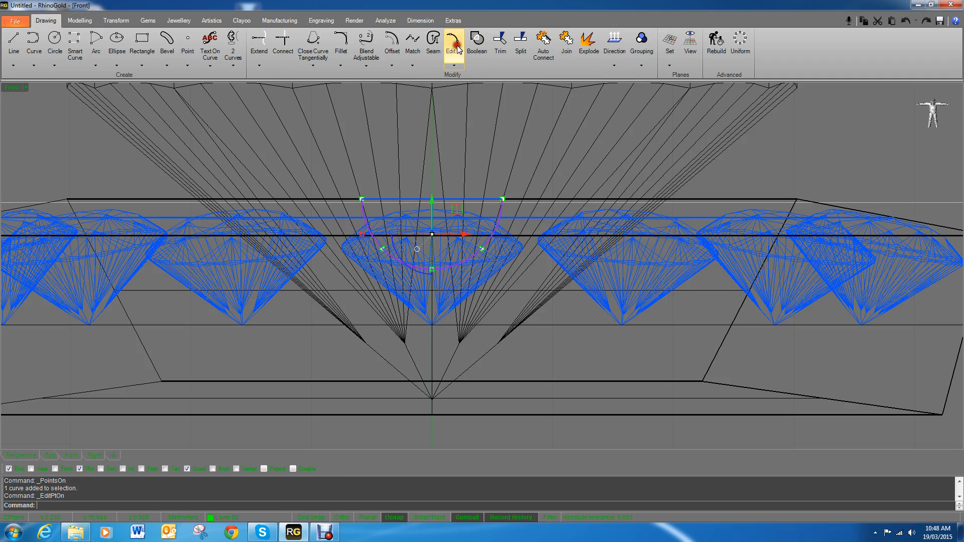
# Select the arc's three lower edit points and move them straight down to deepen the curve.
pyautogui.scroll(-2, 491, 260)
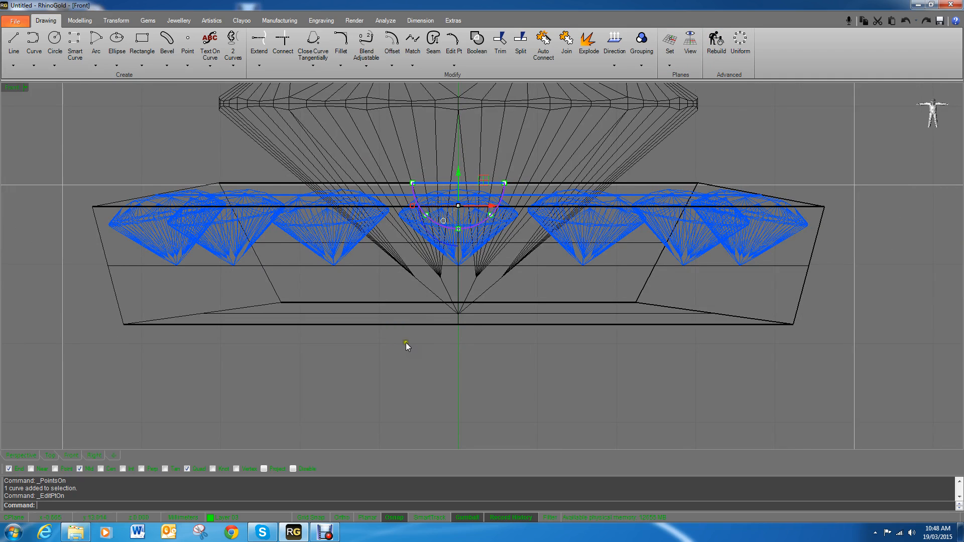
pyautogui.moveTo(412, 320); pyautogui.dragTo(400, 340, button='right')
pyautogui.moveTo(368, 378); pyautogui.dragTo(522, 221)
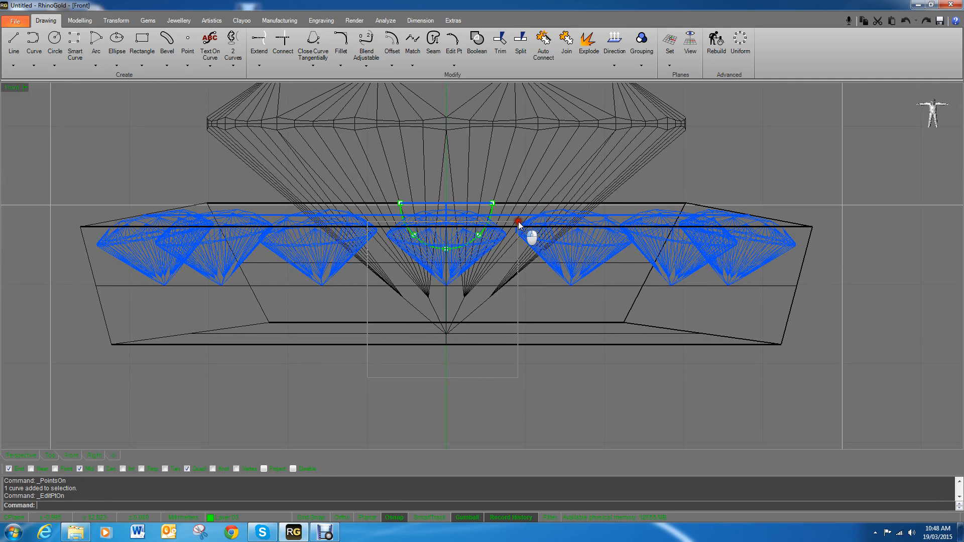
pyautogui.click(448, 250)
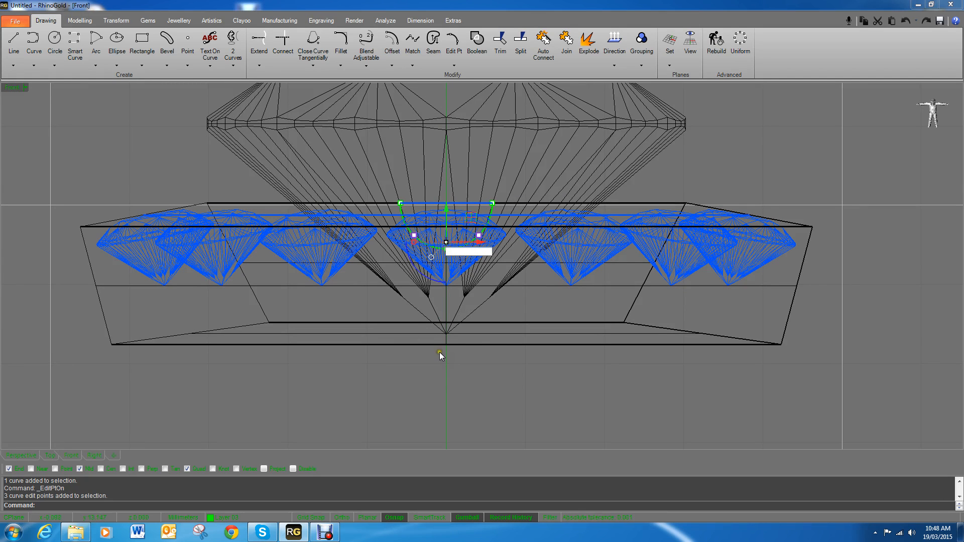
pyautogui.click(430, 367)
pyautogui.moveTo(370, 367); pyautogui.dragTo(504, 228)
pyautogui.moveTo(446, 210); pyautogui.dragTo(447, 222)
pyautogui.moveTo(449, 222); pyautogui.dragTo(449, 237)
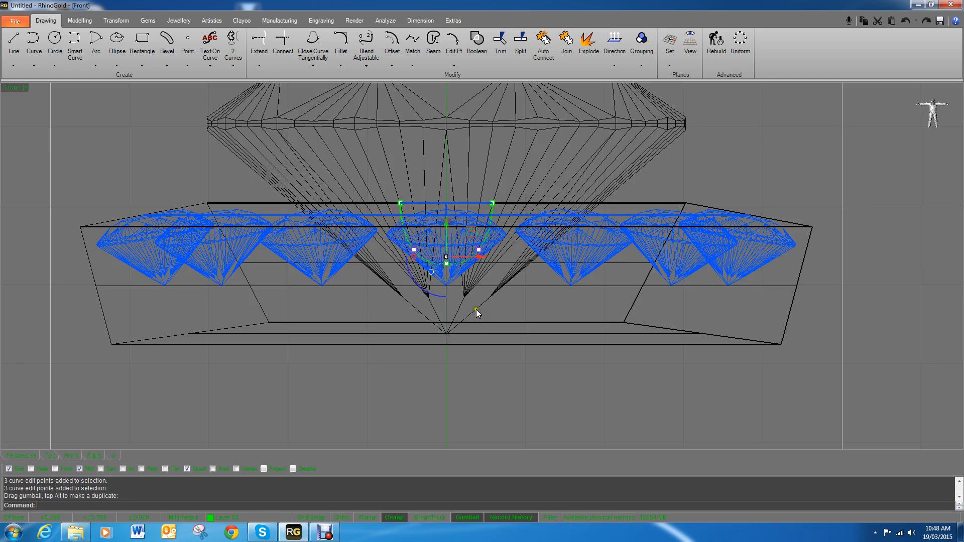
# Move only the arc's bottom edit point further down, towards the small gem's tip.
pyautogui.scroll(5, 459, 301)
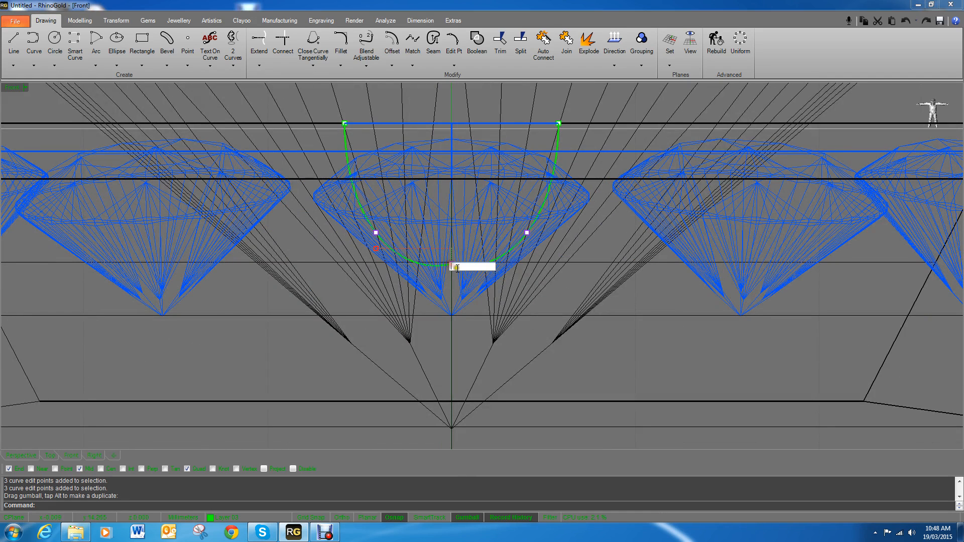
pyautogui.click(514, 422)
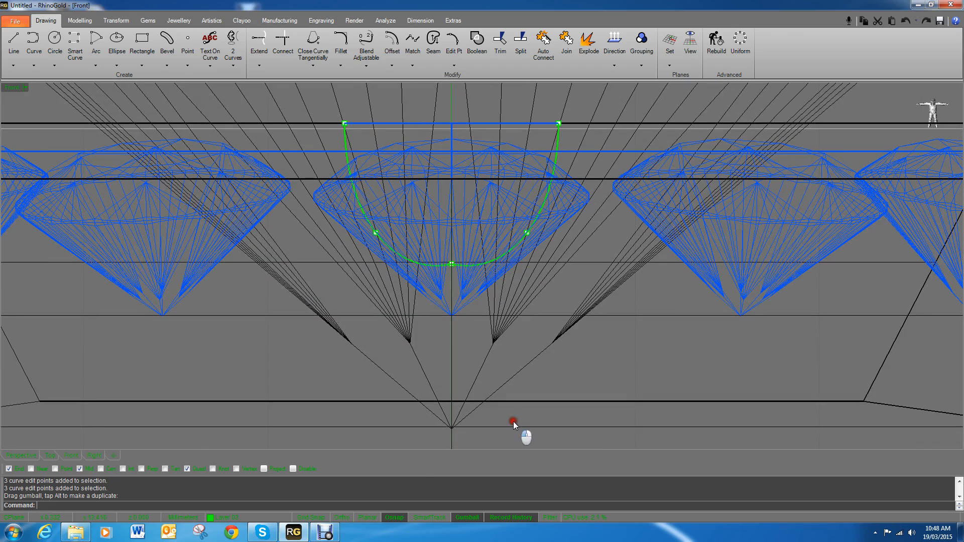
pyautogui.click(453, 263)
pyautogui.click(475, 285)
pyautogui.moveTo(458, 241); pyautogui.dragTo(456, 244)
pyautogui.scroll(-5, 456, 242)
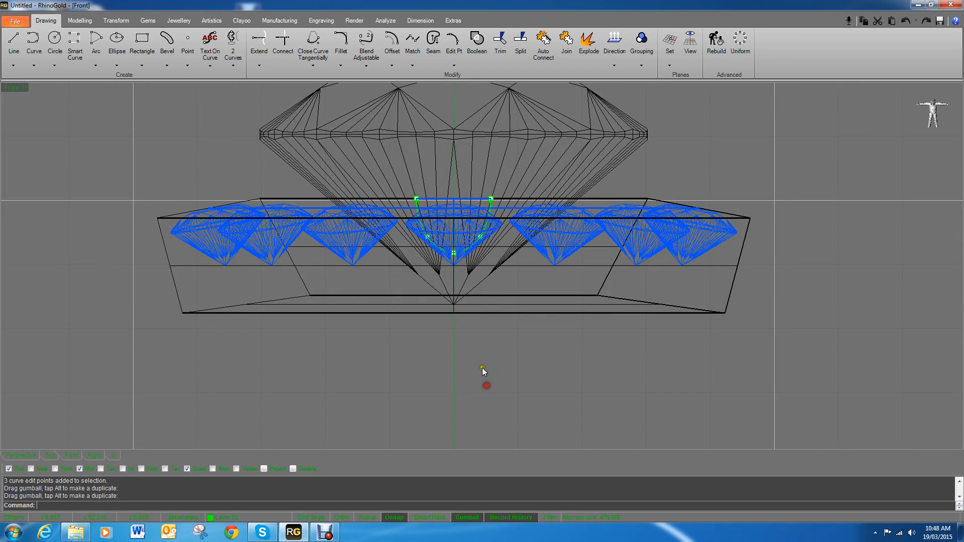
# Hide the arc's edit points and join the arc with the horizontal line above it into one closed curve.
pyautogui.scroll(2, 465, 186)
pyautogui.scroll(4, 497, 214)
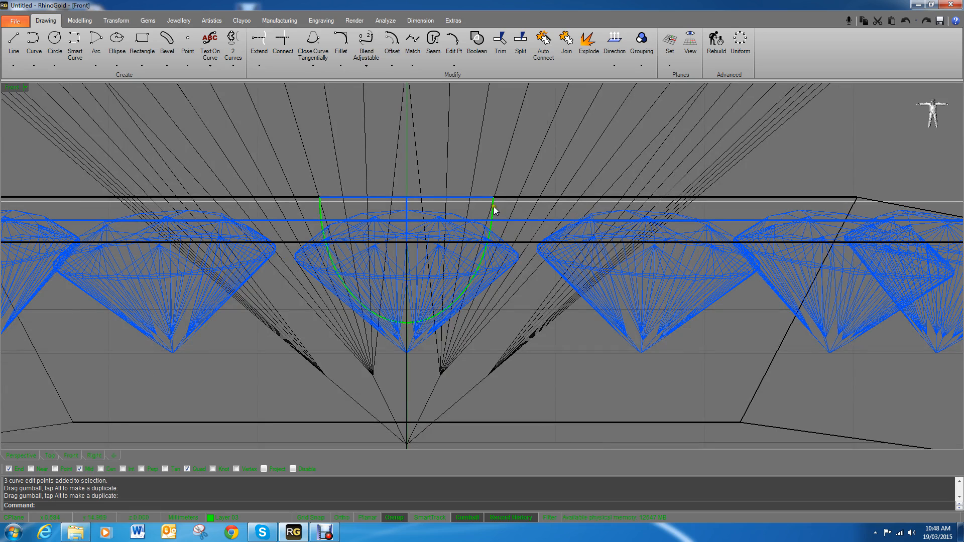
pyautogui.click(488, 201)
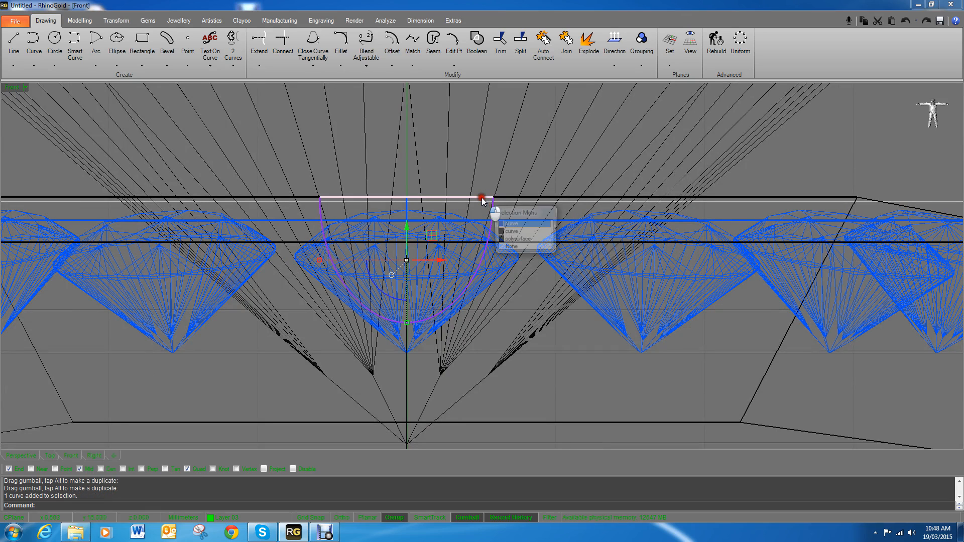
pyautogui.click(505, 224)
pyautogui.click(567, 40)
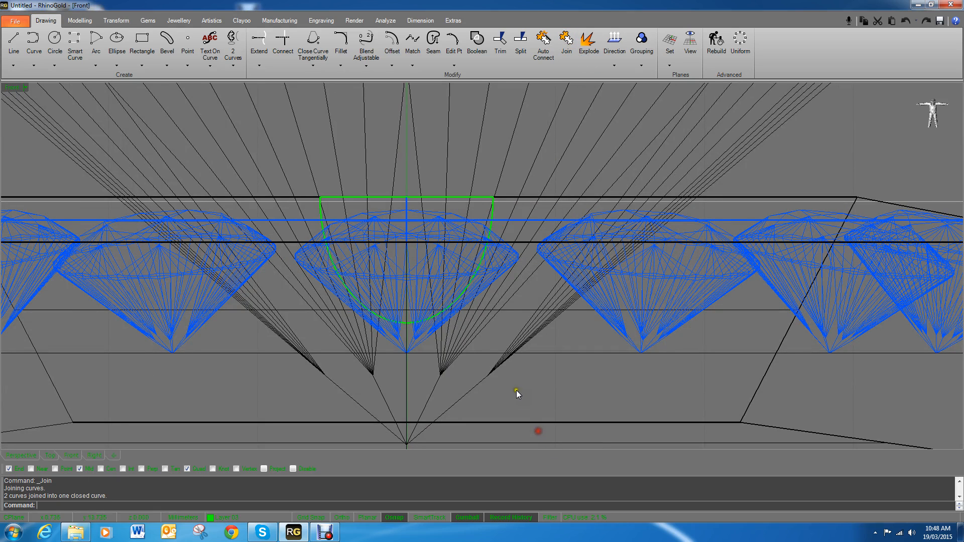
# In the Perspective view, move the closed profile curve slightly off the bezel's inner edge, towards the centre of the ring.
pyautogui.click(492, 216)
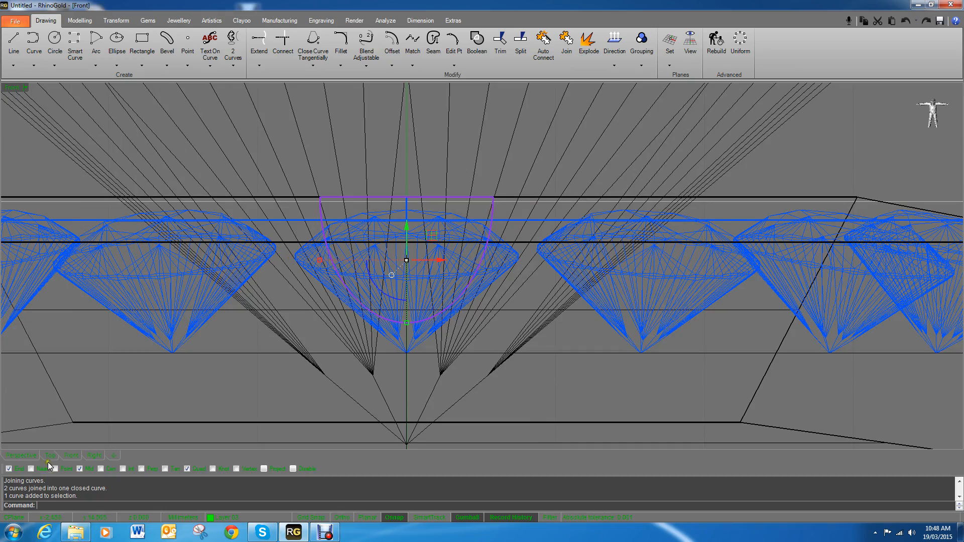
pyautogui.click(25, 455)
pyautogui.moveTo(570, 304); pyautogui.dragTo(406, 313, button='right')
pyautogui.scroll(4, 325, 213)
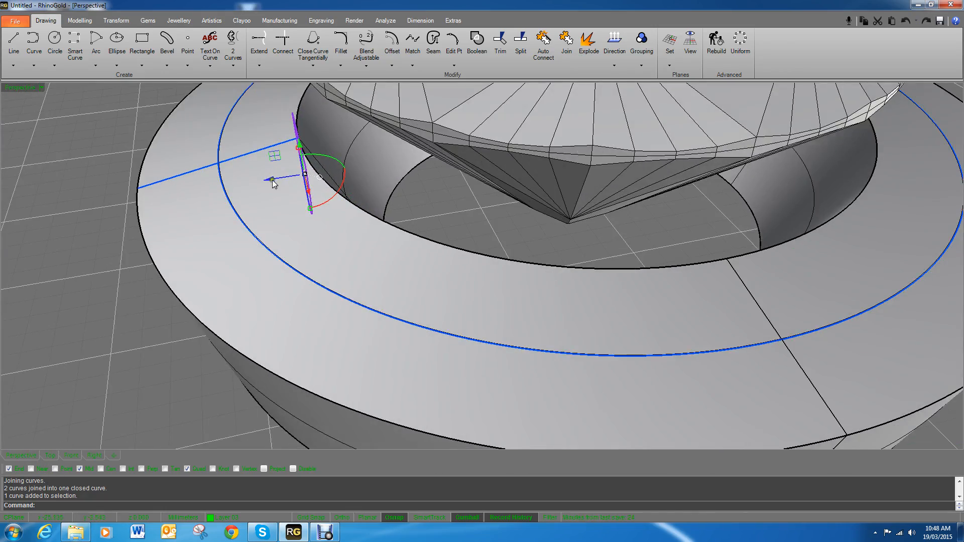
pyautogui.moveTo(272, 183); pyautogui.dragTo(280, 179)
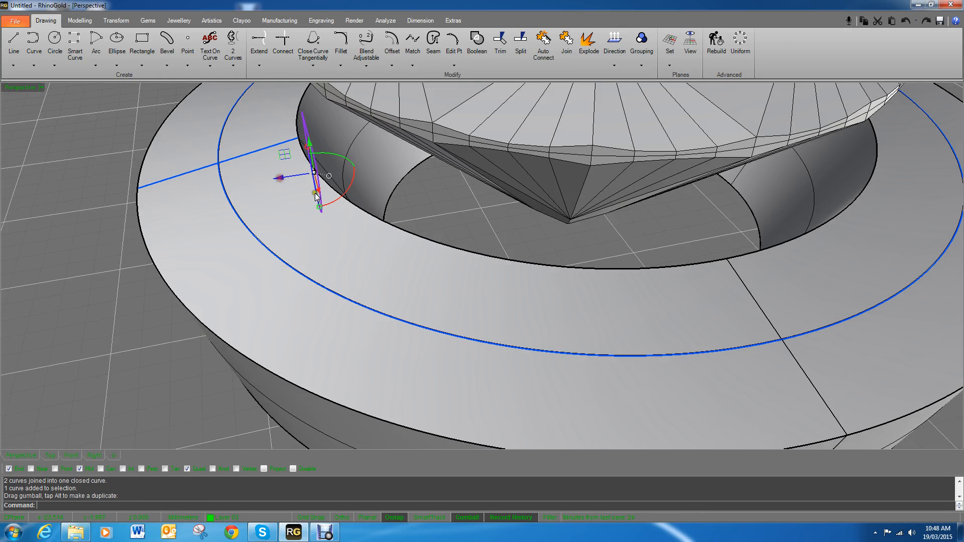
pyautogui.scroll(-4, 426, 217)
# Extrude the closed profile outward past the bezel's outer edge with Solid=Yes and BothSides=No.
pyautogui.click(147, 20)
pyautogui.click(118, 20)
pyautogui.click(96, 19)
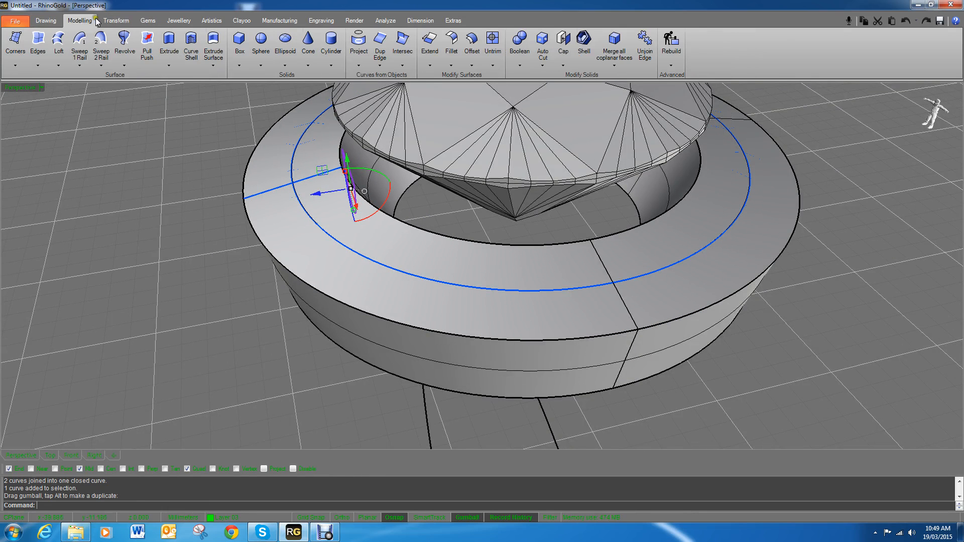
pyautogui.click(169, 44)
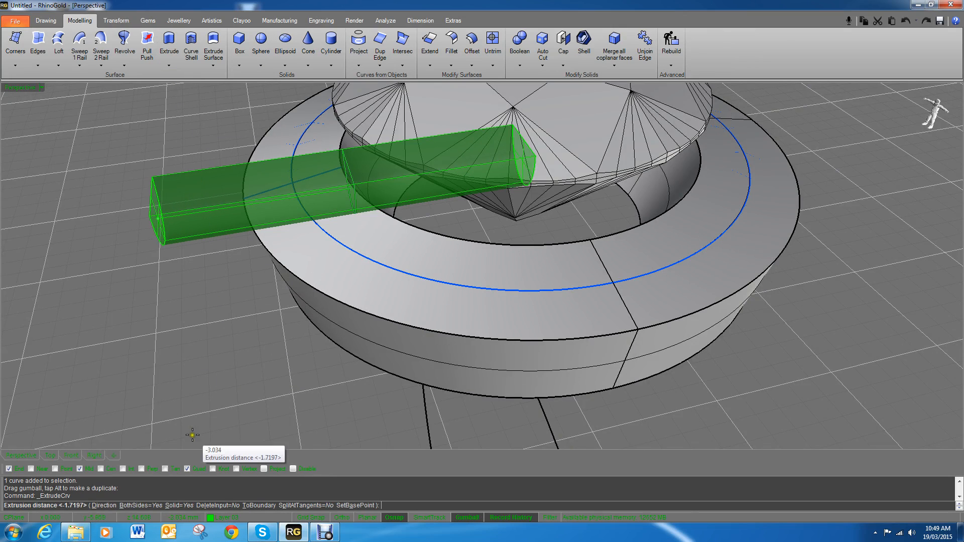
pyautogui.click(174, 506)
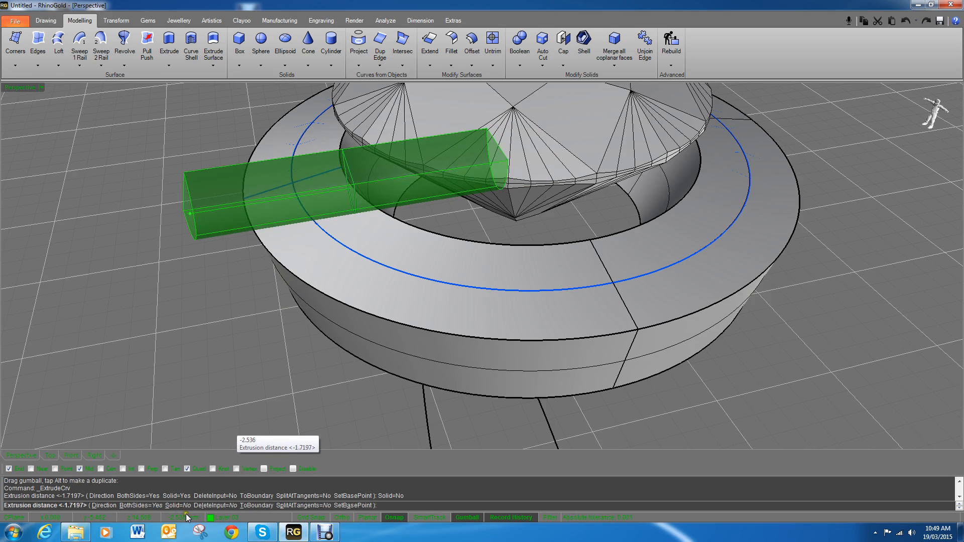
pyautogui.click(175, 506)
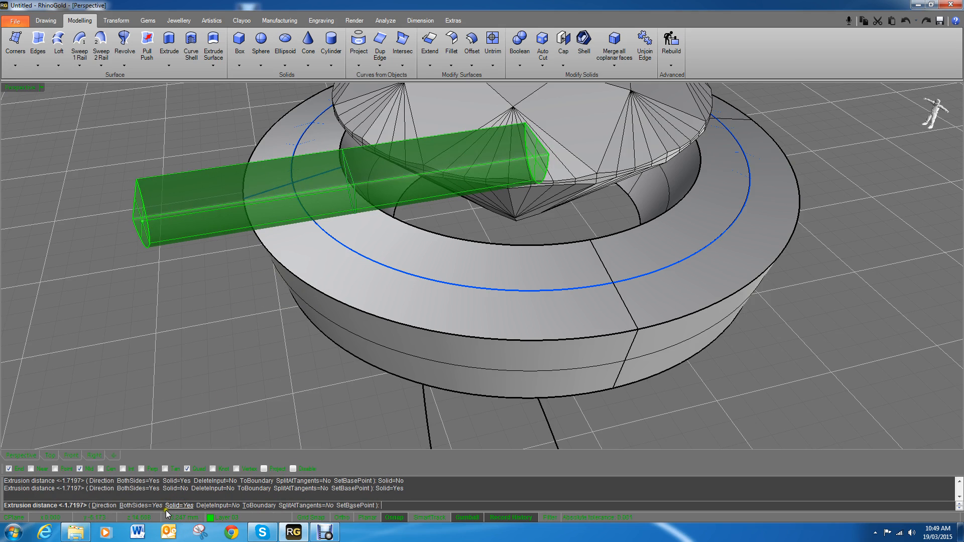
pyautogui.click(141, 506)
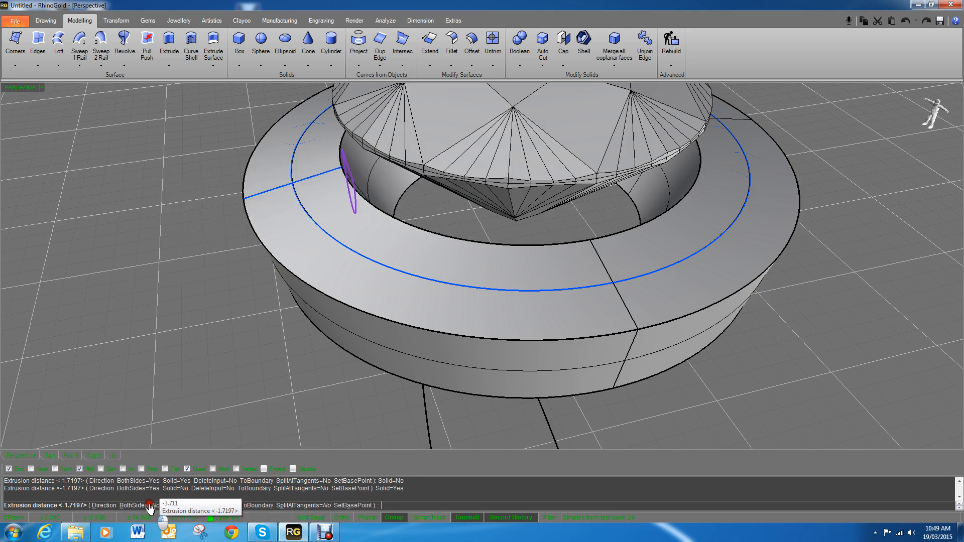
pyautogui.moveTo(174, 264); pyautogui.dragTo(309, 272, button='right')
pyautogui.click(224, 254)
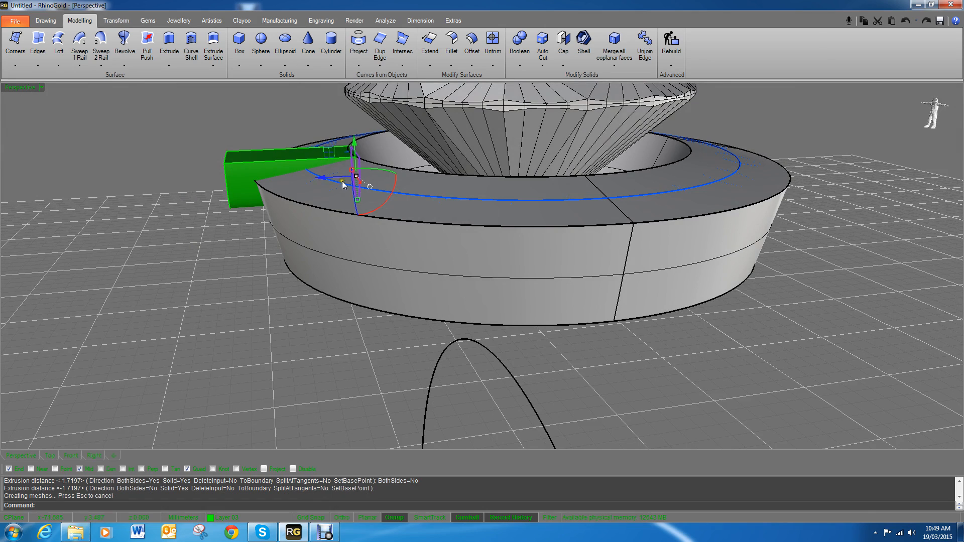
pyautogui.moveTo(389, 199); pyautogui.dragTo(394, 192)
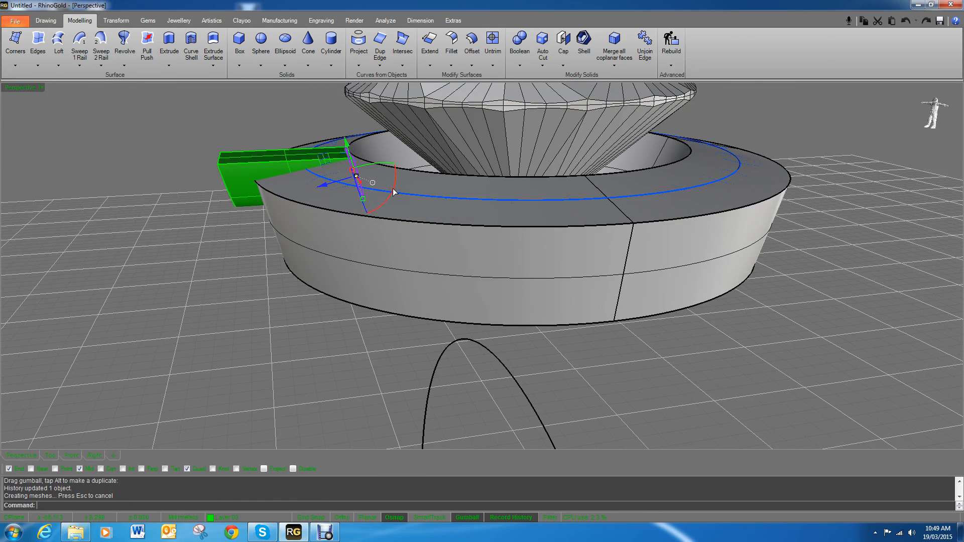
pyautogui.hotkey('ctrl', 'z')
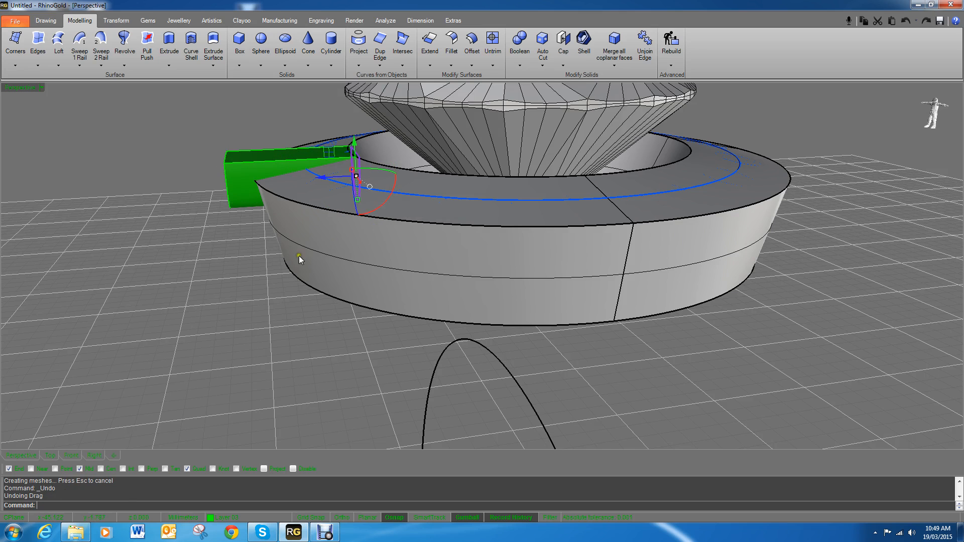
pyautogui.click(259, 286)
# Select the extruded cutter and rotate it with the gumball so it tilts along the bezel's sloping top face.
pyautogui.click(274, 160)
pyautogui.moveTo(276, 194)
pyautogui.mouseDown(button='right')
pyautogui.moveTo(282, 170)
pyautogui.moveTo(285, 181)
pyautogui.mouseUp(button='right')
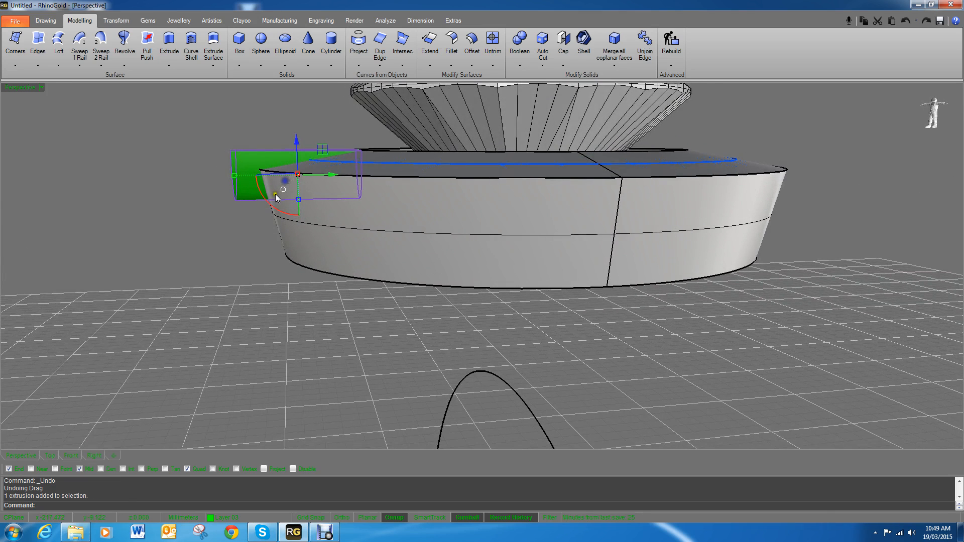
pyautogui.moveTo(267, 201); pyautogui.dragTo(206, 230)
# Slide the cutter along its length towards the bezel's centre and fine-tune its tilt to the sloping top face.
pyautogui.moveTo(206, 230); pyautogui.dragTo(652, 277, button='right')
pyautogui.scroll(5, 653, 277)
pyautogui.click(690, 233)
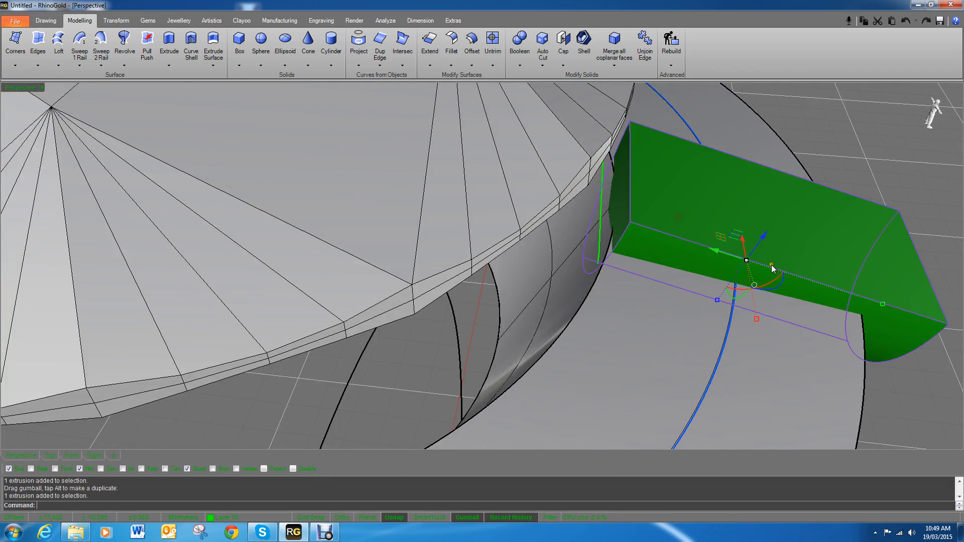
pyautogui.moveTo(720, 256); pyautogui.dragTo(694, 246)
pyautogui.moveTo(694, 246); pyautogui.dragTo(357, 277, button='right')
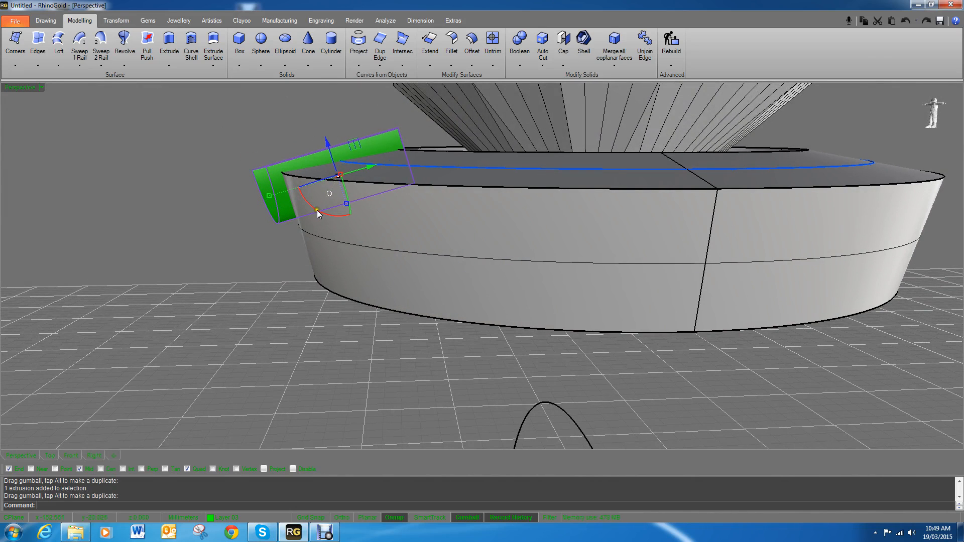
pyautogui.moveTo(317, 213); pyautogui.dragTo(316, 210)
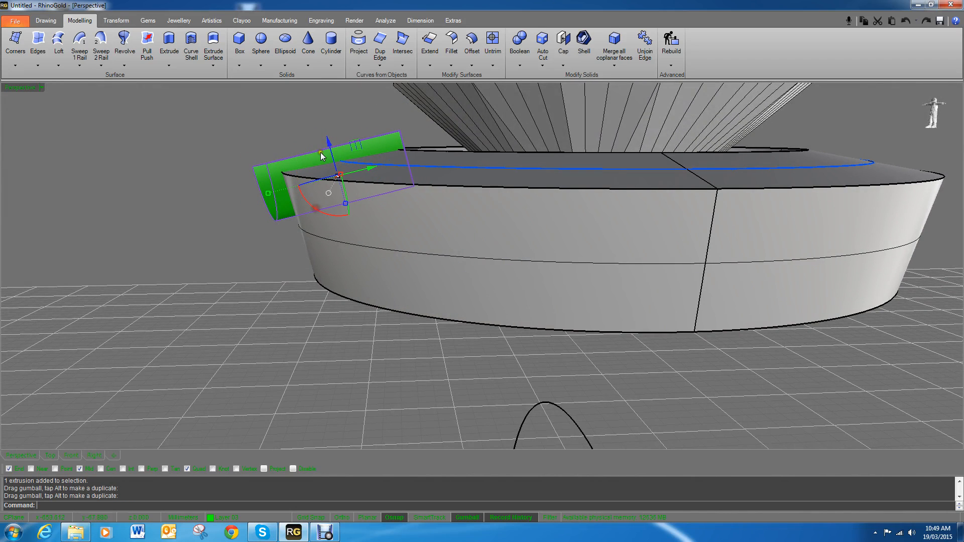
# Lower the cutter slightly onto the bezel and adjust its tilt to follow the sloping top face.
pyautogui.moveTo(328, 144); pyautogui.dragTo(329, 148)
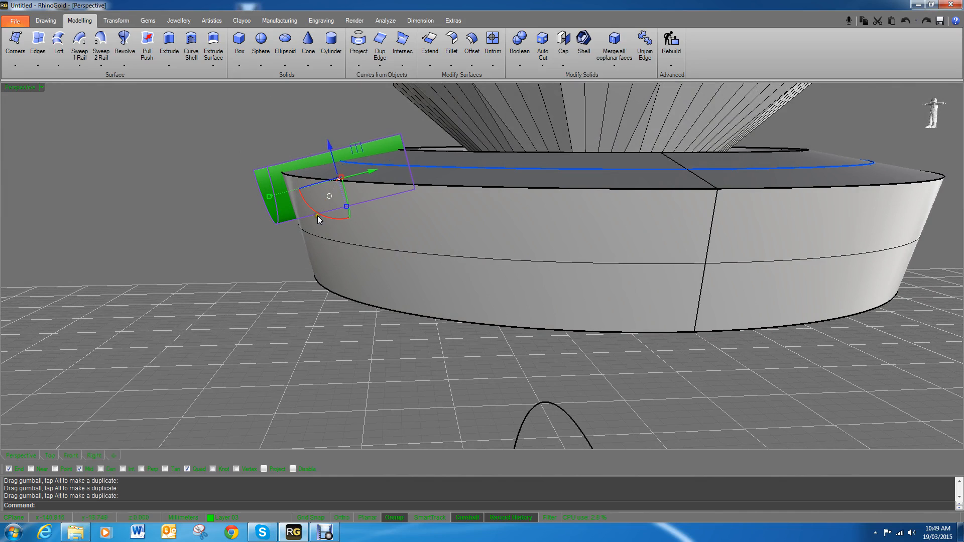
pyautogui.moveTo(318, 220); pyautogui.dragTo(320, 215)
pyautogui.moveTo(328, 145); pyautogui.dragTo(327, 148)
# Hide the large round gem at the centre of the bezel.
pyautogui.moveTo(433, 181); pyautogui.dragTo(433, 211, button='right')
pyautogui.click(658, 126)
pyautogui.middleClick(882, 98)
pyautogui.click(882, 99)
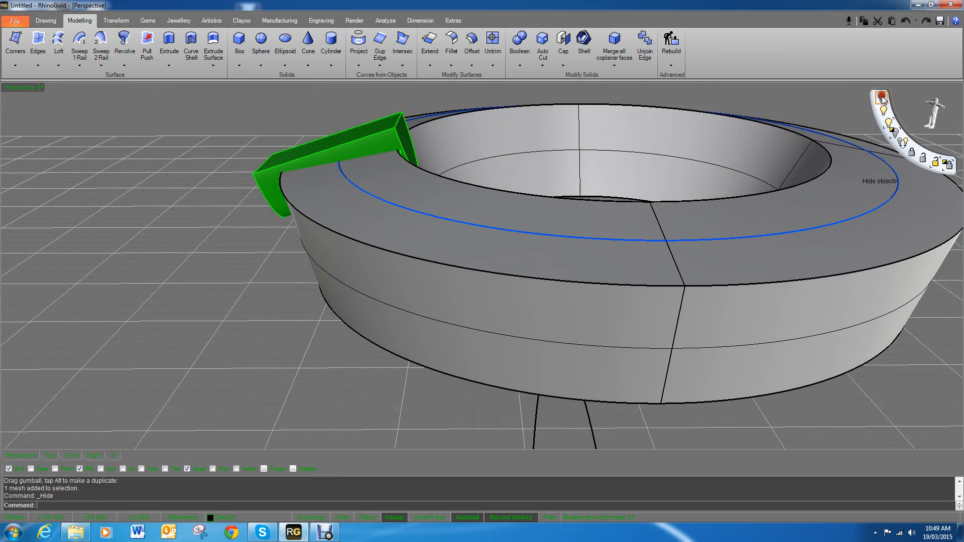
# Delete the leftover profile curve near the cutter's inner end.
pyautogui.moveTo(523, 176); pyautogui.dragTo(378, 166, button='right')
pyautogui.moveTo(490, 161); pyautogui.dragTo(494, 199, button='right')
pyautogui.click(548, 108)
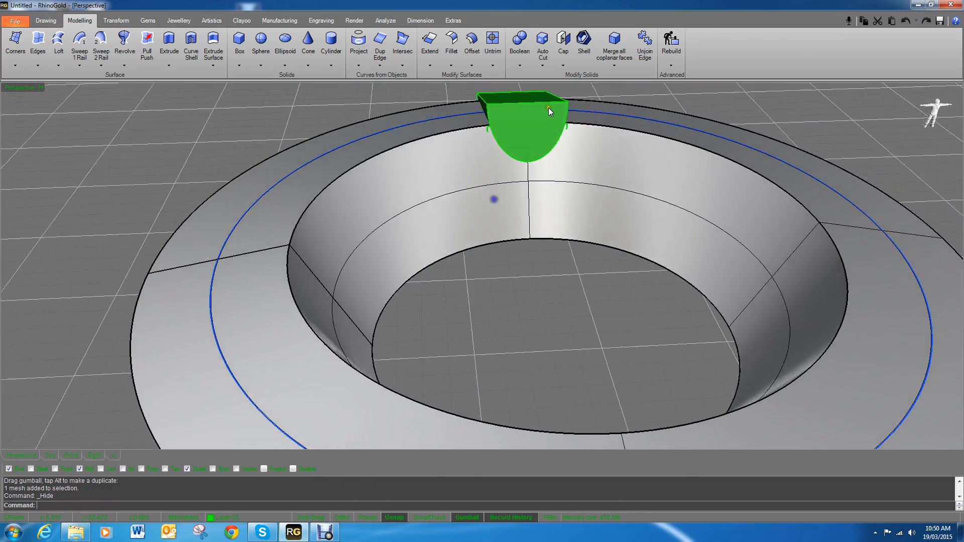
pyautogui.scroll(3, 548, 107)
pyautogui.click(584, 143)
pyautogui.press('Delete')
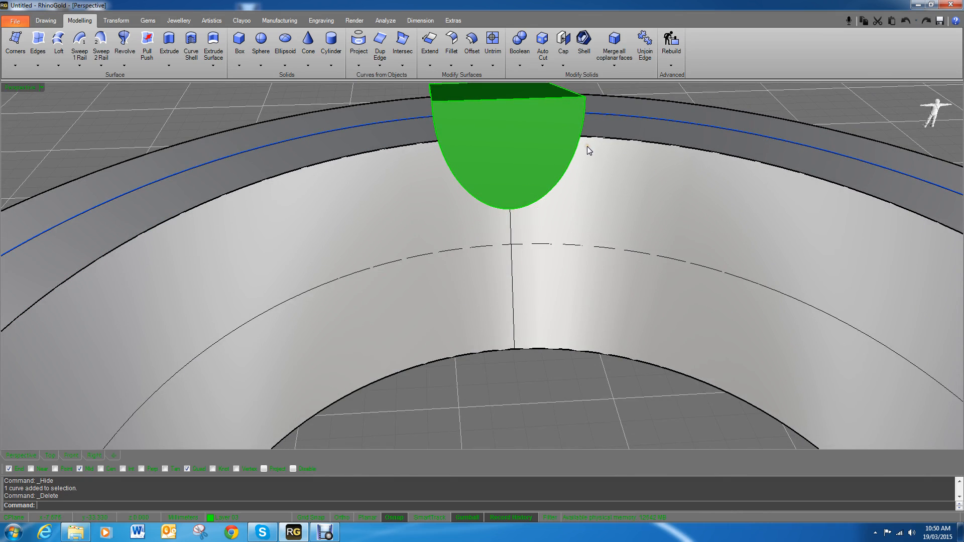
# Scale down the cutter's inner end face so the cutter tapers towards the centre of the bezel.
pyautogui.moveTo(586, 146); pyautogui.dragTo(510, 177, button='right')
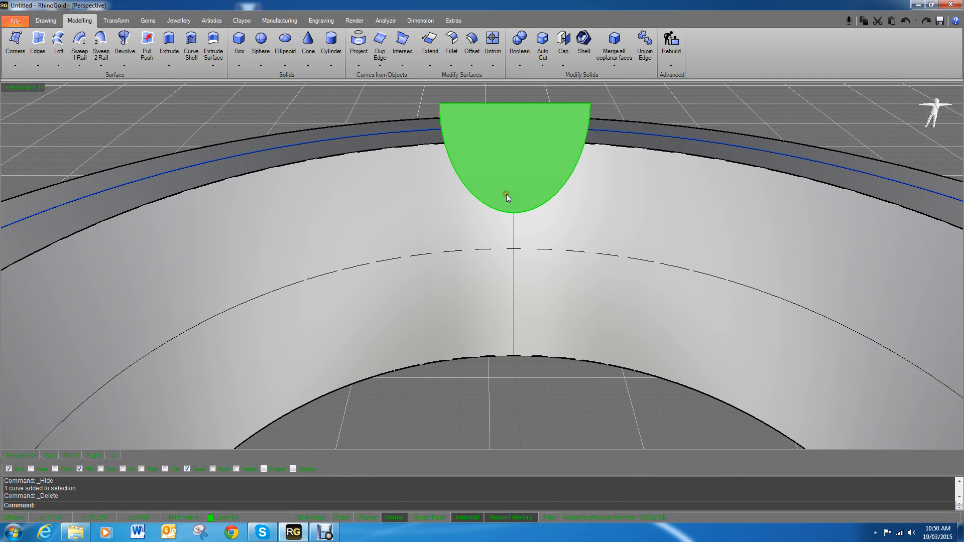
pyautogui.click(520, 141)
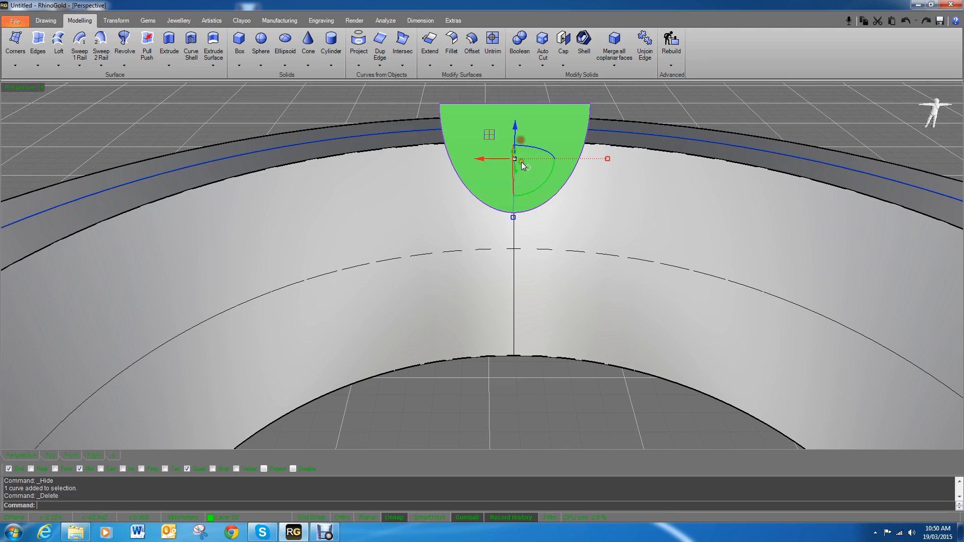
pyautogui.moveTo(609, 159); pyautogui.dragTo(589, 161)
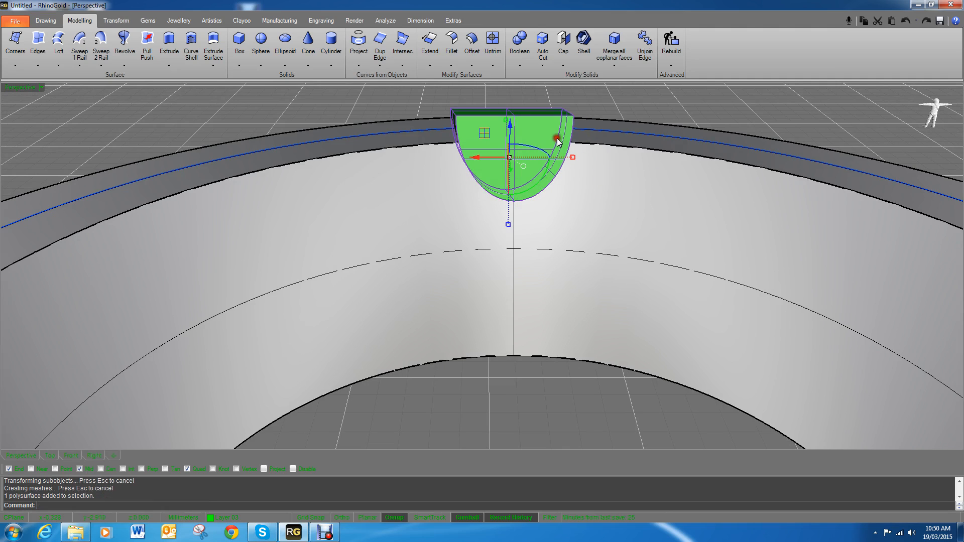
pyautogui.click(653, 99)
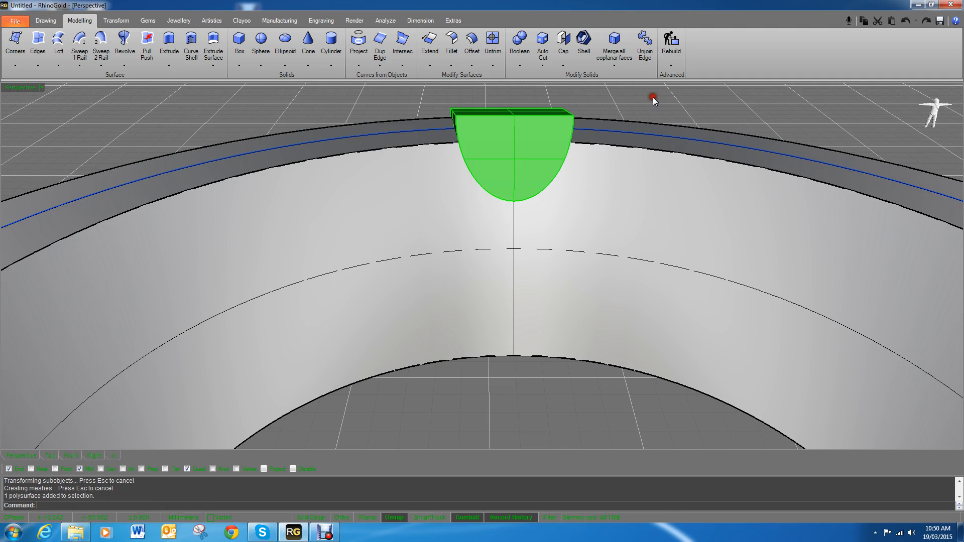
pyautogui.click(535, 156)
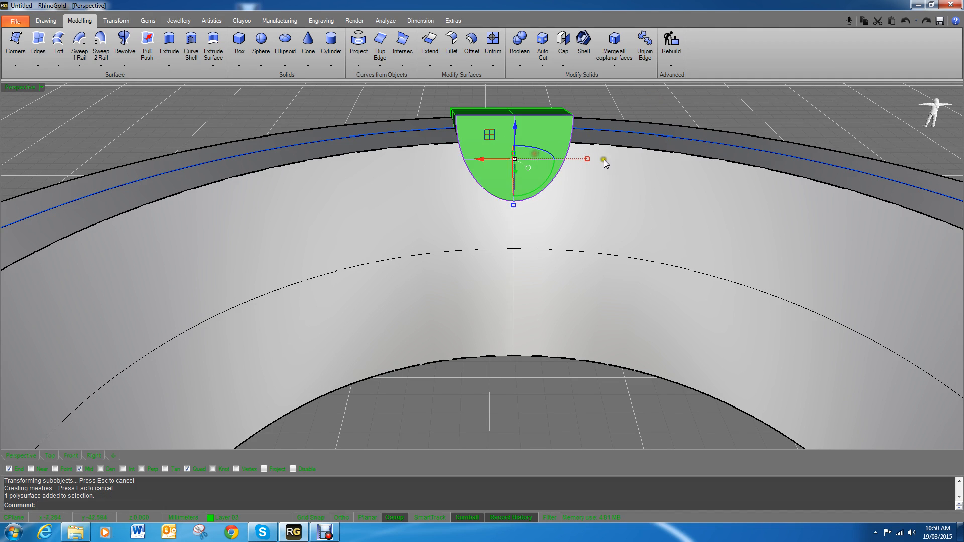
pyautogui.moveTo(581, 159); pyautogui.dragTo(560, 159)
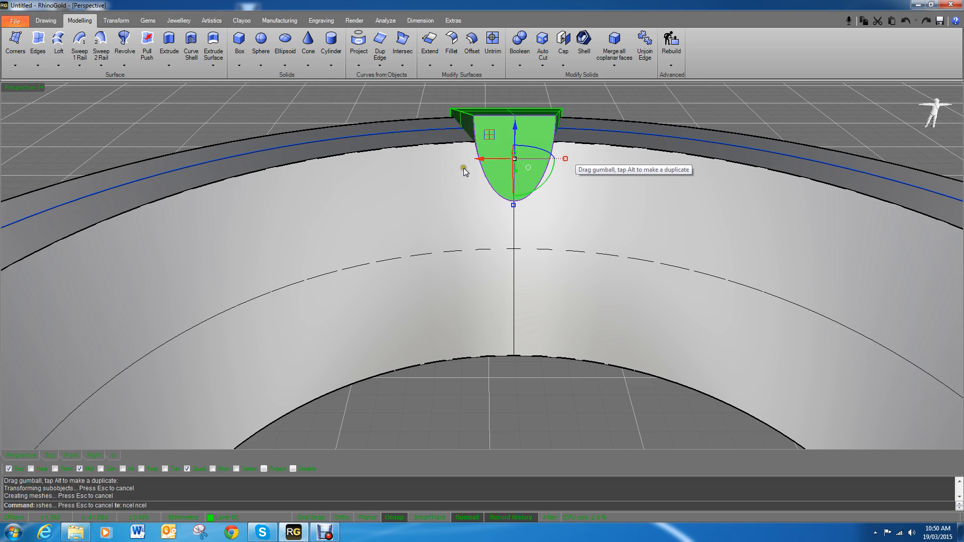
# Check the tapered cutter's width against the small gem beneath it from several angles in Wireframe display, then return to Shaded.
pyautogui.moveTo(461, 166)
pyautogui.mouseDown(button='right')
pyautogui.moveTo(506, 213)
pyautogui.moveTo(667, 239)
pyautogui.mouseUp(button='right')
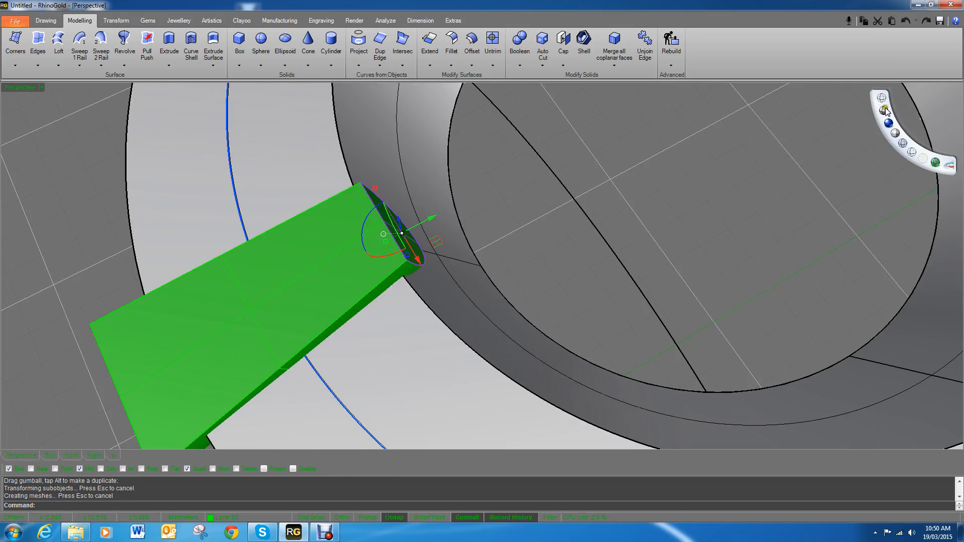
pyautogui.click(885, 110)
pyautogui.moveTo(432, 261); pyautogui.dragTo(564, 235, button='right')
pyautogui.scroll(-6, 562, 221)
pyautogui.moveTo(564, 276); pyautogui.dragTo(569, 352, button='right')
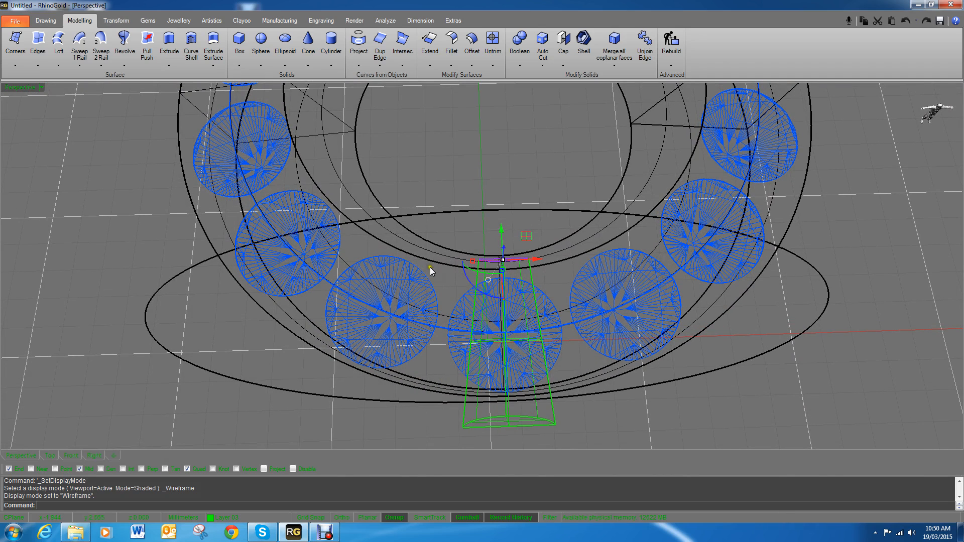
pyautogui.moveTo(484, 274); pyautogui.dragTo(463, 261, button='right')
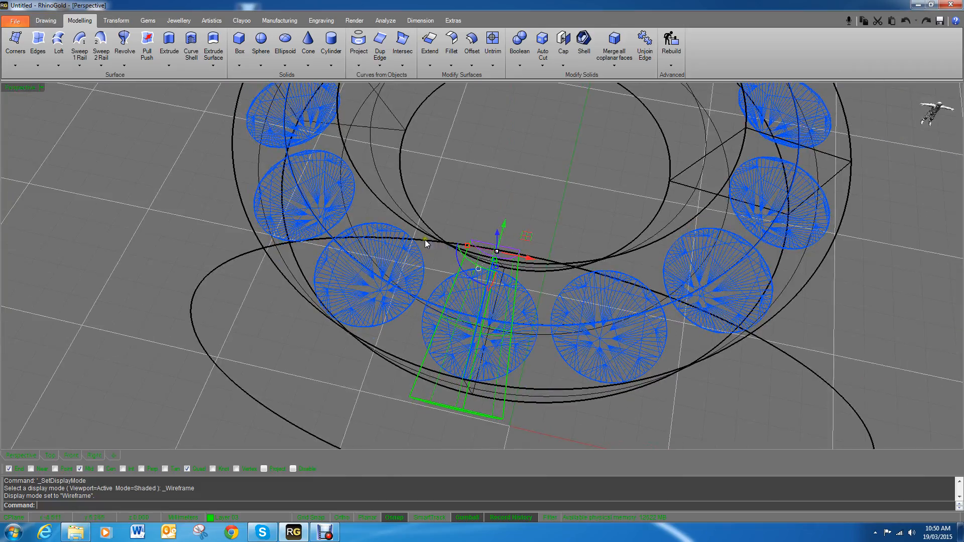
pyautogui.moveTo(434, 227); pyautogui.dragTo(444, 290, button='right')
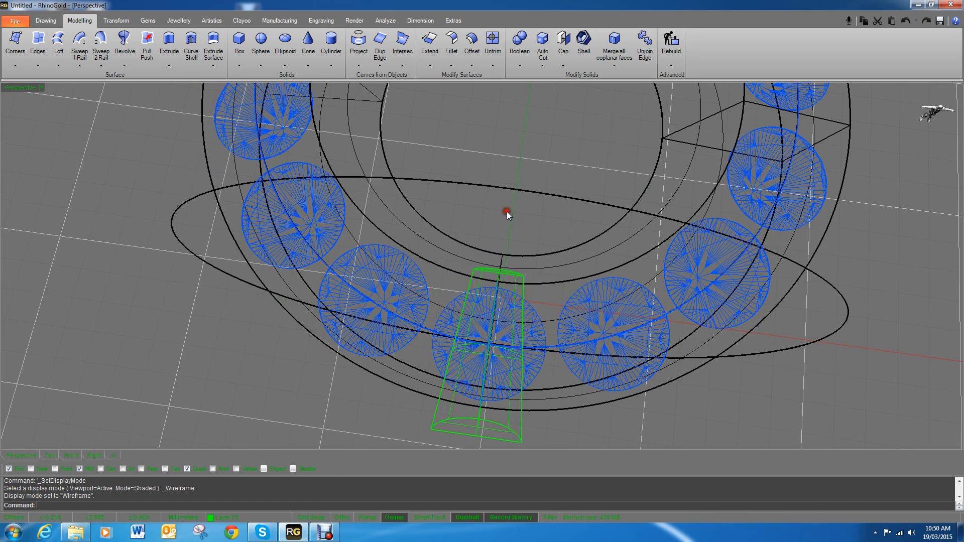
pyautogui.moveTo(507, 212); pyautogui.dragTo(519, 261, button='right')
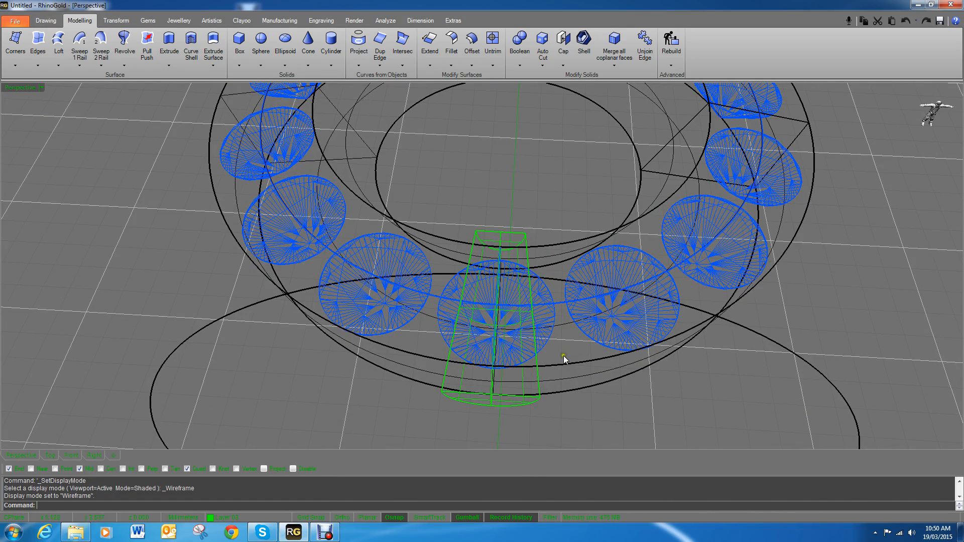
pyautogui.click(882, 103)
# In the Top view, polar array the tapered cutter around centre 0 with 14 items over 360 degrees.
pyautogui.click(506, 296)
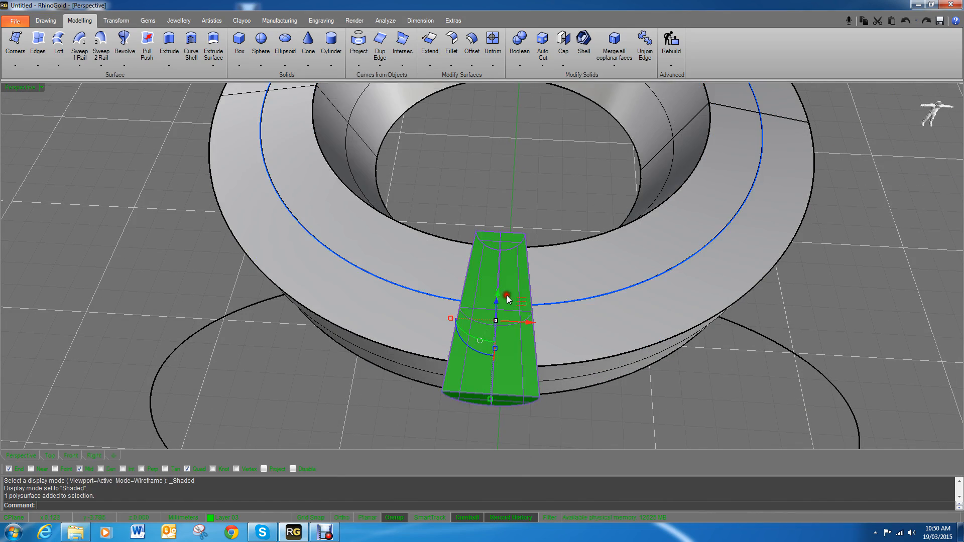
pyautogui.click(54, 455)
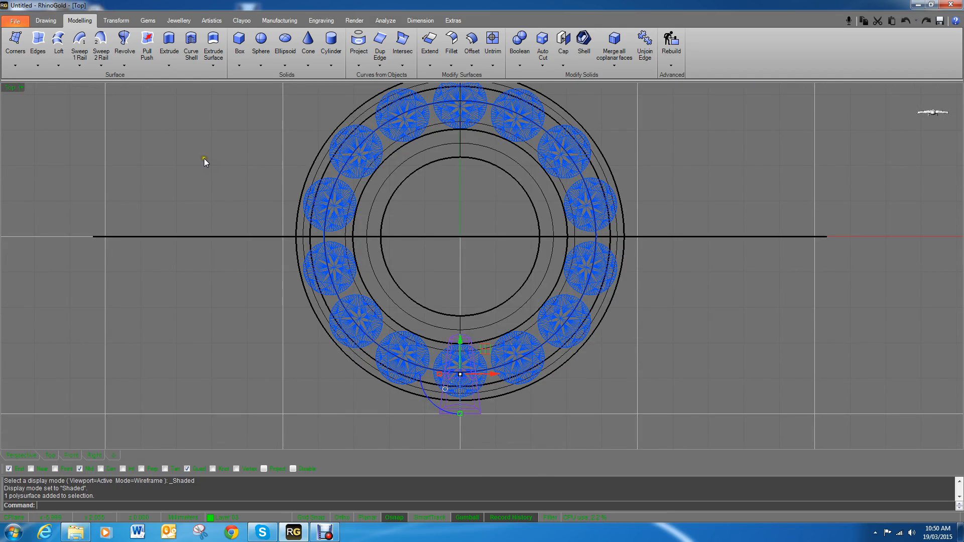
pyautogui.click(112, 20)
pyautogui.click(77, 19)
pyautogui.click(119, 21)
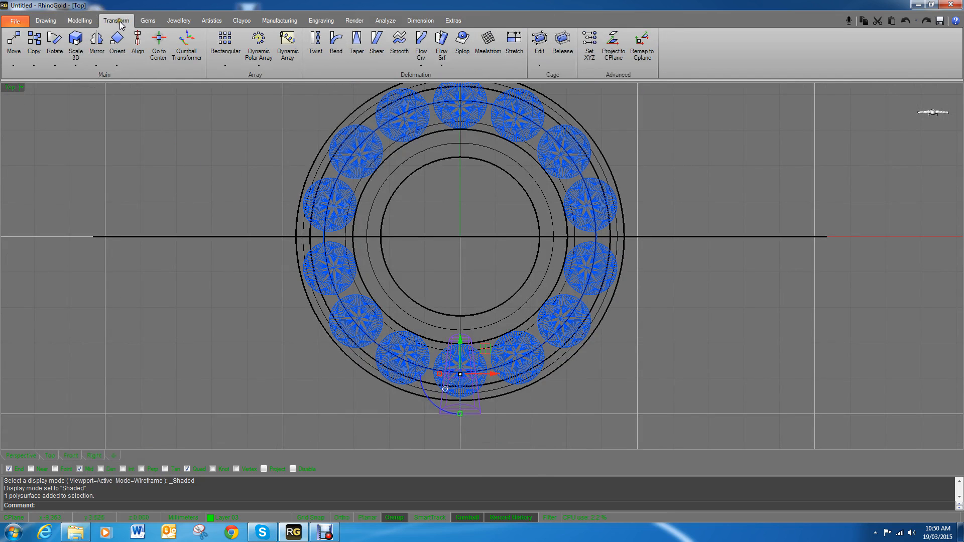
pyautogui.click(259, 65)
pyautogui.click(258, 80)
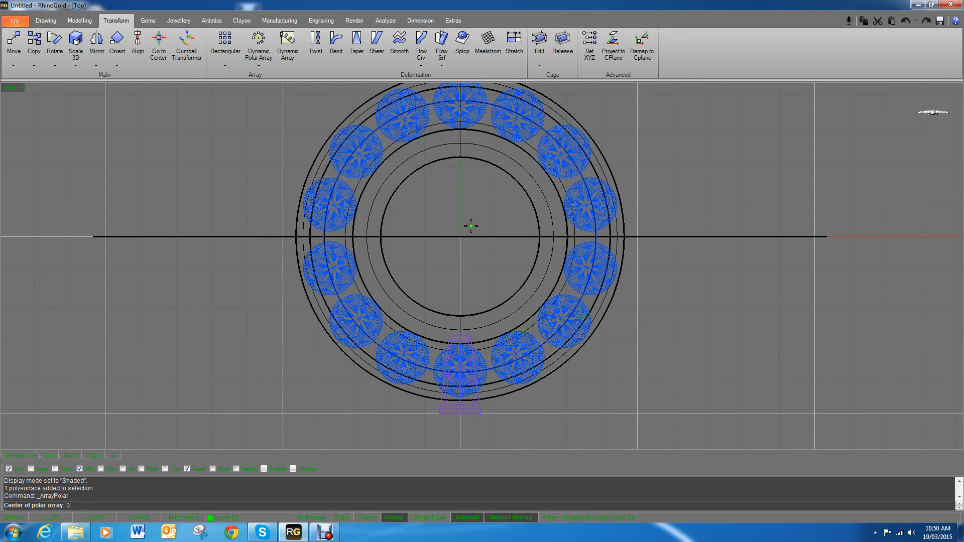
pyautogui.press('Return')
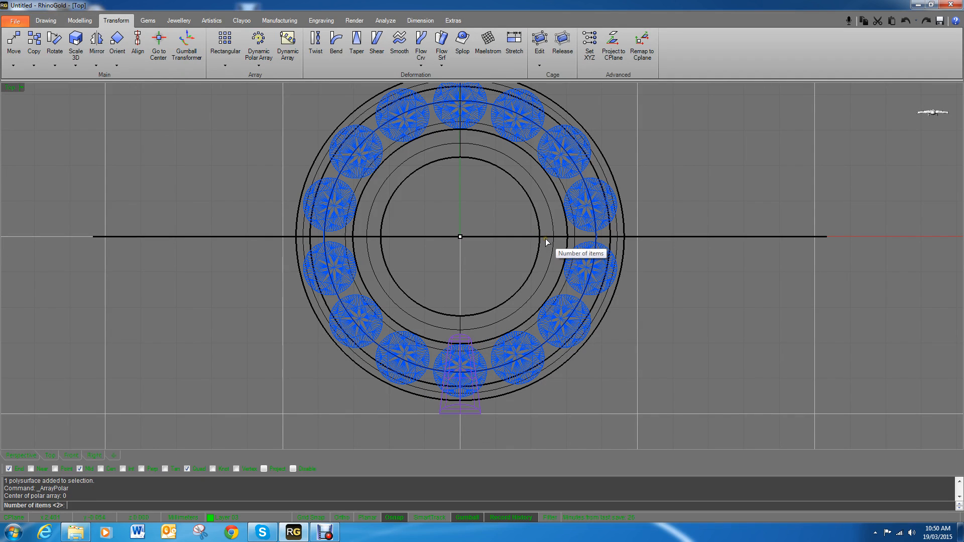
pyautogui.write('14')
pyautogui.press('Return')
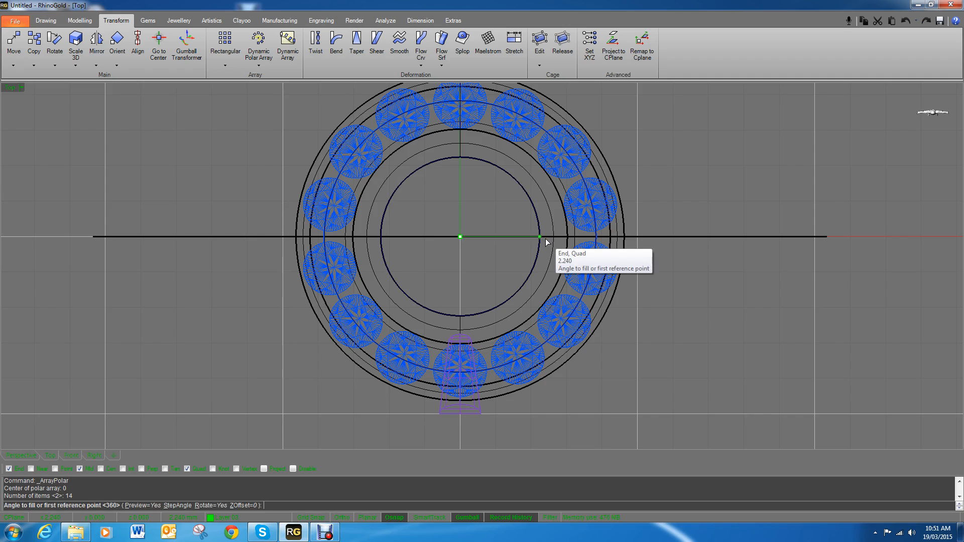
pyautogui.press('Return')
pyautogui.press('Return')
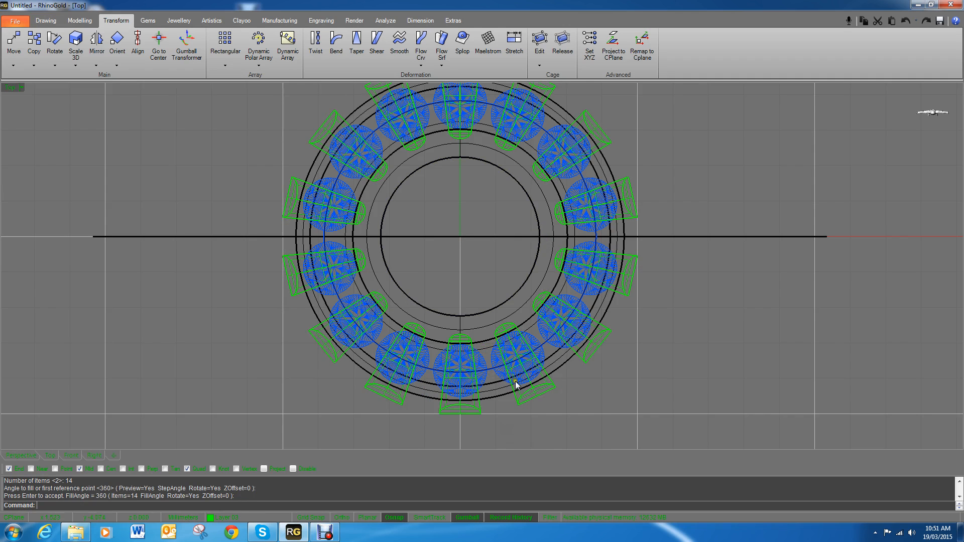
# Measure the gap between two neighbouring cutters at the bezel's outer edge with a temporary line.
pyautogui.scroll(2, 510, 392)
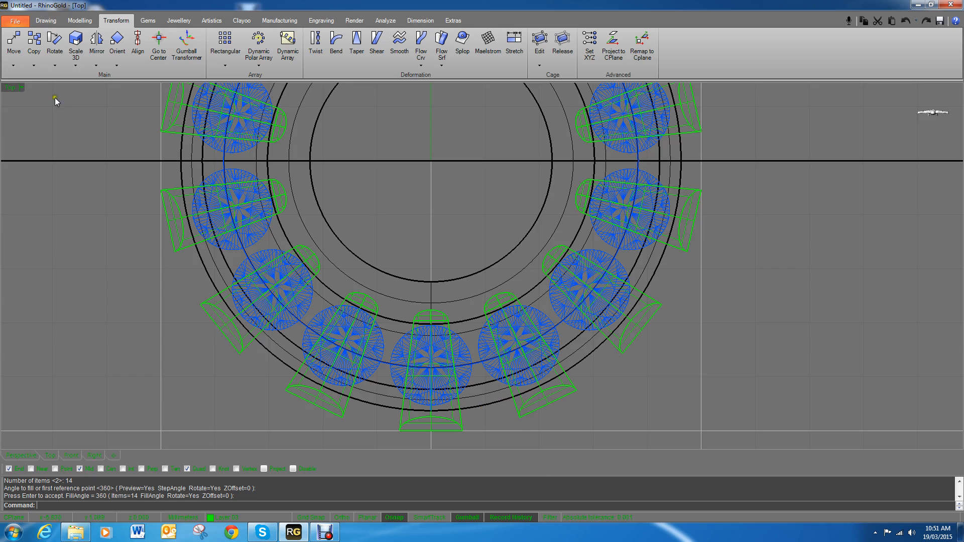
pyautogui.click(46, 20)
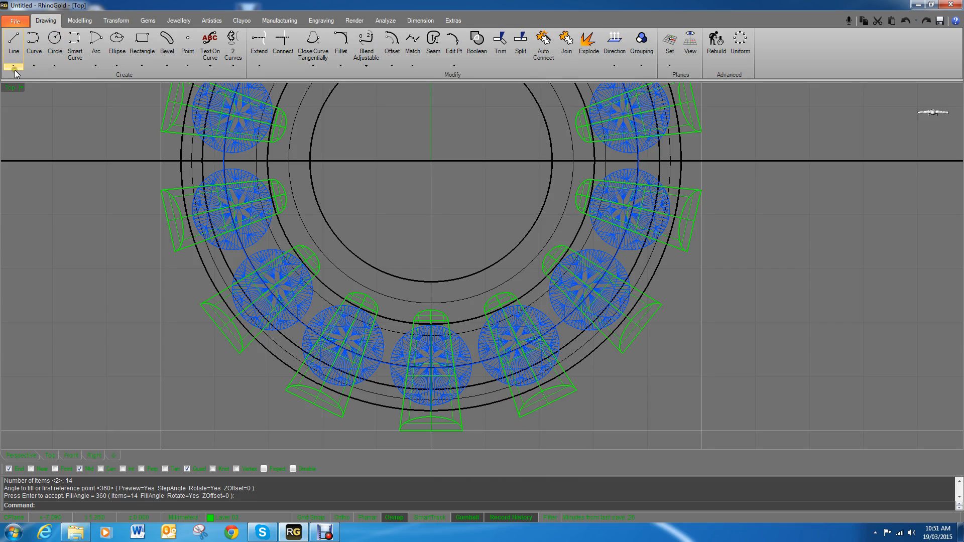
pyautogui.click(13, 40)
pyautogui.scroll(3, 512, 401)
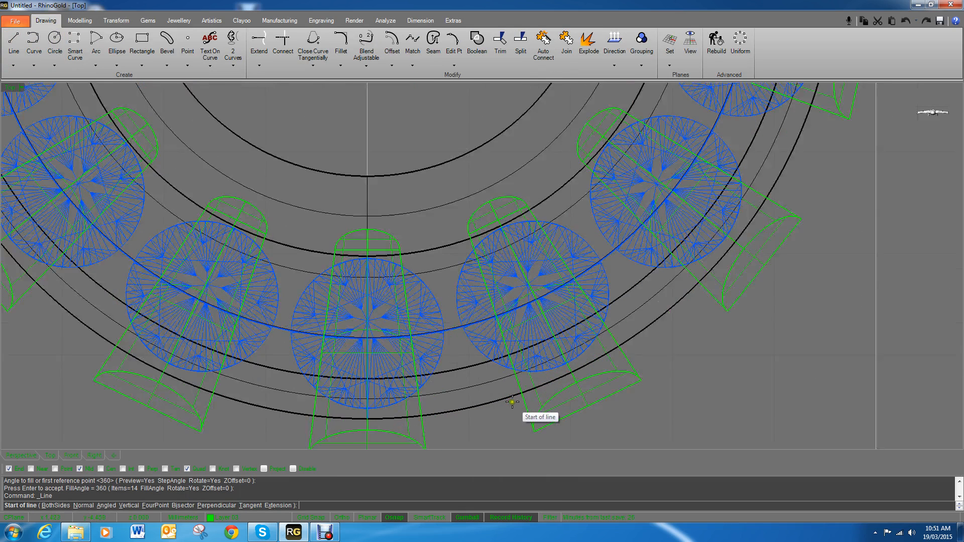
pyautogui.click(522, 394)
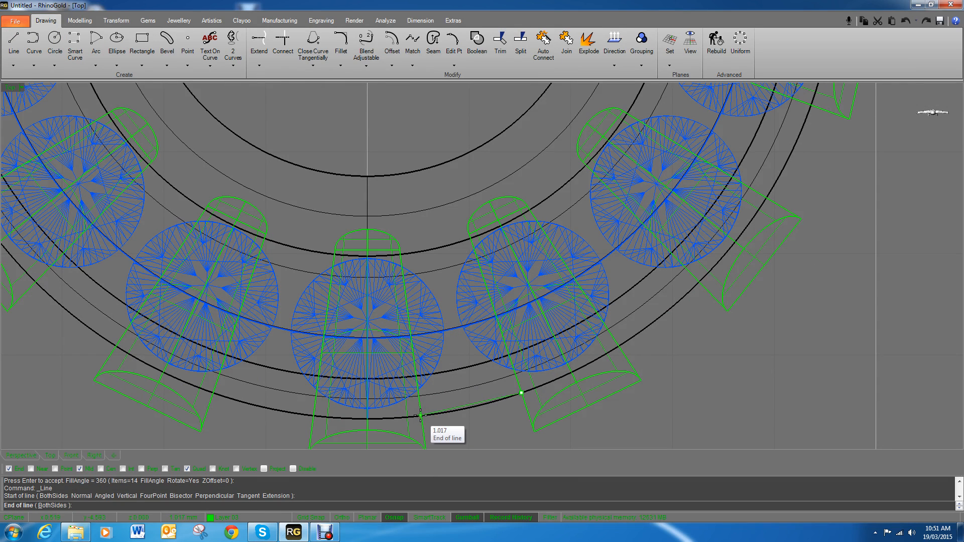
pyautogui.press('Escape')
# Widen the original cutter slightly with the gumball scale so the arrayed copies update with it.
pyautogui.click(421, 430)
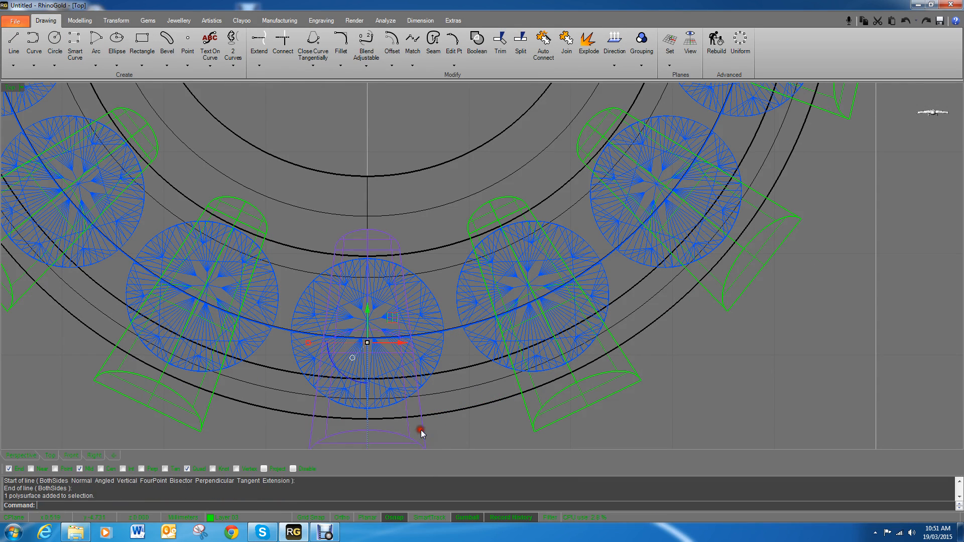
pyautogui.click(308, 345)
pyautogui.moveTo(307, 343); pyautogui.dragTo(302, 343)
pyautogui.click(710, 346)
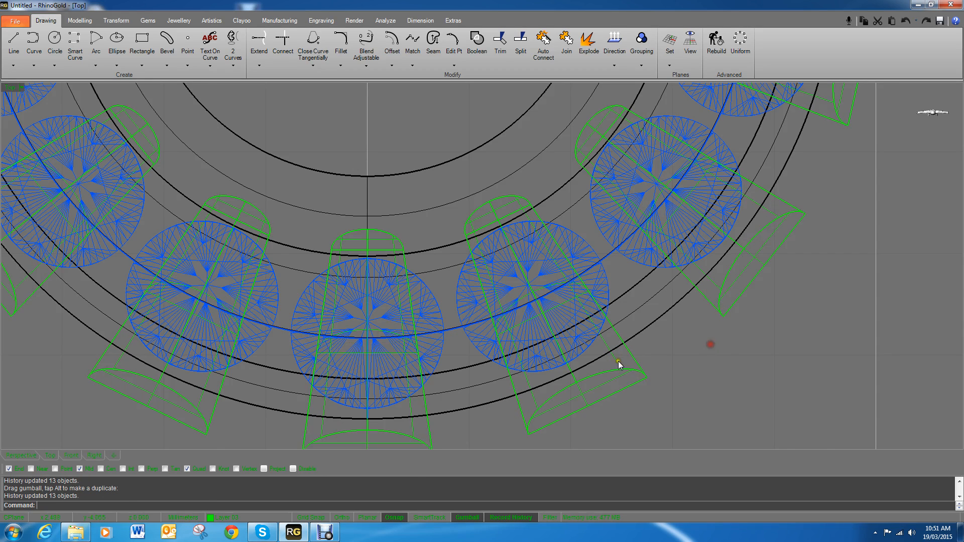
# Examine the ring of cutters against the bezel in the Top, Perspective and Right views, using Shaded display for the Top view.
pyautogui.scroll(-6, 619, 360)
pyautogui.moveTo(589, 401); pyautogui.dragTo(532, 376, button='right')
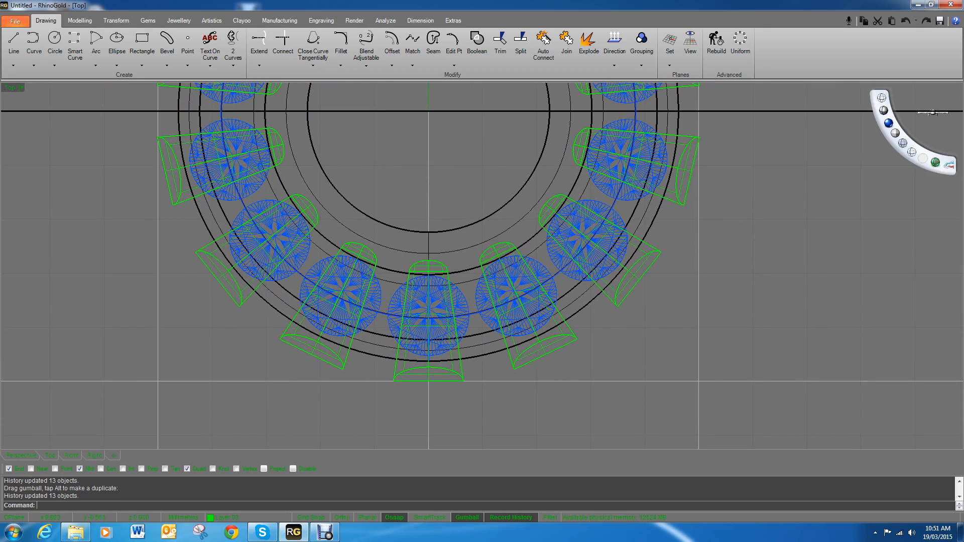
pyautogui.click(887, 110)
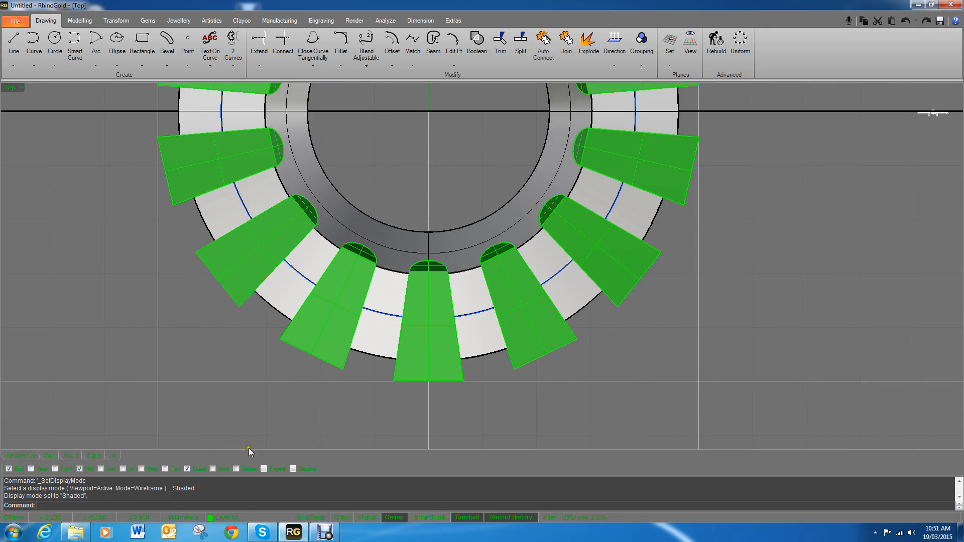
pyautogui.scroll(-4, 447, 391)
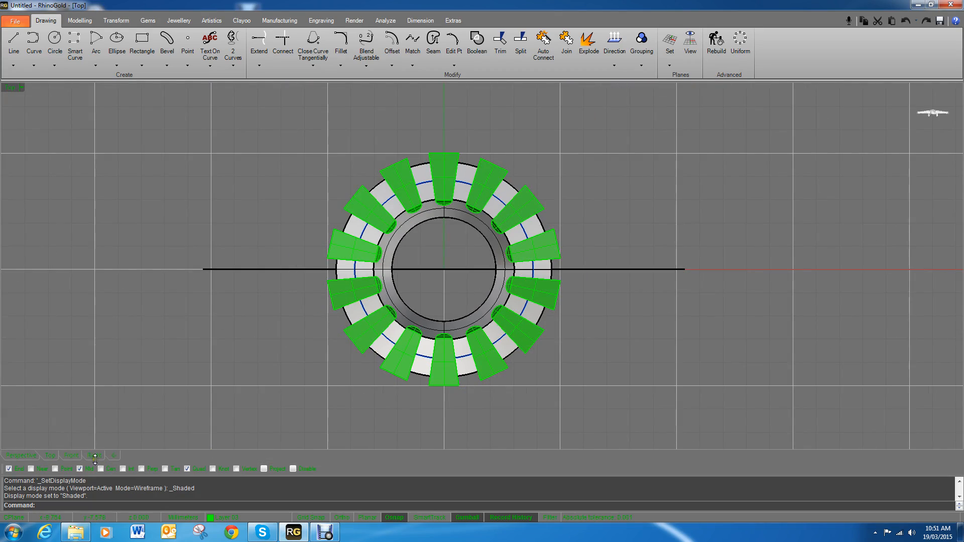
pyautogui.click(30, 455)
pyautogui.moveTo(585, 359); pyautogui.dragTo(478, 279, button='right')
pyautogui.moveTo(641, 328); pyautogui.dragTo(605, 355, button='right')
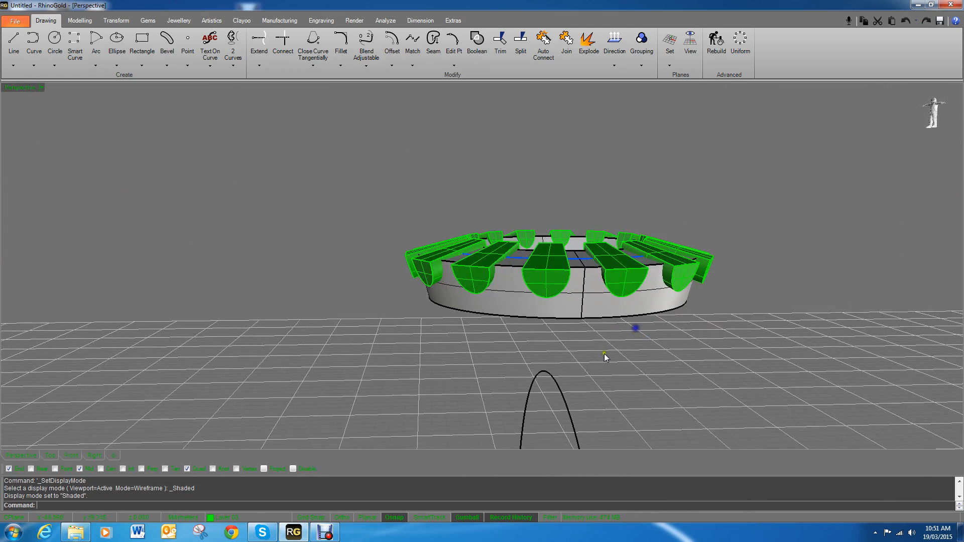
pyautogui.click(96, 456)
pyautogui.moveTo(487, 123); pyautogui.dragTo(577, 333, button='right')
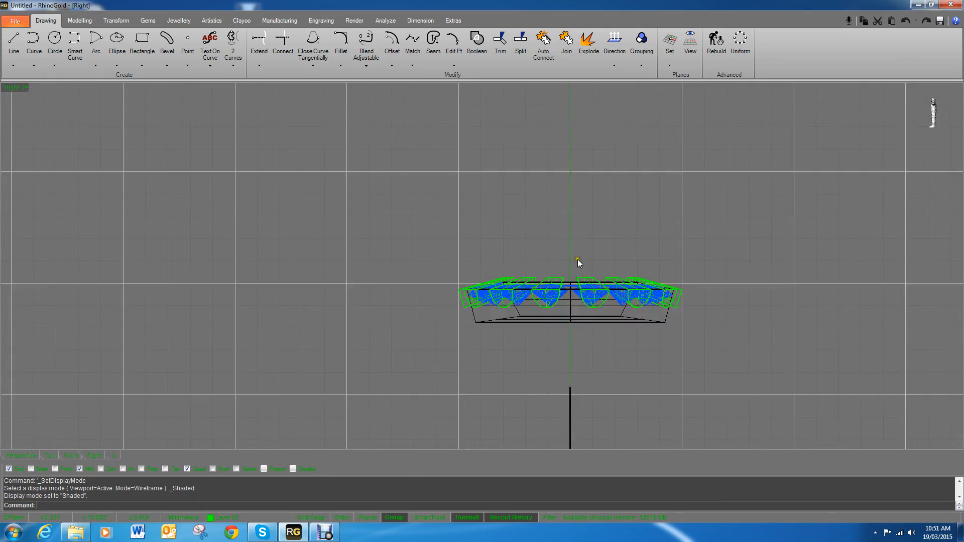
pyautogui.scroll(5, 578, 267)
pyautogui.click(33, 454)
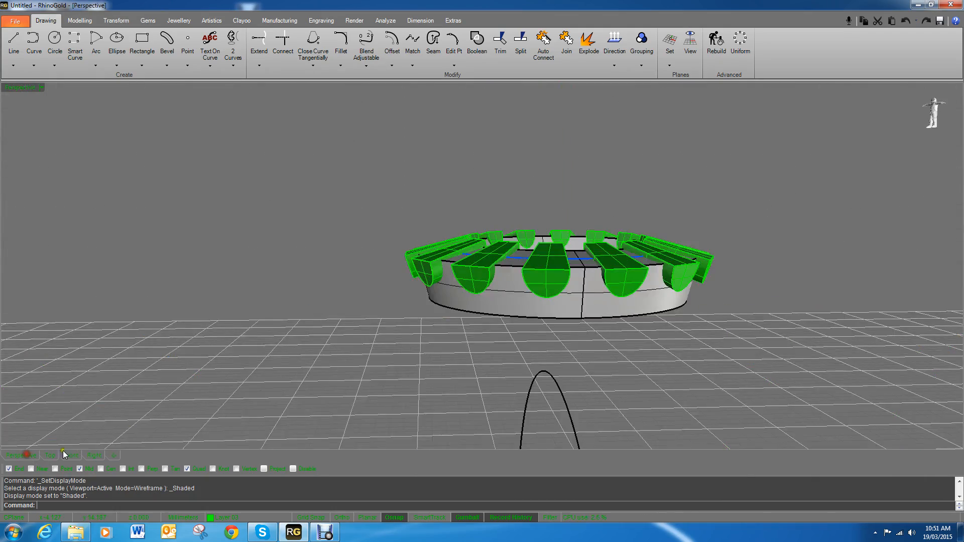
pyautogui.moveTo(659, 259); pyautogui.dragTo(621, 313, button='right')
pyautogui.scroll(7, 612, 315)
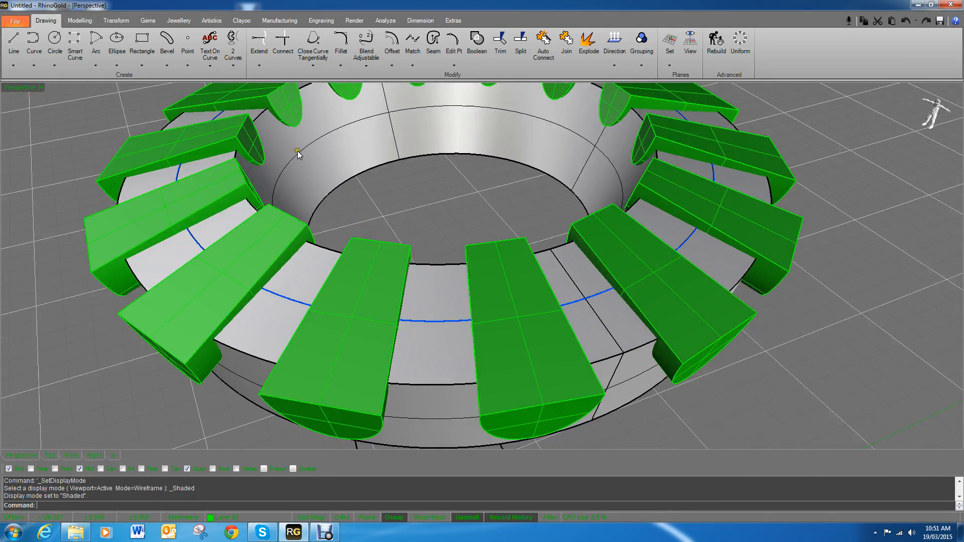
# Draw an interpolated curve on the bezel's top face along the seam, from the inner edge to the outer edge.
pyautogui.click(55, 66)
pyautogui.click(33, 66)
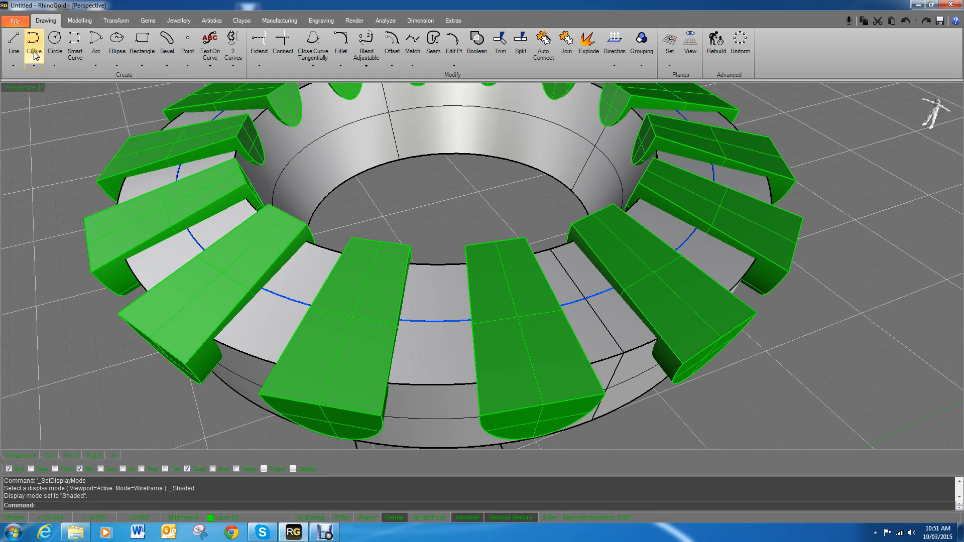
pyautogui.click(34, 65)
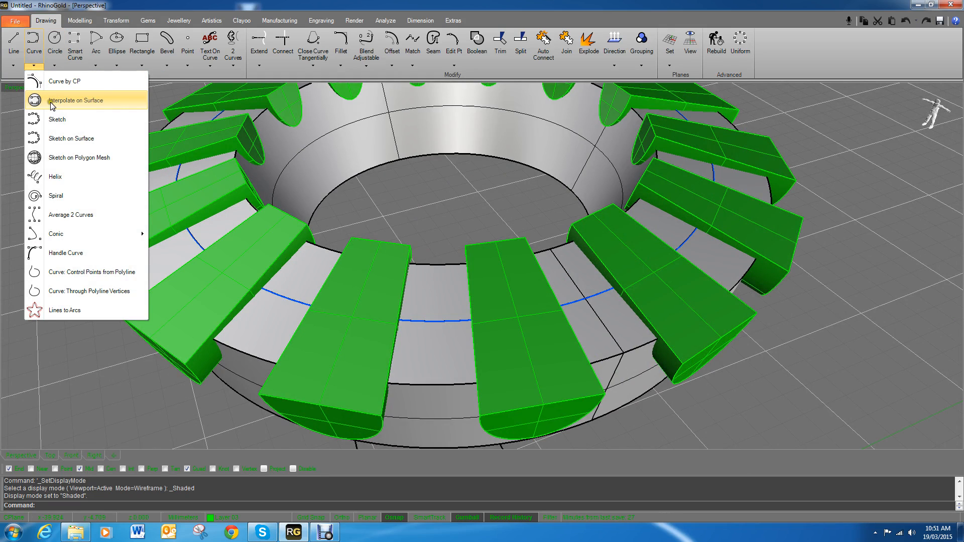
pyautogui.click(53, 101)
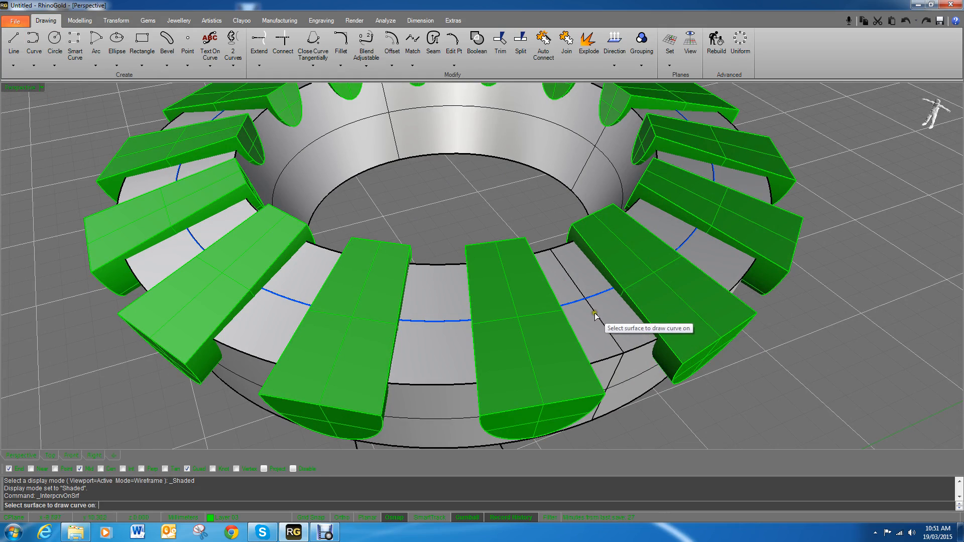
pyautogui.click(596, 314)
pyautogui.click(550, 249)
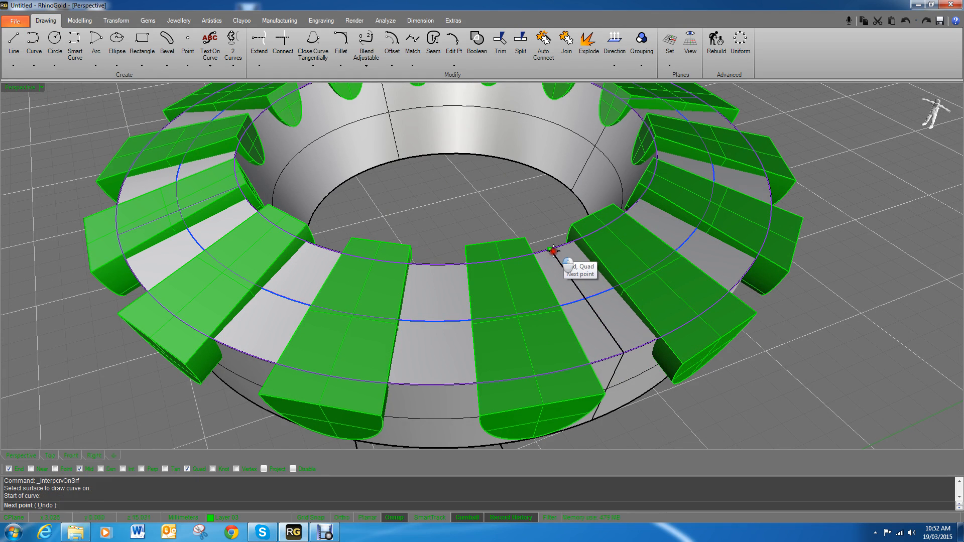
pyautogui.click(624, 355)
pyautogui.press('Return')
# Show the new seam curve up close between the two nearest small gems in the Right view.
pyautogui.moveTo(624, 355); pyautogui.dragTo(598, 334, button='right')
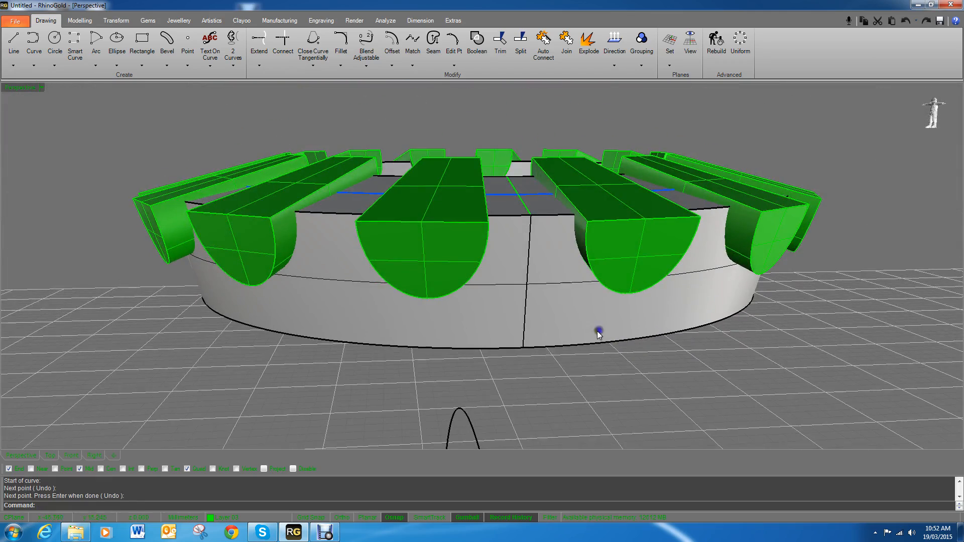
pyautogui.click(97, 456)
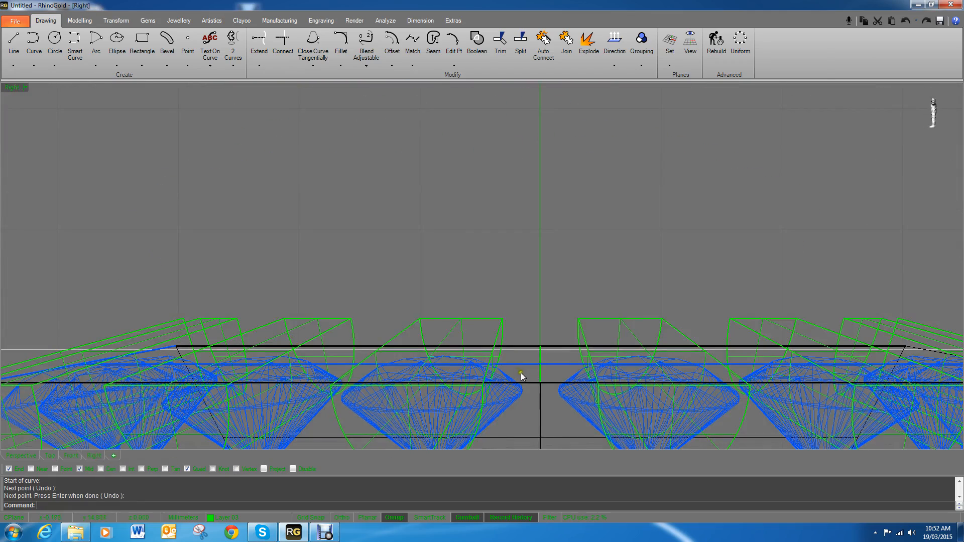
pyautogui.scroll(8, 521, 376)
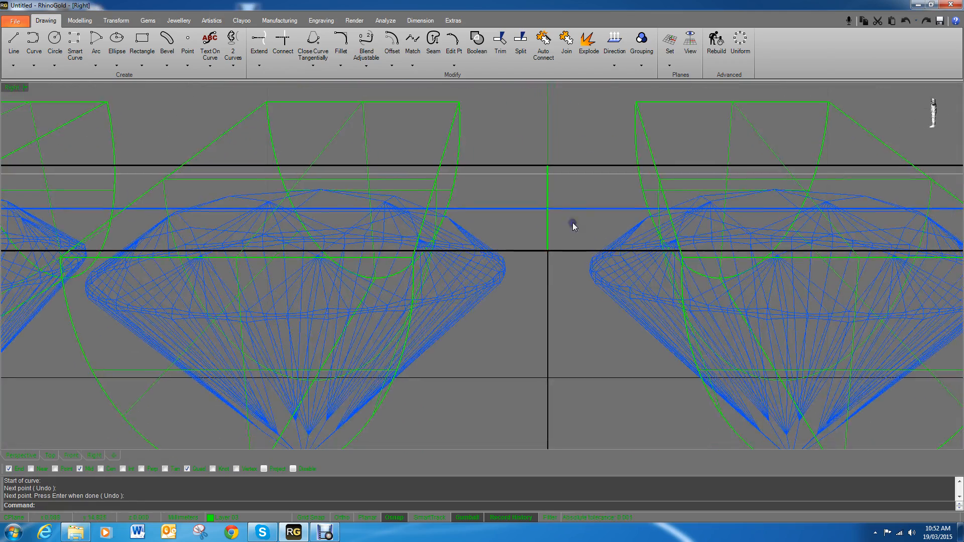
pyautogui.moveTo(544, 266); pyautogui.dragTo(534, 191, button='right')
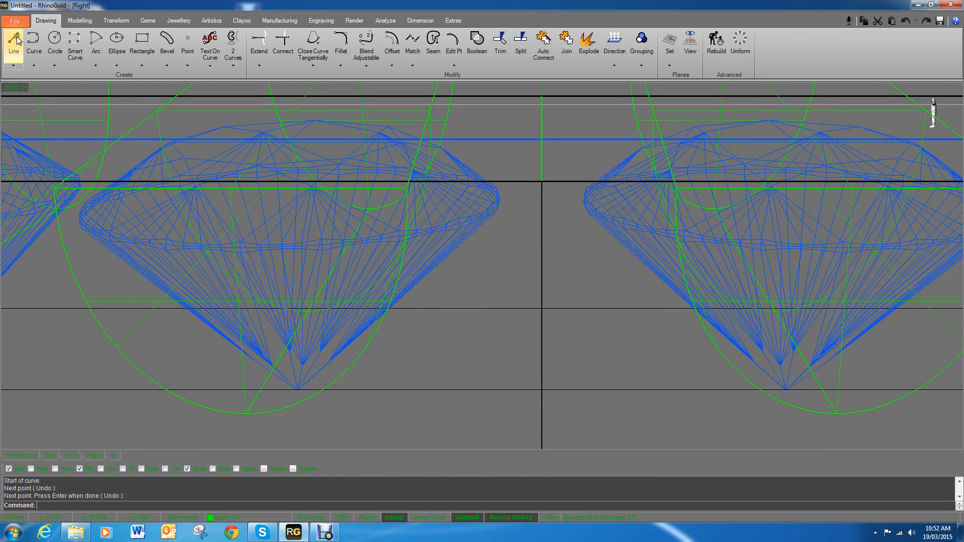
pyautogui.click(59, 66)
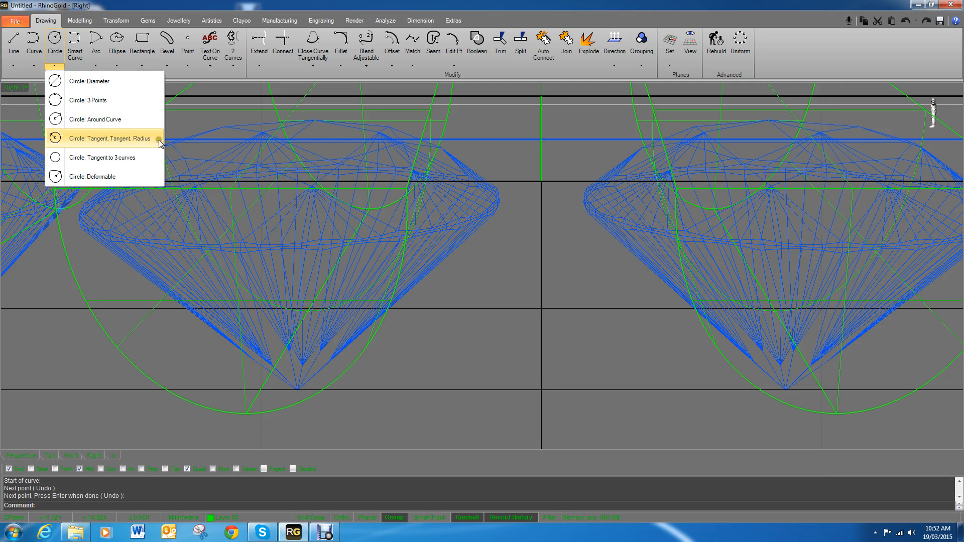
pyautogui.click(99, 65)
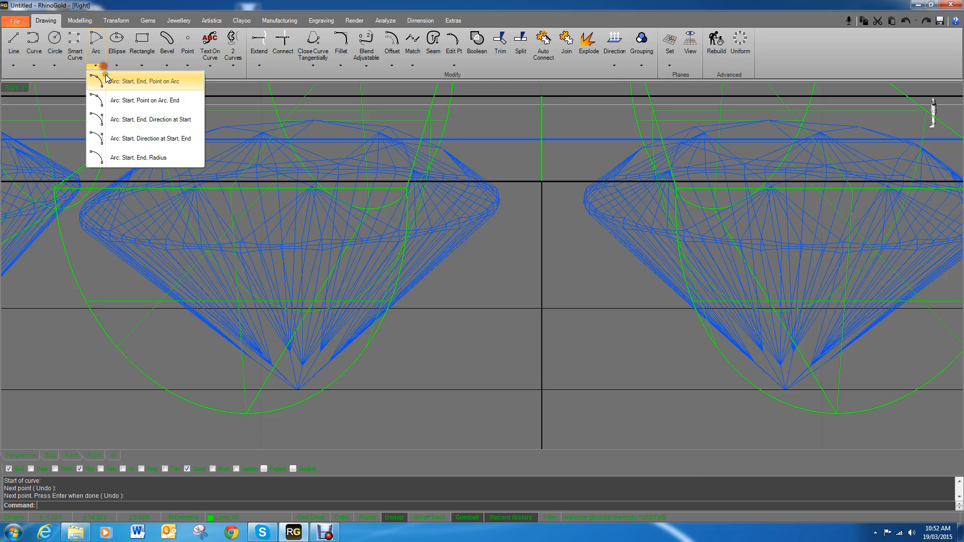
pyautogui.click(127, 120)
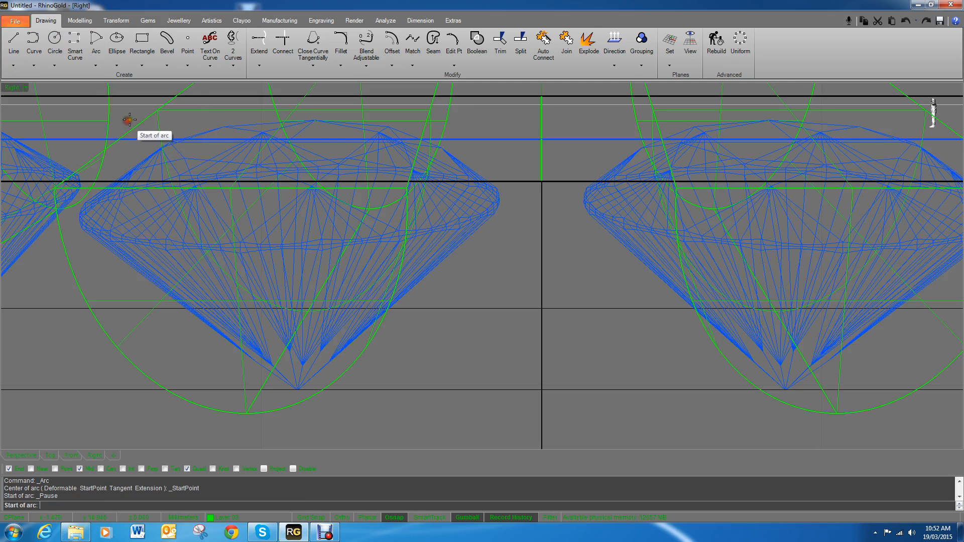
pyautogui.click(544, 97)
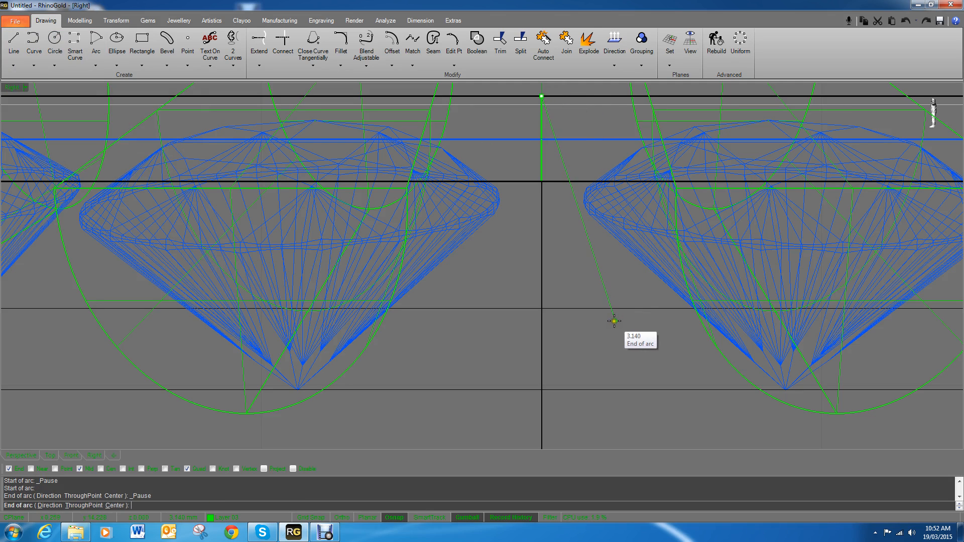
pyautogui.press('Escape')
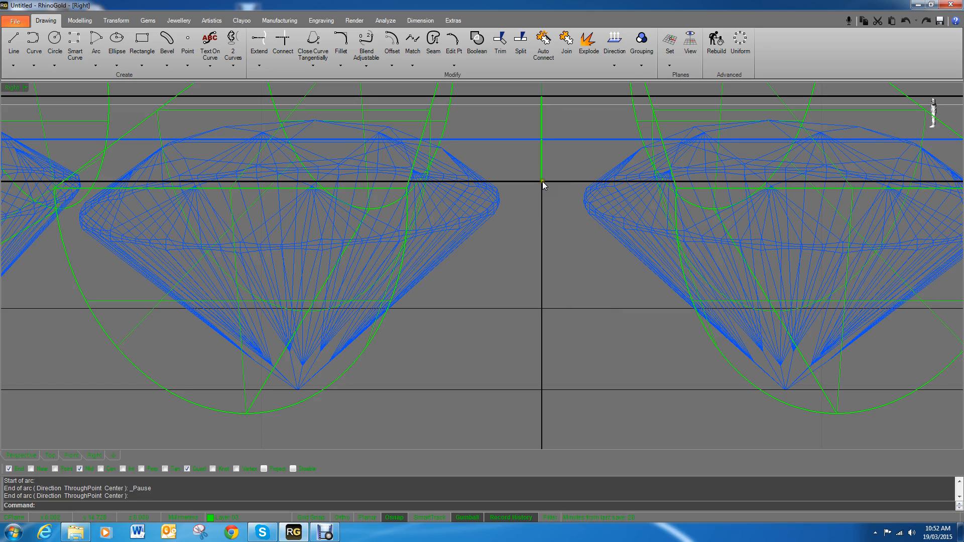
pyautogui.rightClick(542, 307)
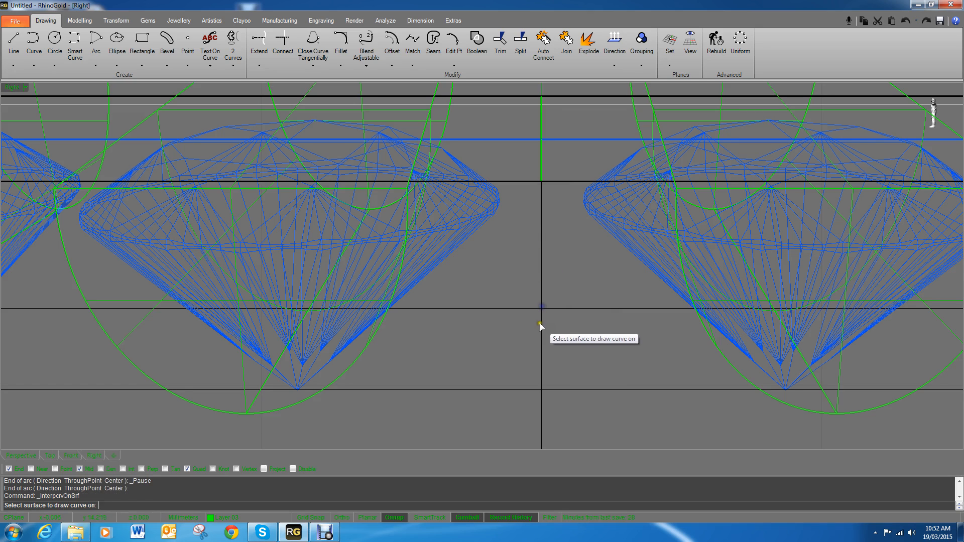
# Draw a Start, End, Direction arc about 1 mm long from the centre line below the seam curve, flaring outward above the bezel.
pyautogui.click(95, 65)
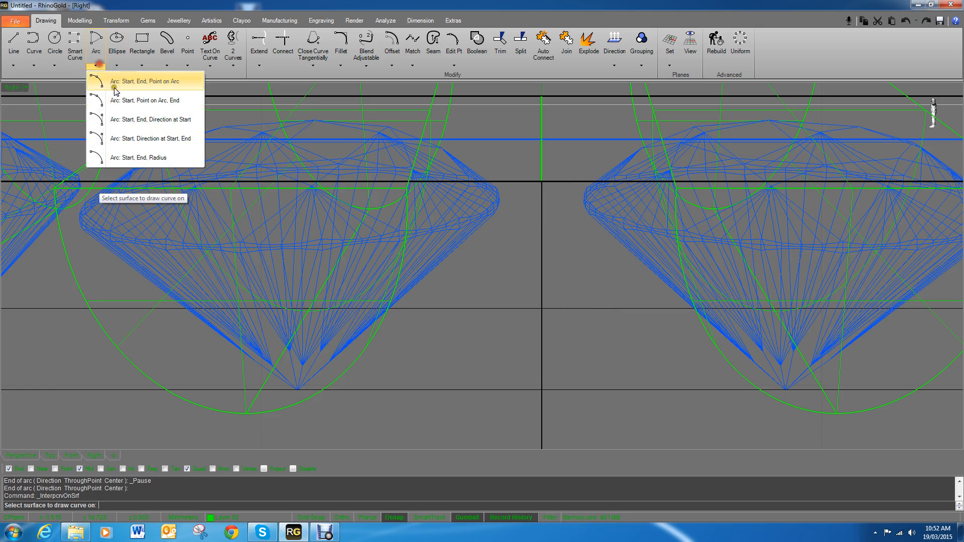
pyautogui.click(120, 118)
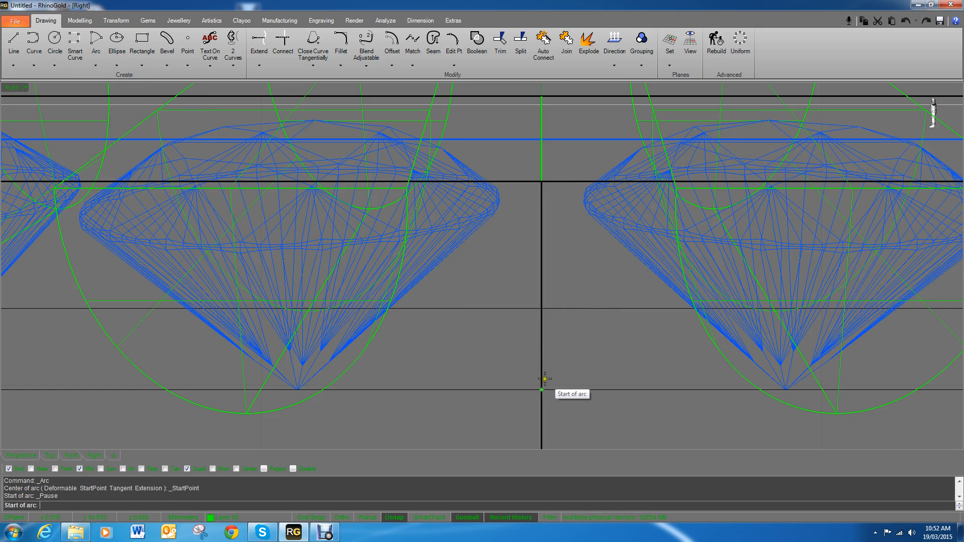
pyautogui.click(541, 341)
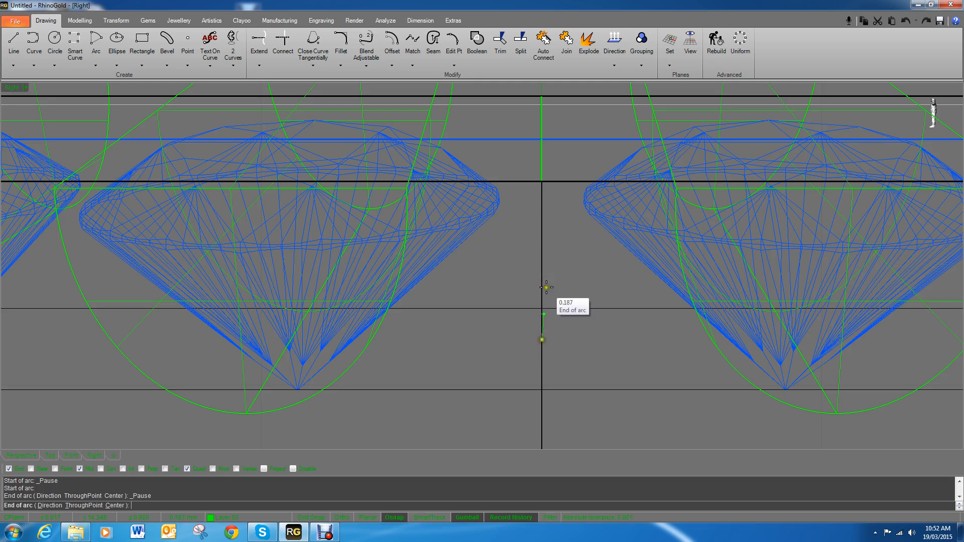
pyautogui.moveTo(542, 201); pyautogui.dragTo(543, 272, button='right')
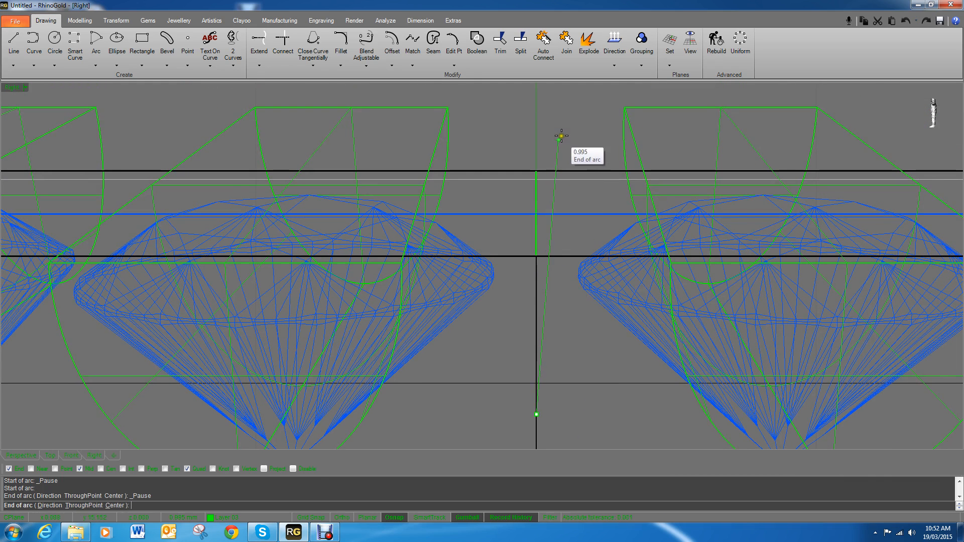
pyautogui.click(567, 129)
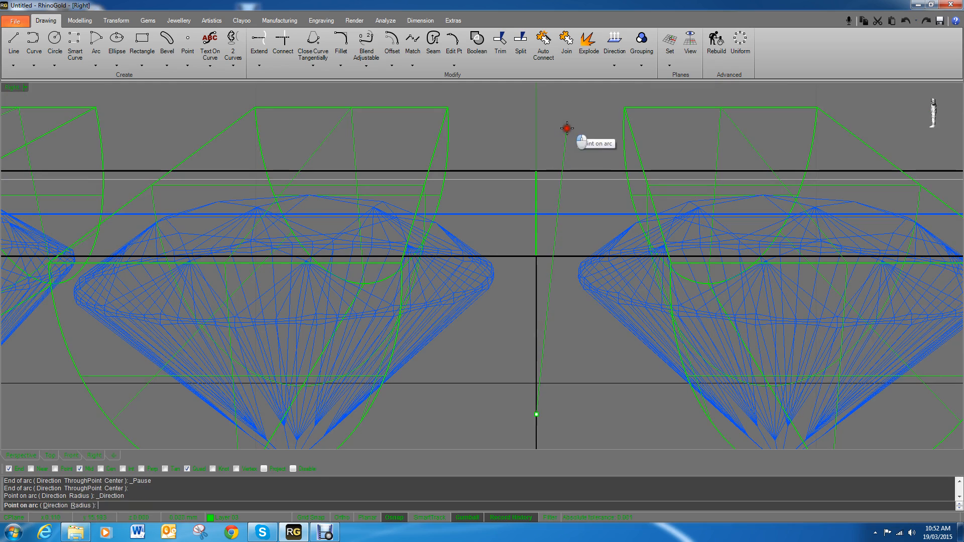
pyautogui.click(536, 126)
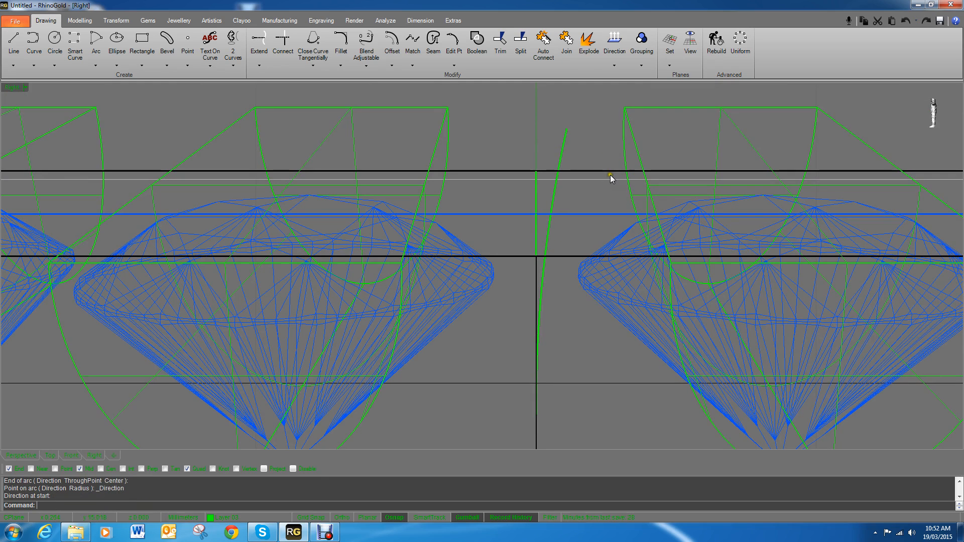
# Measure from the arc to the neighbouring cutter along the bezel's upper edge with a temporary line, and undo the arc.
pyautogui.click(14, 40)
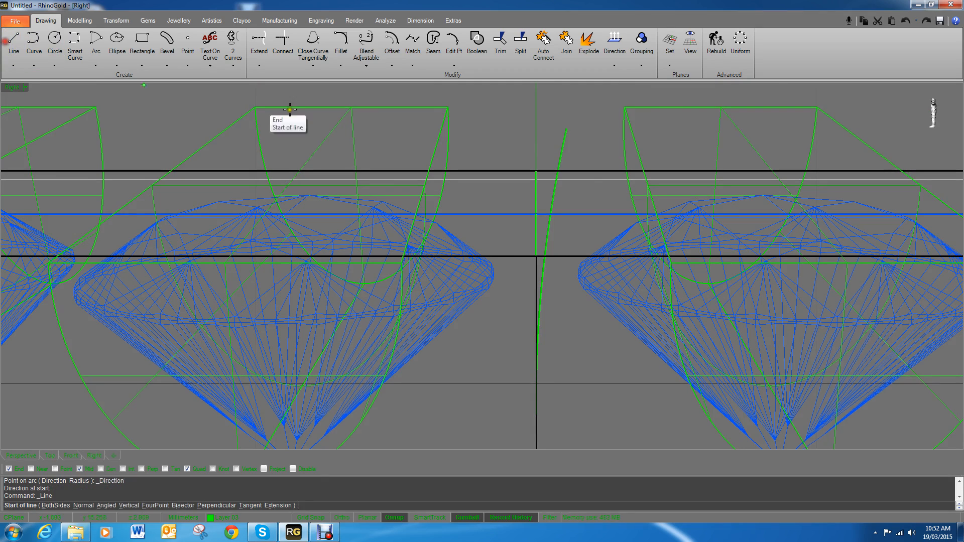
pyautogui.click(558, 170)
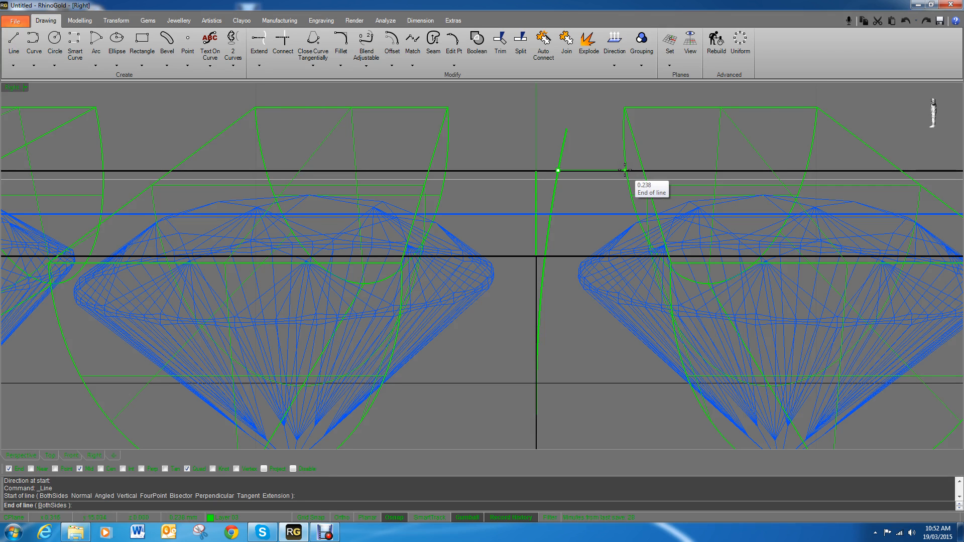
pyautogui.press('Escape')
pyautogui.click(565, 154)
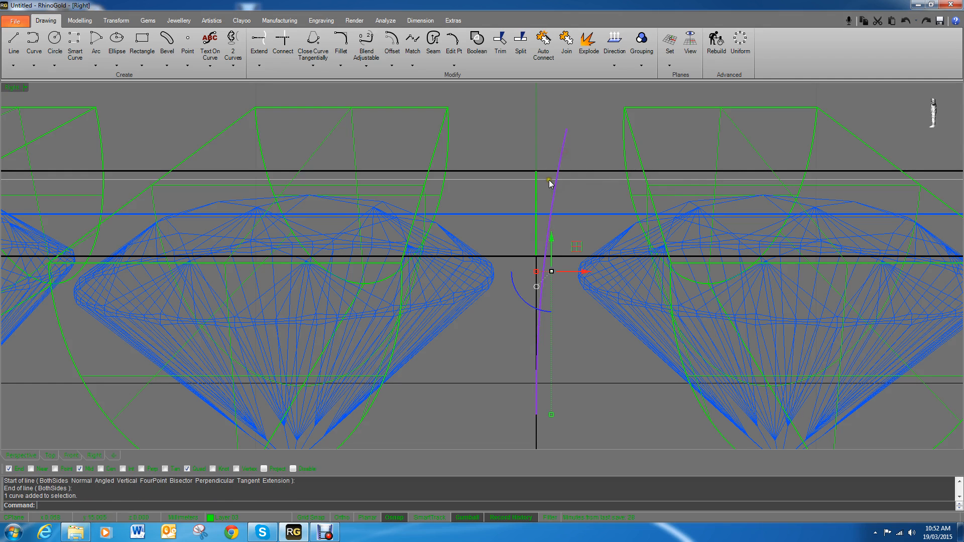
pyautogui.hotkey('ctrl', 'z')
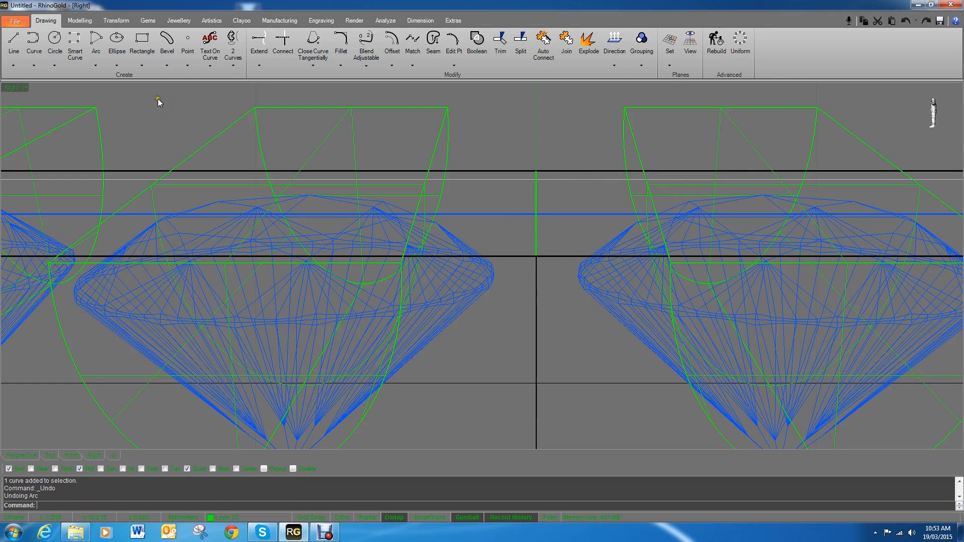
# Draw a shorter arc about 0.71 mm long from the centre line between the gems, starting vertically and flaring outward above the bezel.
pyautogui.click(95, 64)
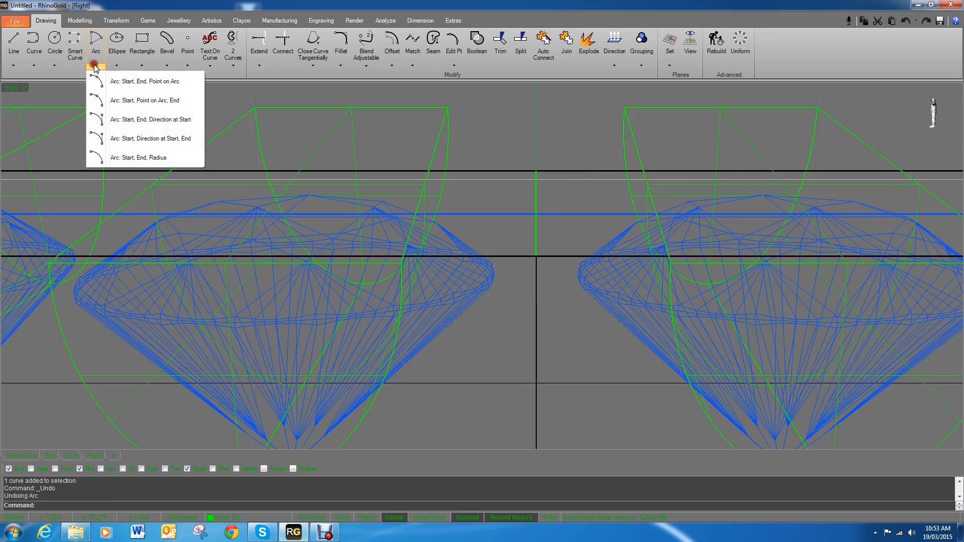
pyautogui.click(99, 136)
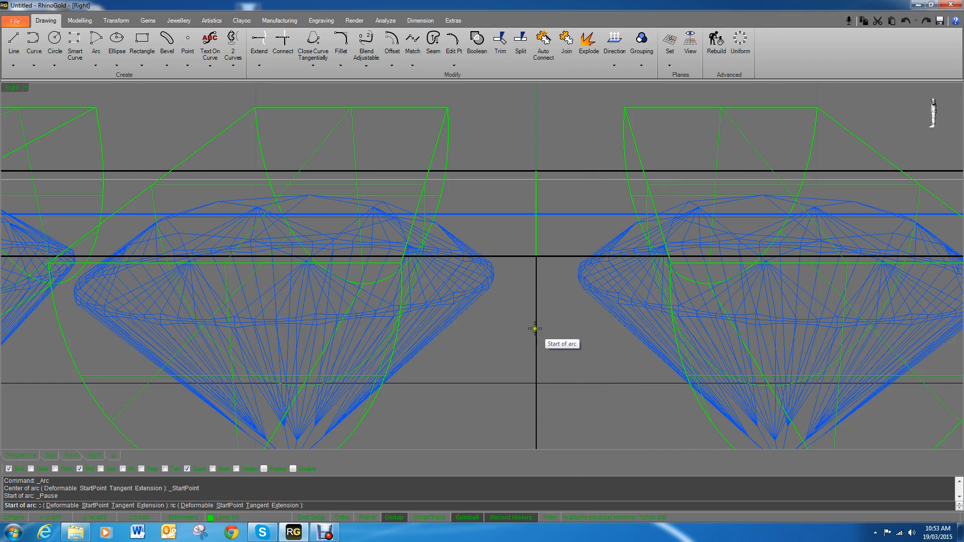
pyautogui.click(536, 353)
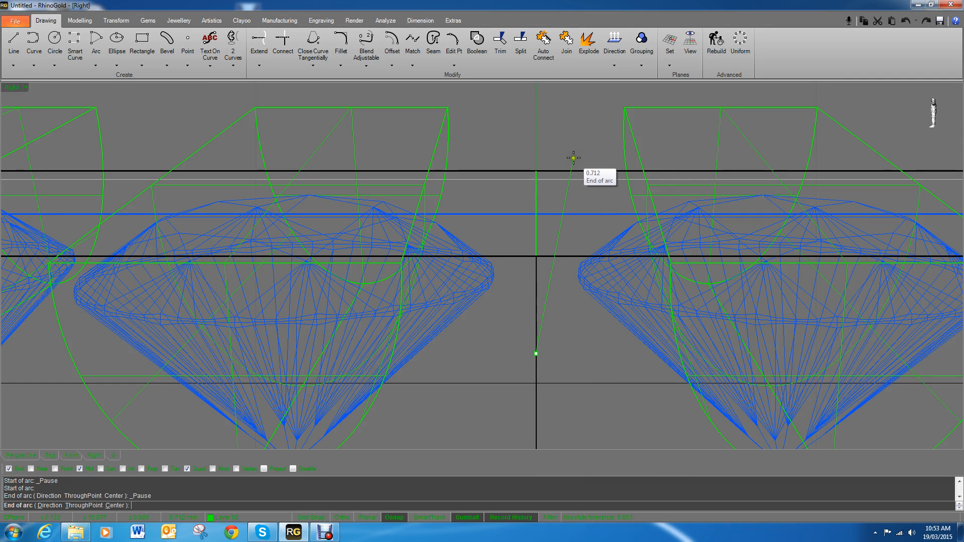
pyautogui.click(573, 157)
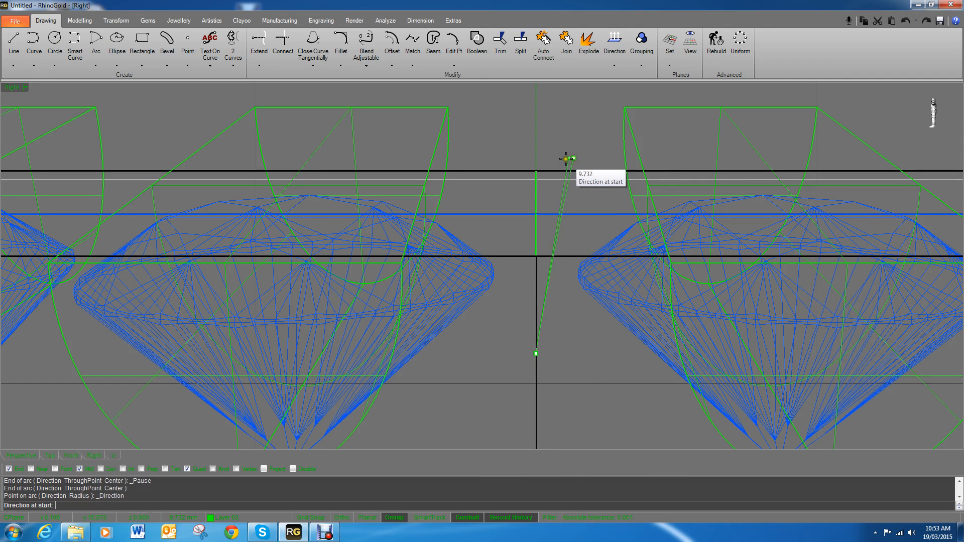
pyautogui.click(540, 156)
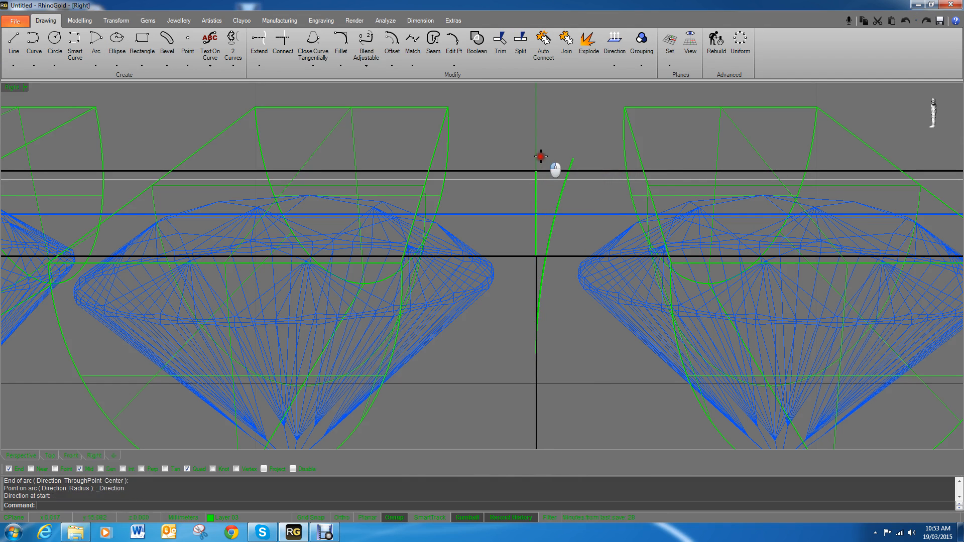
# Mirror the arc across the vertical centre line, keeping the original, to form a V-shaped pair.
pyautogui.click(563, 190)
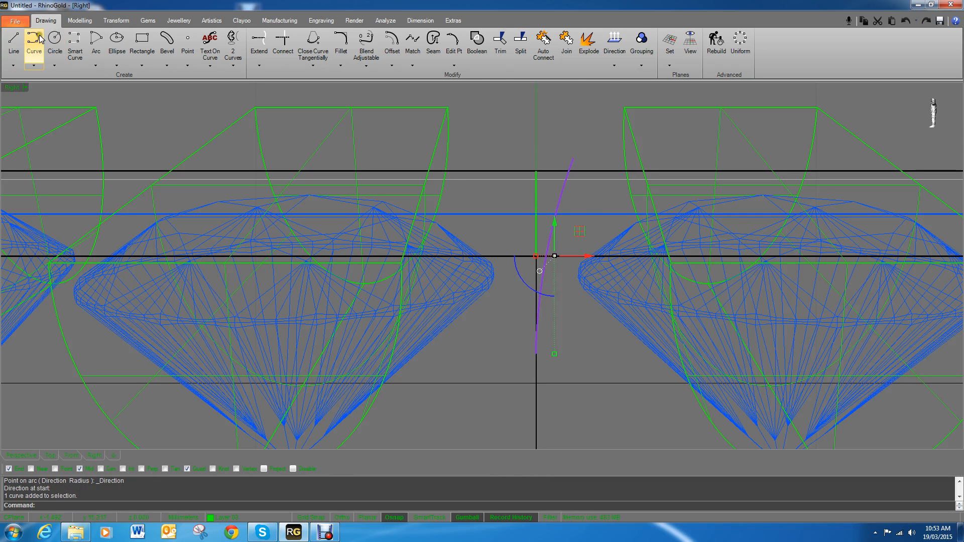
pyautogui.click(70, 21)
pyautogui.click(116, 20)
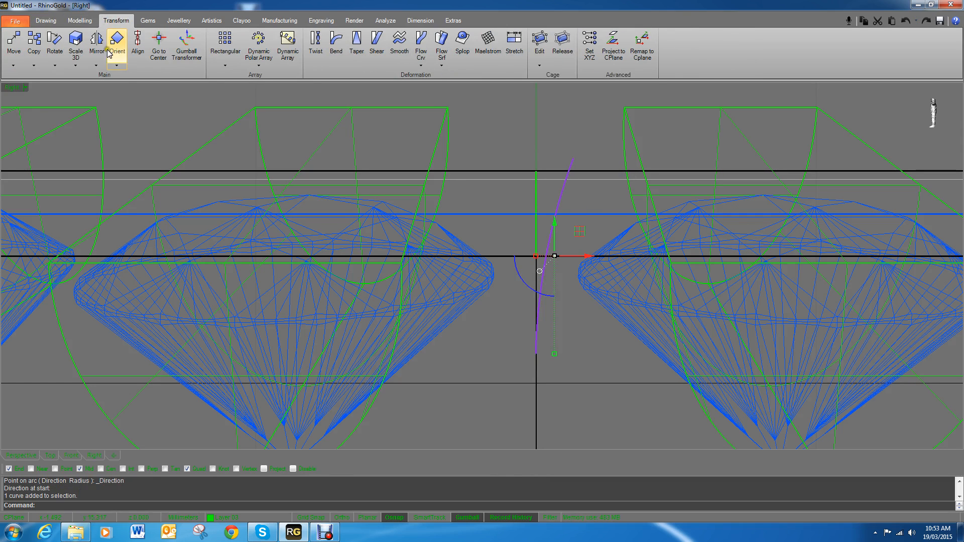
pyautogui.click(95, 42)
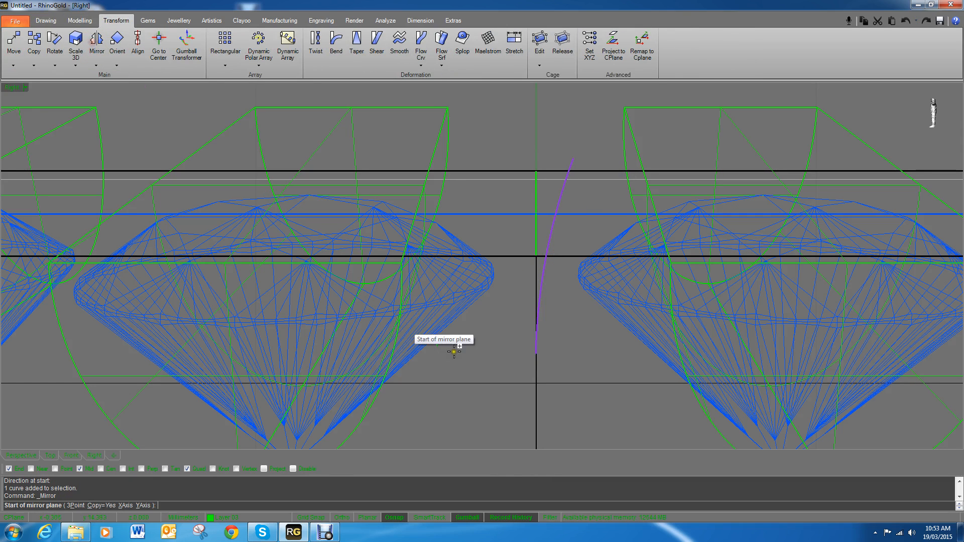
pyautogui.click(536, 356)
pyautogui.click(525, 171)
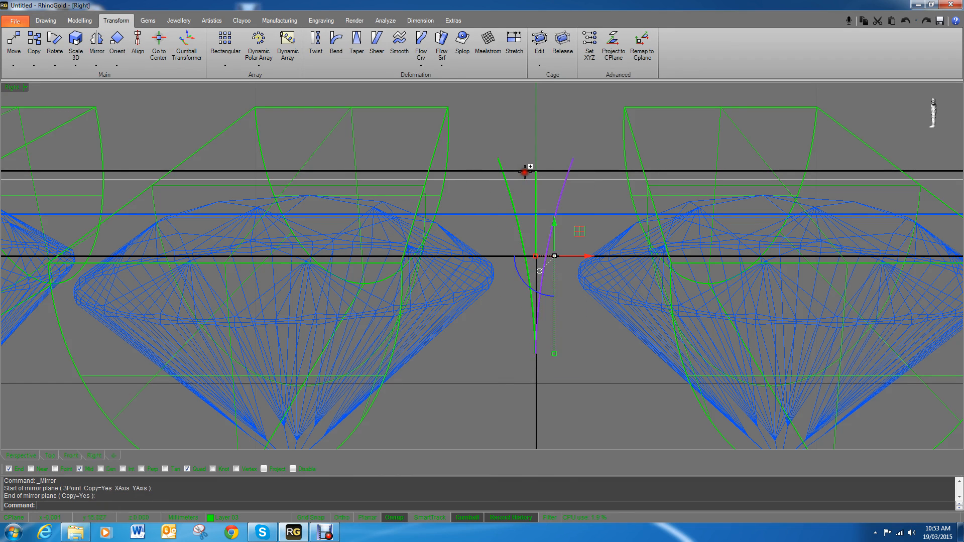
# Move the original arc slightly away from the centre line with the gumball so the mirrored copy follows and a small gap opens.
pyautogui.click(538, 149)
pyautogui.scroll(3, 559, 195)
pyautogui.click(559, 202)
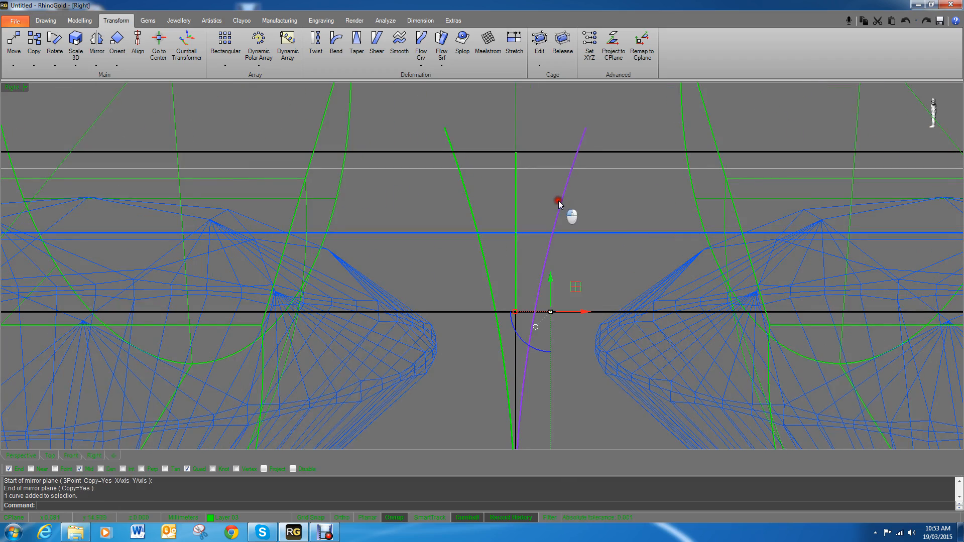
pyautogui.moveTo(559, 287); pyautogui.dragTo(547, 230, button='right')
pyautogui.moveTo(571, 255); pyautogui.dragTo(576, 256)
pyautogui.moveTo(557, 307); pyautogui.dragTo(563, 270, button='right')
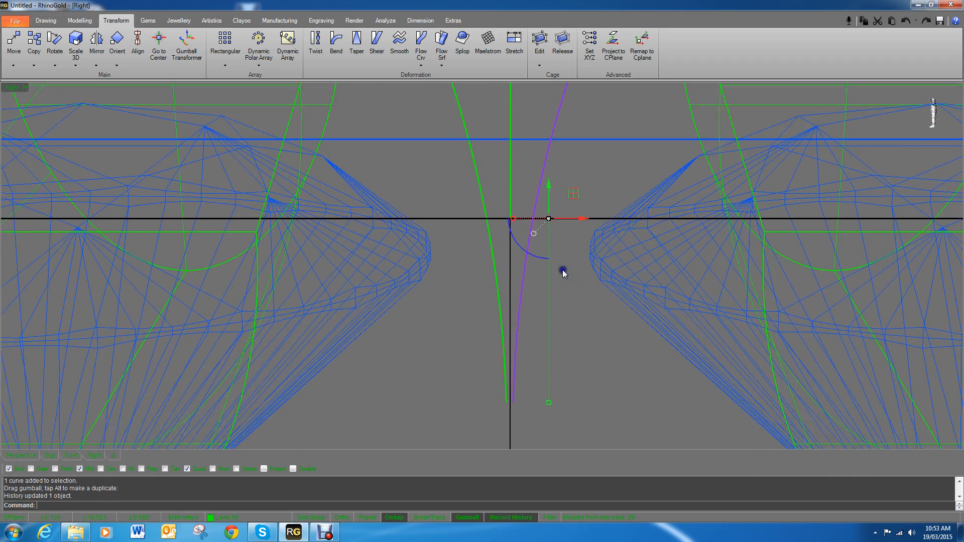
# Blend the lower ends of the two mirrored arcs with curvature continuity and join the three curves into one open V-shaped curve.
pyautogui.click(45, 20)
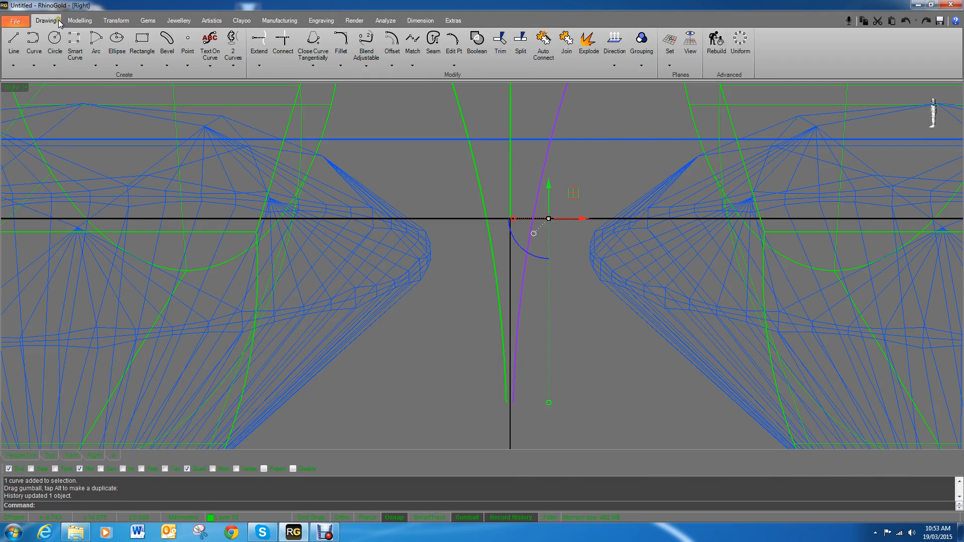
pyautogui.click(366, 64)
pyautogui.click(382, 77)
pyautogui.click(511, 400)
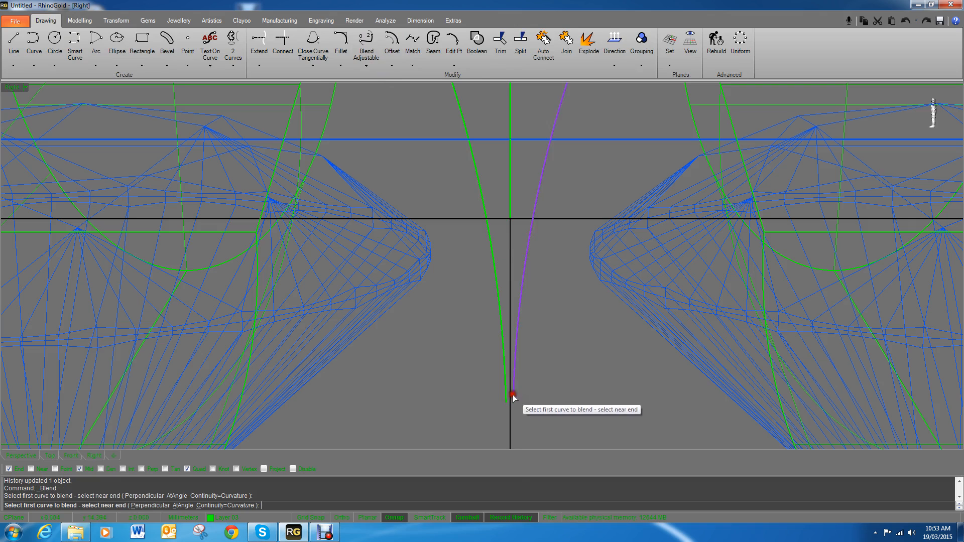
pyautogui.click(512, 397)
pyautogui.scroll(-5, 530, 360)
pyautogui.moveTo(473, 208); pyautogui.dragTo(563, 411)
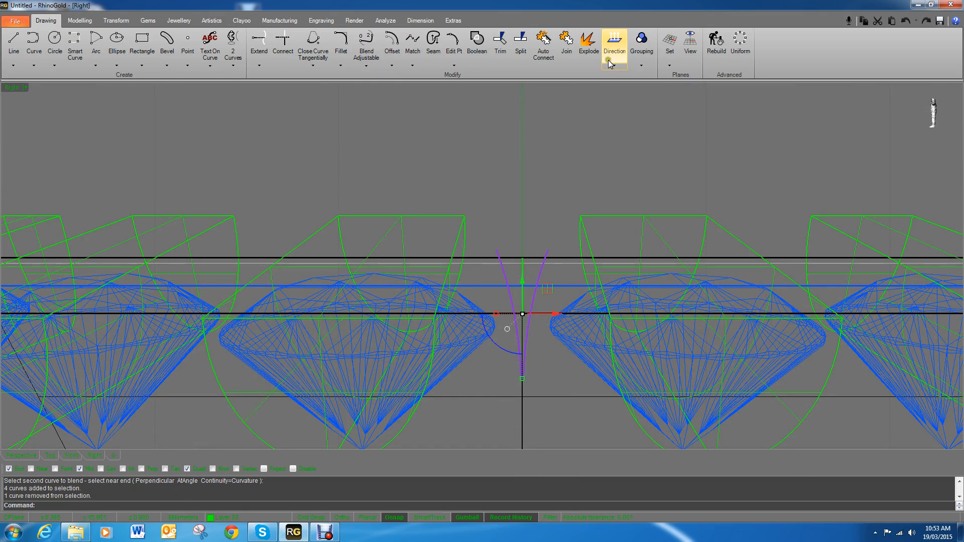
pyautogui.click(566, 41)
# Draw a line across the open upper ends of the V and join it into one closed profile.
pyautogui.click(14, 41)
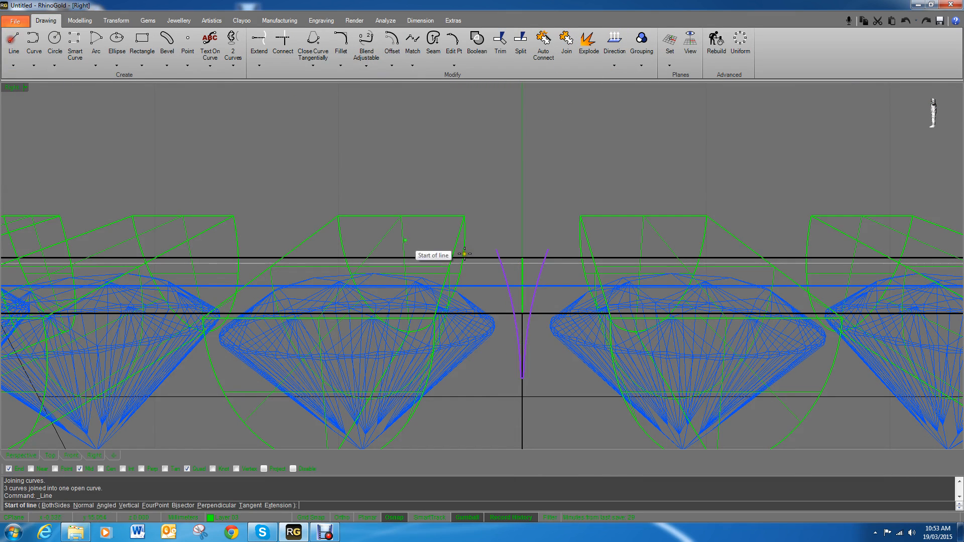
pyautogui.click(496, 249)
pyautogui.click(547, 251)
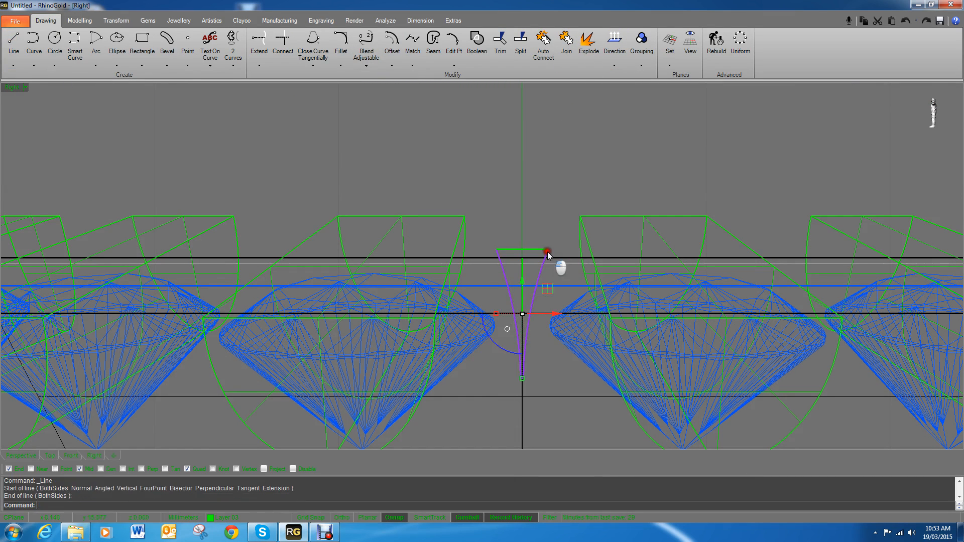
pyautogui.moveTo(560, 237); pyautogui.dragTo(491, 254)
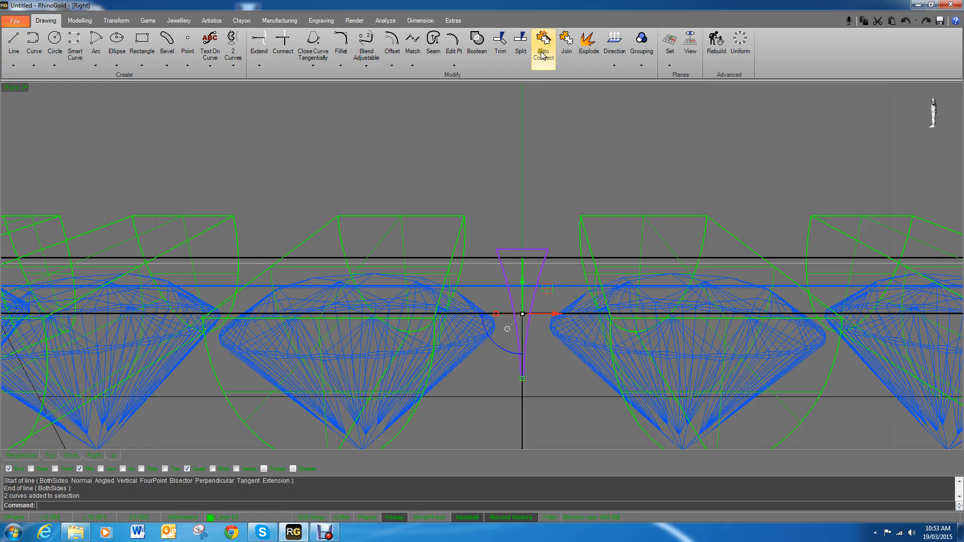
pyautogui.click(566, 40)
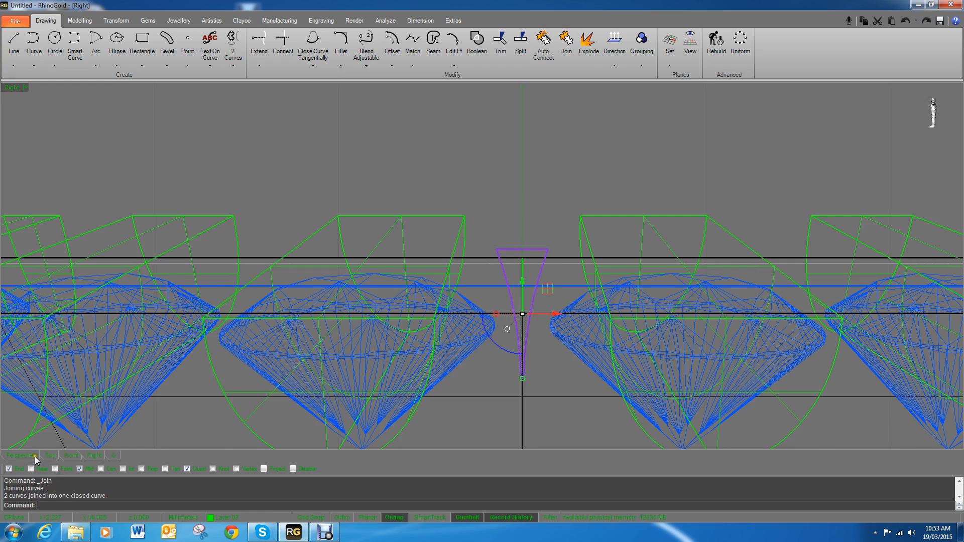
# Move the closed V profile outward from the centre to the bezel's inner upper edge, midway between two cutters.
pyautogui.click(21, 456)
pyautogui.moveTo(231, 374); pyautogui.dragTo(356, 270, button='right')
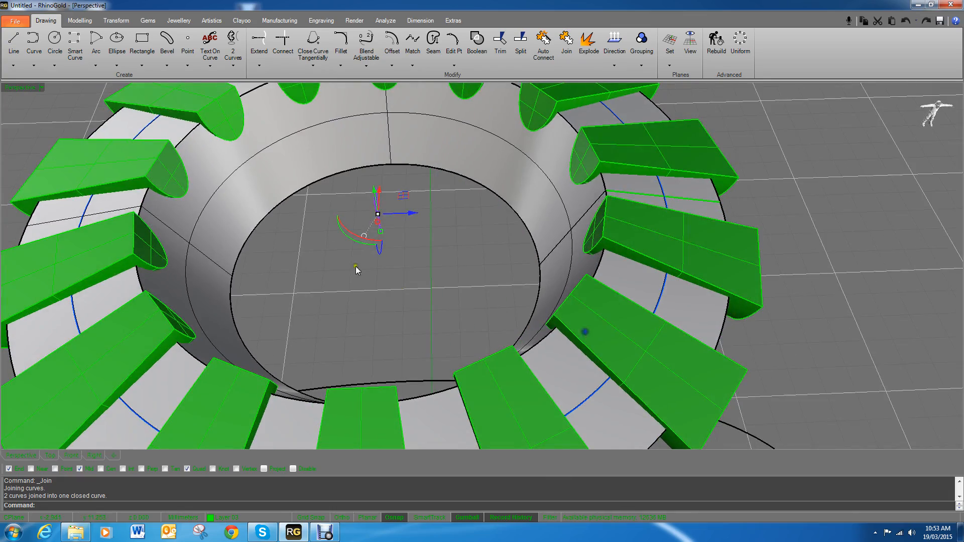
pyautogui.scroll(5, 371, 211)
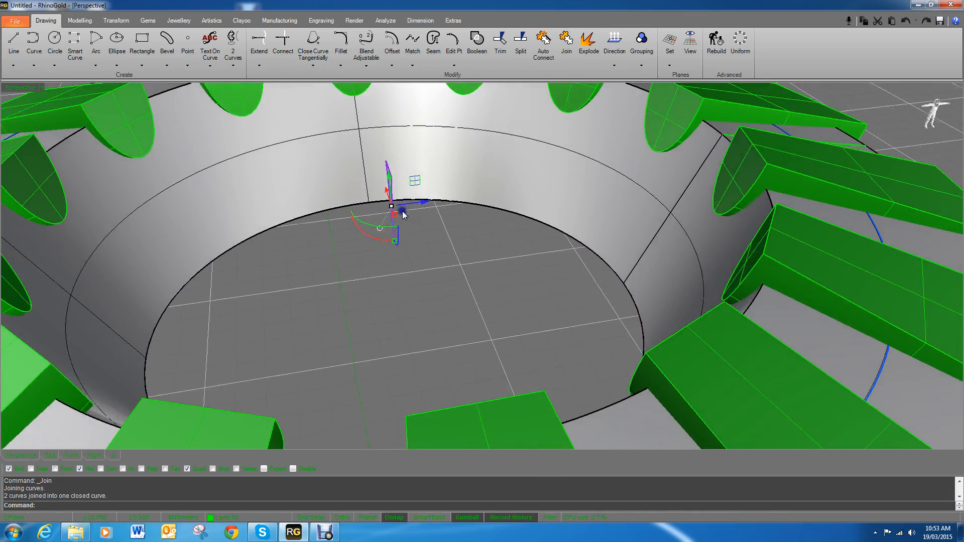
pyautogui.moveTo(422, 206); pyautogui.dragTo(708, 153)
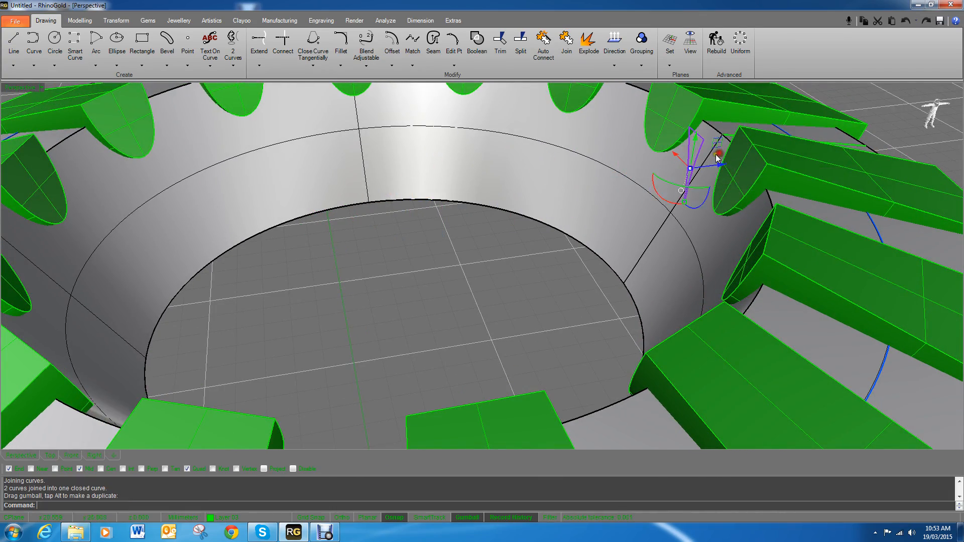
pyautogui.moveTo(708, 153); pyautogui.dragTo(485, 185, button='right')
pyautogui.scroll(2, 483, 273)
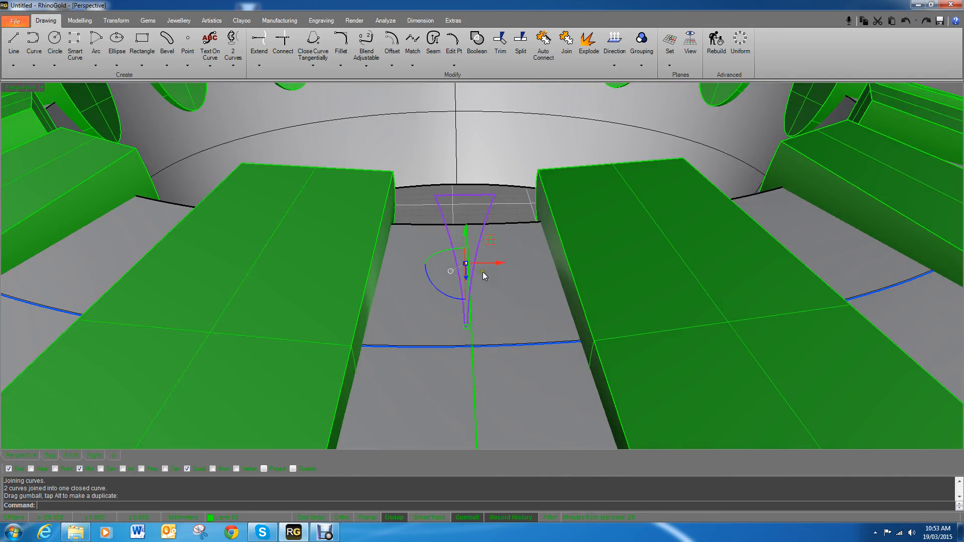
# Rotate the V profile slightly to follow the bezel's sloped top face, and raise it a little above the rim.
pyautogui.moveTo(490, 267); pyautogui.dragTo(387, 258, button='right')
pyautogui.scroll(-5, 387, 258)
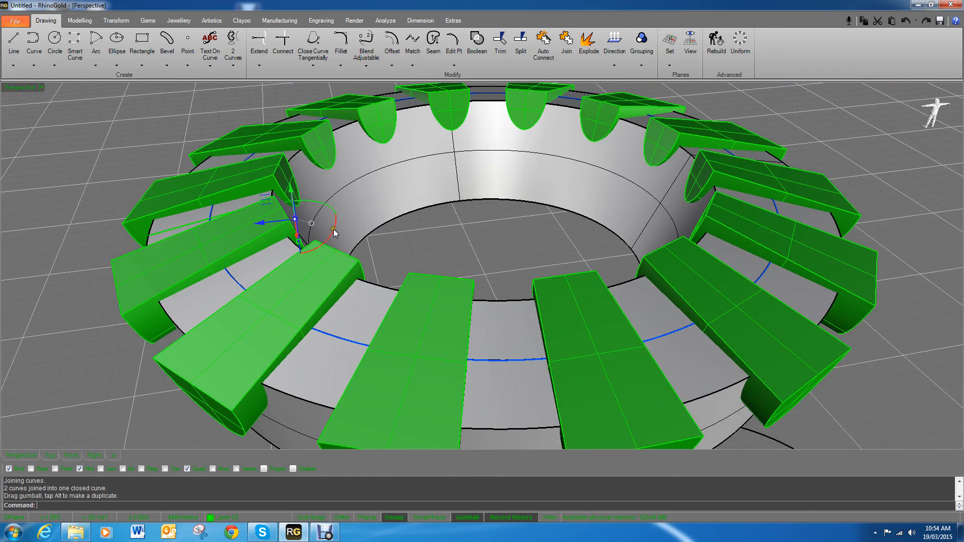
pyautogui.moveTo(335, 233); pyautogui.dragTo(337, 225)
pyautogui.moveTo(338, 224); pyautogui.dragTo(525, 220, button='right')
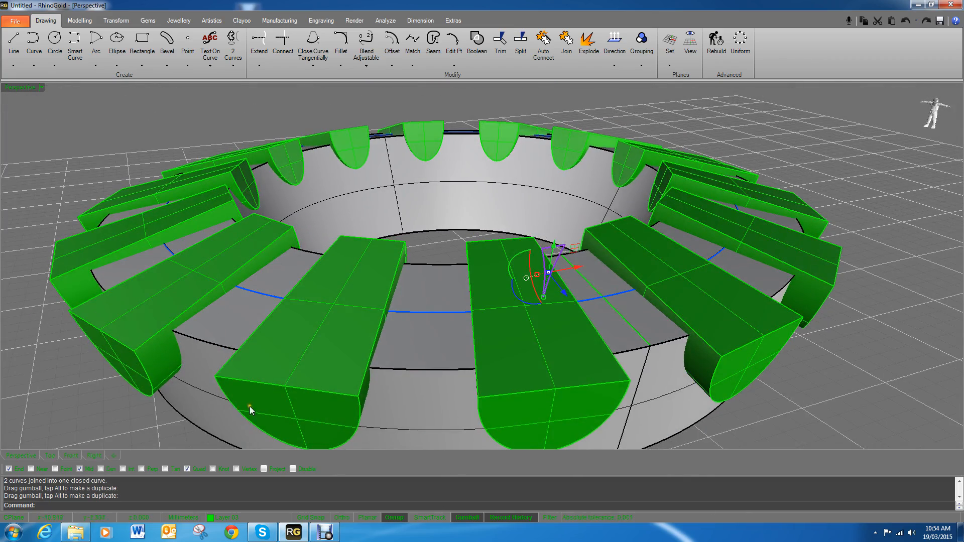
pyautogui.moveTo(556, 248); pyautogui.dragTo(556, 236)
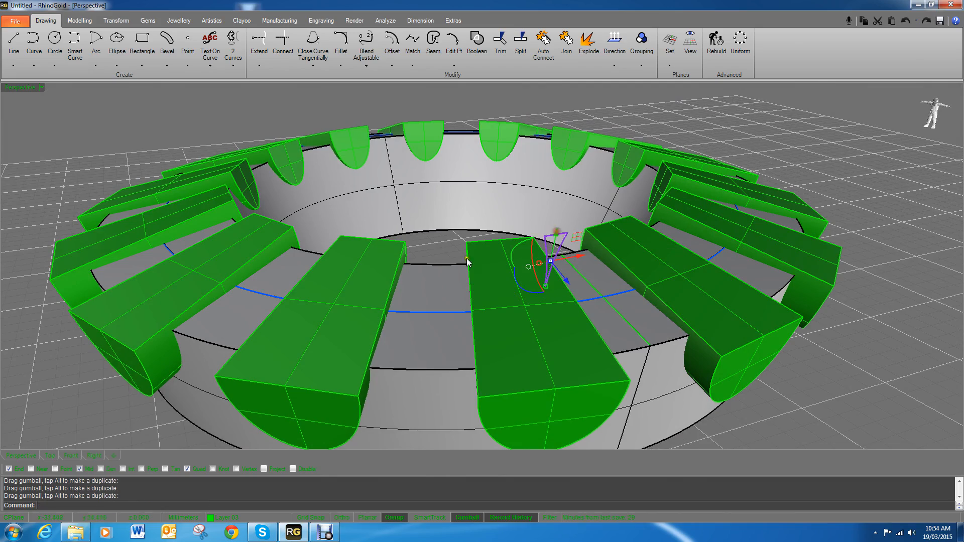
pyautogui.moveTo(799, 144); pyautogui.dragTo(231, 375, button='right')
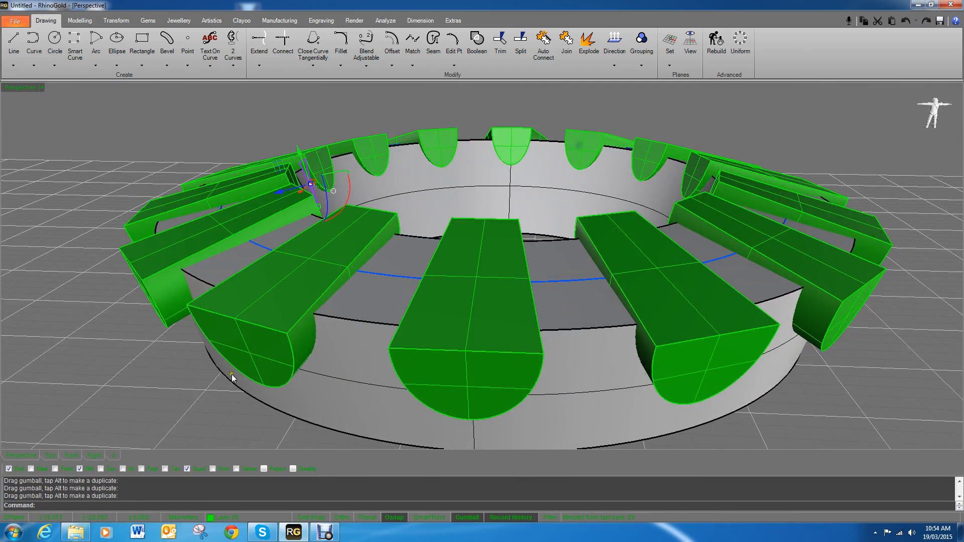
# Extrude the V profile as a solid about 2.01 mm outward past the bezel's outer edge.
pyautogui.click(95, 455)
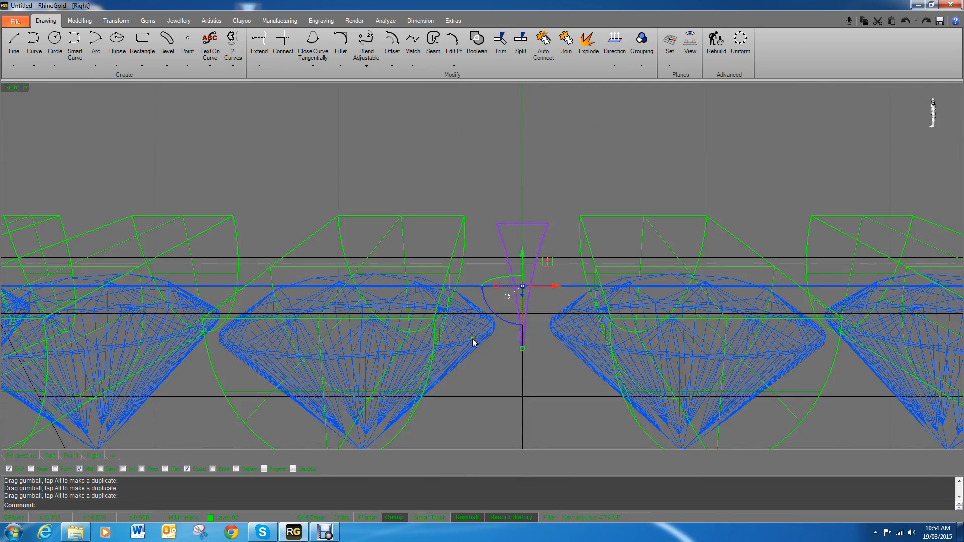
pyautogui.scroll(-8, 610, 203)
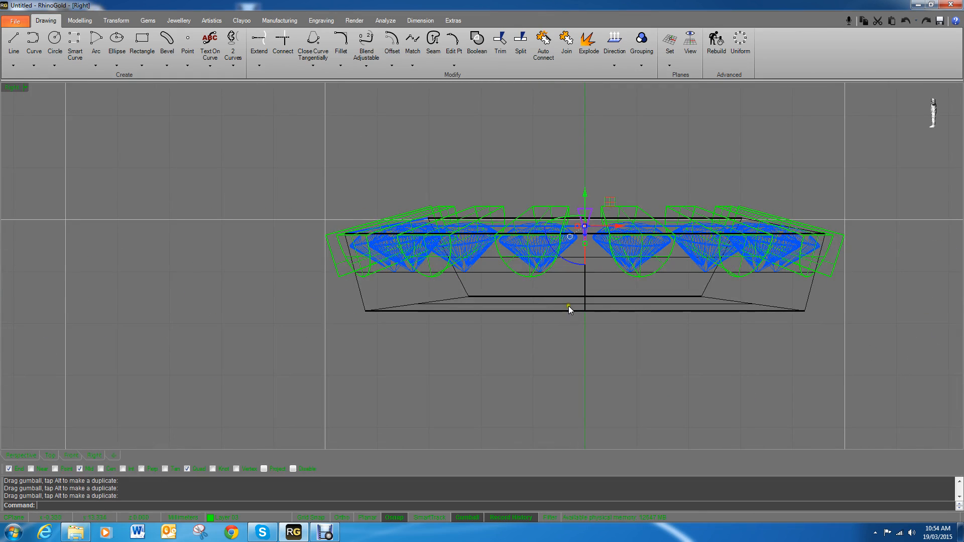
pyautogui.scroll(-2, 580, 290)
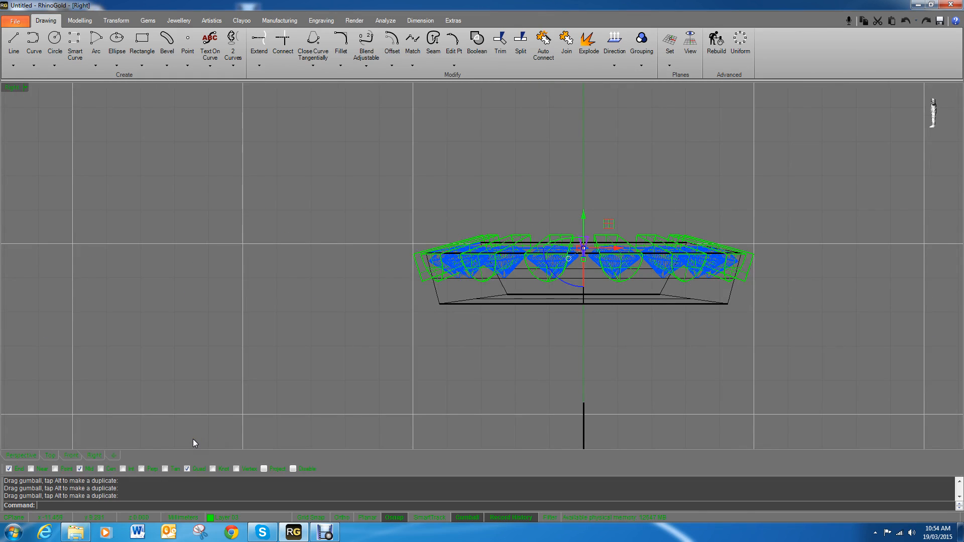
pyautogui.click(71, 455)
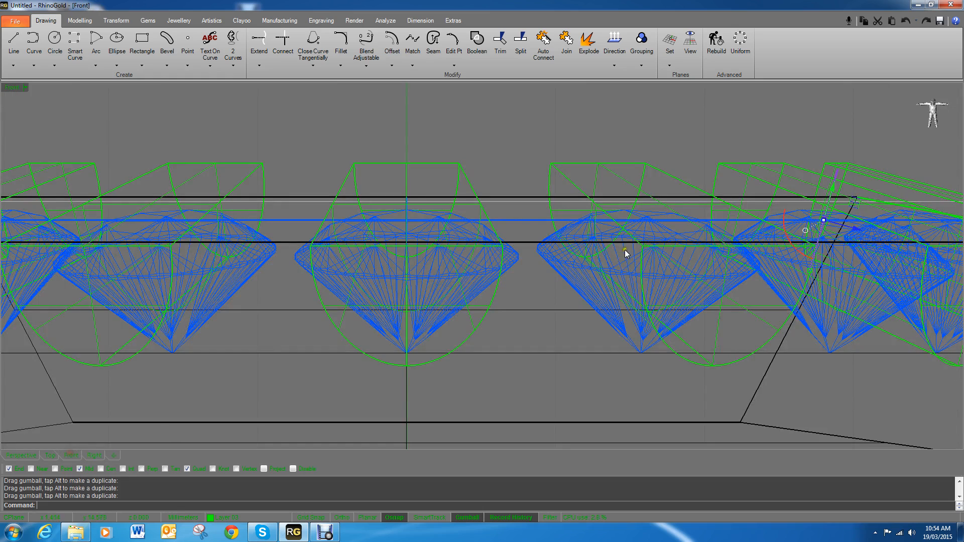
pyautogui.scroll(-4, 625, 249)
pyautogui.moveTo(644, 181); pyautogui.dragTo(616, 187, button='right')
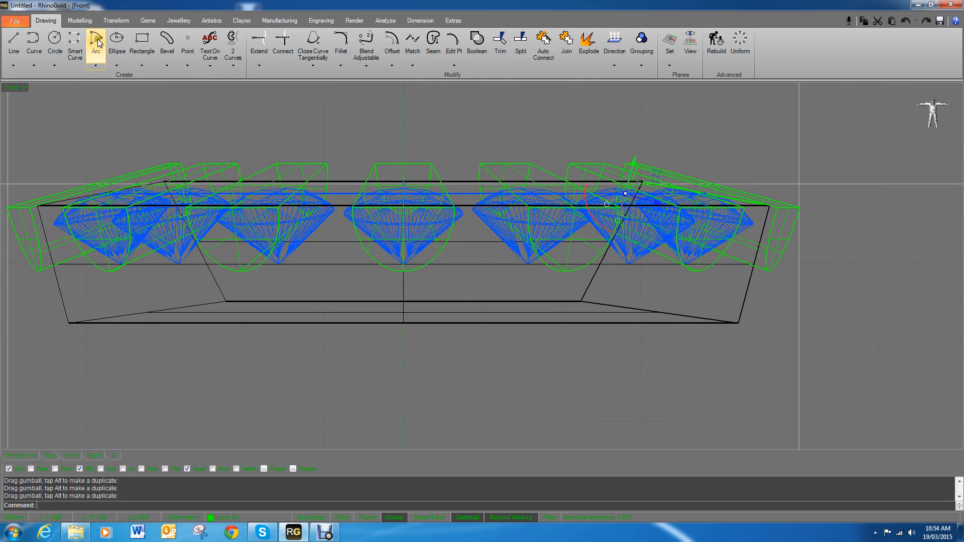
pyautogui.click(86, 22)
pyautogui.click(110, 21)
pyautogui.click(85, 23)
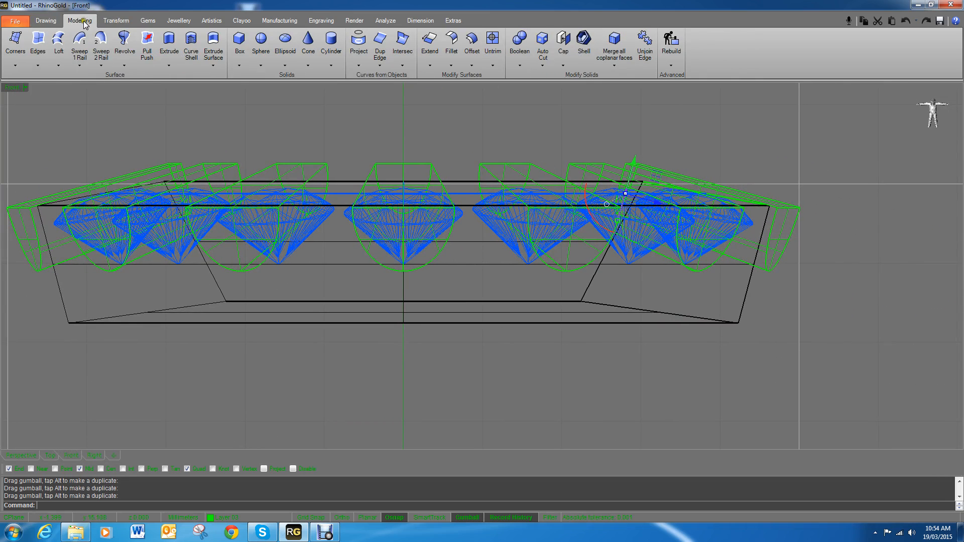
pyautogui.click(170, 45)
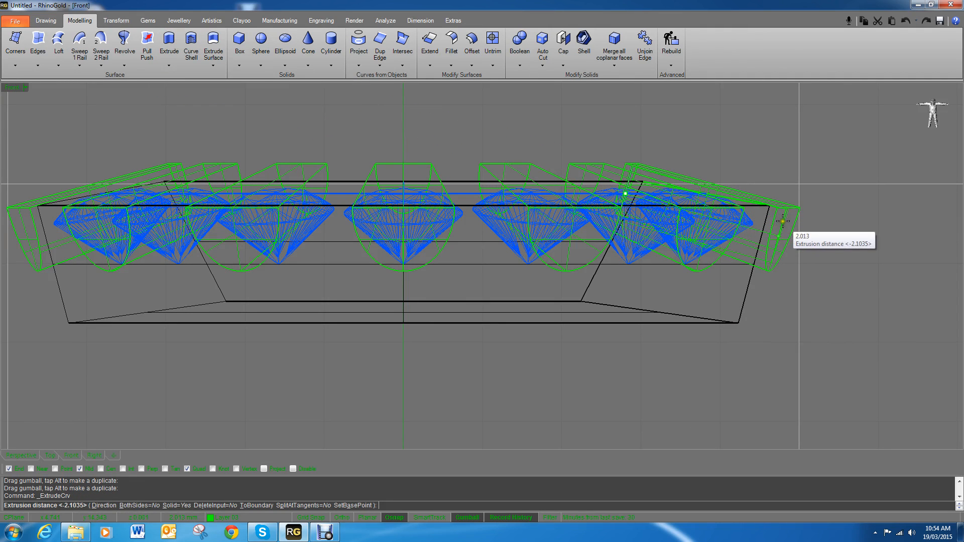
pyautogui.click(782, 220)
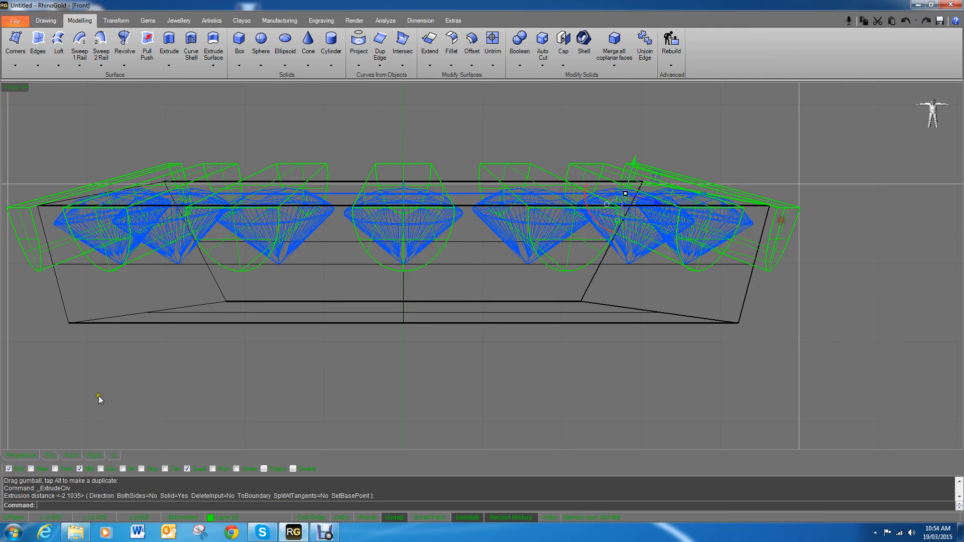
# Scale the inner end face of the V-shaped cutter narrower so the cutter tapers toward the bezel's centre.
pyautogui.click(27, 457)
pyautogui.moveTo(624, 340); pyautogui.dragTo(775, 365, button='right')
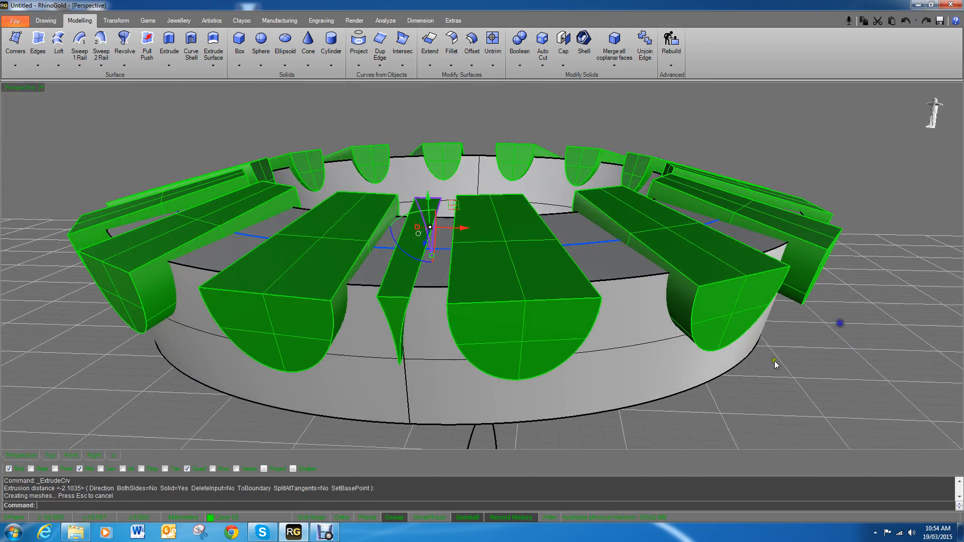
pyautogui.moveTo(566, 413); pyautogui.dragTo(574, 399, button='right')
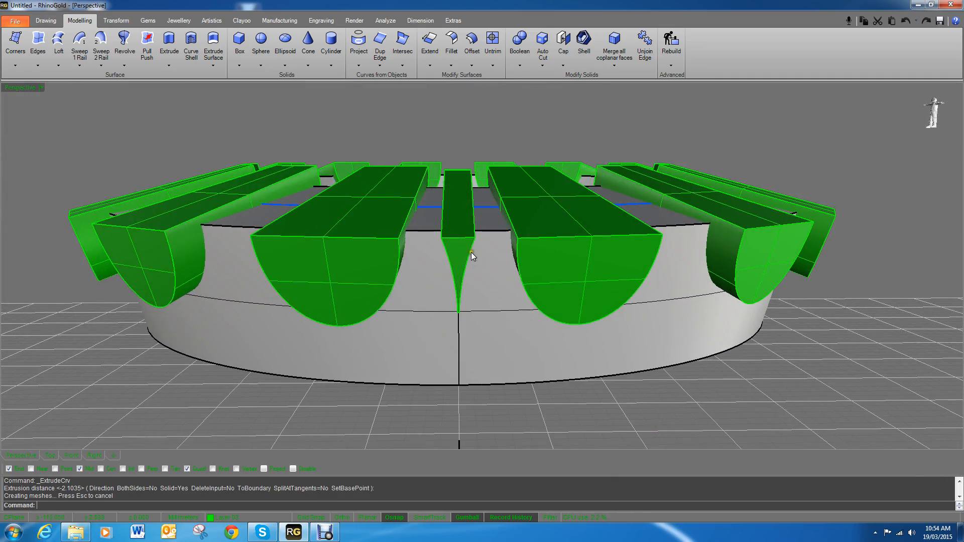
pyautogui.moveTo(431, 243); pyautogui.dragTo(330, 303, button='right')
pyautogui.scroll(-6, 480, 287)
pyautogui.moveTo(499, 240); pyautogui.dragTo(469, 202, button='right')
pyautogui.scroll(11, 459, 169)
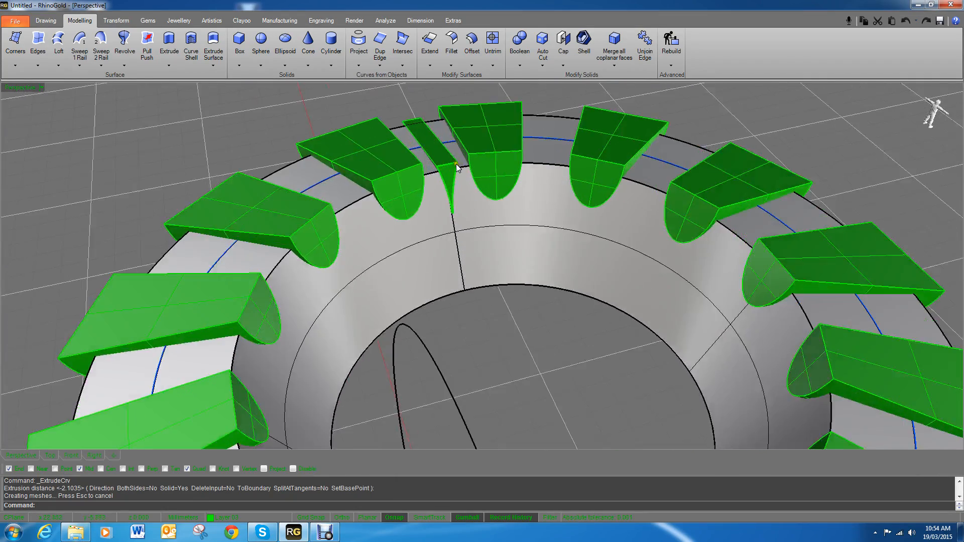
pyautogui.moveTo(458, 170); pyautogui.dragTo(455, 189, button='right')
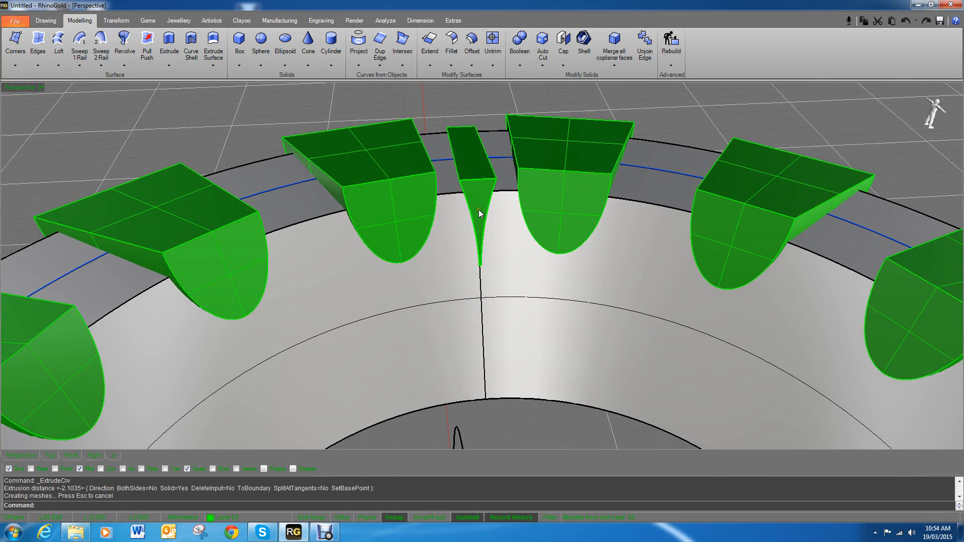
pyautogui.click(478, 194)
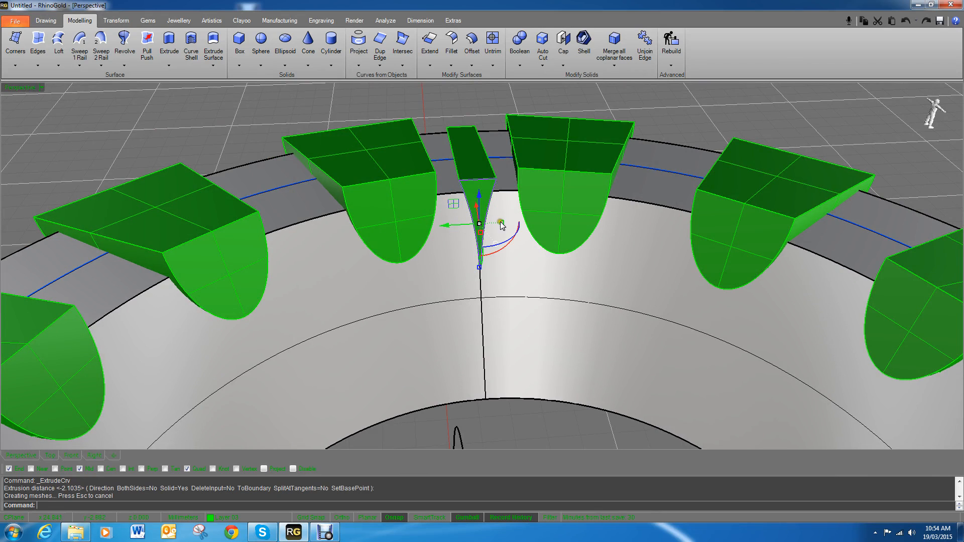
pyautogui.moveTo(502, 223); pyautogui.dragTo(493, 225)
pyautogui.moveTo(491, 243); pyautogui.dragTo(502, 258, button='right')
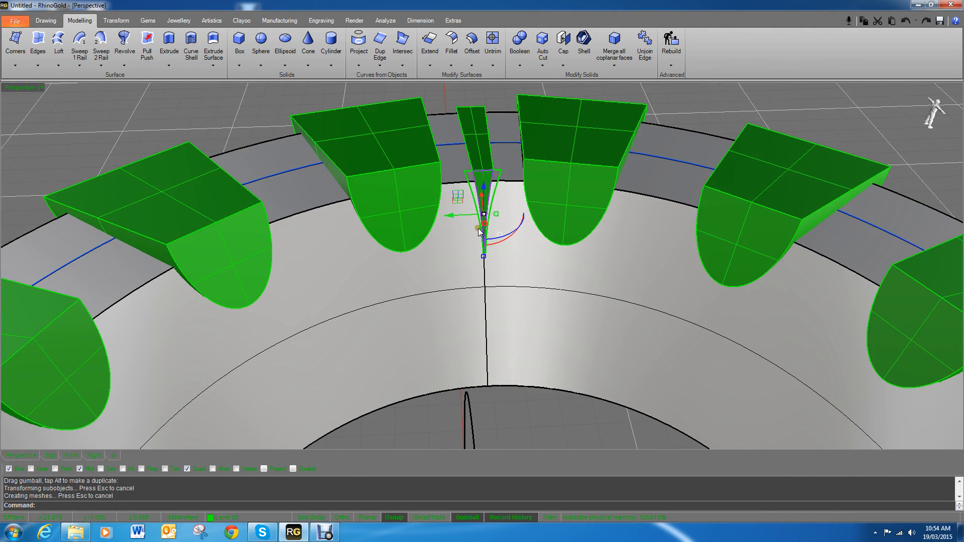
# Delete the leftover V profile curve at the inner end of the tapered cutter.
pyautogui.click(484, 185)
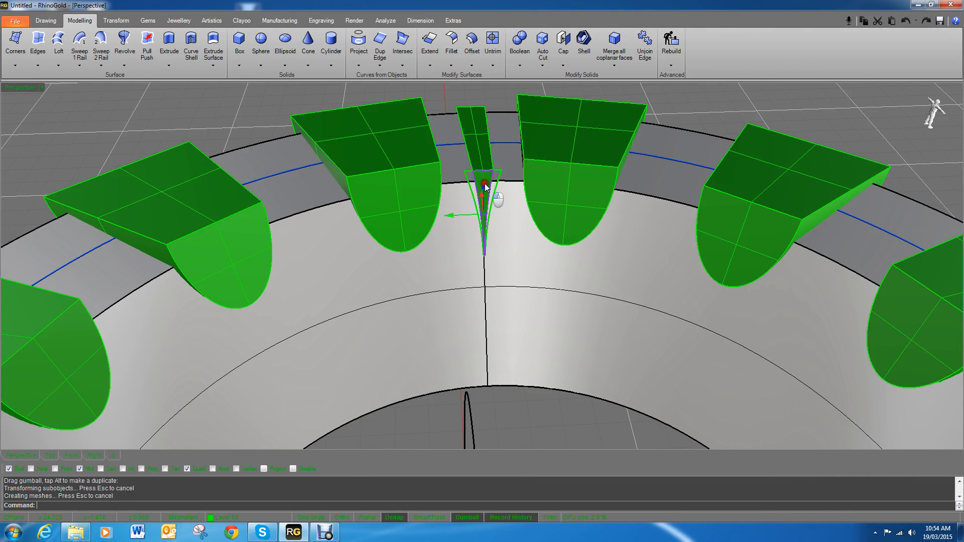
pyautogui.click(485, 184)
pyautogui.click(499, 176)
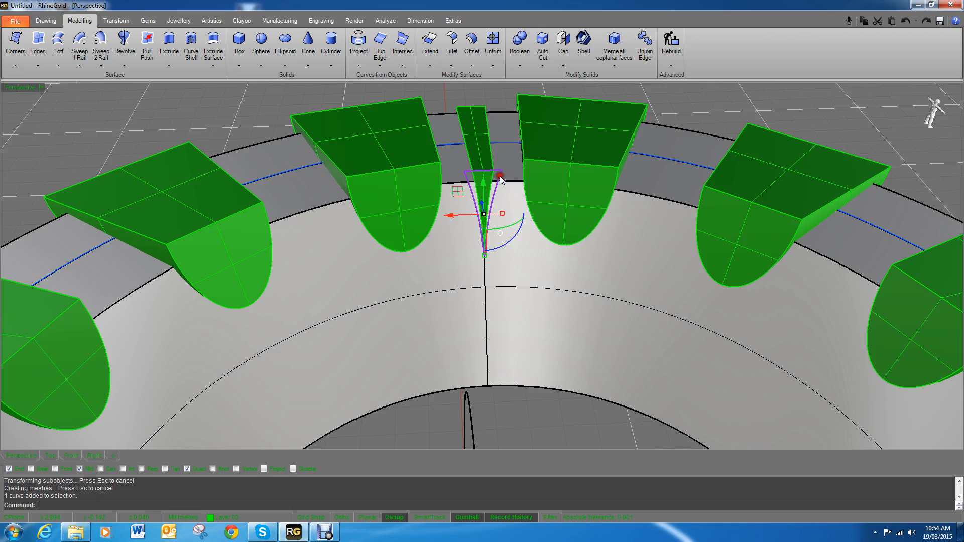
pyautogui.press('Delete')
# Move the tapered V-shaped cutter slightly inward so its narrow end extends past the bezel's inner edge.
pyautogui.click(490, 189)
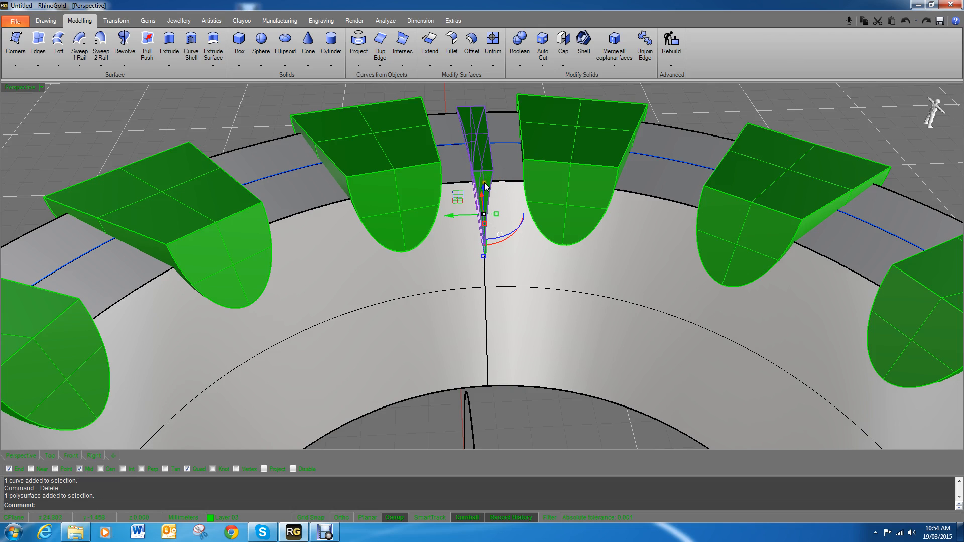
pyautogui.moveTo(486, 187); pyautogui.dragTo(706, 273, button='right')
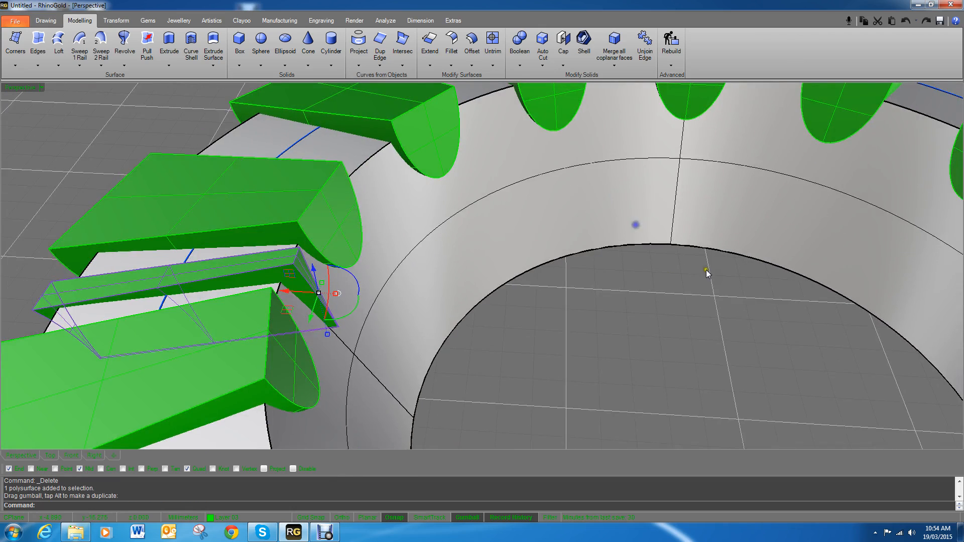
pyautogui.scroll(-5, 706, 272)
pyautogui.click(209, 312)
pyautogui.moveTo(209, 312)
pyautogui.mouseDown(button='right')
pyautogui.moveTo(393, 312)
pyautogui.moveTo(401, 333)
pyautogui.moveTo(374, 329)
pyautogui.mouseUp(button='right')
# Measure the gap between the V-shaped cutter and the neighbouring U-shaped cutter at the bezel's outer edge with a trial line.
pyautogui.click(46, 20)
pyautogui.click(12, 43)
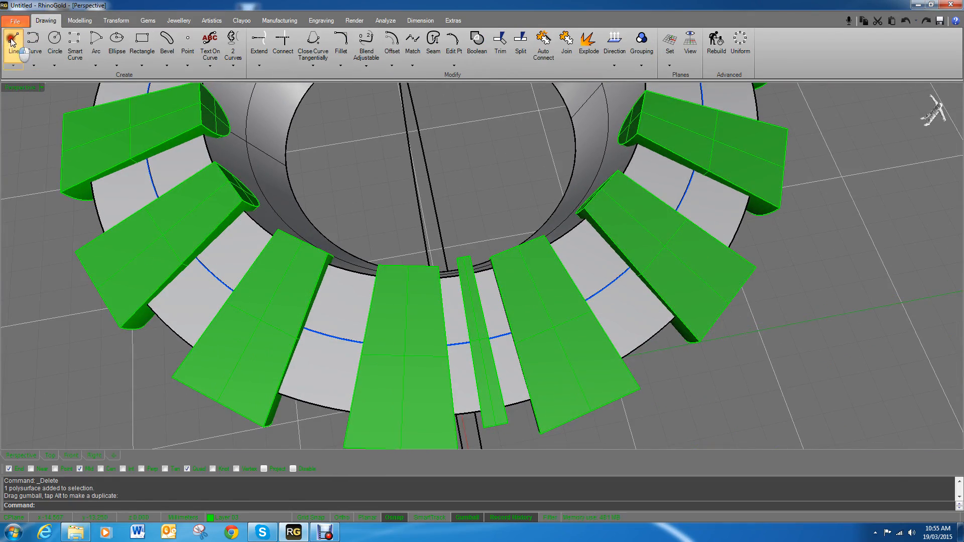
pyautogui.scroll(4, 520, 415)
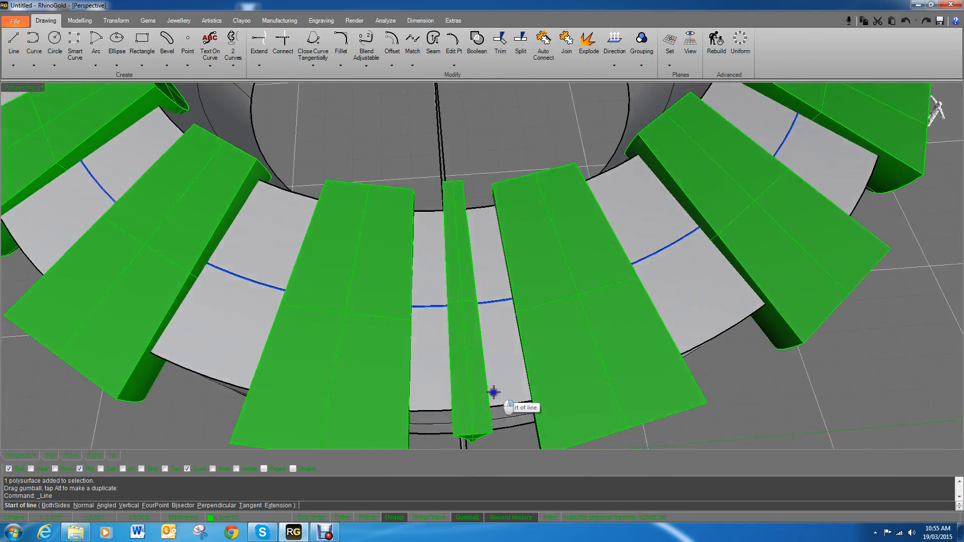
pyautogui.click(532, 401)
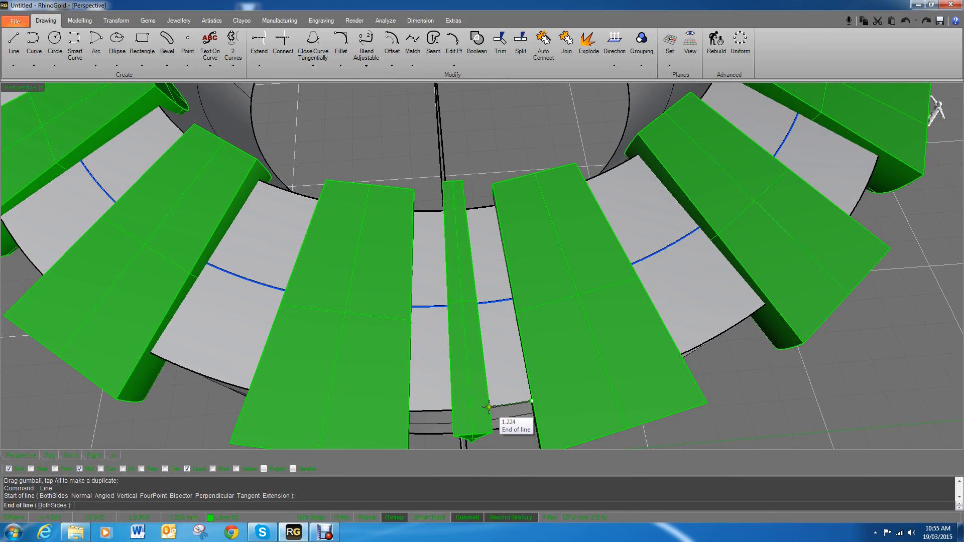
pyautogui.click(489, 407)
pyautogui.moveTo(490, 409); pyautogui.dragTo(485, 345, button='right')
# Measure the gap between the V-shaped cutter and the adjacent U-shaped cutter along the bezel's upper inner edge in the Right view.
pyautogui.click(68, 456)
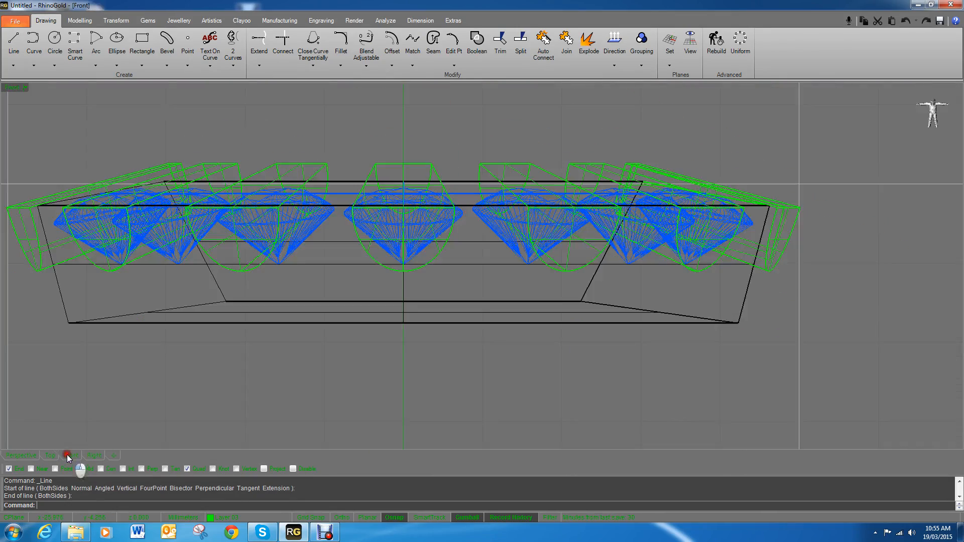
pyautogui.scroll(5, 516, 192)
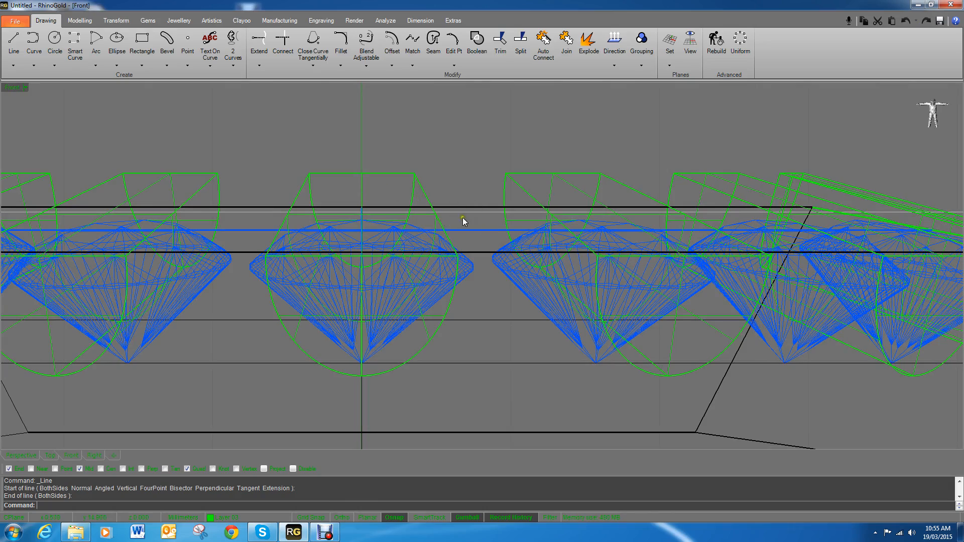
pyautogui.scroll(-3, 463, 218)
pyautogui.click(93, 456)
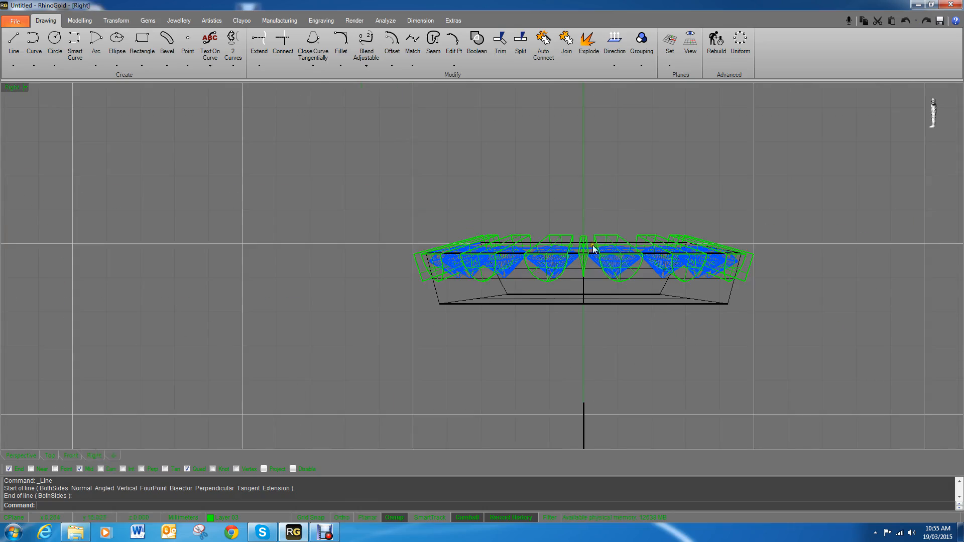
pyautogui.scroll(8, 593, 249)
pyautogui.click(14, 40)
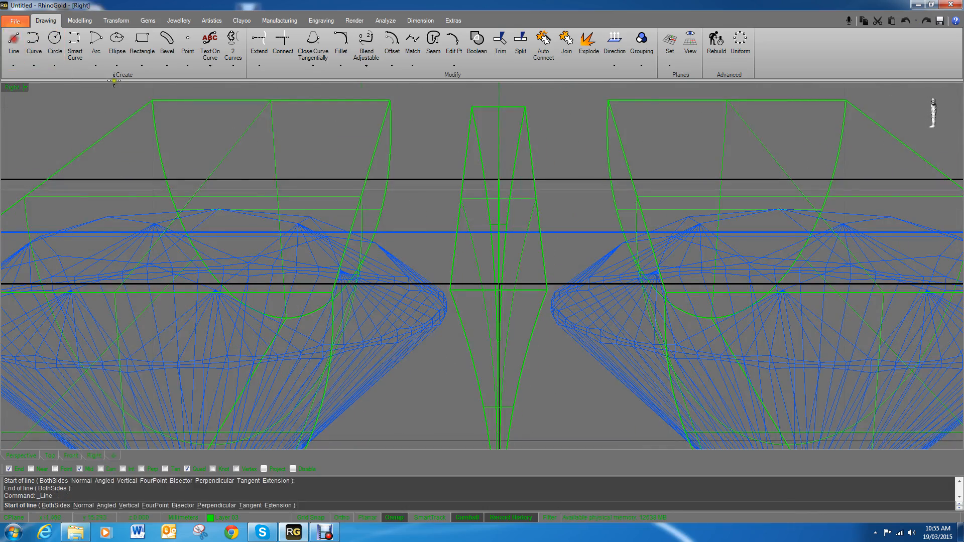
pyautogui.click(610, 180)
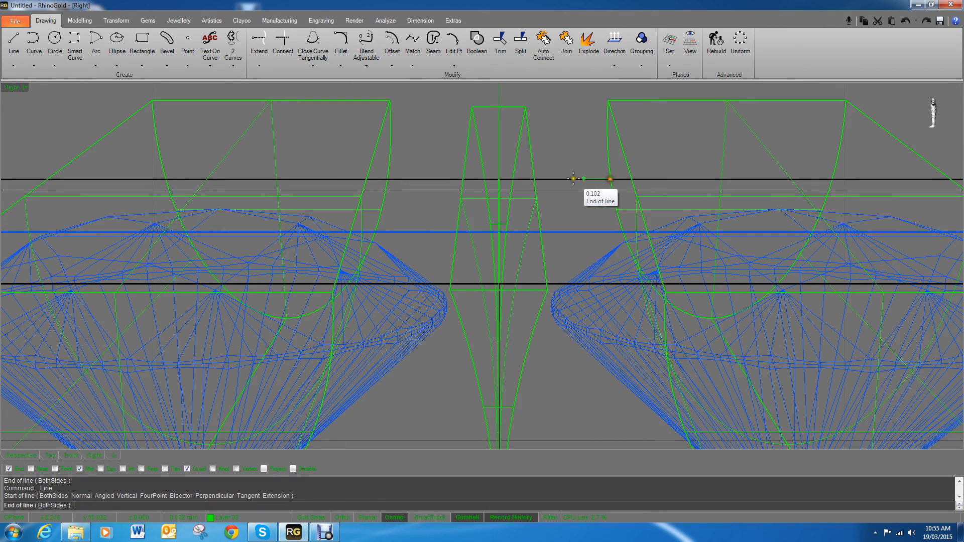
pyautogui.click(534, 180)
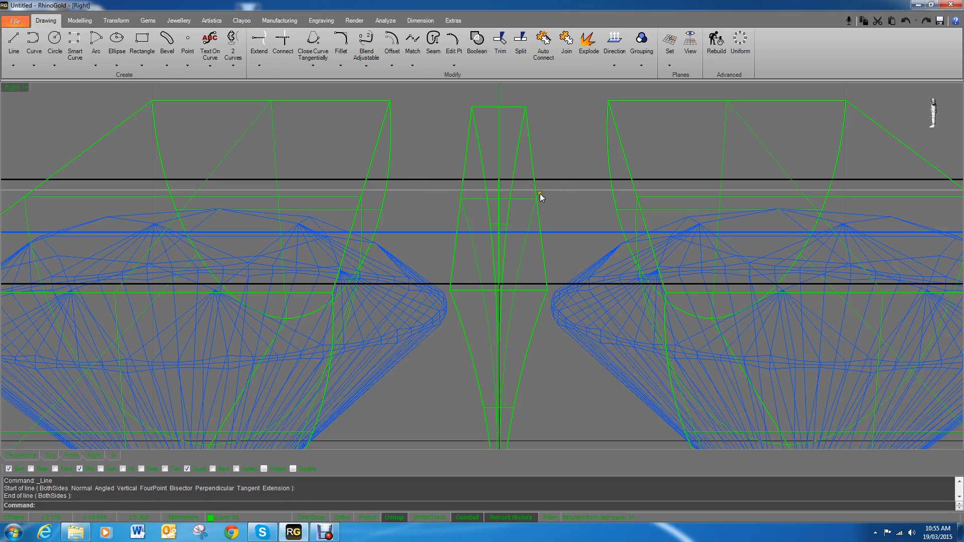
# Scale the V-shaped cutter slightly narrower across its width in the Right view.
pyautogui.click(535, 215)
pyautogui.moveTo(466, 226); pyautogui.dragTo(478, 226)
pyautogui.click(544, 150)
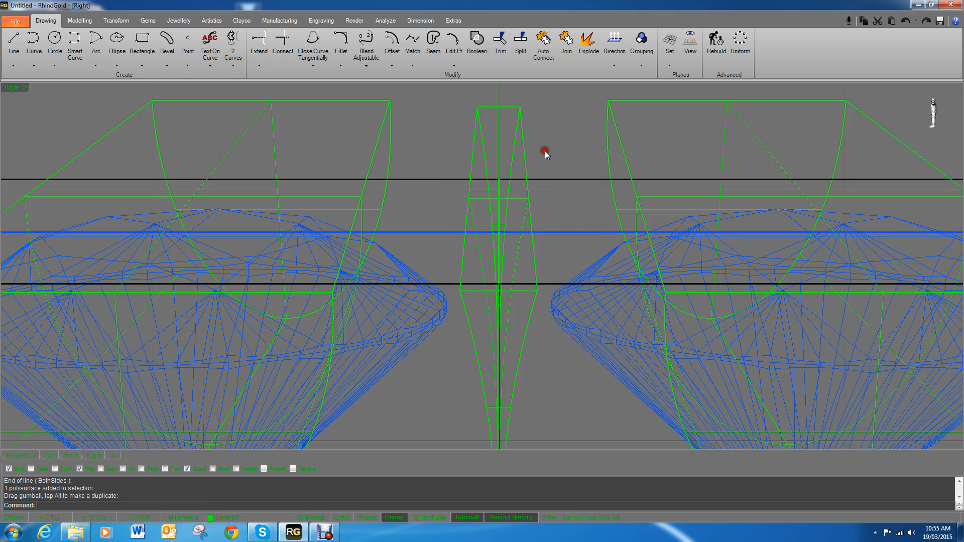
# Check the gap between the narrowed V-shaped cutter and the U-shaped cutter on its other side with a trial line.
pyautogui.click(14, 38)
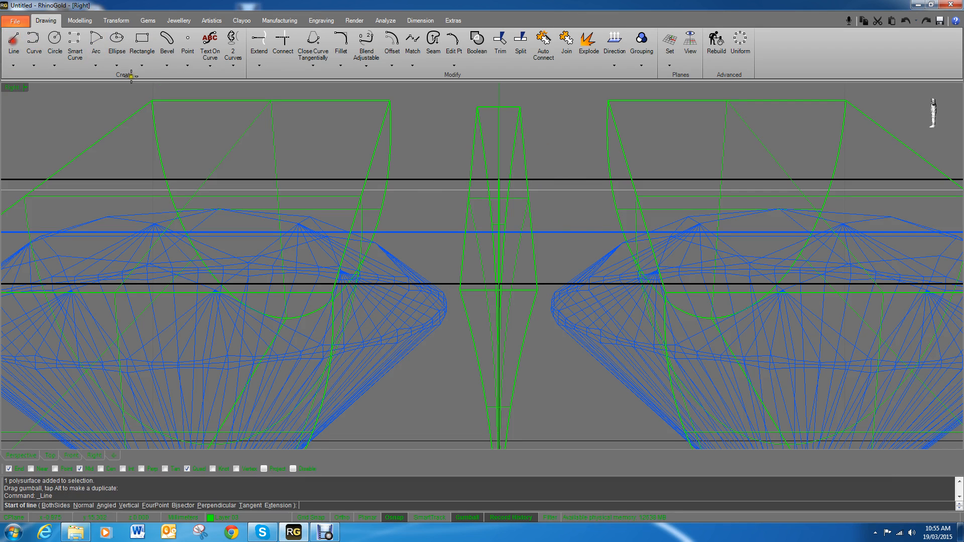
pyautogui.click(470, 179)
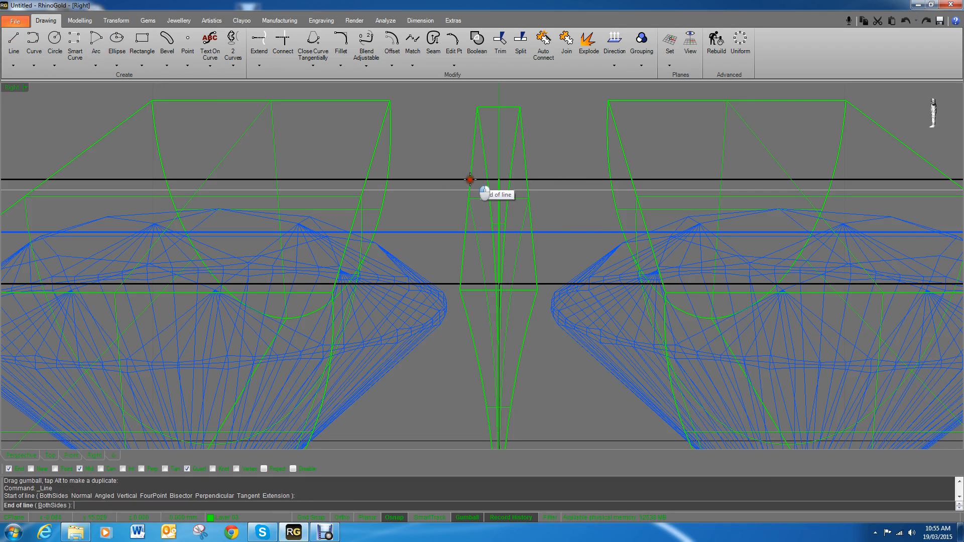
pyautogui.click(388, 180)
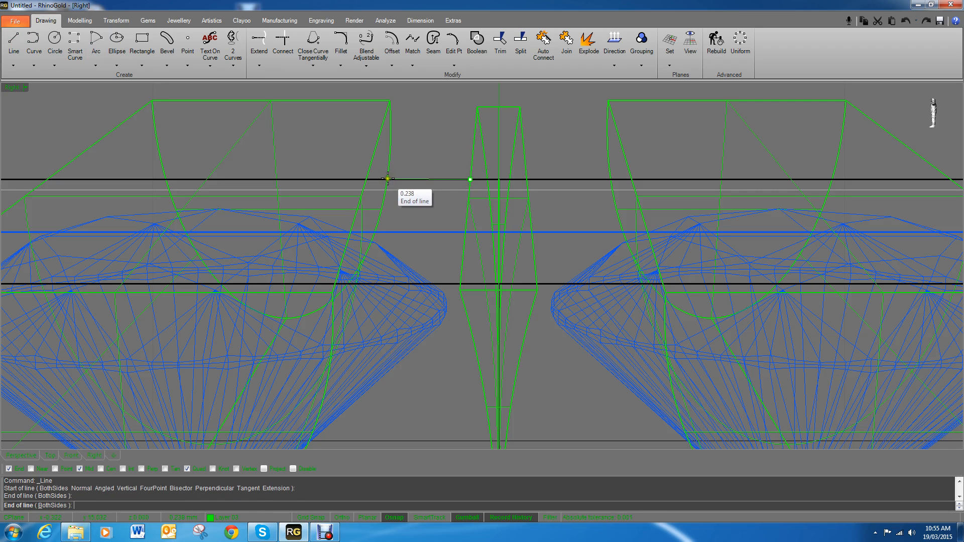
pyautogui.scroll(-3, 541, 210)
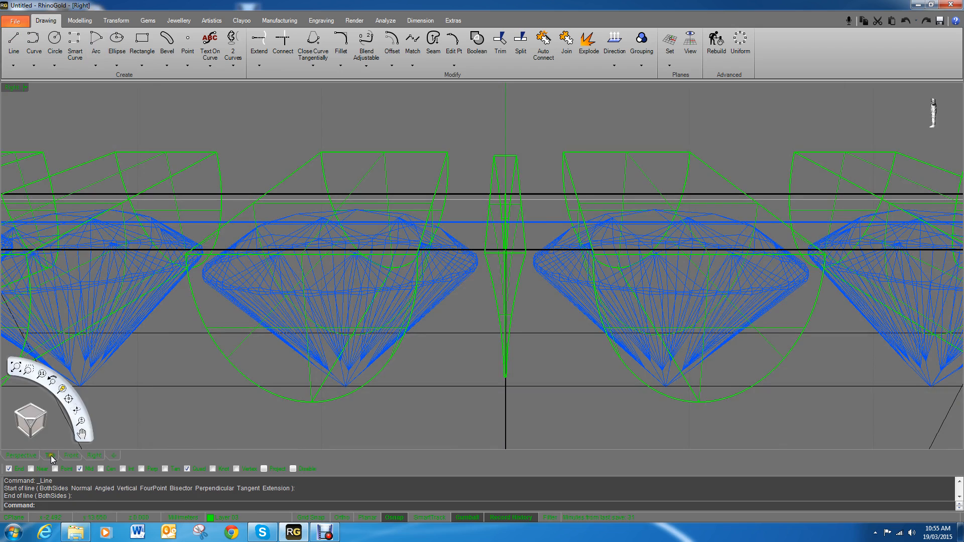
# Scale the original U-shaped cutter narrower across its width in the Top view so its history-linked copies follow.
pyautogui.click(50, 456)
pyautogui.scroll(3, 456, 376)
pyautogui.click(449, 386)
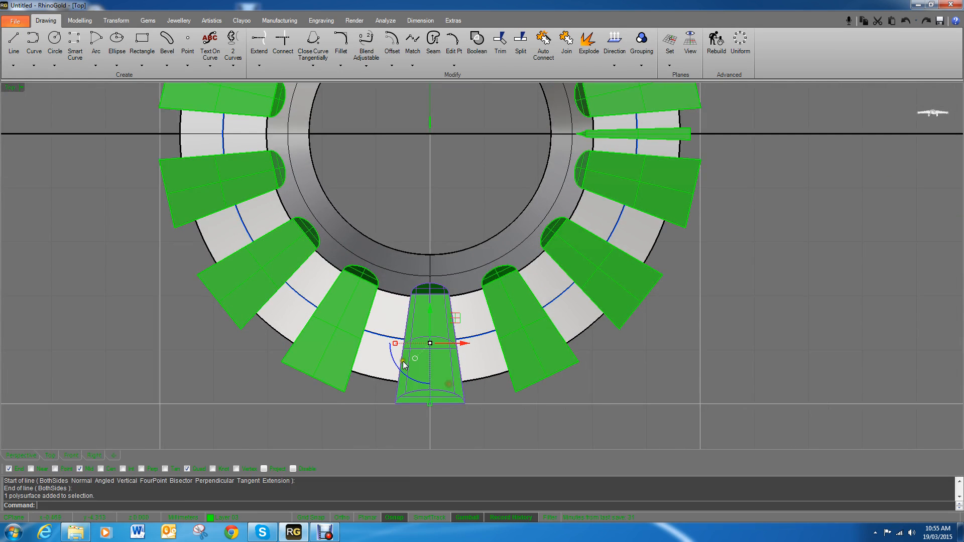
pyautogui.moveTo(395, 342); pyautogui.dragTo(400, 346)
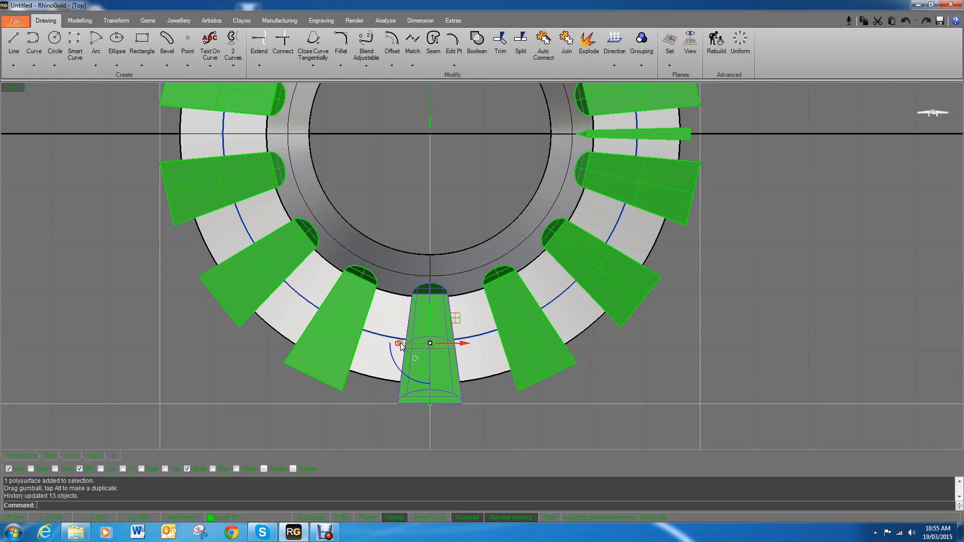
pyautogui.moveTo(400, 346); pyautogui.dragTo(402, 344)
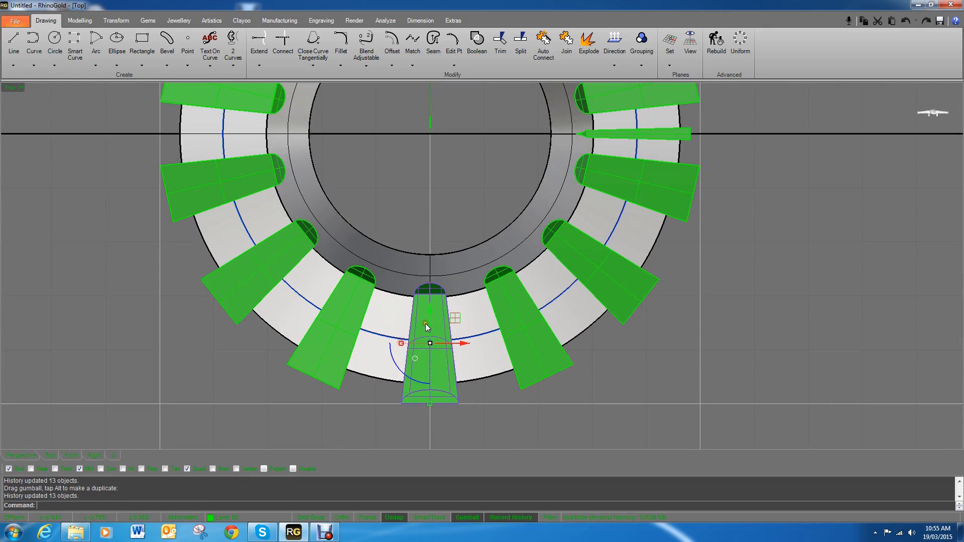
# Measure the remaining metal between the narrowed U-shaped cutter and the V-shaped cutter along the bezel's outer edge in the Top view.
pyautogui.moveTo(691, 219); pyautogui.dragTo(519, 284, button='right')
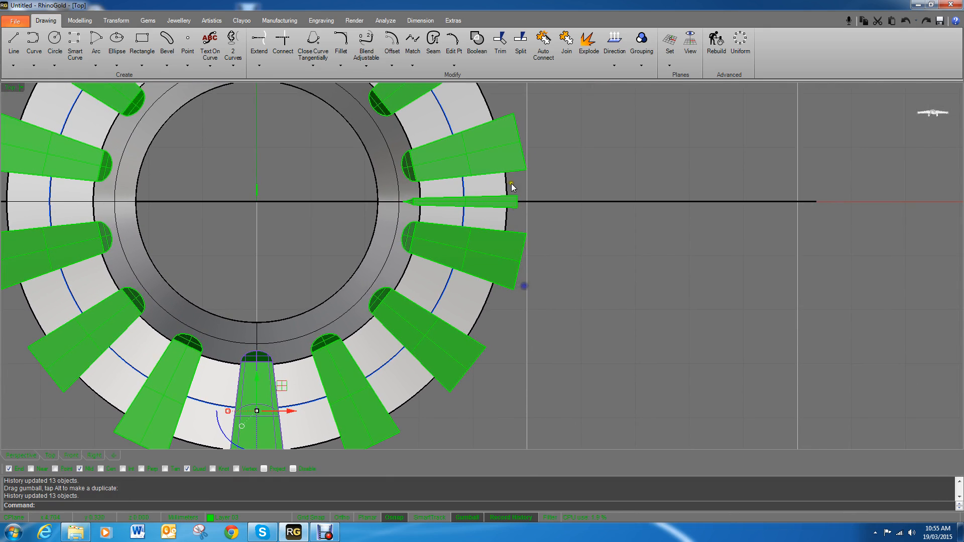
pyautogui.scroll(10, 510, 180)
pyautogui.click(13, 40)
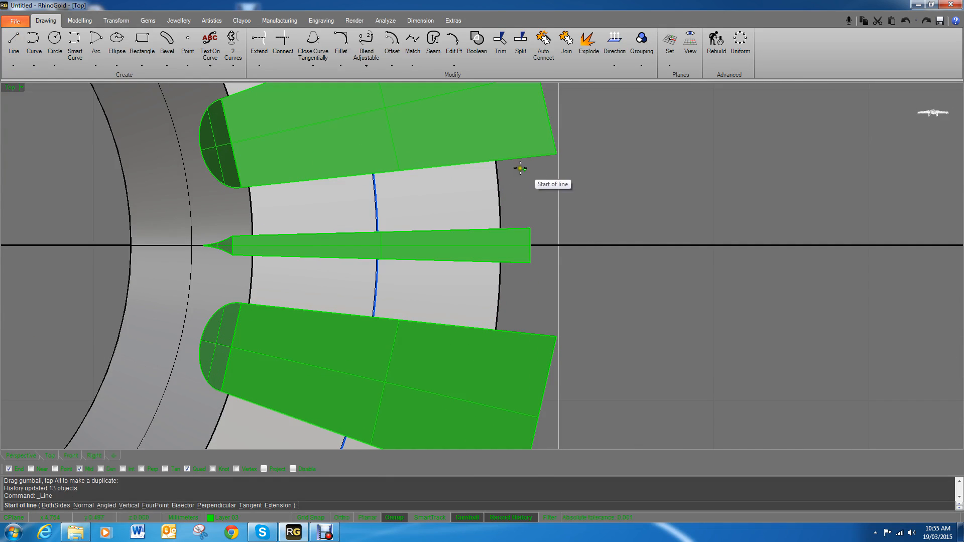
pyautogui.click(496, 161)
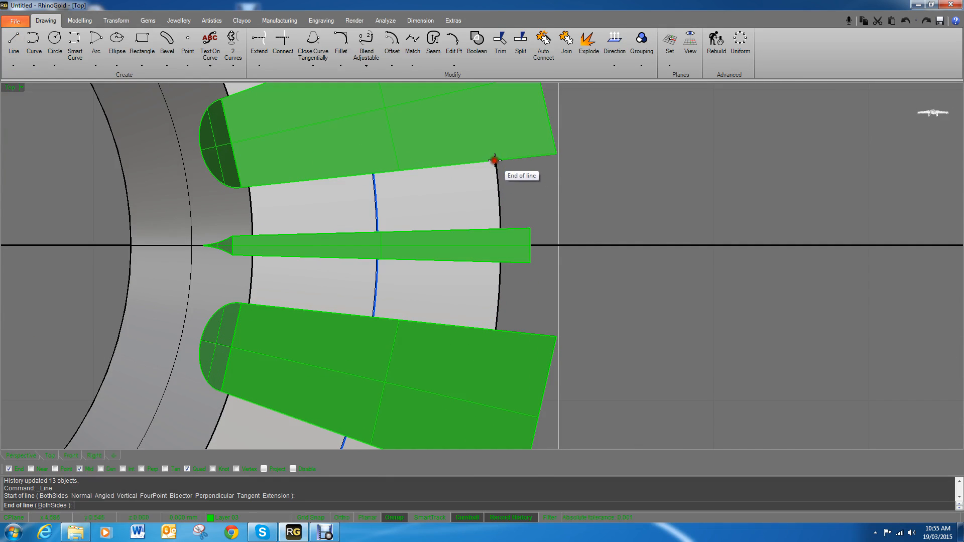
pyautogui.click(500, 230)
# Polar array the V-shaped cutter around the origin (0) with 14 items over a full 360 degrees.
pyautogui.scroll(-8, 615, 261)
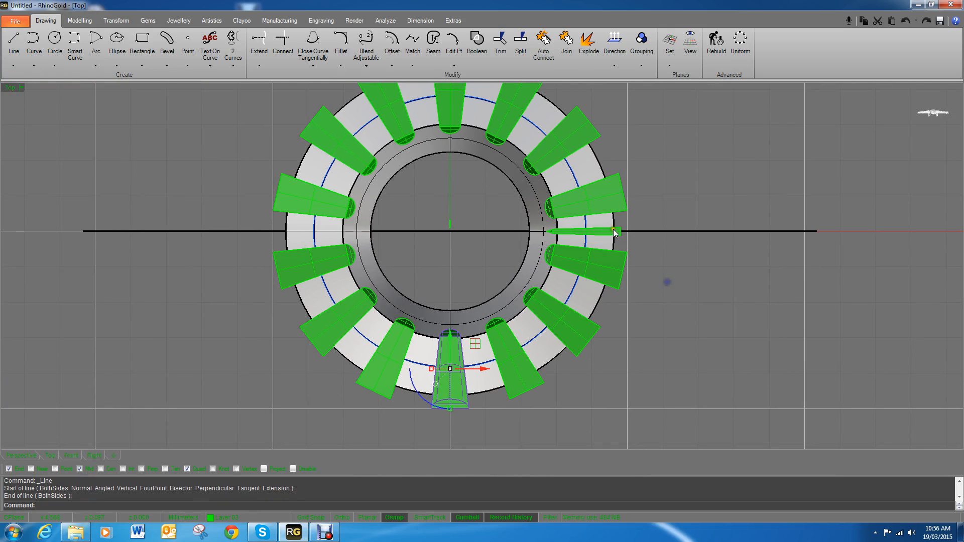
pyautogui.click(614, 230)
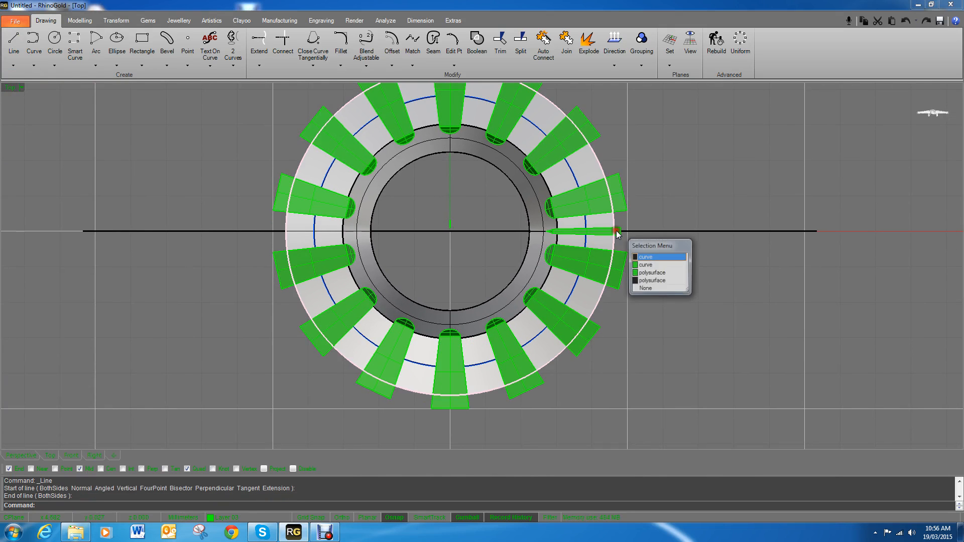
pyautogui.click(657, 269)
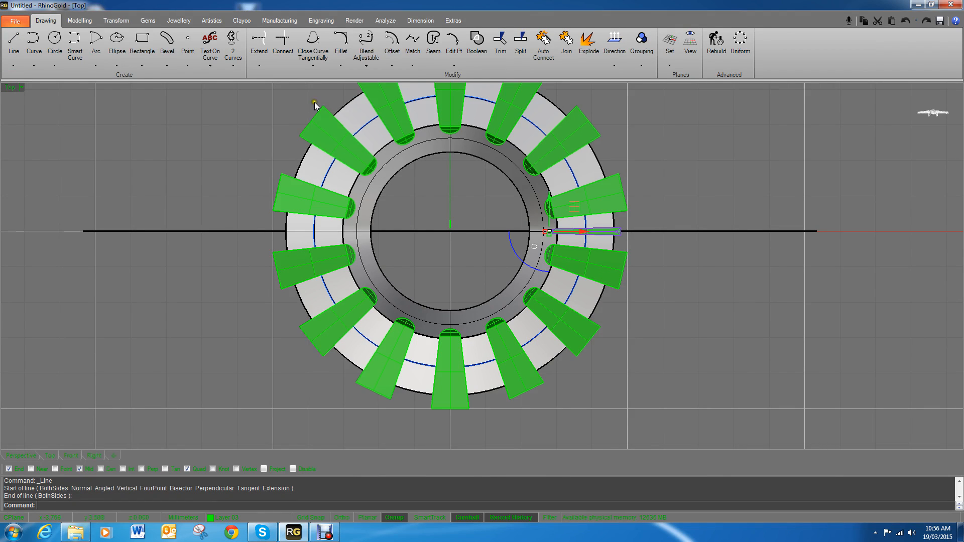
pyautogui.click(80, 21)
pyautogui.click(116, 21)
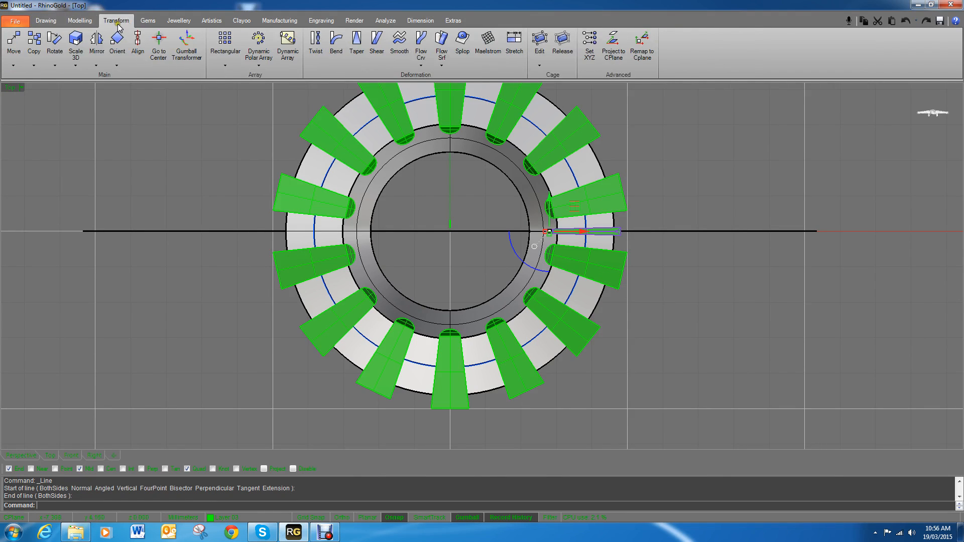
pyautogui.click(227, 66)
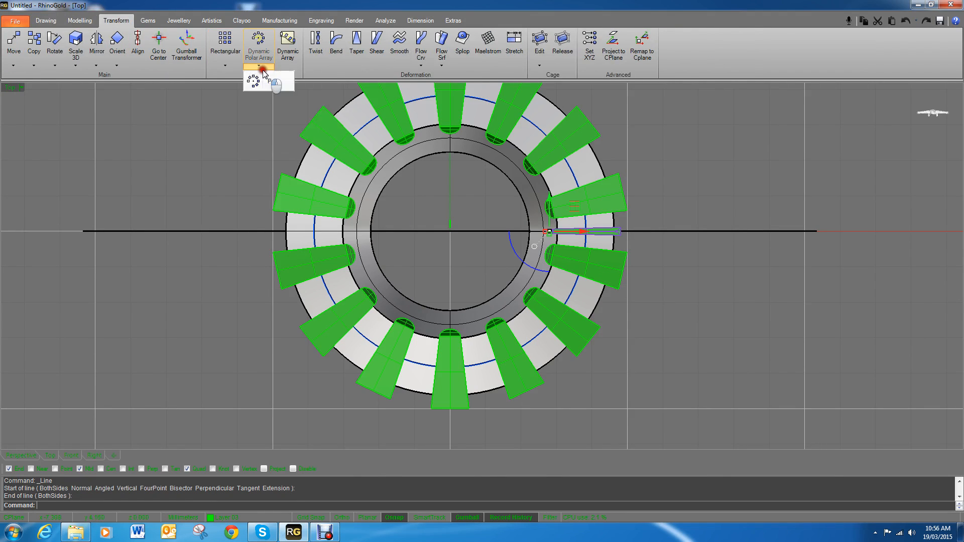
pyautogui.click(256, 61)
pyautogui.write('0')
pyautogui.press('Return')
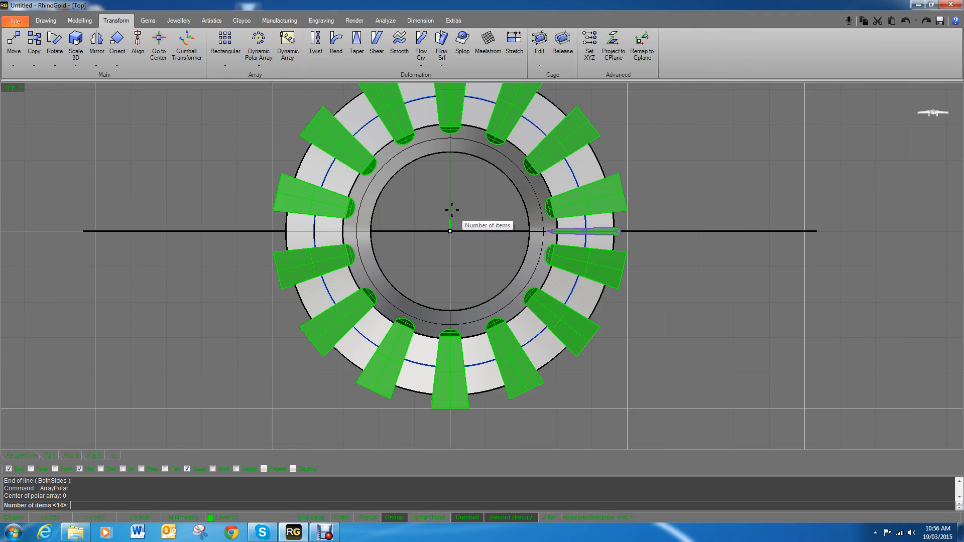
pyautogui.write('14')
pyautogui.press('Return')
pyautogui.press('Return')
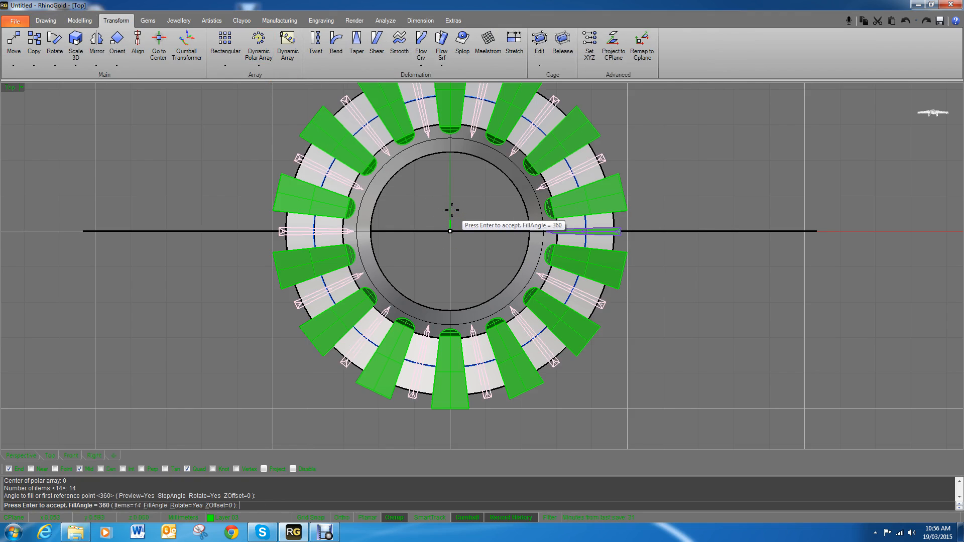
pyautogui.press('Return')
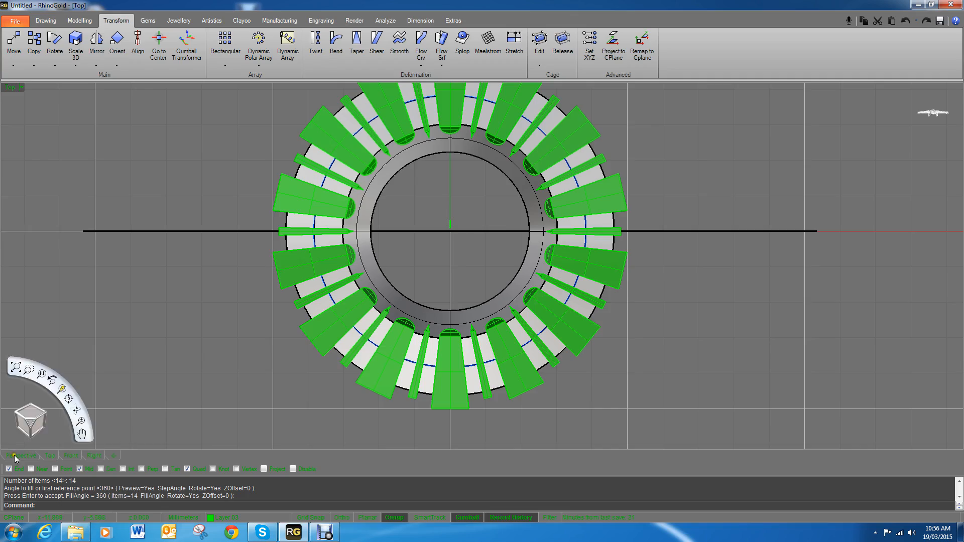
# Create a closed pipe with a 0.55 radius along the circle on the bezel's top face.
pyautogui.click(20, 456)
pyautogui.moveTo(351, 394); pyautogui.dragTo(556, 315, button='right')
pyautogui.scroll(-5, 515, 306)
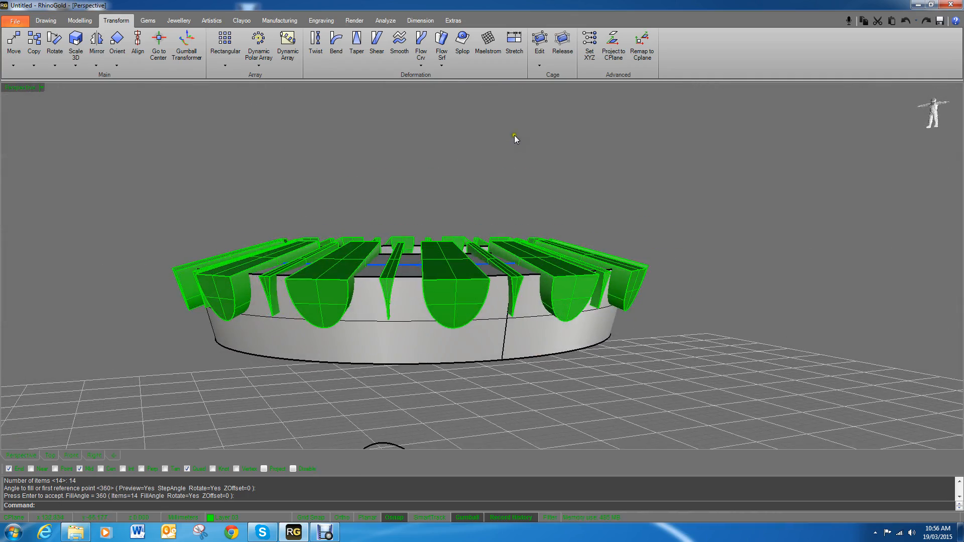
pyautogui.moveTo(514, 136); pyautogui.dragTo(509, 276, button='right')
pyautogui.scroll(5, 508, 276)
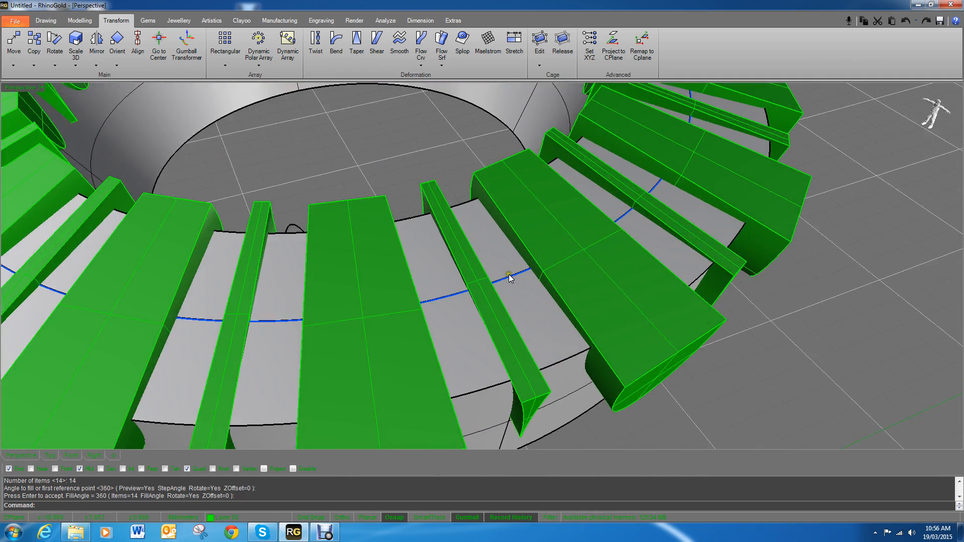
pyautogui.click(509, 277)
pyautogui.click(814, 244)
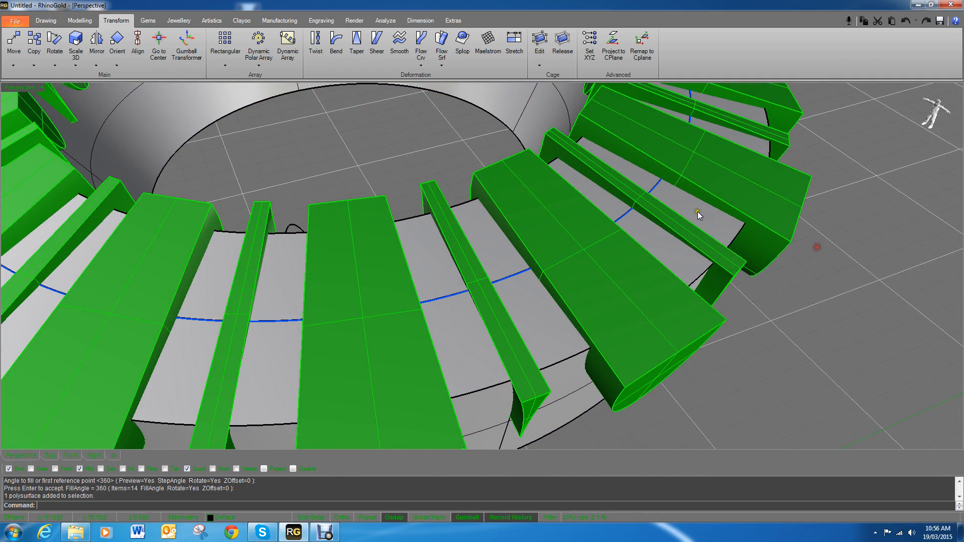
pyautogui.click(626, 216)
pyautogui.click(656, 239)
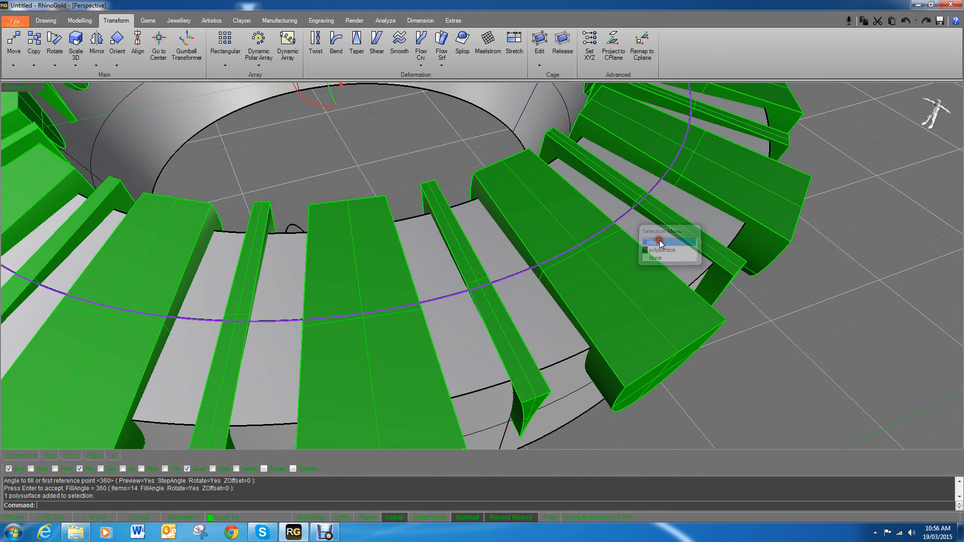
pyautogui.click(44, 20)
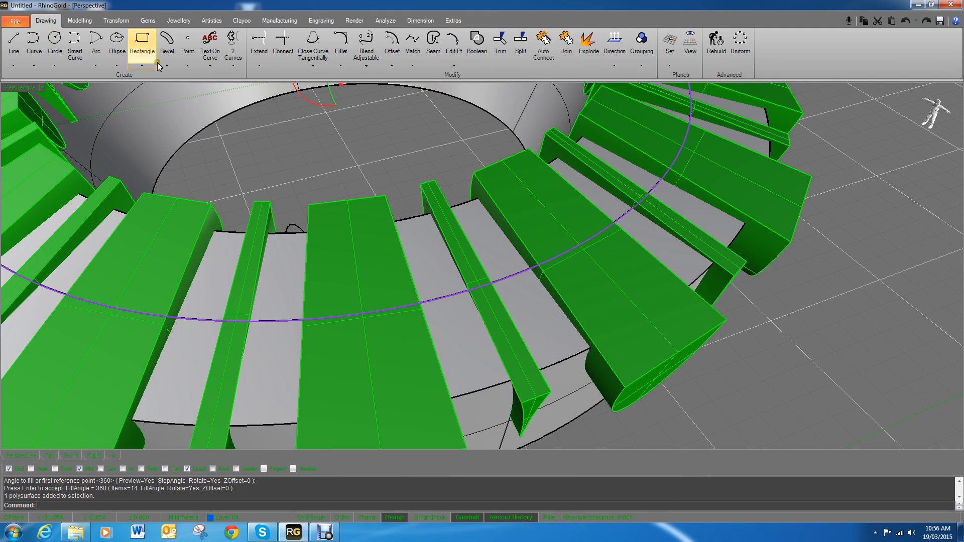
pyautogui.click(70, 21)
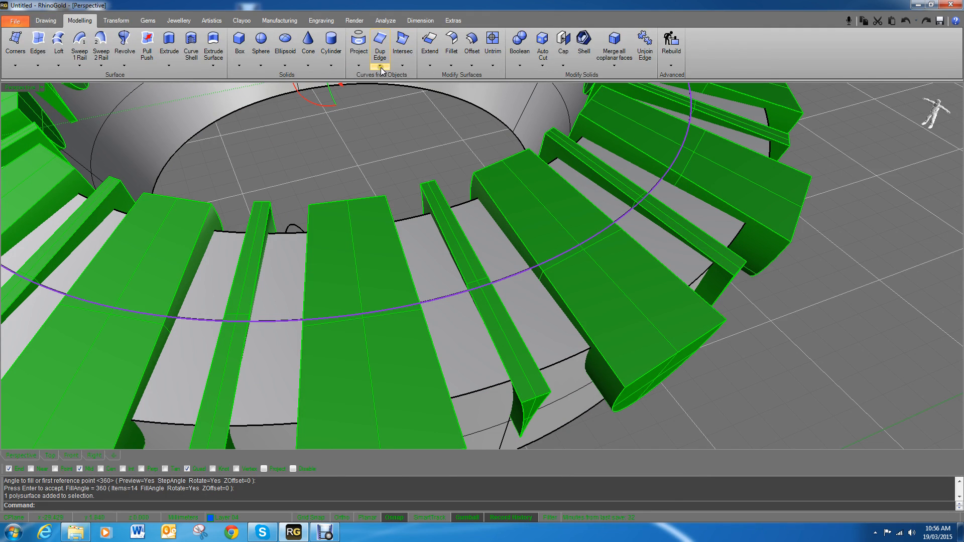
pyautogui.click(331, 65)
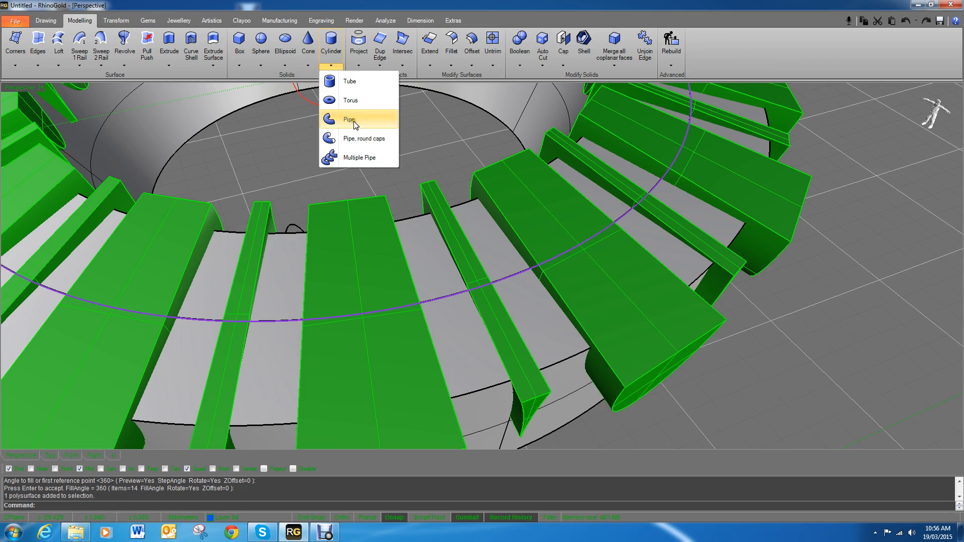
pyautogui.click(353, 121)
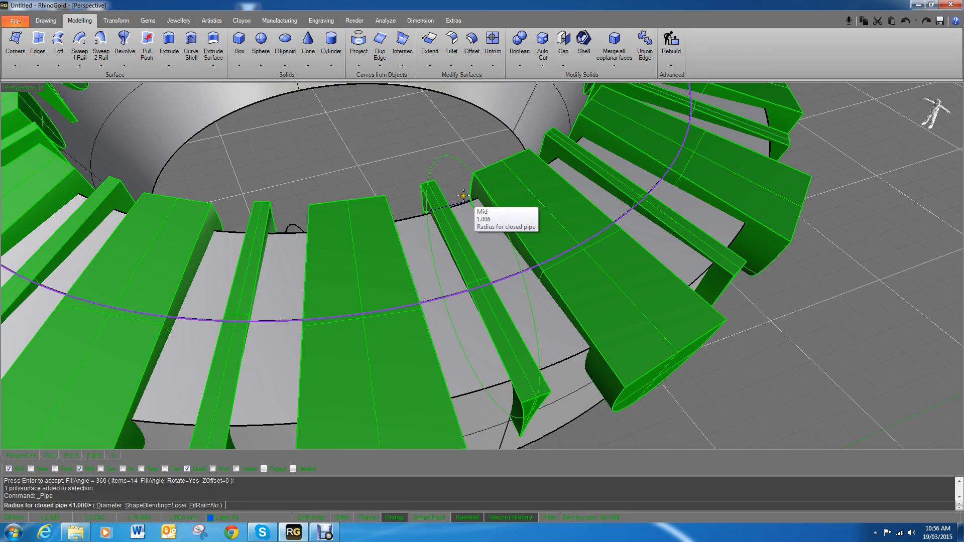
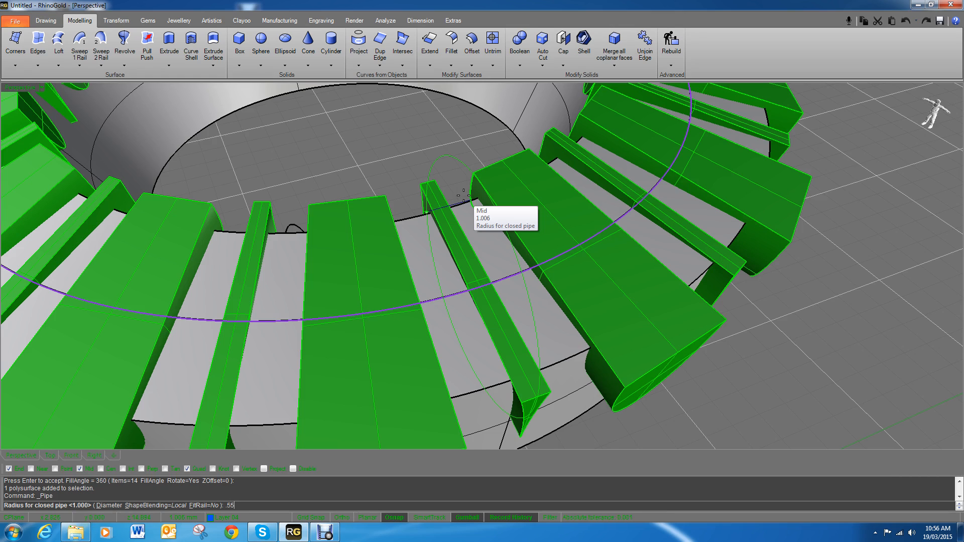
pyautogui.press('Return')
pyautogui.press('Return')
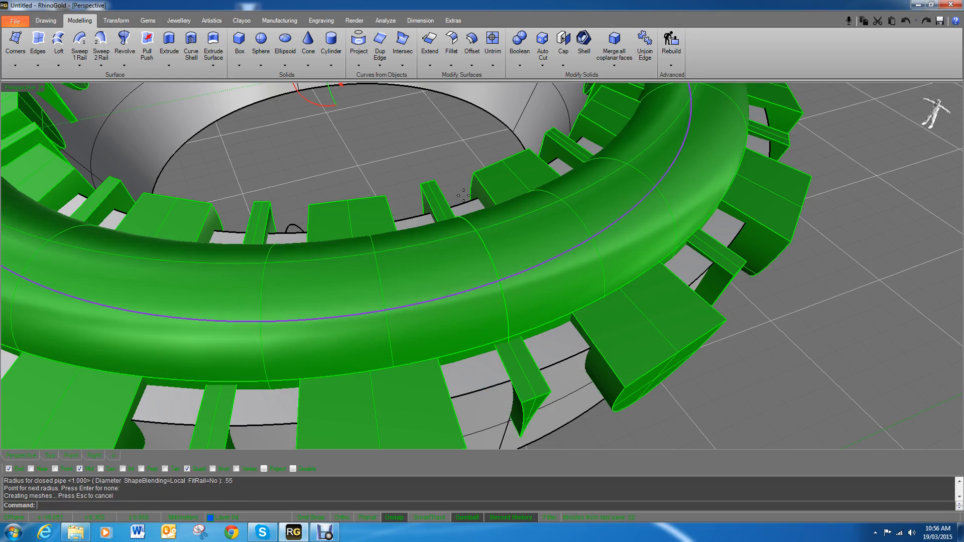
# Raise the pipe vertically in the Front view so it sits higher over the bezel's top face.
pyautogui.moveTo(463, 195); pyautogui.dragTo(433, 179, button='right')
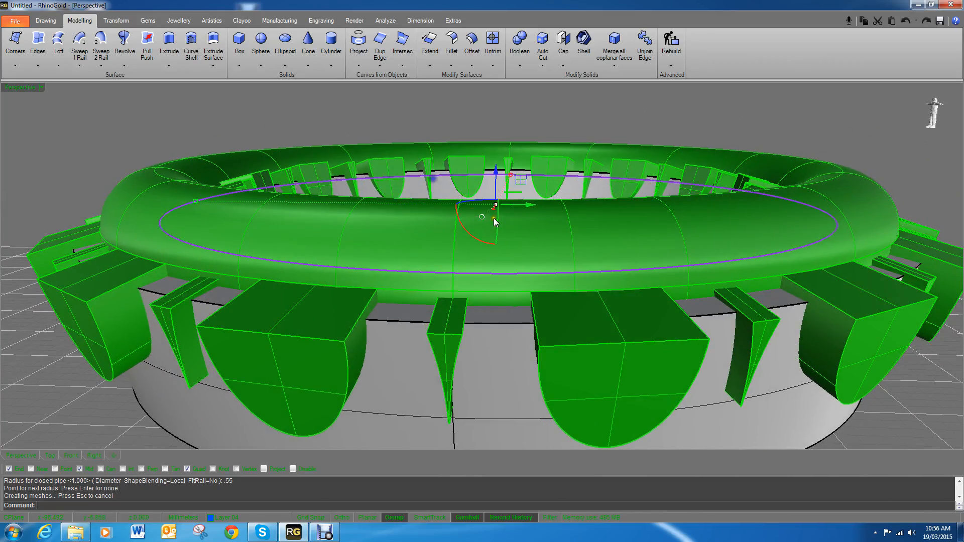
pyautogui.click(426, 211)
pyautogui.moveTo(426, 211); pyautogui.dragTo(521, 197, button='right')
pyautogui.click(72, 455)
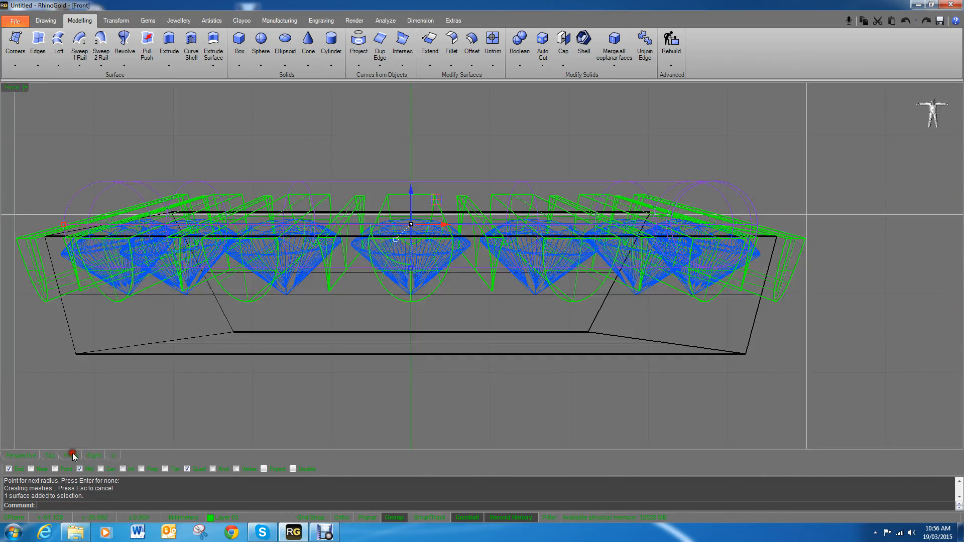
pyautogui.scroll(2, 401, 206)
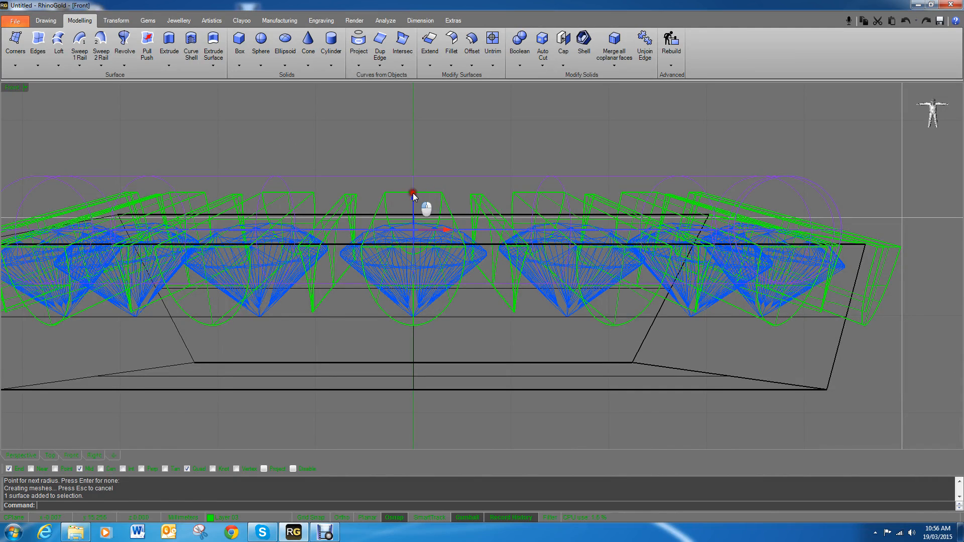
pyautogui.moveTo(413, 196); pyautogui.dragTo(409, 177)
pyautogui.click(36, 455)
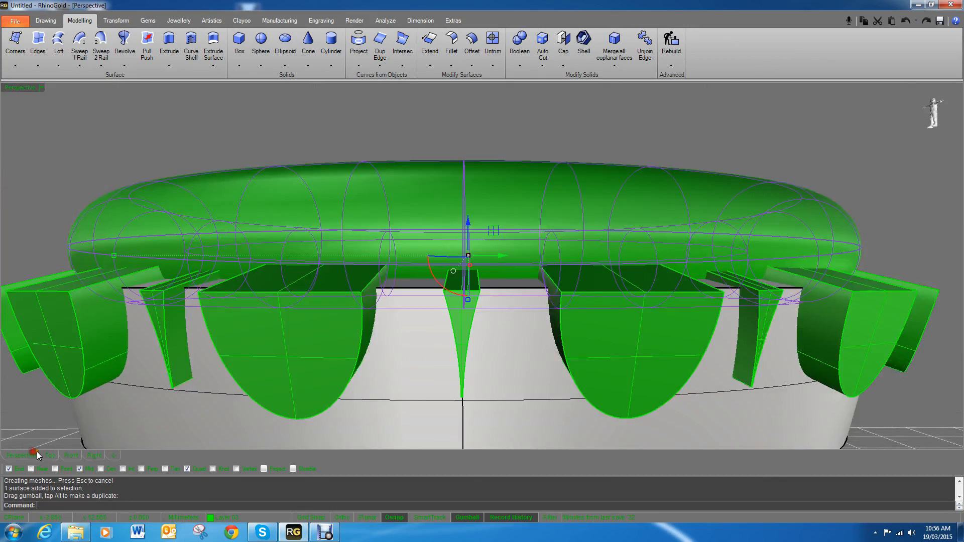
pyautogui.moveTo(322, 359); pyautogui.dragTo(221, 349, button='right')
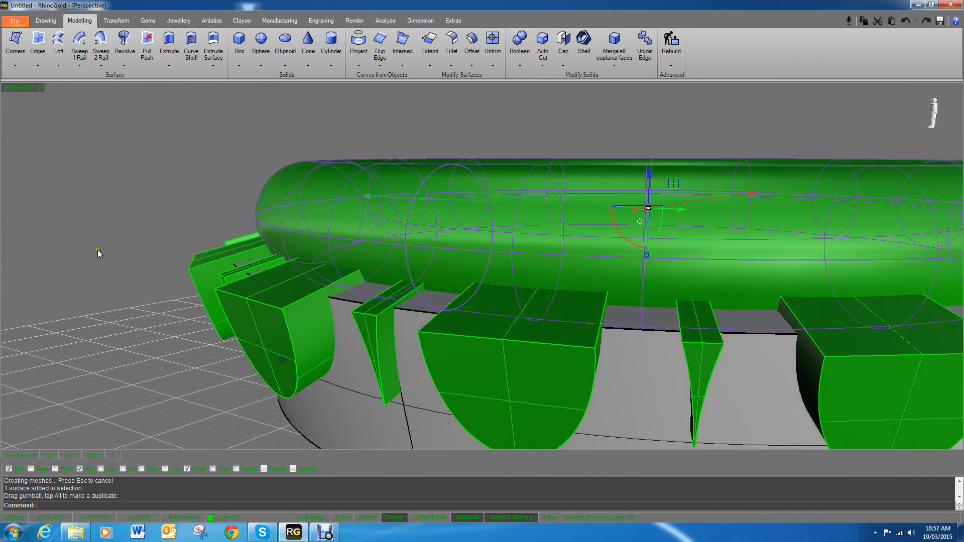
pyautogui.click(104, 239)
# Boolean-subtract the pipe and all U-shaped and V-shaped cutters from the bezel, deleting the cutting objects.
pyautogui.scroll(-5, 226, 207)
pyautogui.moveTo(251, 224); pyautogui.dragTo(618, 183, button='right')
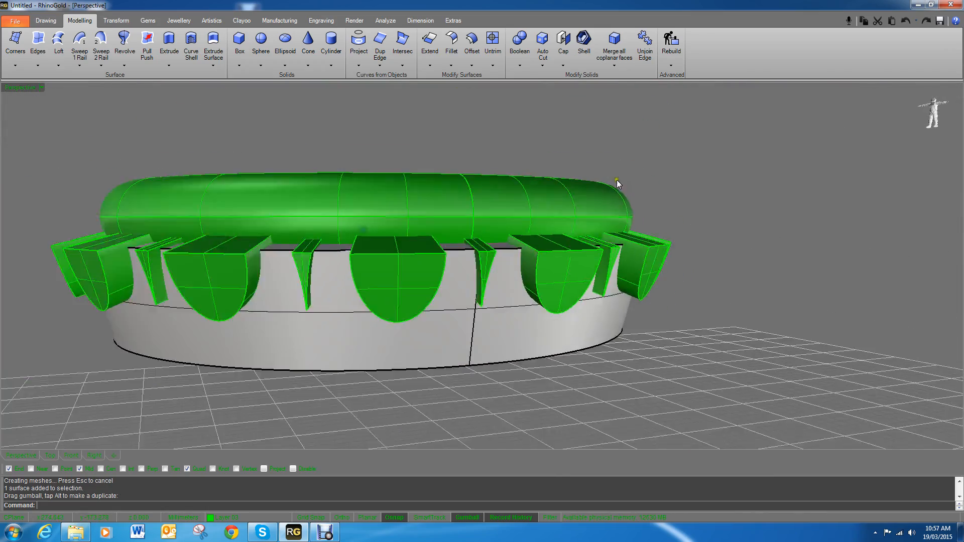
pyautogui.scroll(-5, 618, 183)
pyautogui.moveTo(577, 273); pyautogui.dragTo(467, 156, button='right')
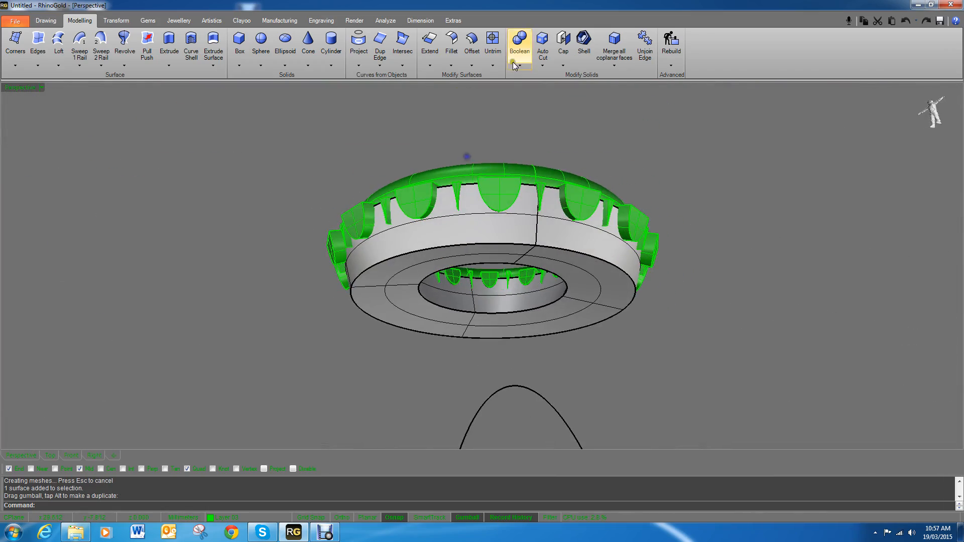
pyautogui.click(513, 65)
pyautogui.click(541, 97)
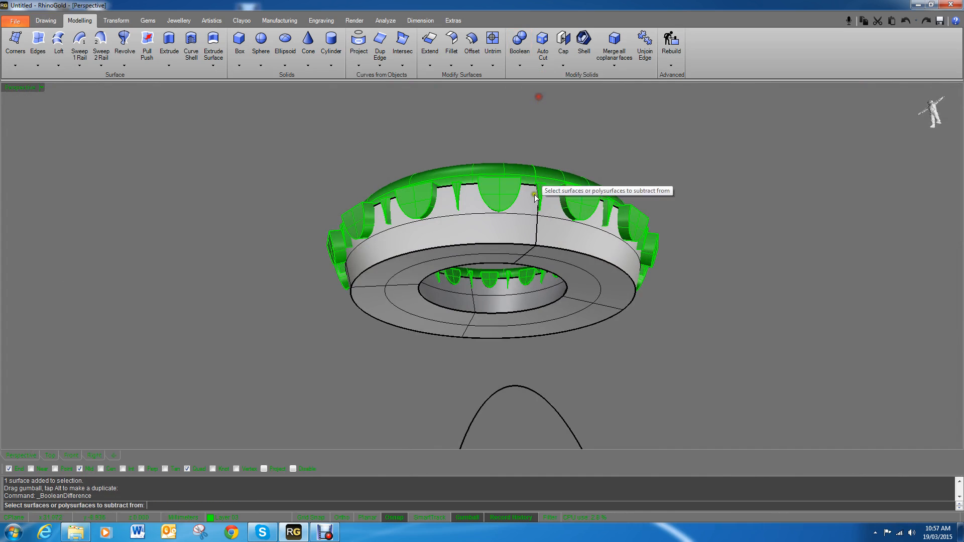
pyautogui.click(537, 228)
pyautogui.press('Return')
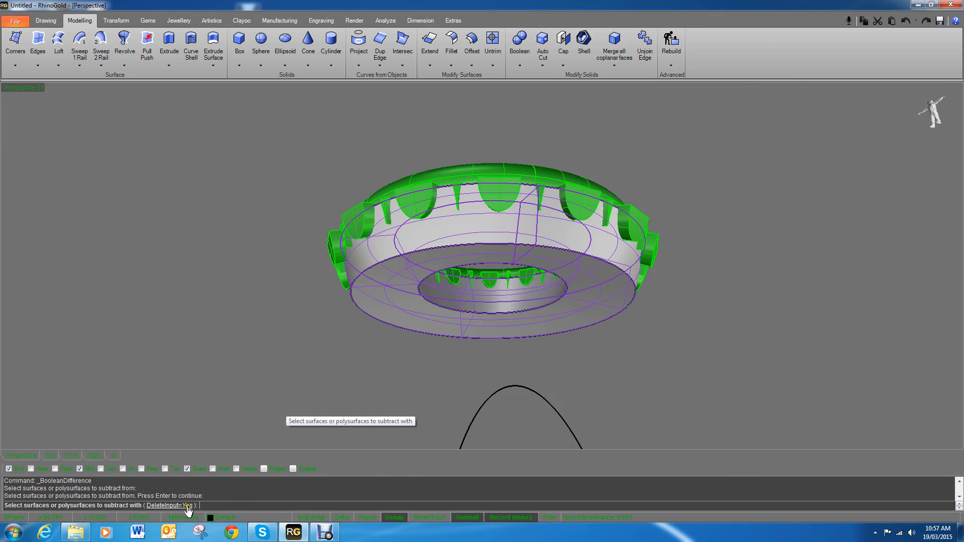
pyautogui.moveTo(230, 252); pyautogui.dragTo(243, 300, button='right')
pyautogui.moveTo(232, 141); pyautogui.dragTo(783, 285)
pyautogui.press('Return')
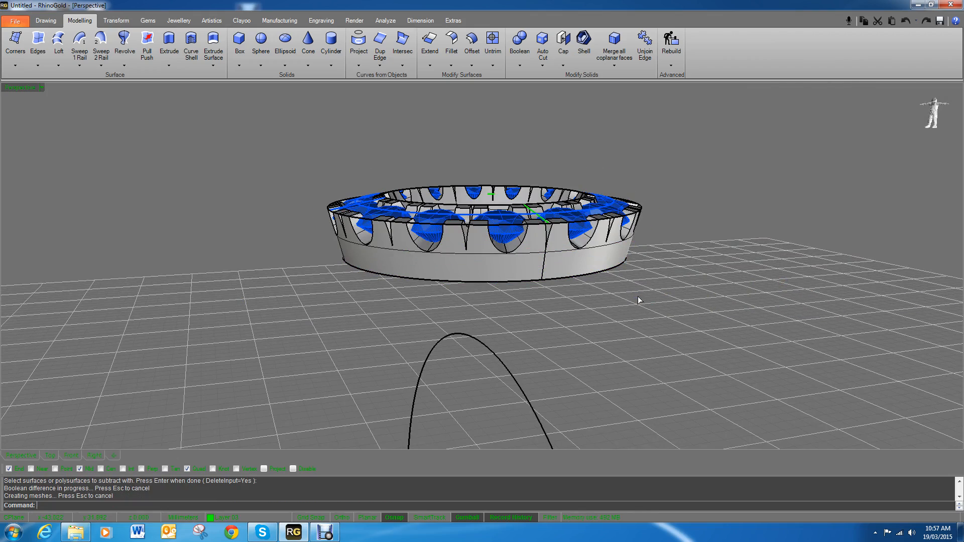
# Delete the leftover circle on the bezel's outer top rim and the circle running through the gems.
pyautogui.moveTo(638, 296); pyautogui.dragTo(715, 329, button='right')
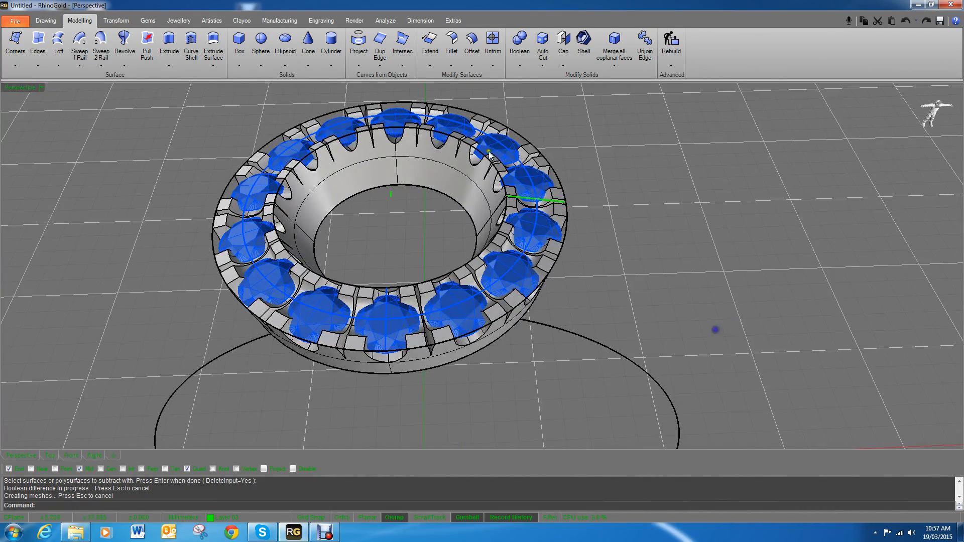
pyautogui.click(463, 107)
pyautogui.press('Delete')
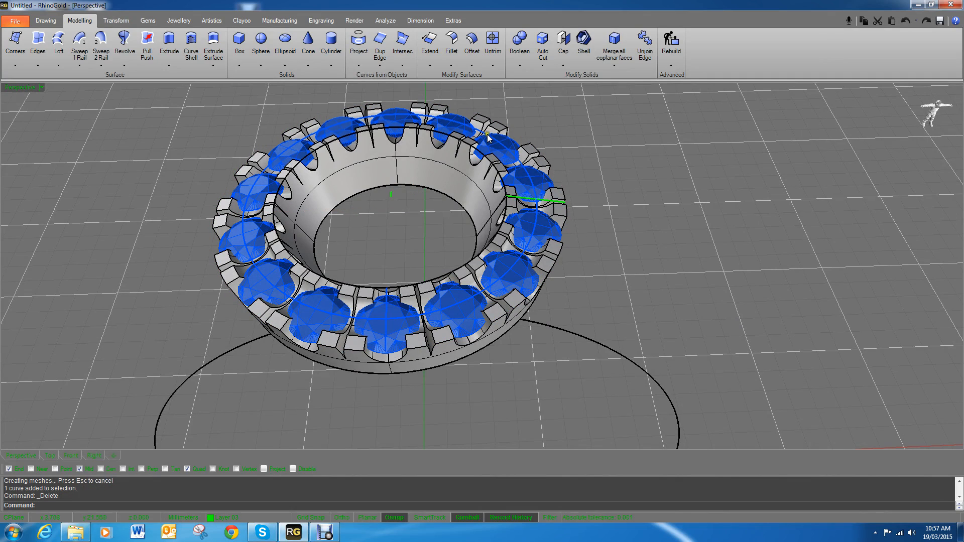
pyautogui.click(485, 132)
pyautogui.press('Delete')
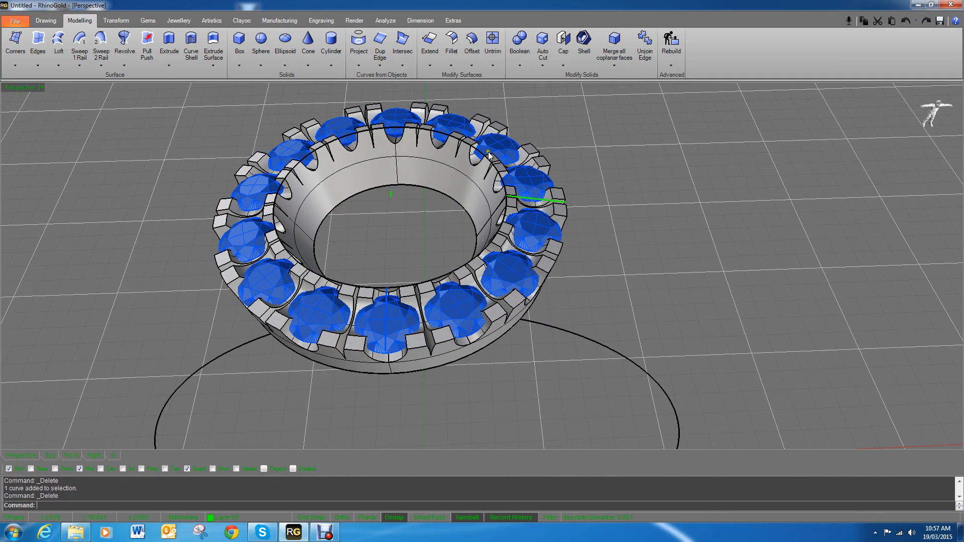
# Select all curves, exclude the large ring gauge circle, and delete the remaining construction curves.
pyautogui.middleClick(599, 173)
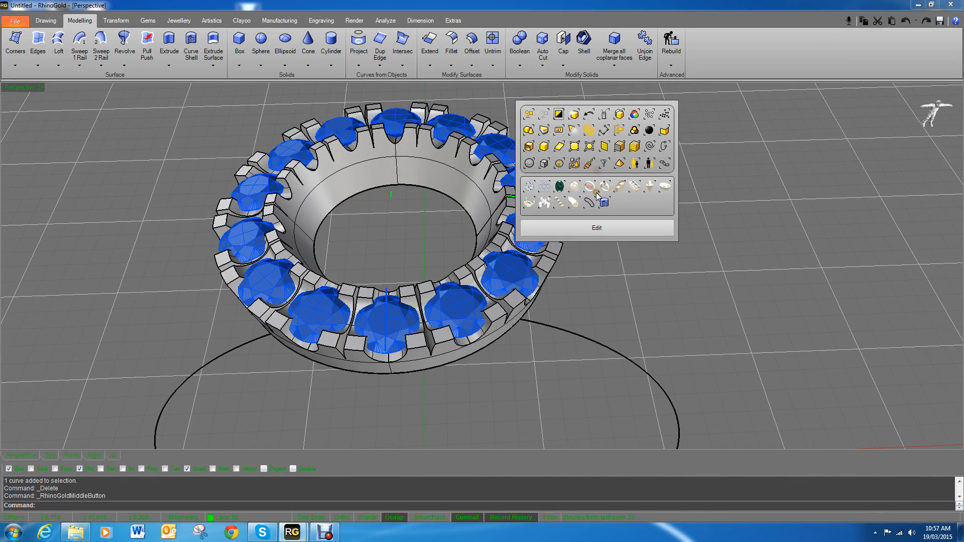
pyautogui.click(664, 163)
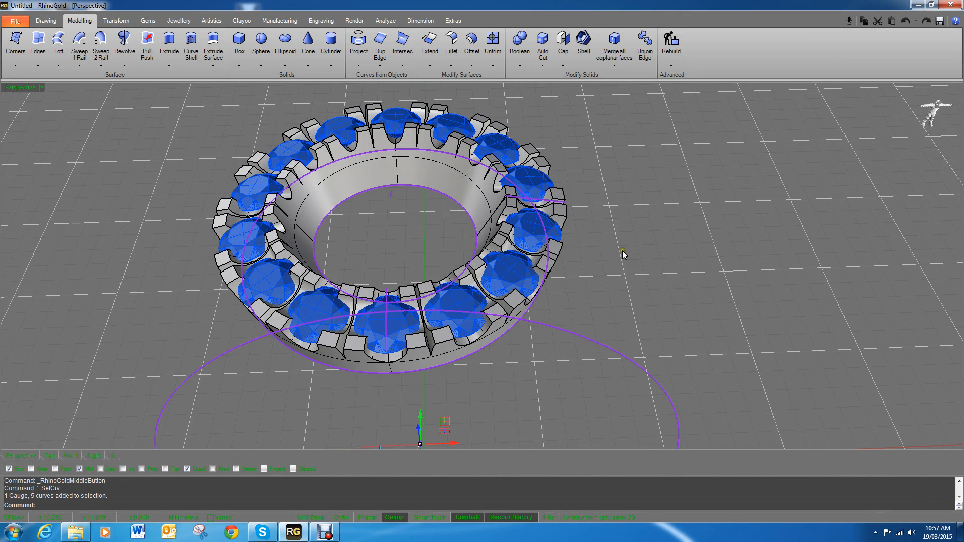
pyautogui.keyDown('ctrl'); pyautogui.click(618, 355); pyautogui.keyUp('ctrl')
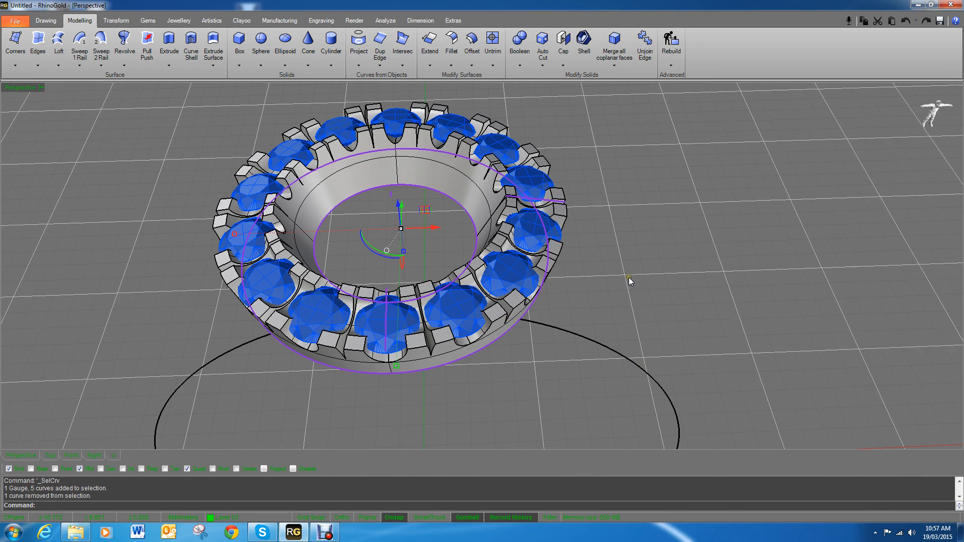
pyautogui.press('Delete')
# Set the Perspective view's display mode to Shaded and show the hidden centre gem.
pyautogui.moveTo(629, 282); pyautogui.dragTo(792, 150, button='right')
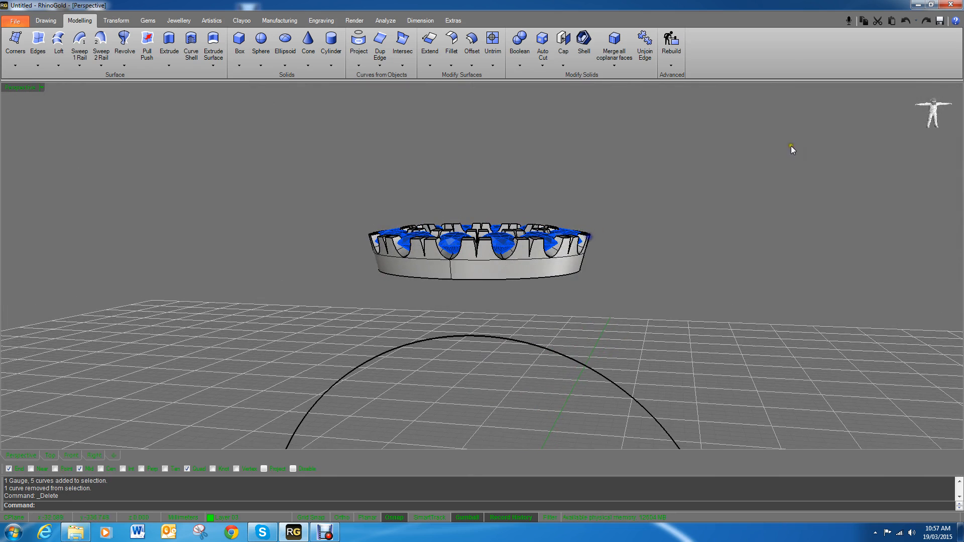
pyautogui.click(885, 111)
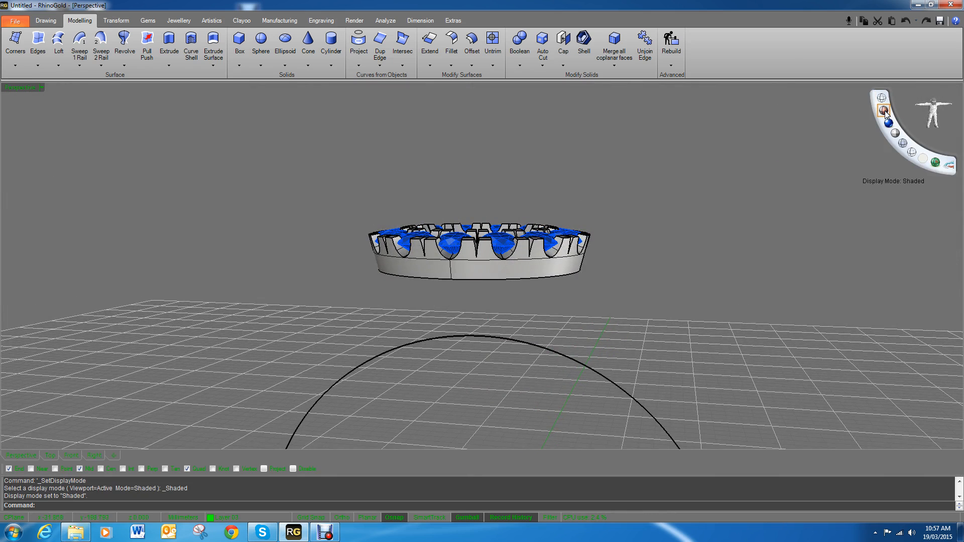
pyautogui.scroll(-1, 883, 103)
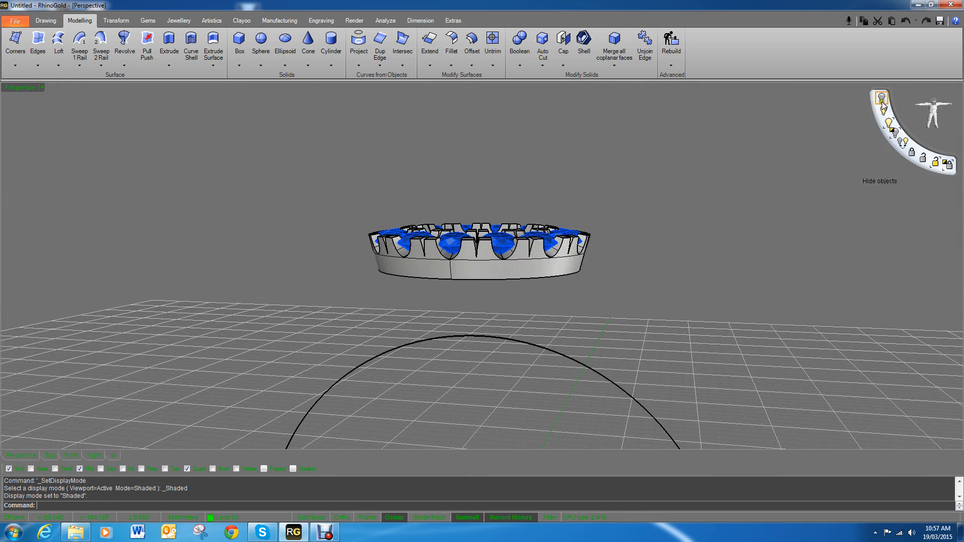
pyautogui.click(883, 113)
pyautogui.moveTo(568, 261); pyautogui.dragTo(544, 281, button='right')
pyautogui.scroll(8, 556, 229)
# Select all gems and start Cutter Studio for them.
pyautogui.middleClick(481, 328)
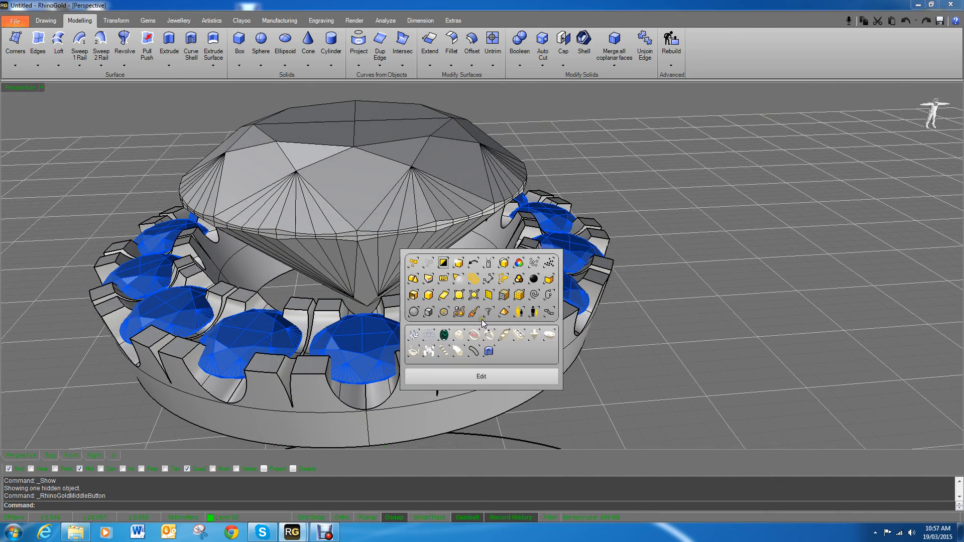
pyautogui.click(414, 336)
pyautogui.click(151, 20)
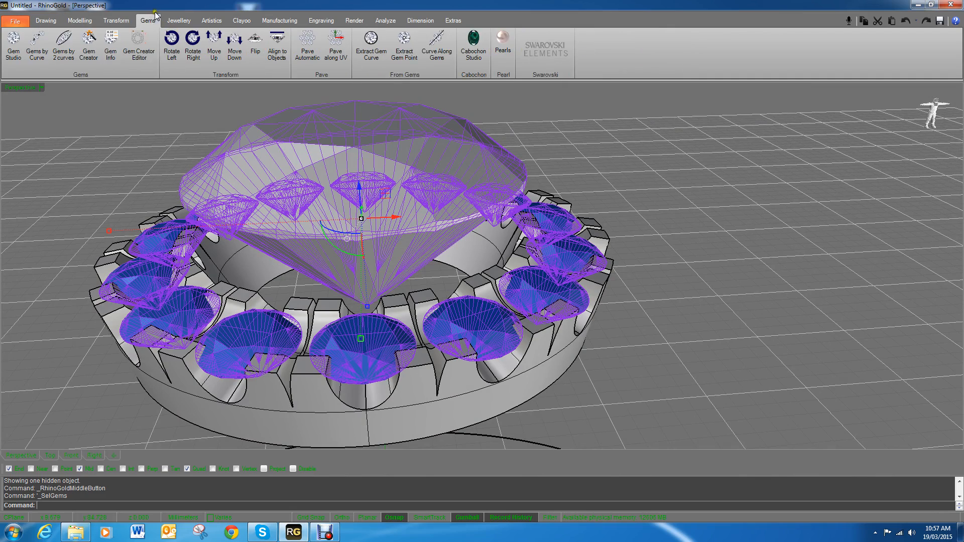
pyautogui.click(179, 20)
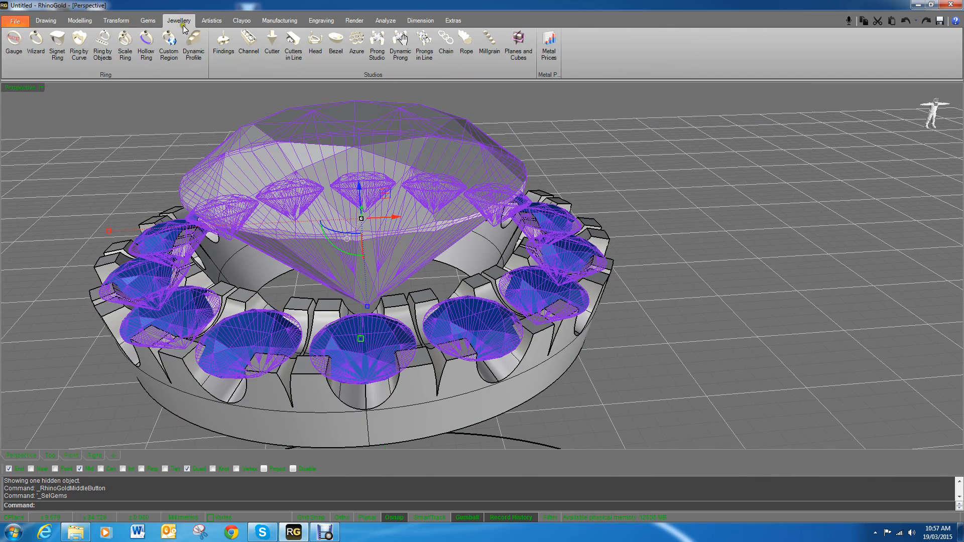
pyautogui.click(272, 45)
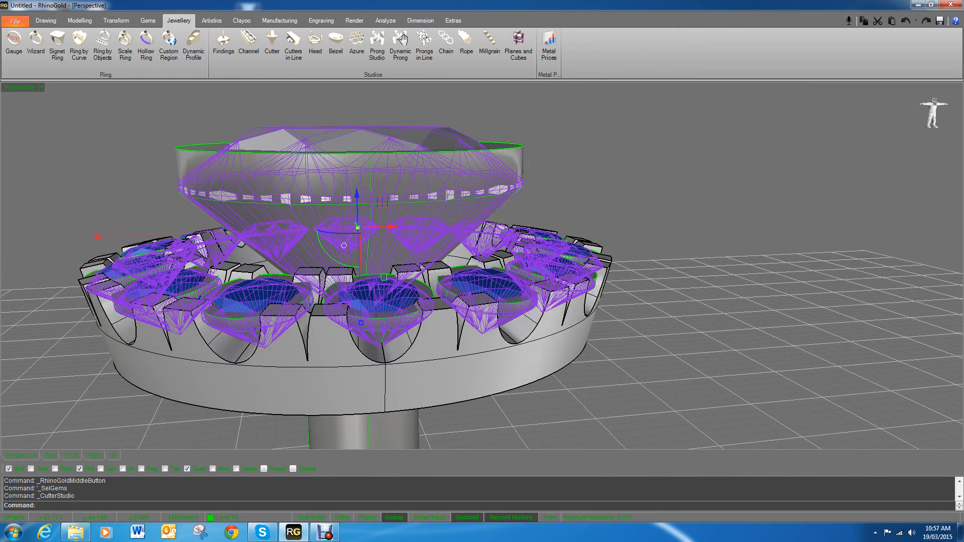
# Shorten the lower part of the gem cutters to 105% so they still pass through the bezel's base.
pyautogui.moveTo(963, 121); pyautogui.dragTo(830, 72)
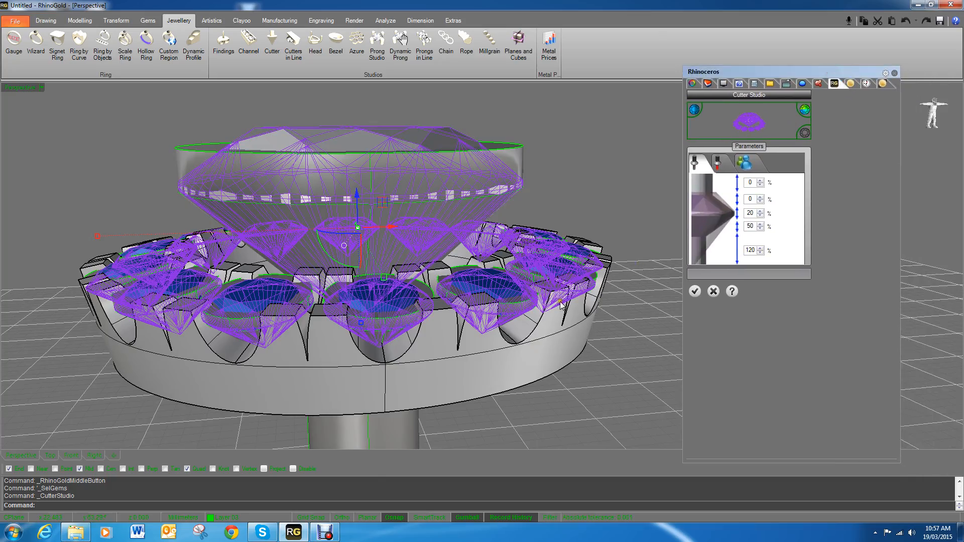
pyautogui.moveTo(561, 305); pyautogui.dragTo(700, 315, button='right')
pyautogui.moveTo(641, 285); pyautogui.dragTo(664, 227, button='right')
pyautogui.click(761, 253)
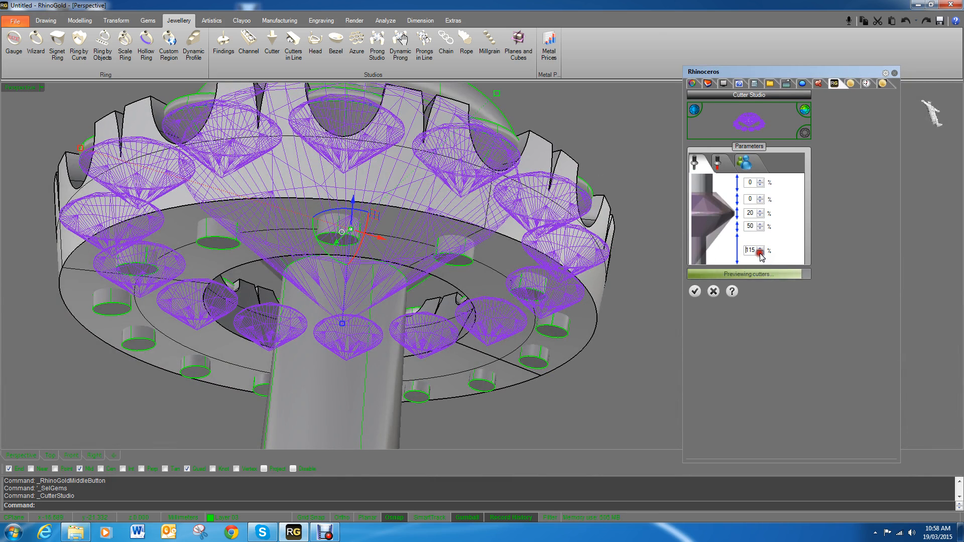
pyautogui.click(761, 253)
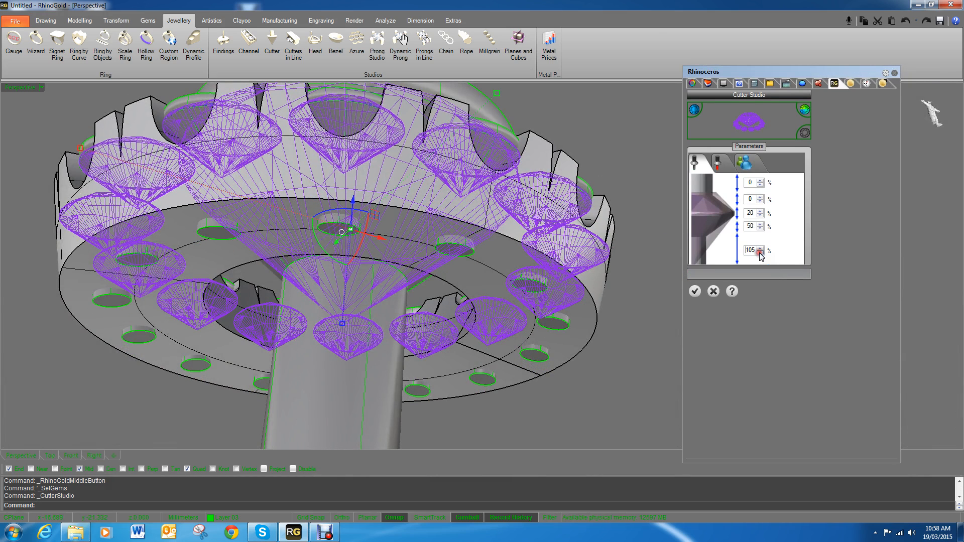
# Widen the lower shaft of the gem cutters to 55%.
pyautogui.click(719, 164)
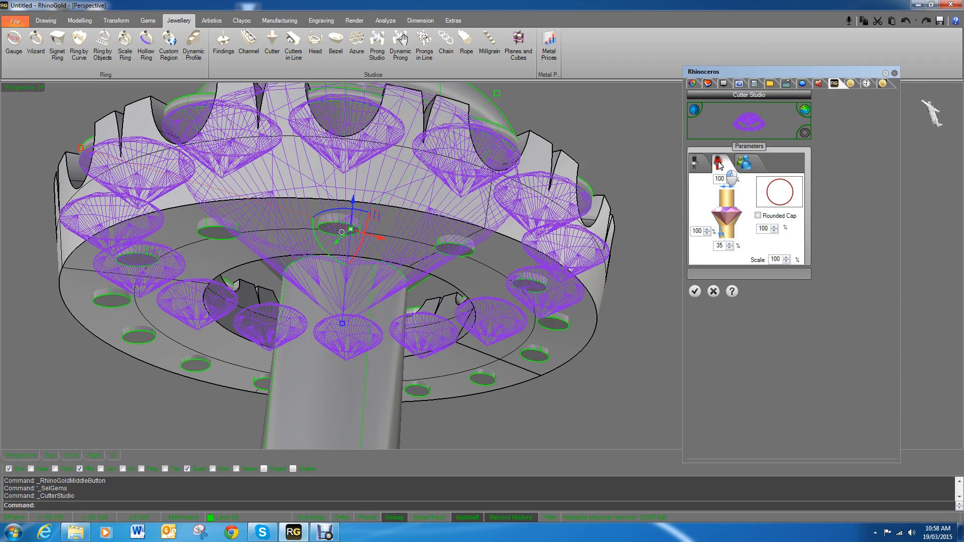
pyautogui.click(729, 243)
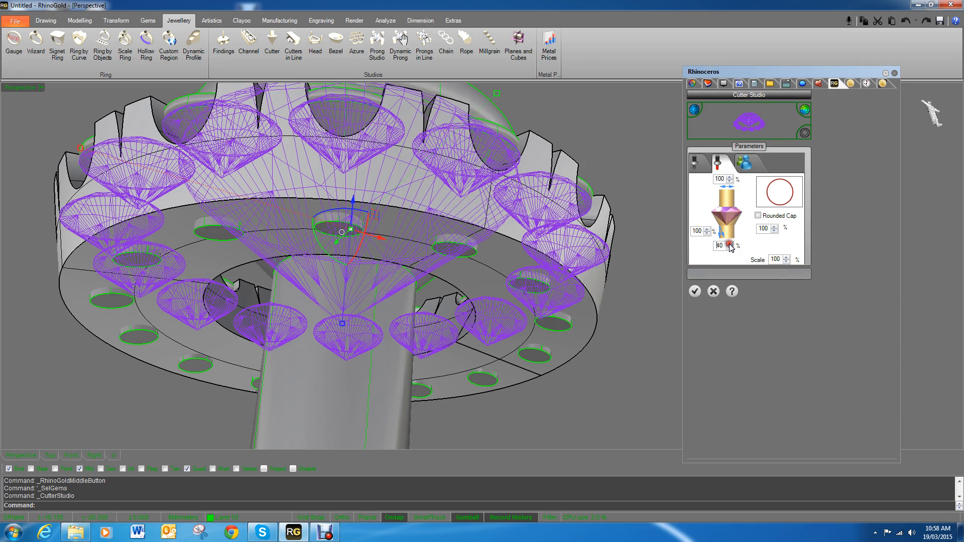
pyautogui.click(729, 243)
pyautogui.click(729, 243)
pyautogui.click(729, 244)
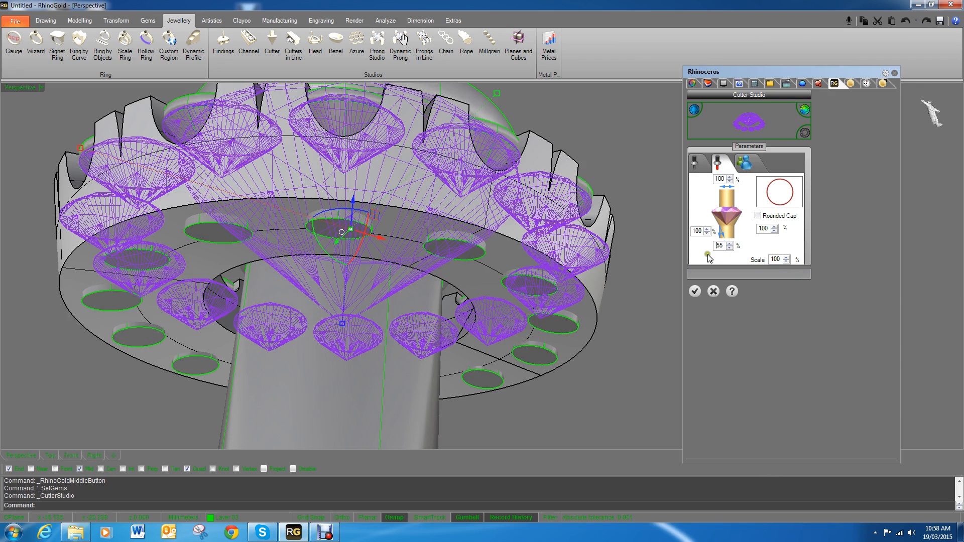
pyautogui.moveTo(673, 302)
pyautogui.mouseDown(button='right')
pyautogui.moveTo(613, 396)
pyautogui.moveTo(667, 306)
pyautogui.mouseUp(button='right')
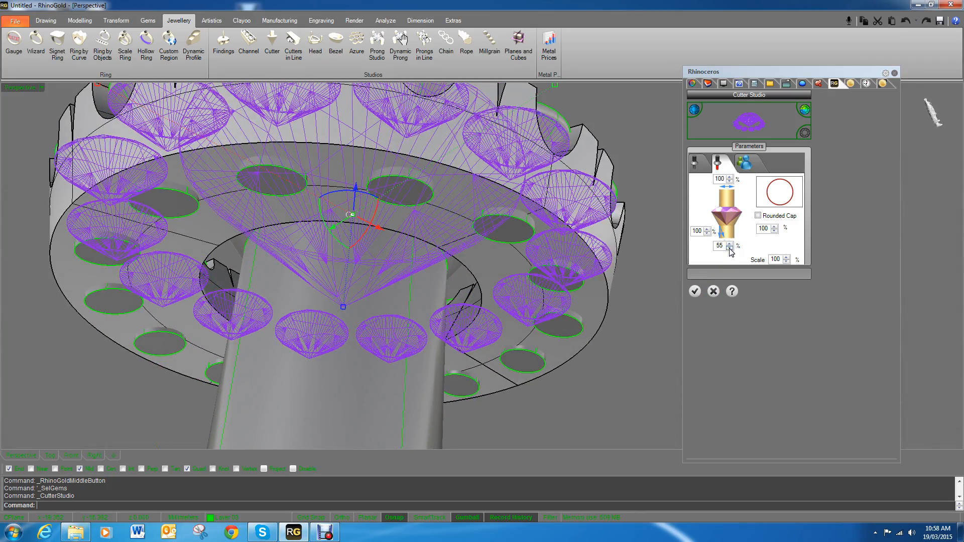
# Set the overall cutter scale to 90% and create the cutters for all the selected gems.
pyautogui.click(787, 262)
pyautogui.click(787, 261)
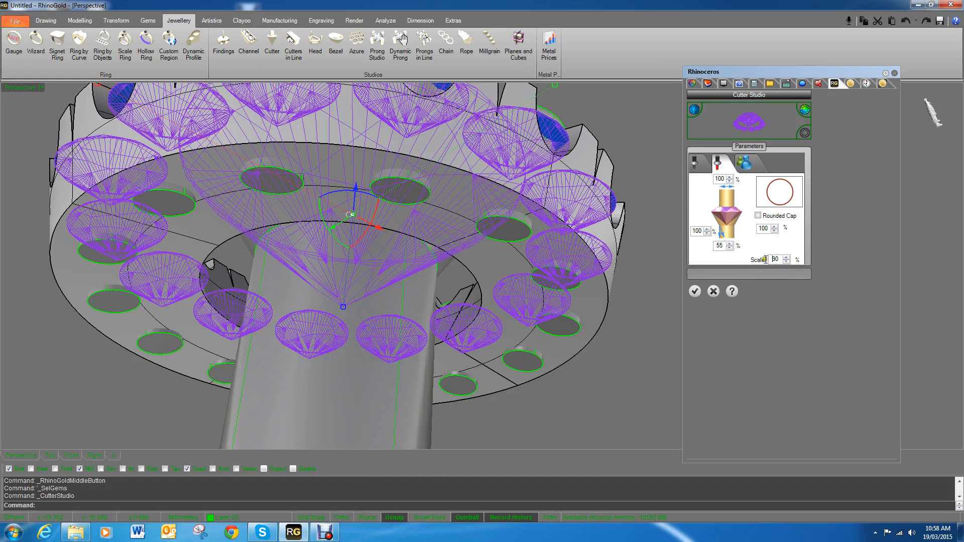
pyautogui.moveTo(663, 299); pyautogui.dragTo(634, 368, button='right')
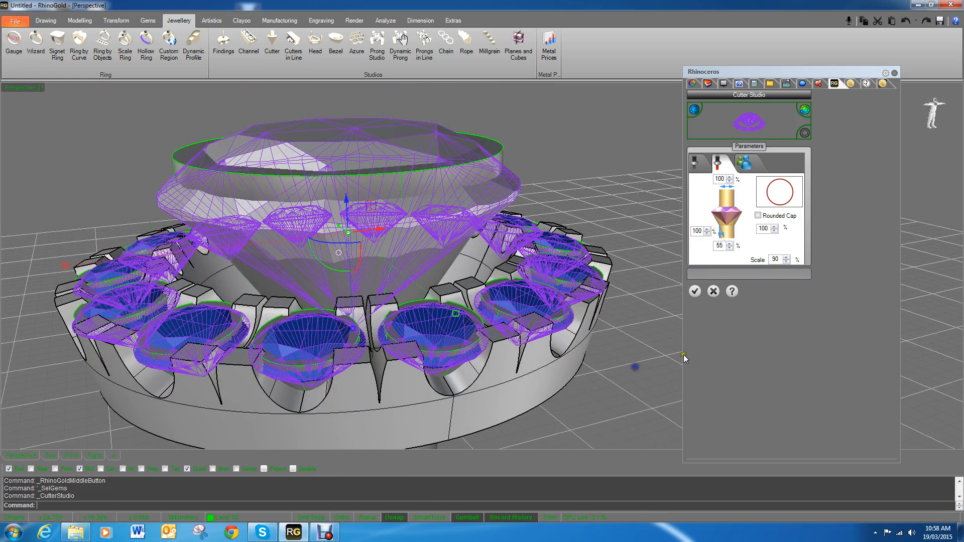
pyautogui.click(696, 292)
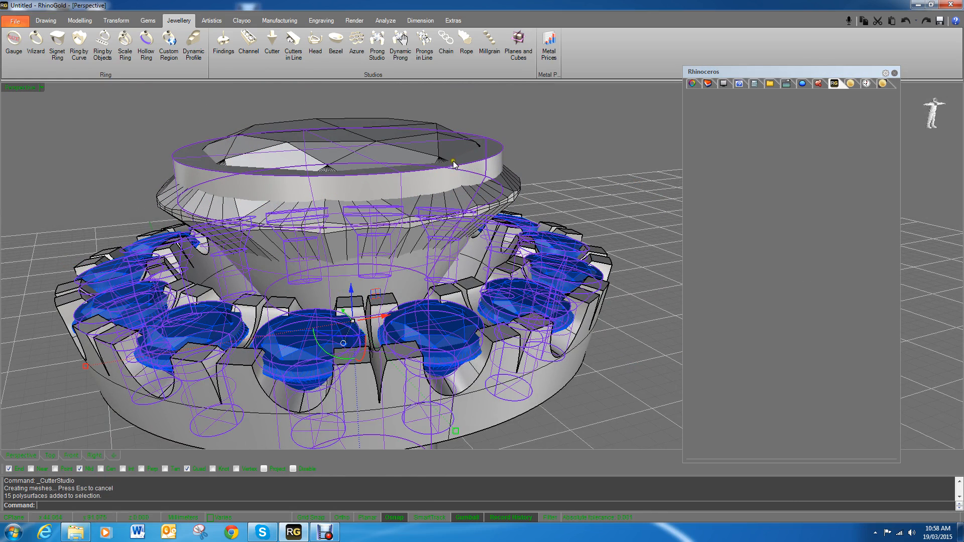
# Subtract the grouped gem cutters from the bezel with Boolean Difference.
pyautogui.click(584, 180)
pyautogui.moveTo(563, 320); pyautogui.dragTo(593, 200, button='right')
pyautogui.moveTo(613, 216); pyautogui.dragTo(512, 258, button='right')
pyautogui.scroll(-6, 513, 261)
pyautogui.moveTo(531, 345); pyautogui.dragTo(531, 266, button='right')
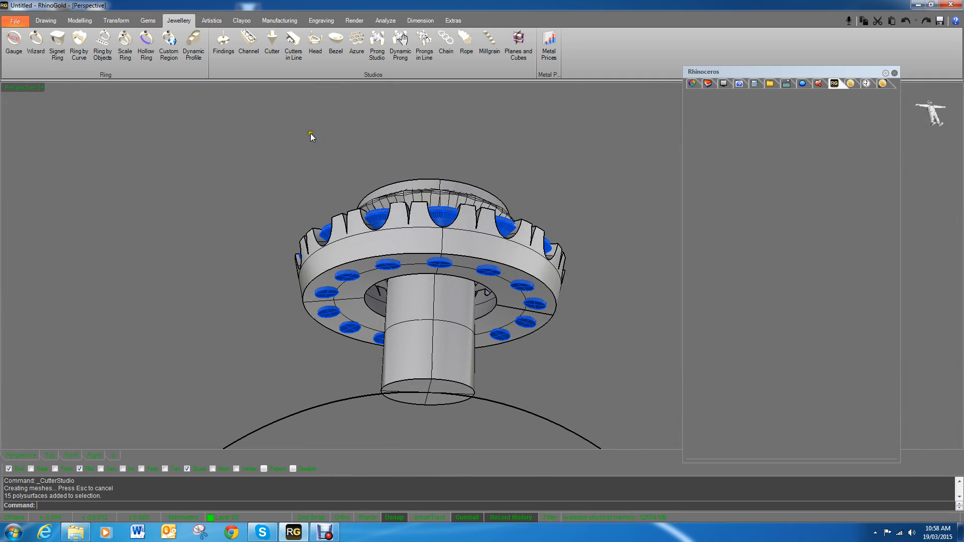
pyautogui.click(55, 21)
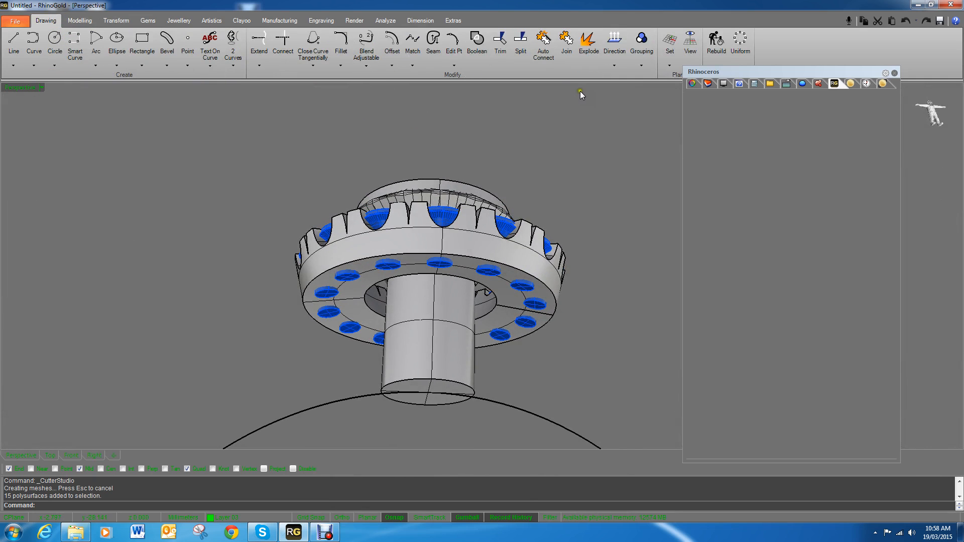
pyautogui.scroll(-1, 106, 40)
pyautogui.click(527, 67)
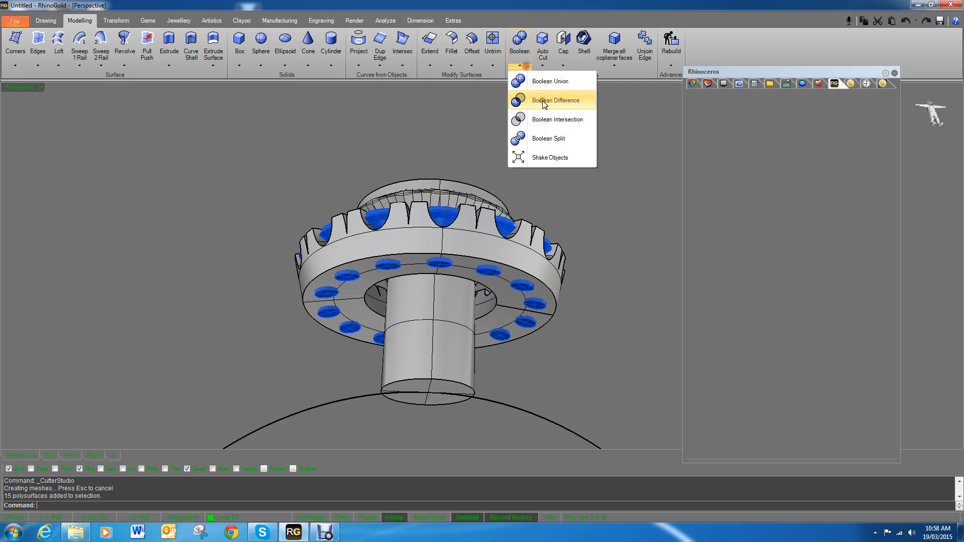
pyautogui.click(547, 100)
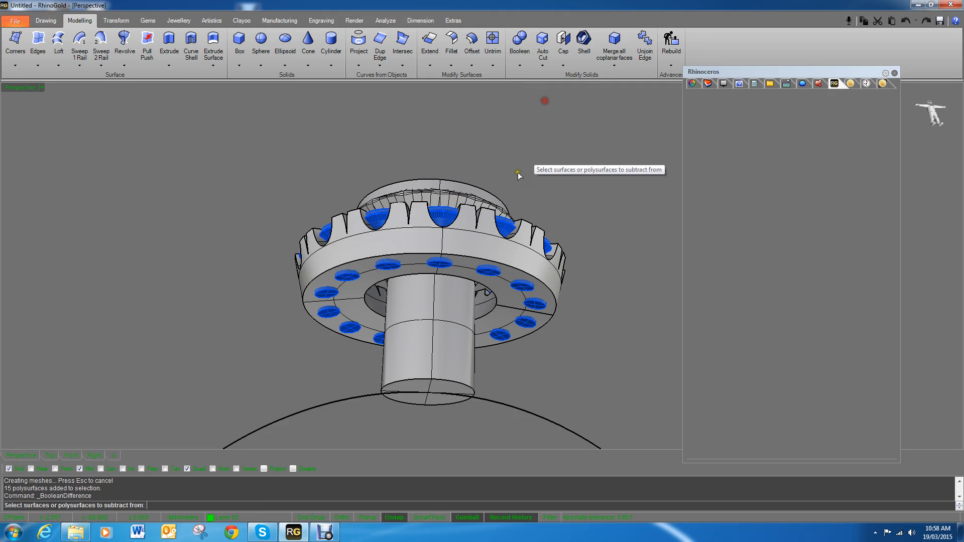
pyautogui.click(486, 249)
pyautogui.rightClick(579, 252)
pyautogui.click(496, 272)
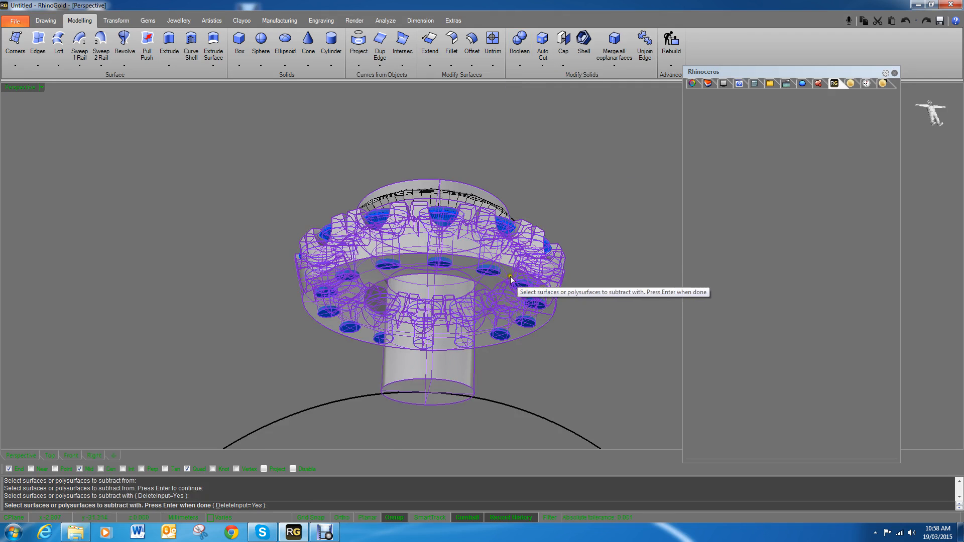
pyautogui.moveTo(558, 222); pyautogui.dragTo(558, 271, button='right')
pyautogui.rightClick(586, 209)
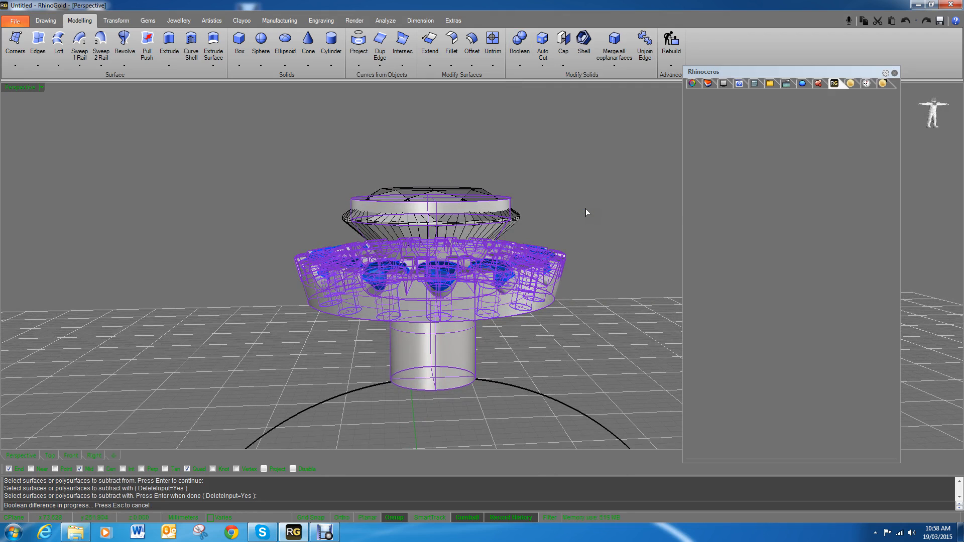
pyautogui.moveTo(586, 209); pyautogui.dragTo(522, 223, button='right')
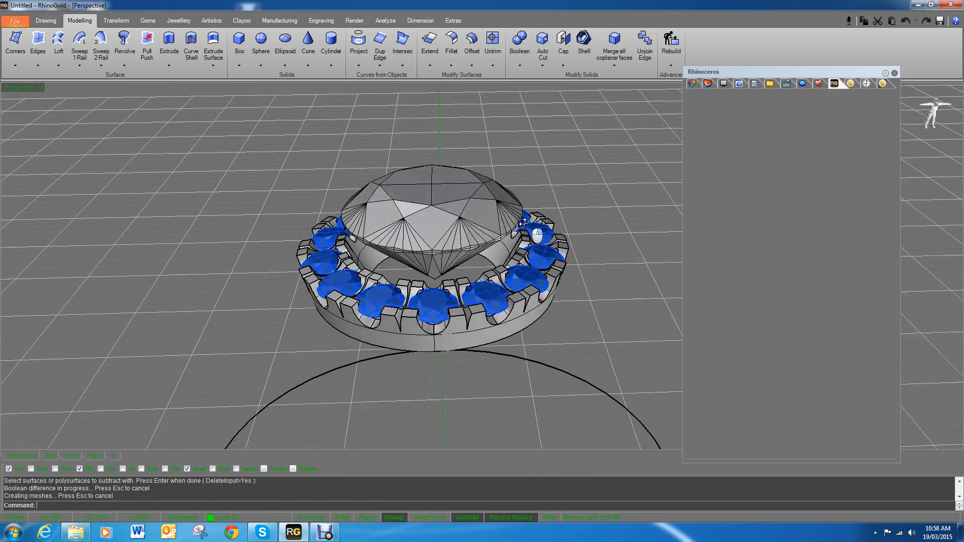
# Select all the gems and hide them, leaving only the cut bezel on display.
pyautogui.middleClick(503, 221)
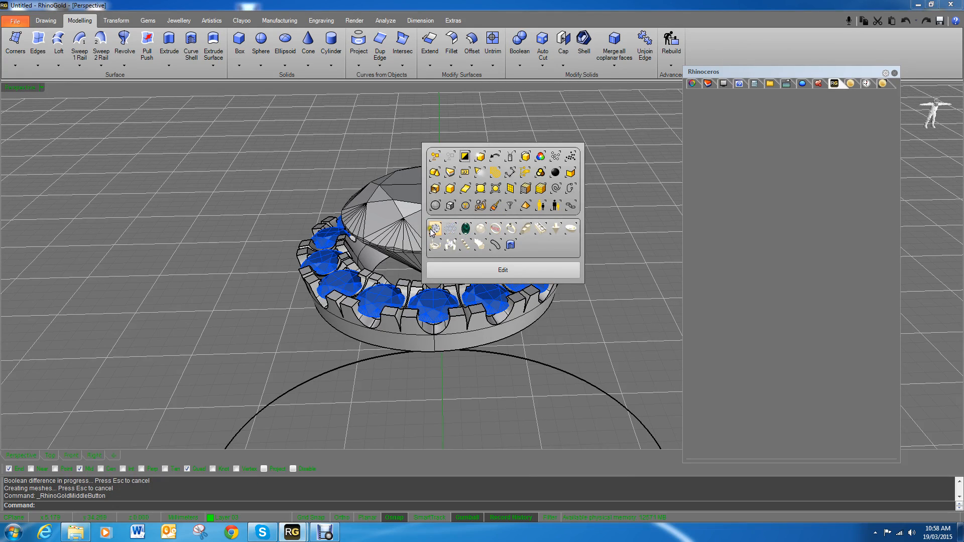
pyautogui.click(435, 229)
pyautogui.moveTo(786, 76); pyautogui.dragTo(963, 97)
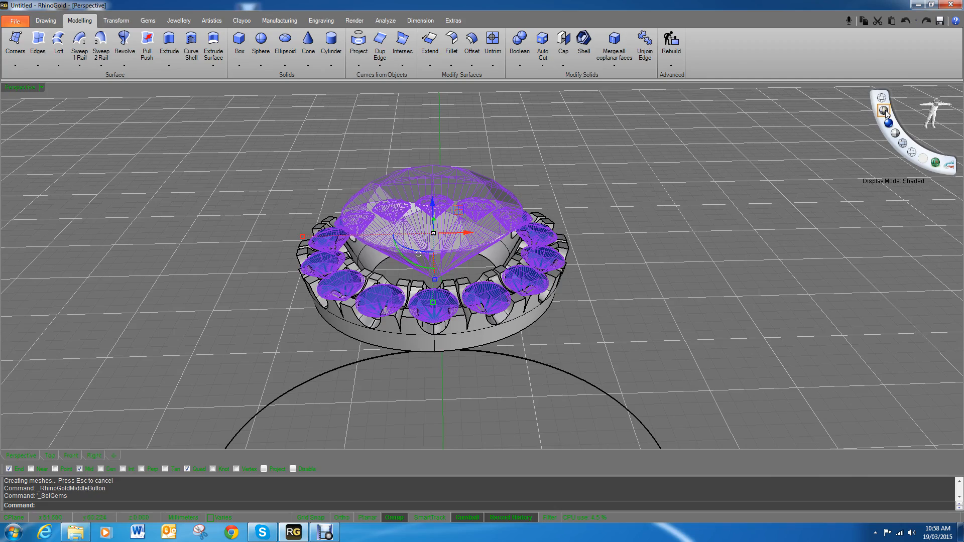
pyautogui.scroll(-1, 886, 114)
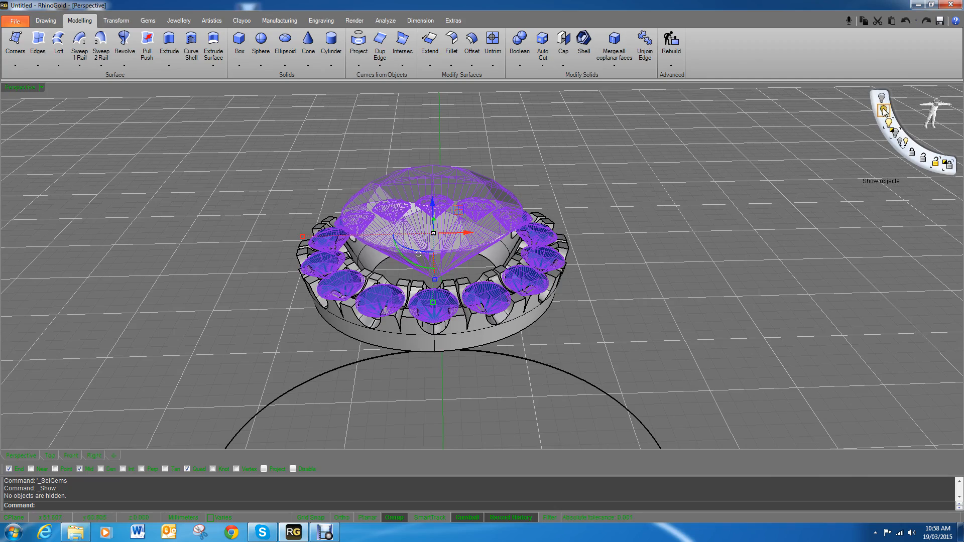
pyautogui.click(884, 111)
# Examine the through holes on the bezel's underside and the gem seats and prongs along its top.
pyautogui.moveTo(593, 312); pyautogui.dragTo(545, 162, button='right')
pyautogui.scroll(-7, 598, 187)
pyautogui.moveTo(643, 193); pyautogui.dragTo(654, 140, button='right')
pyautogui.scroll(5, 599, 216)
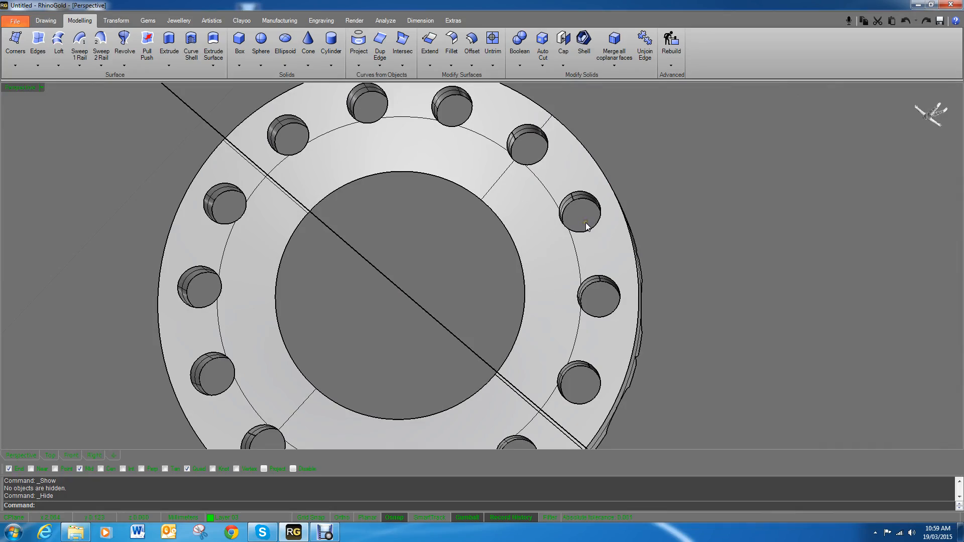
pyautogui.moveTo(596, 230); pyautogui.dragTo(667, 253, button='right')
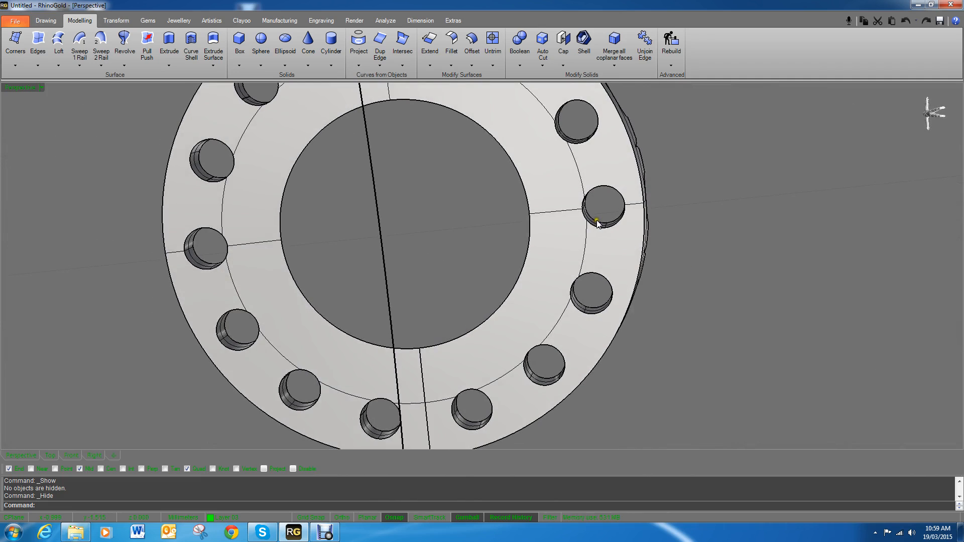
pyautogui.moveTo(573, 222); pyautogui.dragTo(666, 298, button='right')
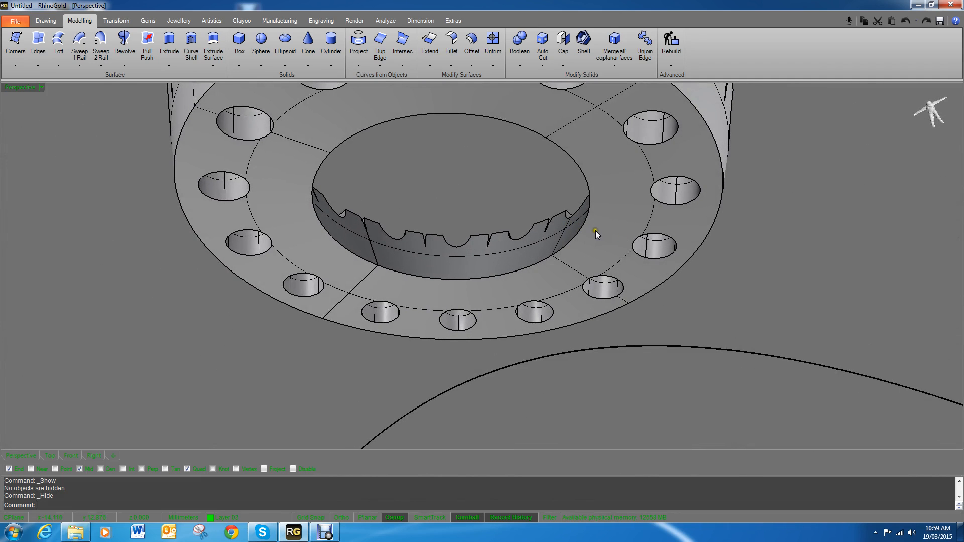
pyautogui.moveTo(603, 257); pyautogui.dragTo(640, 400, button='right')
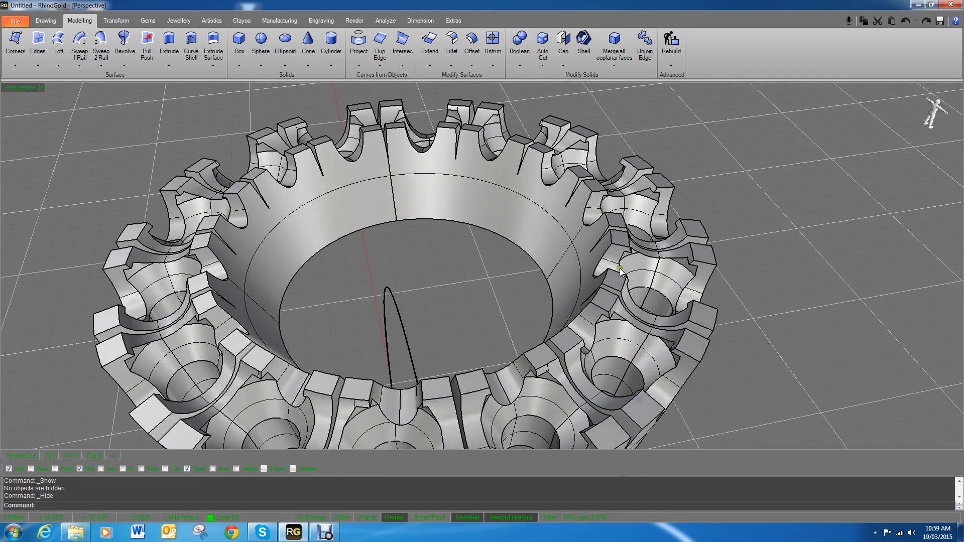
pyautogui.moveTo(635, 319); pyautogui.dragTo(643, 292, button='right')
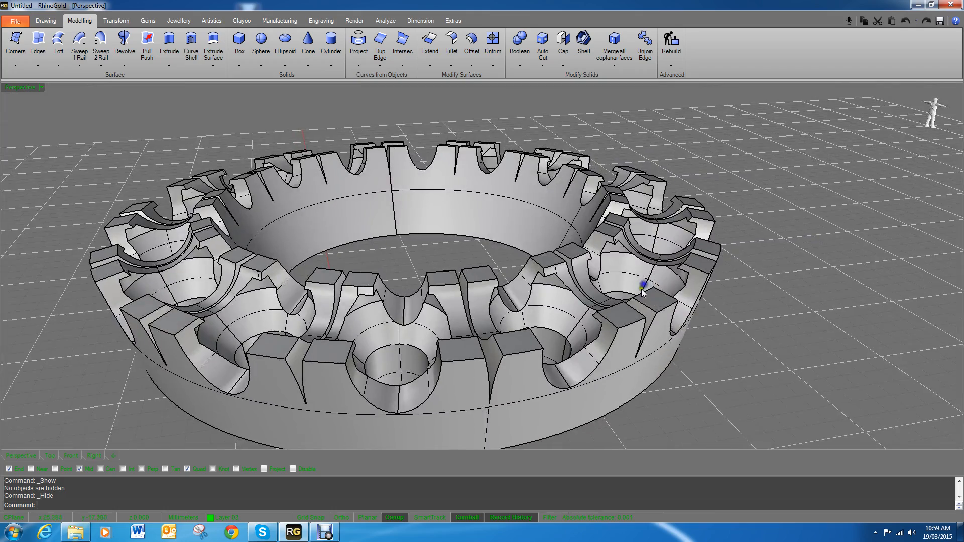
pyautogui.moveTo(600, 319); pyautogui.dragTo(646, 302, button='right')
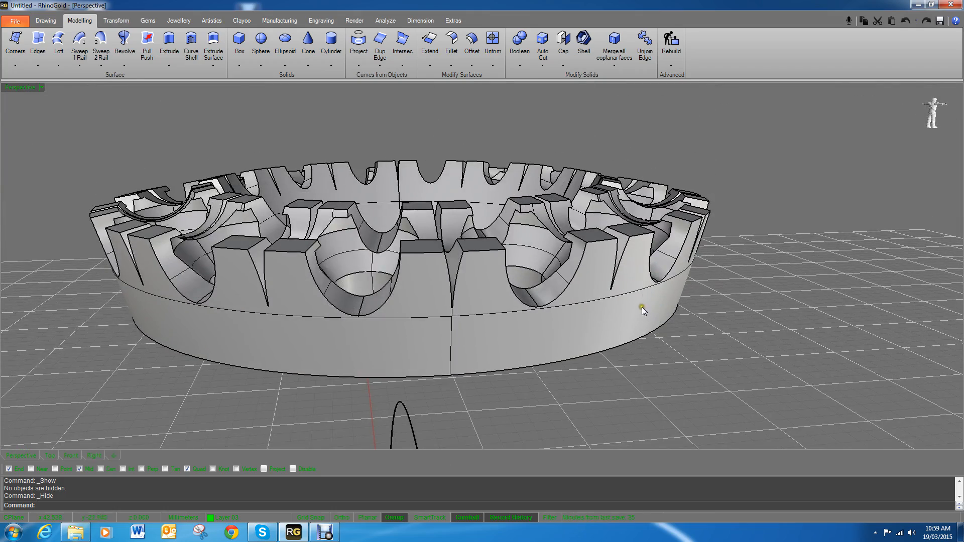
# Undo the hiding of the gems and the Boolean Difference, and clear the selection.
pyautogui.hotkey('ctrl', 'z')
pyautogui.hotkey('ctrl', 'z')
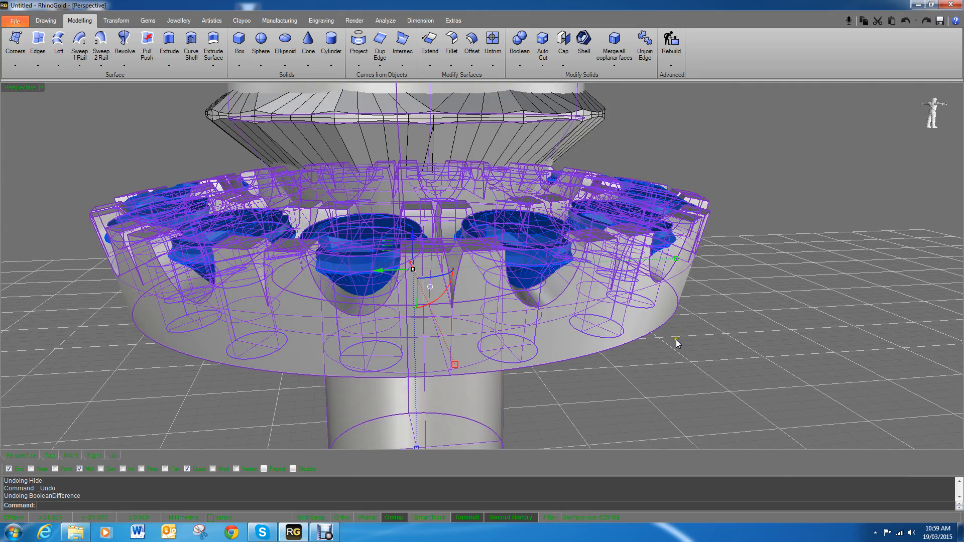
pyautogui.press('Escape')
pyautogui.moveTo(690, 343); pyautogui.dragTo(680, 373, button='right')
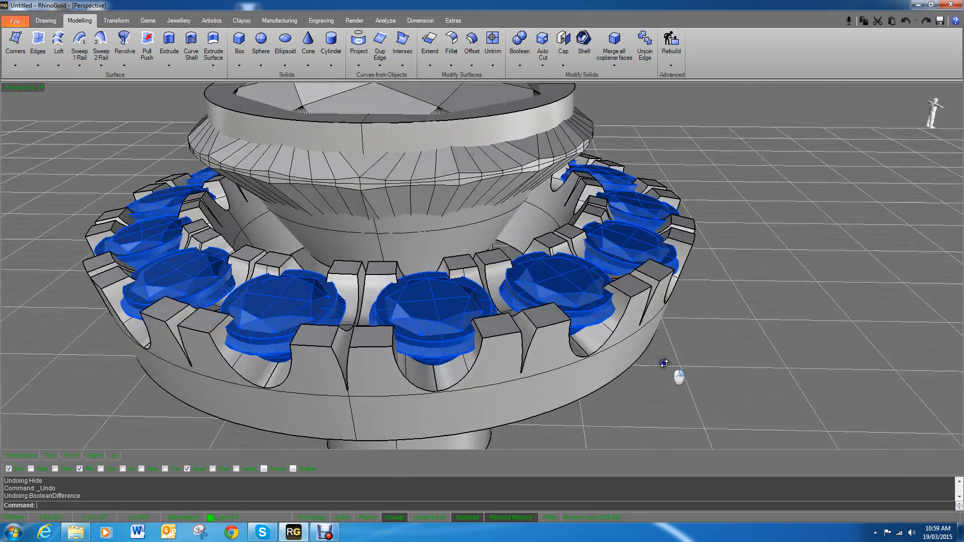
# Select the grouped gem cutters, ungroup them, and clear the selection.
pyautogui.click(603, 309)
pyautogui.moveTo(700, 327)
pyautogui.mouseDown(button='right')
pyautogui.moveTo(705, 265)
pyautogui.moveTo(707, 275)
pyautogui.mouseUp(button='right')
pyautogui.click(46, 21)
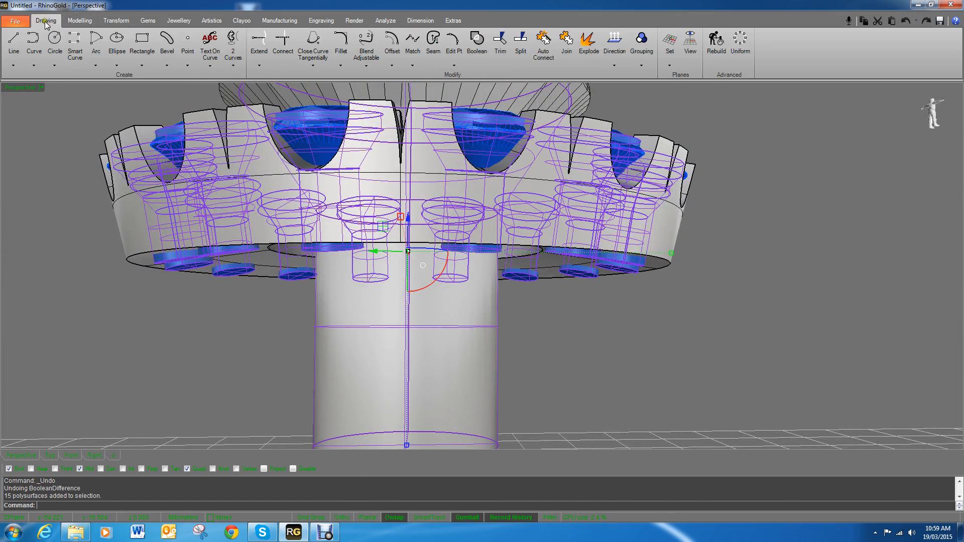
pyautogui.click(644, 66)
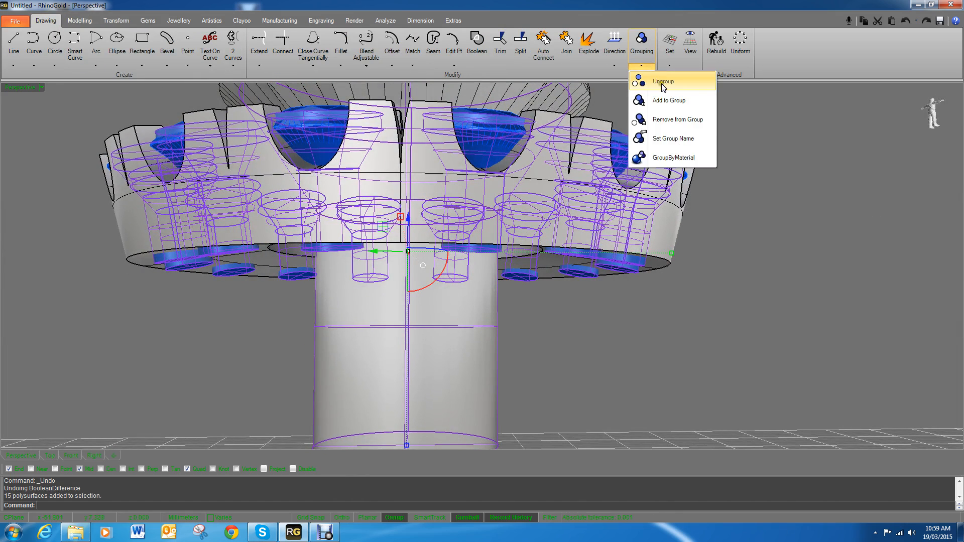
pyautogui.click(662, 82)
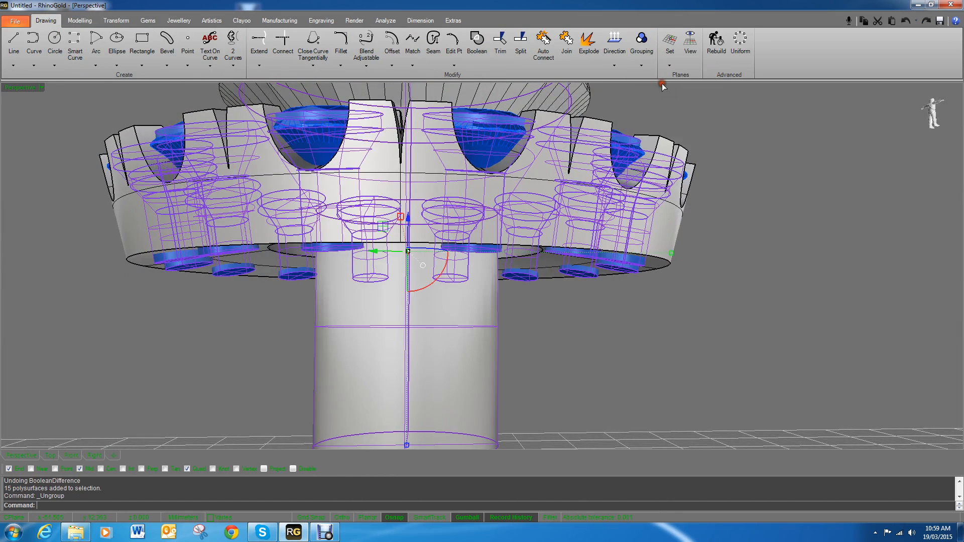
pyautogui.click(644, 65)
pyautogui.click(772, 215)
# Delete the large cutter belonging to the centre gem.
pyautogui.moveTo(737, 242); pyautogui.dragTo(662, 295, button='right')
pyautogui.scroll(-2, 667, 292)
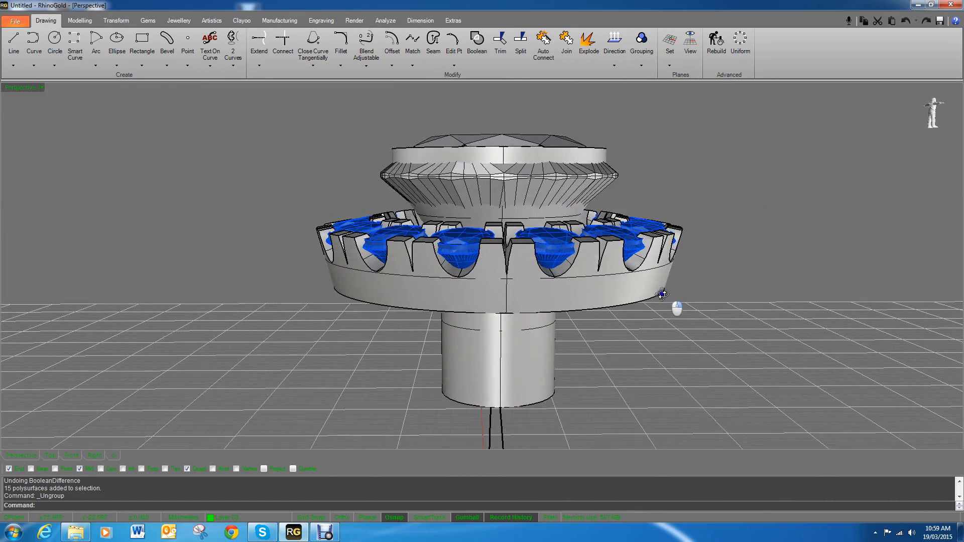
pyautogui.click(500, 159)
pyautogui.press('Delete')
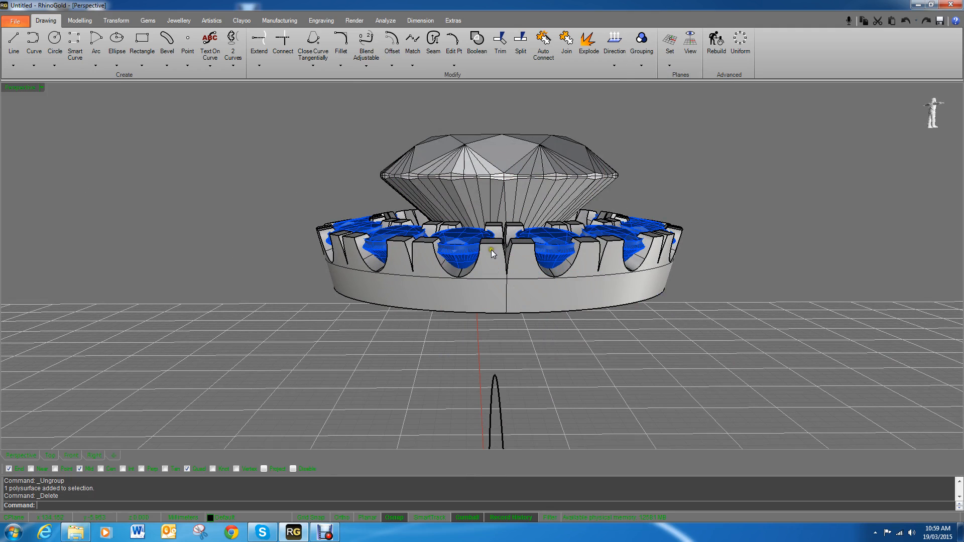
# Delete the individual cutters of two neighbouring halo gems at the front of the bezel.
pyautogui.scroll(3, 491, 249)
pyautogui.click(457, 257)
pyautogui.press('Delete')
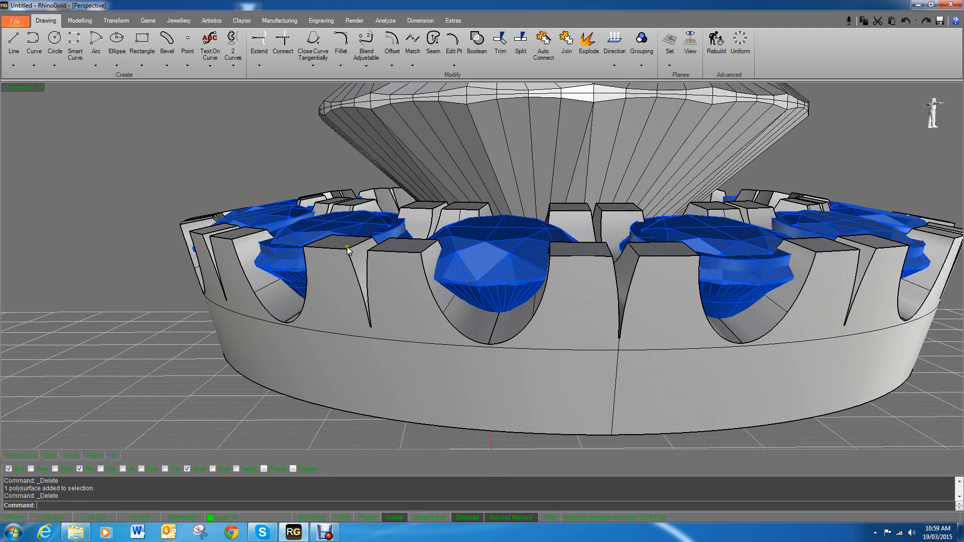
pyautogui.click(288, 256)
pyautogui.press('Delete')
pyautogui.scroll(-5, 459, 266)
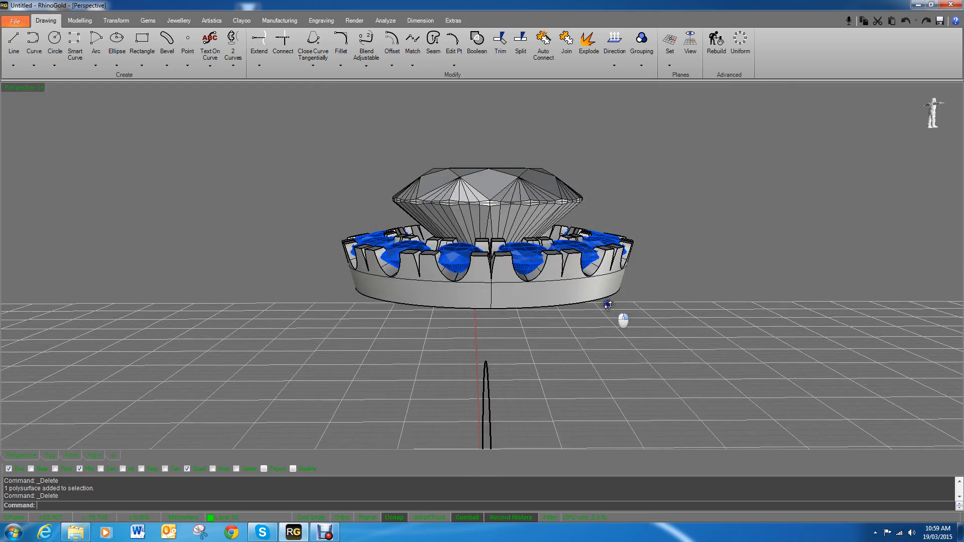
# Delete the individual cutters of the next three halo gems around the front of the bezel.
pyautogui.moveTo(608, 305); pyautogui.dragTo(460, 334, button='right')
pyautogui.moveTo(519, 311); pyautogui.dragTo(672, 348, button='right')
pyautogui.scroll(5, 405, 306)
pyautogui.moveTo(405, 306); pyautogui.dragTo(435, 300, button='right')
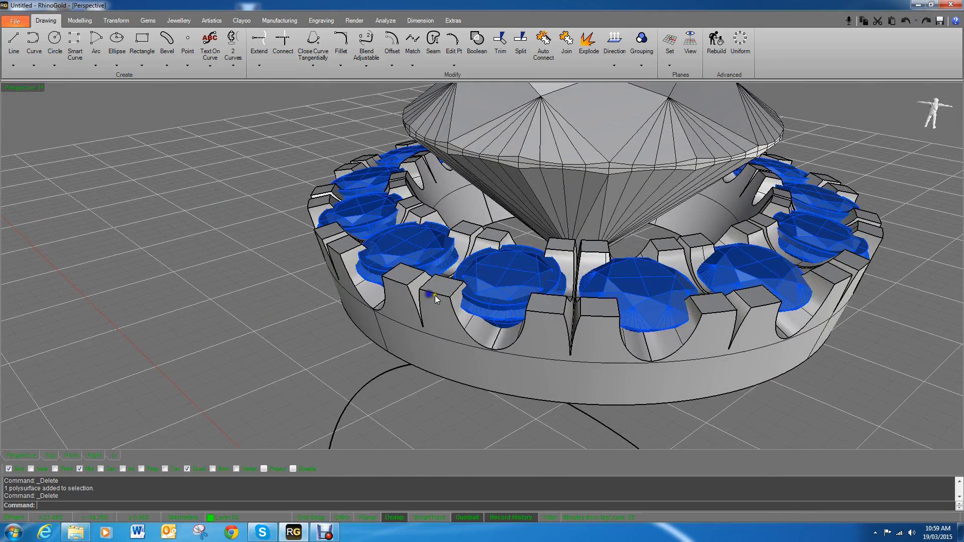
pyautogui.click(508, 304)
pyautogui.press('Delete')
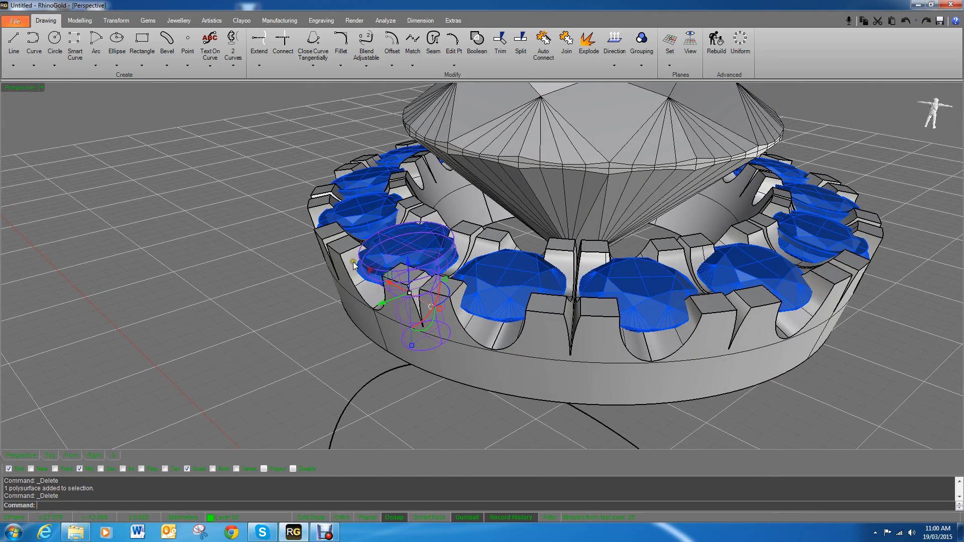
pyautogui.moveTo(318, 215); pyautogui.dragTo(436, 245, button='right')
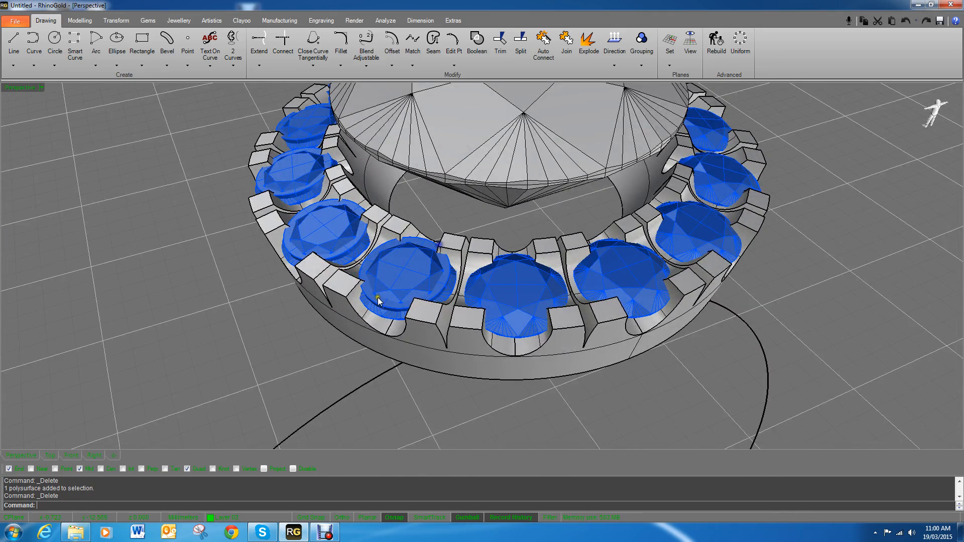
pyautogui.click(379, 301)
pyautogui.press('Delete')
pyautogui.click(290, 252)
pyautogui.press('Delete')
# Continue around the halo and delete the cutters of three further neighbouring gems.
pyautogui.moveTo(352, 224); pyautogui.dragTo(601, 203, button='right')
pyautogui.click(254, 288)
pyautogui.press('Delete')
pyautogui.click(186, 226)
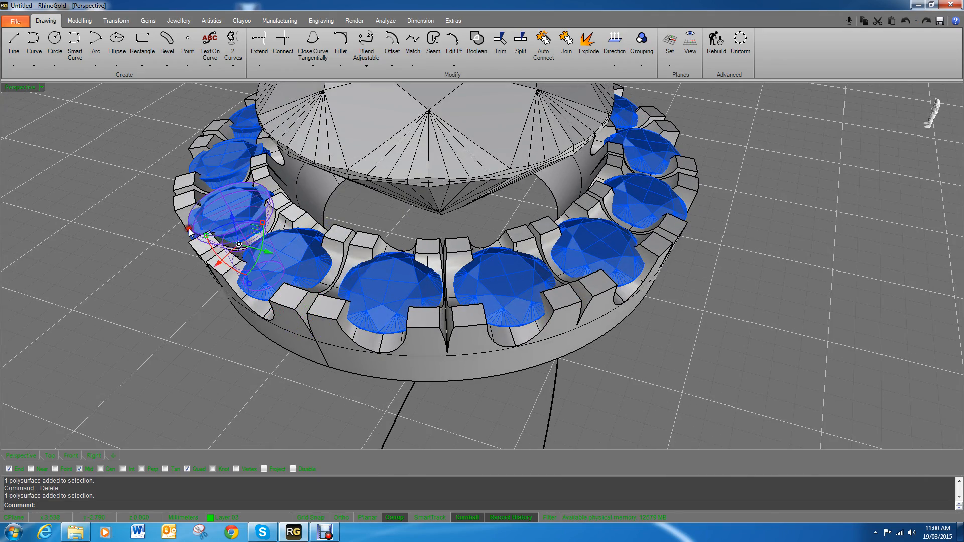
pyautogui.press('Delete')
pyautogui.moveTo(241, 213); pyautogui.dragTo(291, 224, button='right')
pyautogui.click(201, 362)
pyautogui.press('Delete')
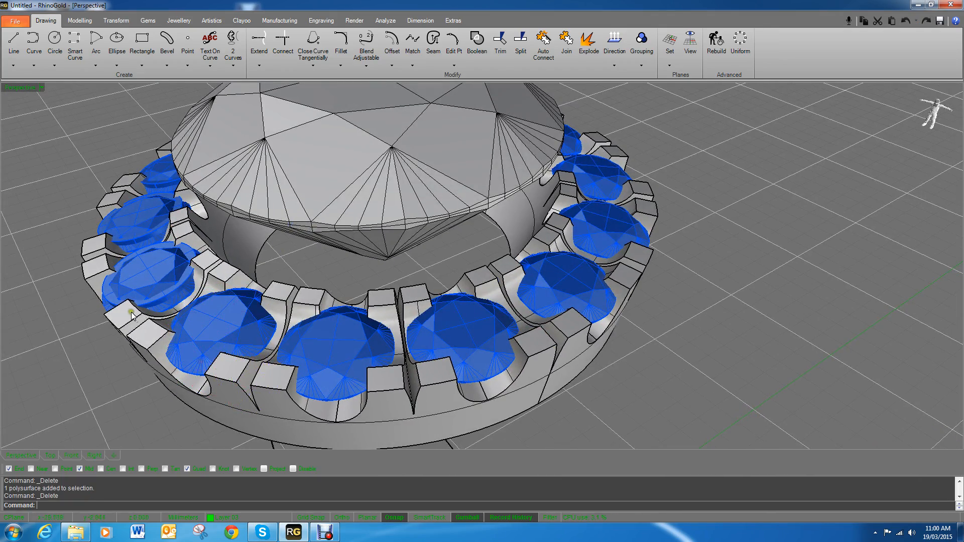
# Delete the last three surplus halo cutters, keeping only a single gem cutter.
pyautogui.scroll(-5, 191, 402)
pyautogui.moveTo(448, 404); pyautogui.dragTo(319, 351, button='right')
pyautogui.scroll(8, 581, 277)
pyautogui.click(139, 354)
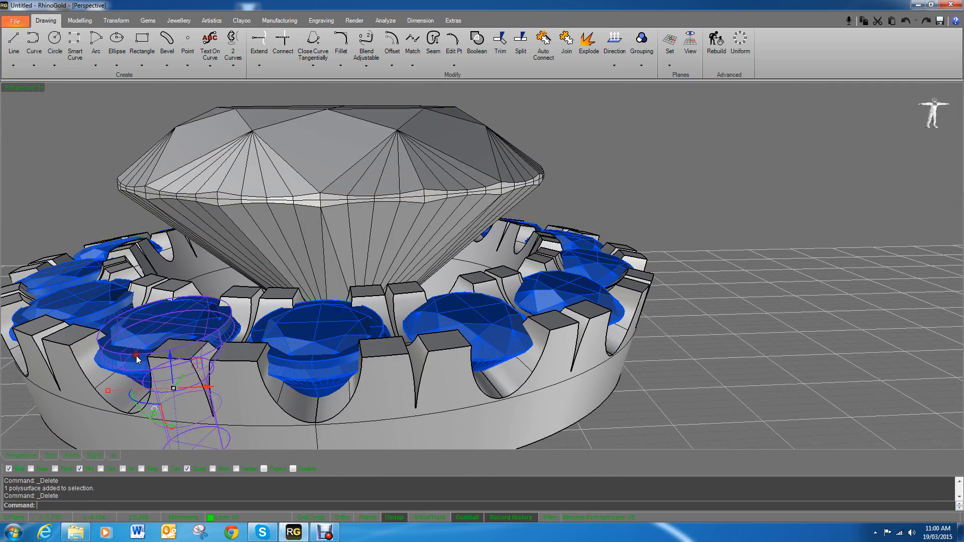
pyautogui.press('Delete')
pyautogui.moveTo(140, 355); pyautogui.dragTo(246, 340, button='right')
pyautogui.click(243, 363)
pyautogui.press('Delete')
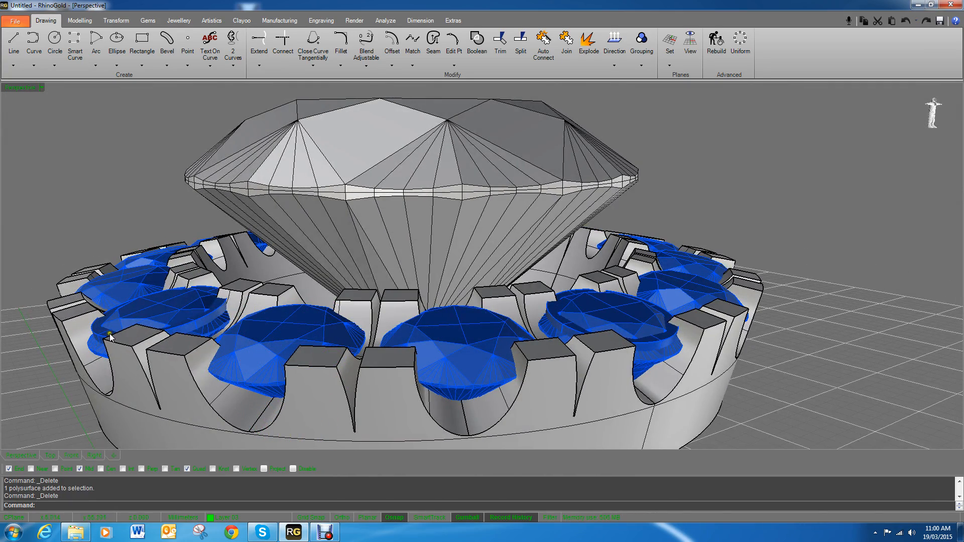
pyautogui.click(111, 337)
pyautogui.press('Delete')
# Apply Cage Edit to the remaining cutter with a bounding box, World coordinates, 4 × 4 × 4 points and a Global region.
pyautogui.moveTo(359, 346); pyautogui.dragTo(336, 389, button='right')
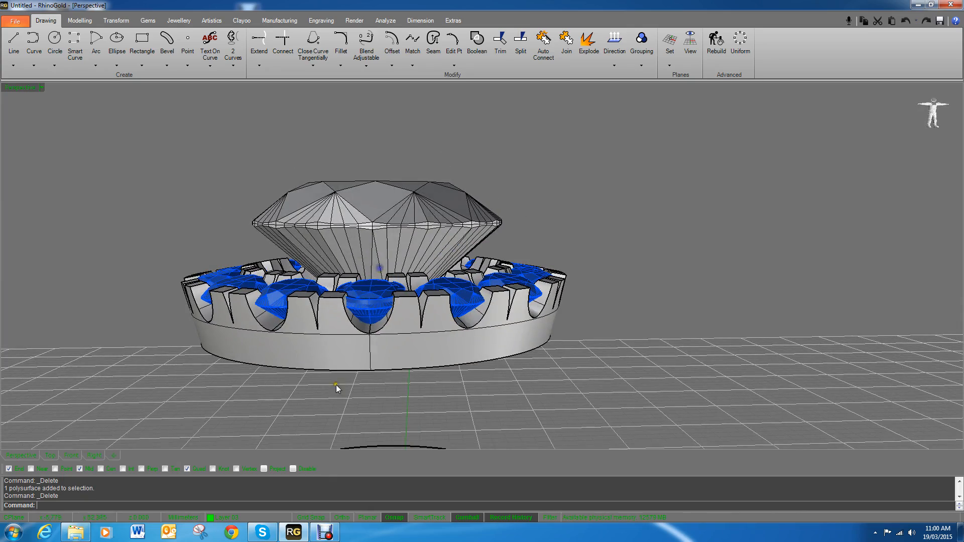
pyautogui.click(95, 455)
pyautogui.scroll(-6, 324, 418)
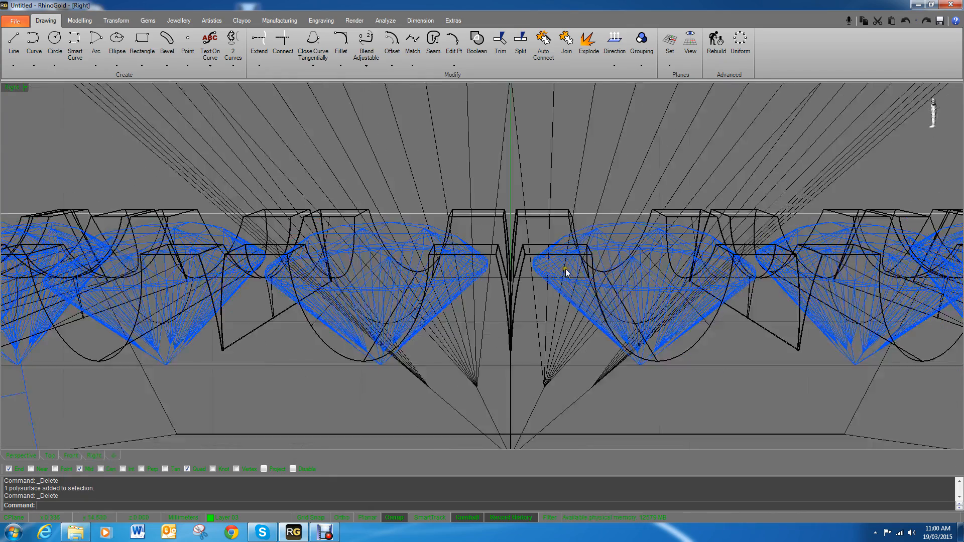
pyautogui.scroll(3, 283, 343)
pyautogui.click(283, 343)
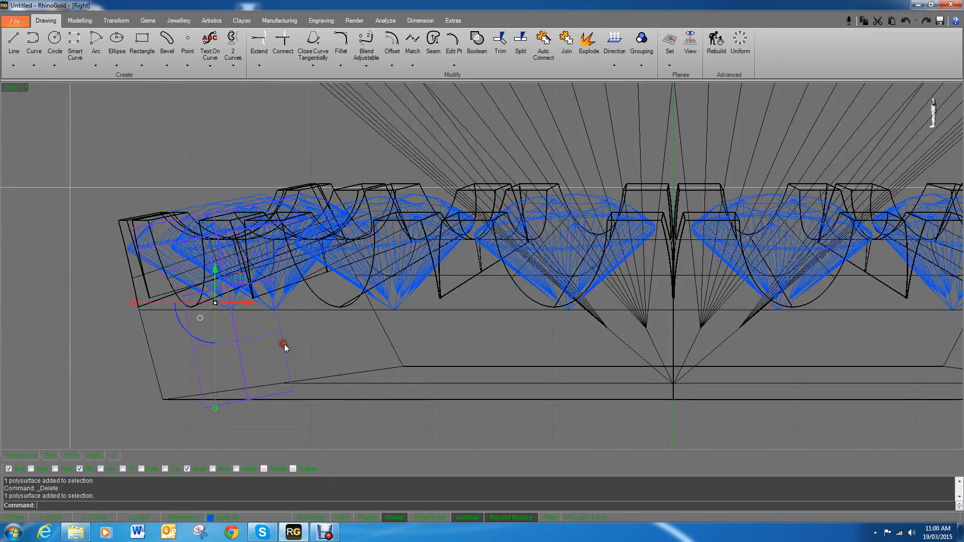
pyautogui.click(80, 21)
pyautogui.click(116, 20)
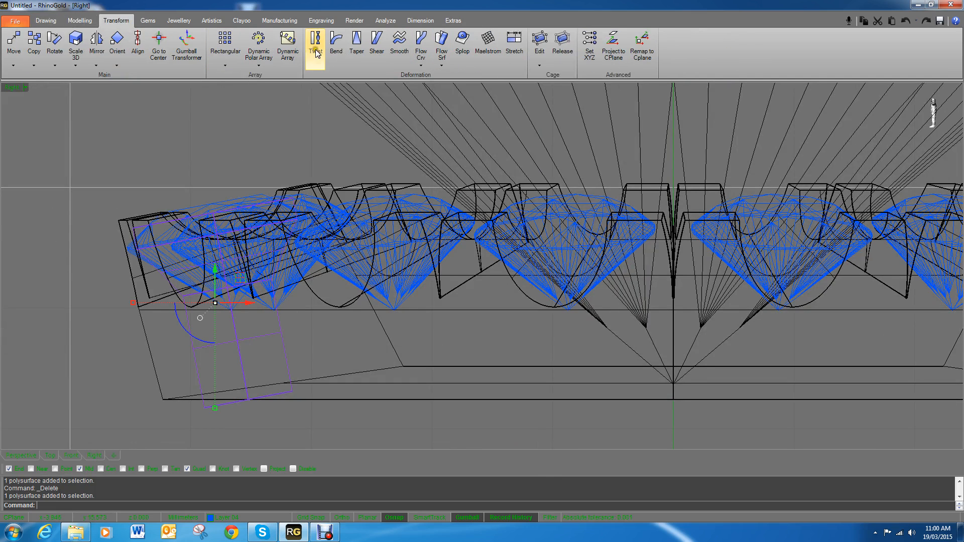
pyautogui.click(540, 51)
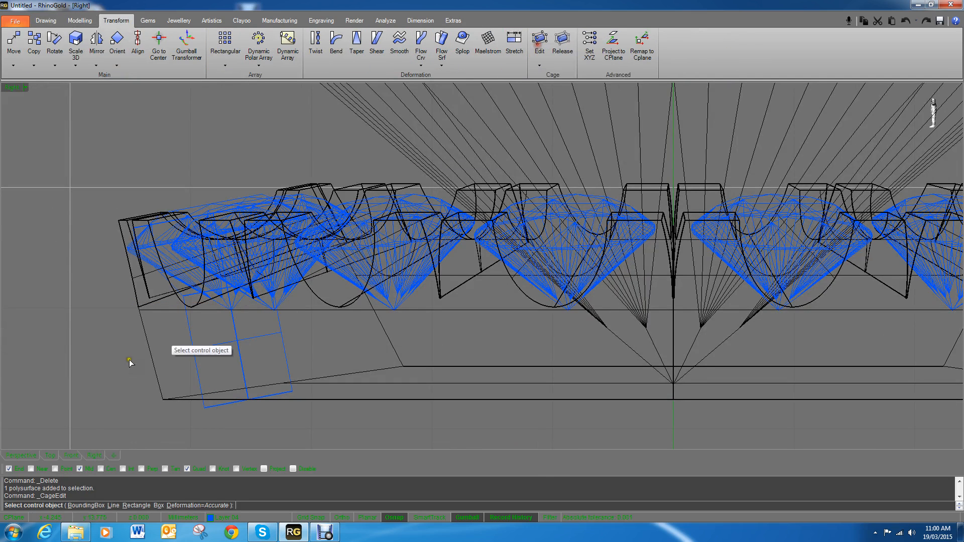
pyautogui.click(82, 504)
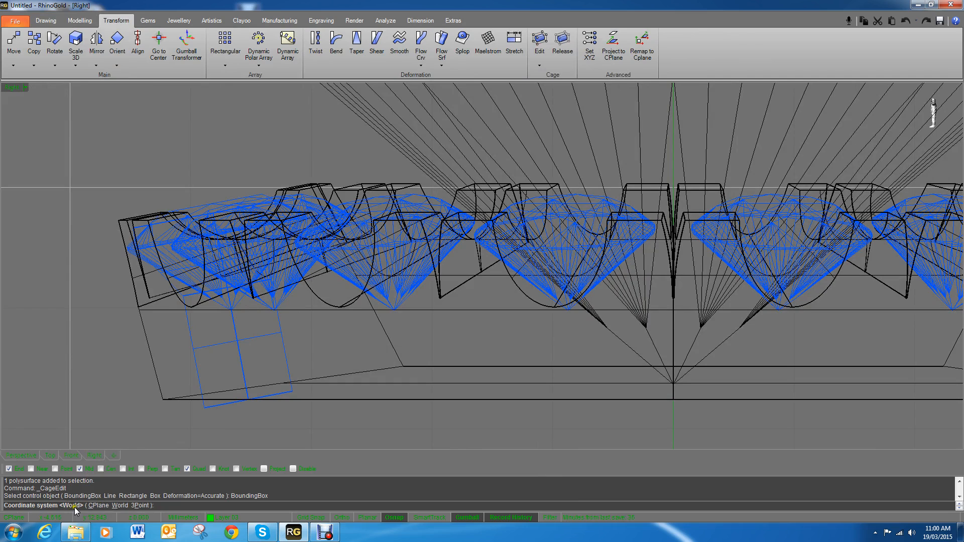
pyautogui.rightClick(121, 404)
pyautogui.rightClick(119, 403)
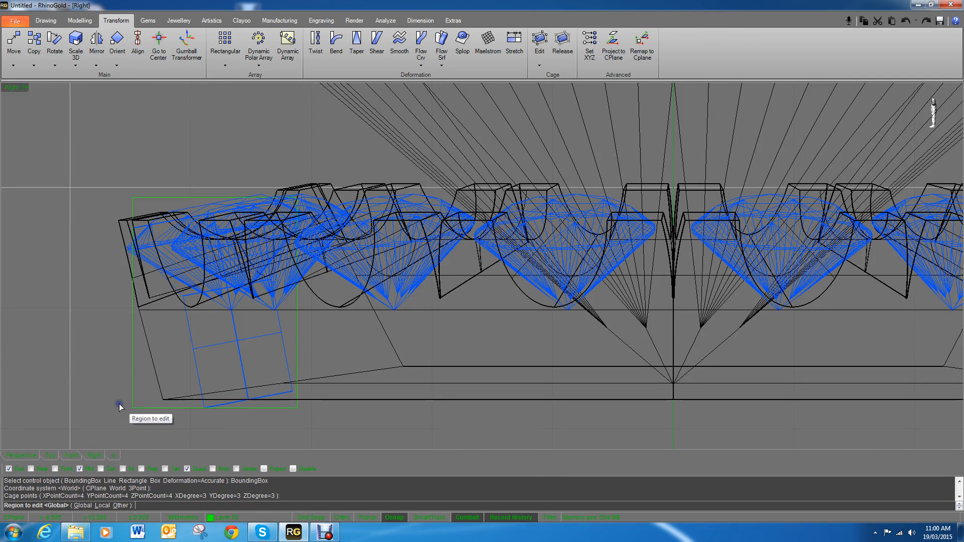
pyautogui.rightClick(126, 408)
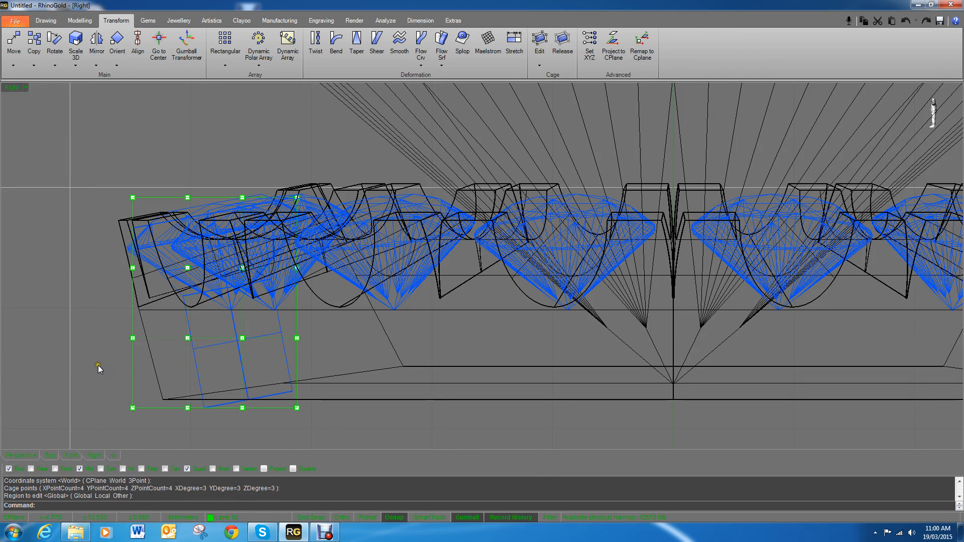
# Move the lowest row of cage points inward and slightly down so the cutter's shaft bends towards the bezel's centre.
pyautogui.moveTo(98, 366); pyautogui.dragTo(340, 435)
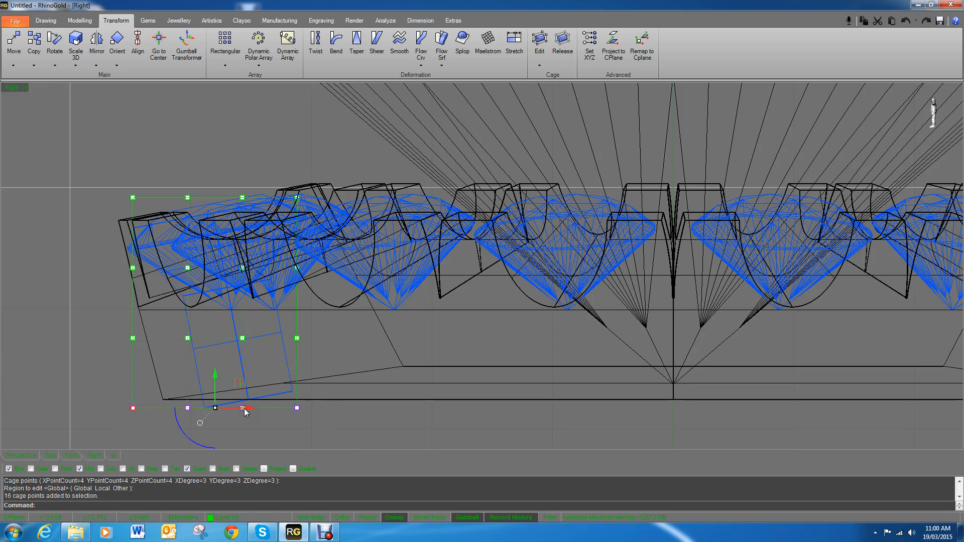
pyautogui.moveTo(245, 408); pyautogui.dragTo(296, 407)
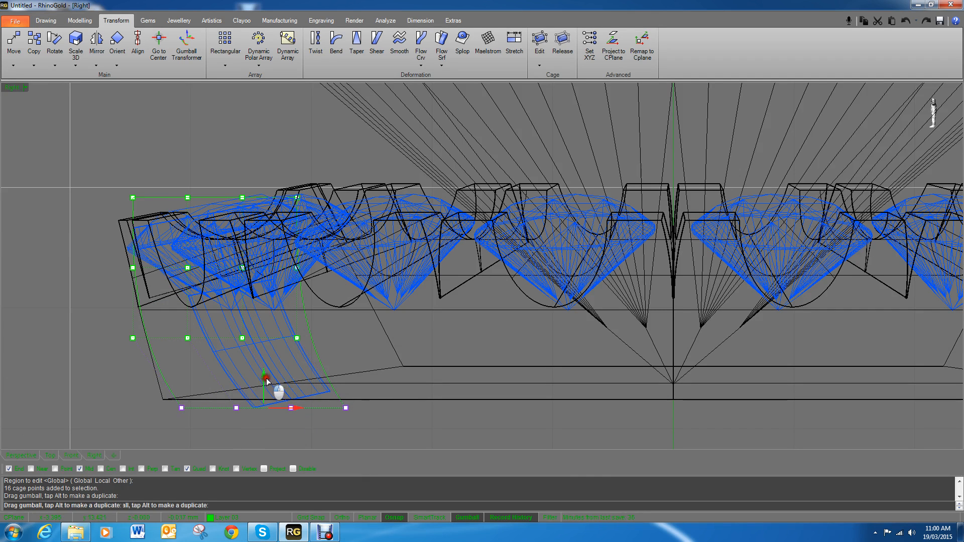
pyautogui.moveTo(266, 378); pyautogui.dragTo(270, 393)
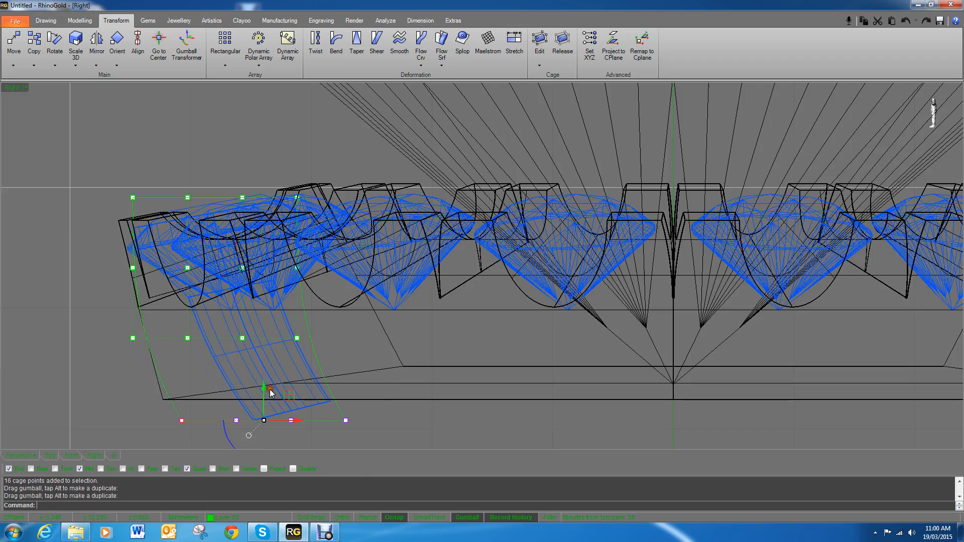
# Fine-tune the lowest cage points horizontally from beneath the bezel to position the cutter's exit between outer wall and centre opening.
pyautogui.click(27, 456)
pyautogui.moveTo(357, 393); pyautogui.dragTo(319, 267, button='right')
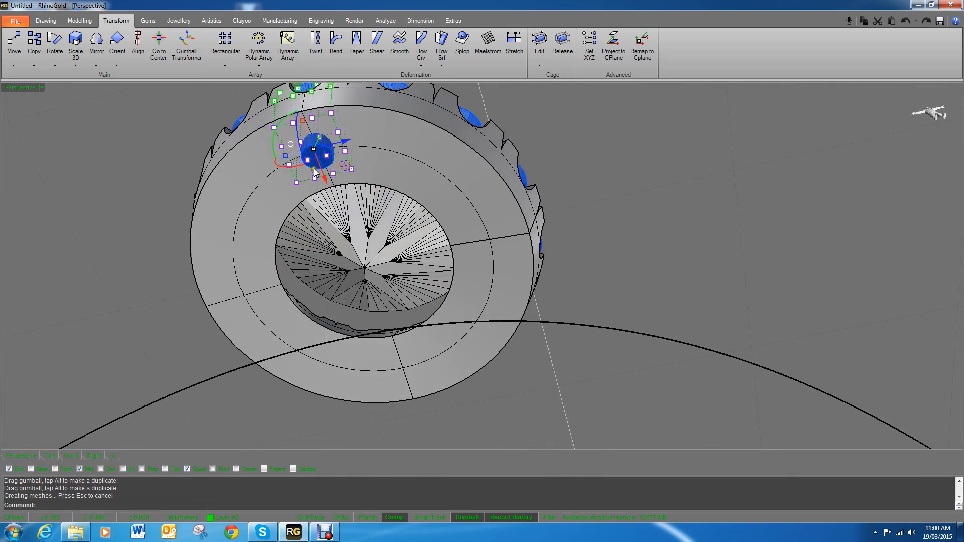
pyautogui.moveTo(327, 183); pyautogui.dragTo(324, 188)
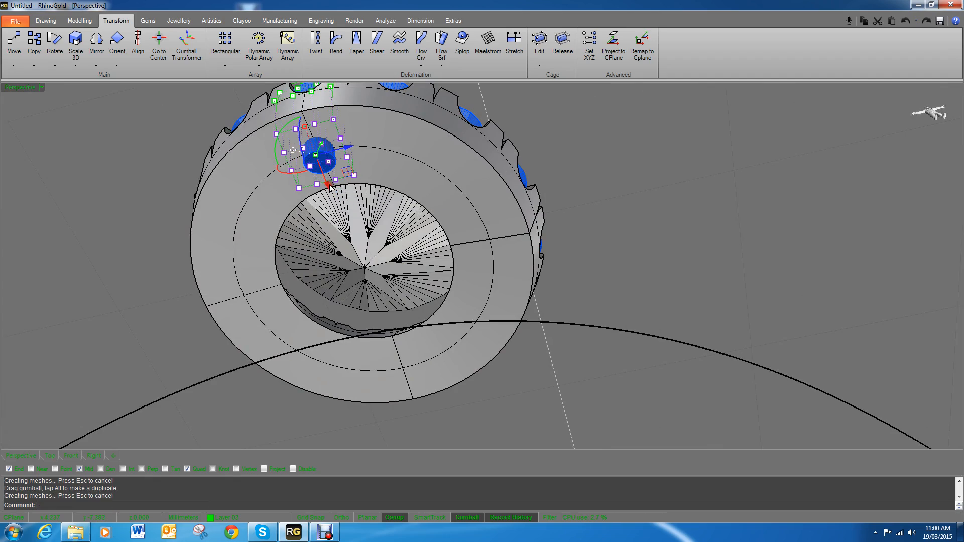
pyautogui.moveTo(324, 188); pyautogui.dragTo(312, 206, button='right')
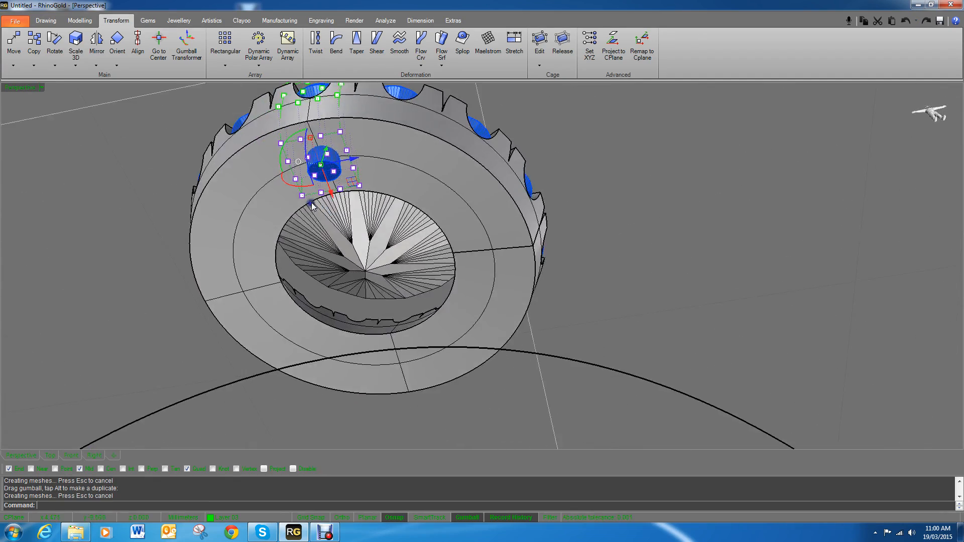
pyautogui.moveTo(332, 193); pyautogui.dragTo(331, 189)
# Deselect the cage points, check the bent cutter, and delete its control cage.
pyautogui.moveTo(330, 191); pyautogui.dragTo(419, 303, button='right')
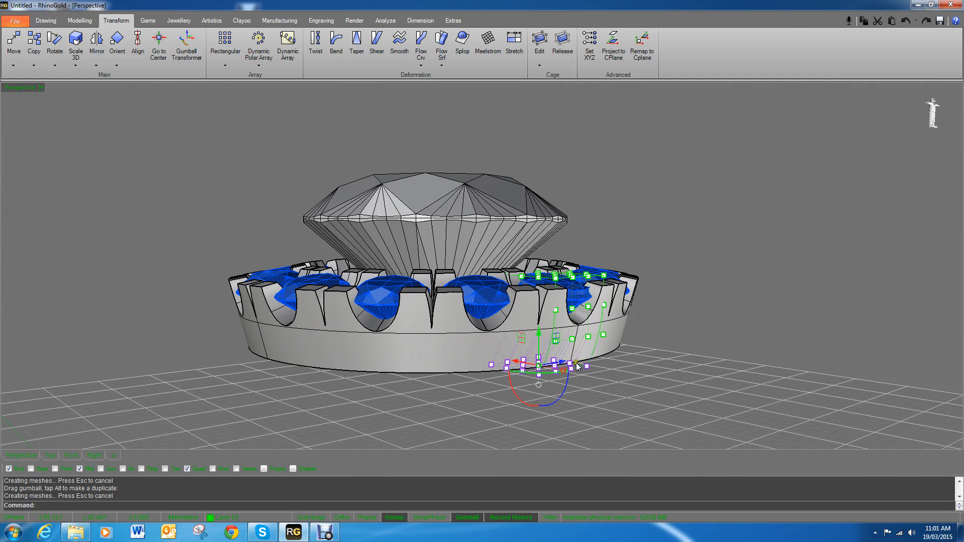
pyautogui.scroll(5, 566, 292)
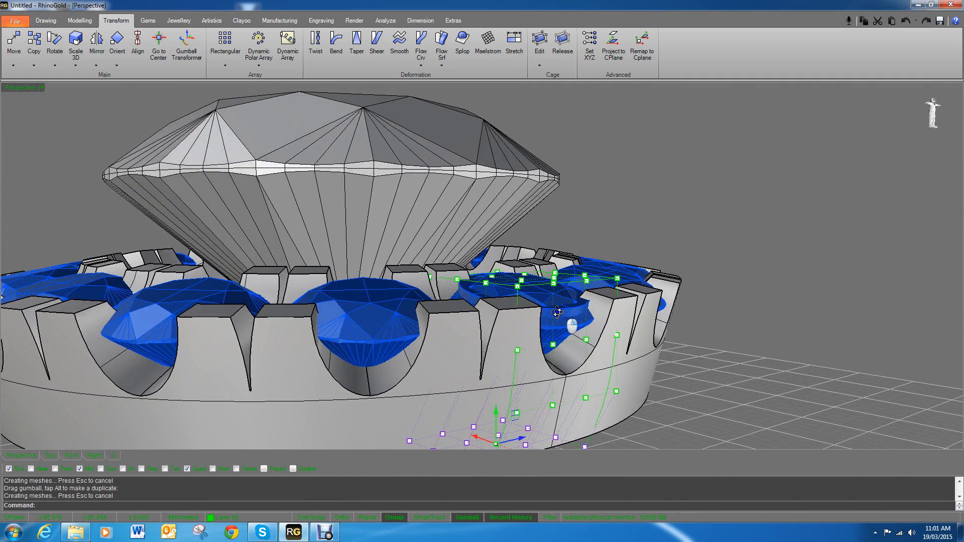
pyautogui.click(683, 370)
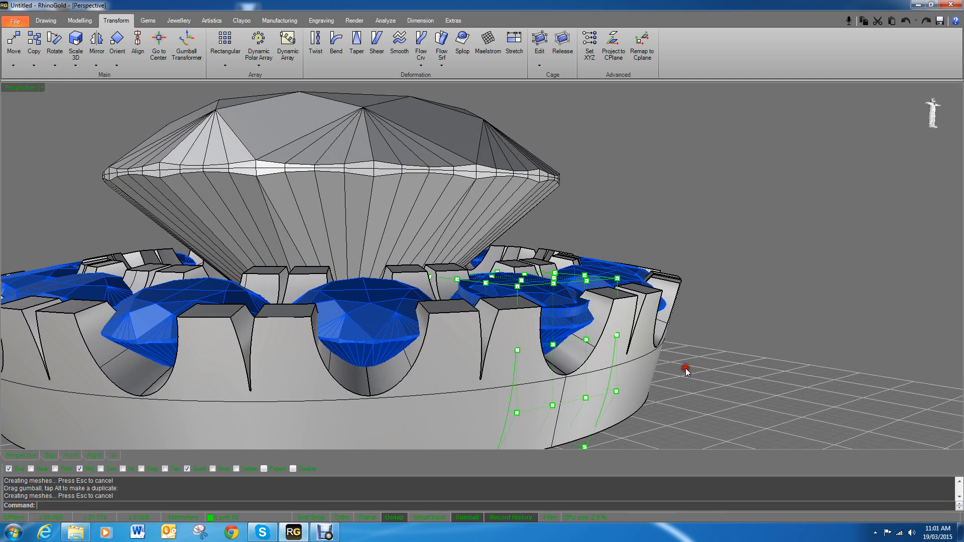
pyautogui.moveTo(683, 370); pyautogui.dragTo(677, 346, button='right')
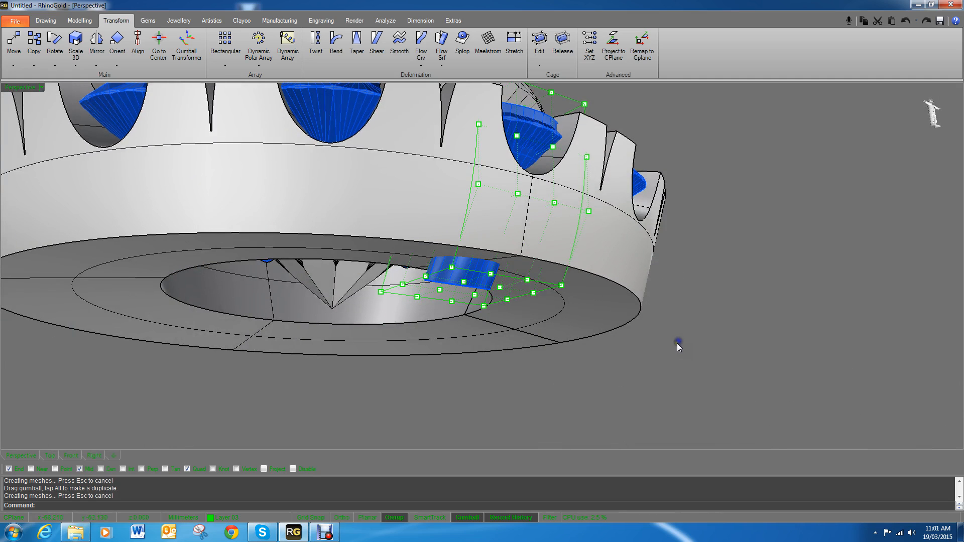
pyautogui.click(546, 290)
pyautogui.press('Delete')
pyautogui.scroll(-5, 544, 286)
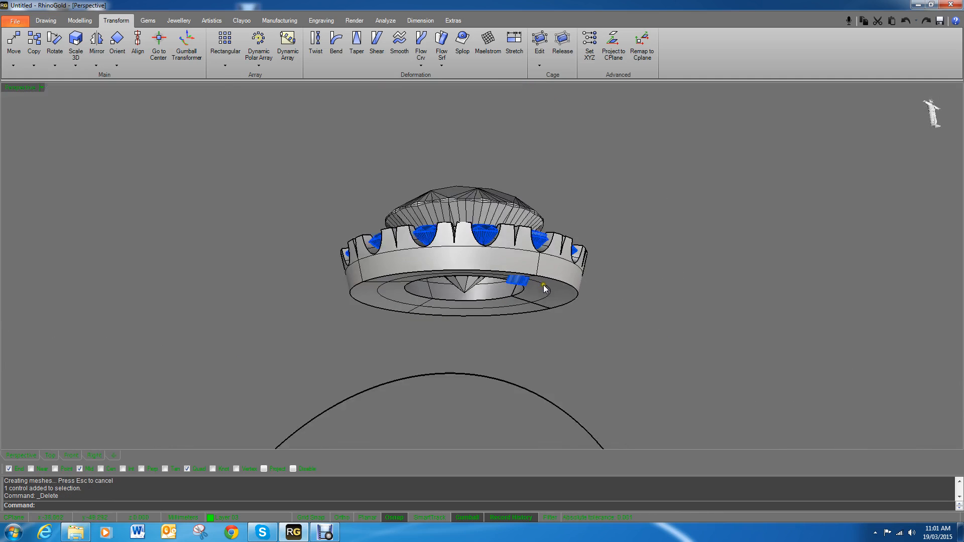
# Polar-array the bent cutter around centre 0 with 14 items over 360 degrees in the Top view.
pyautogui.moveTo(544, 285); pyautogui.dragTo(393, 380, button='right')
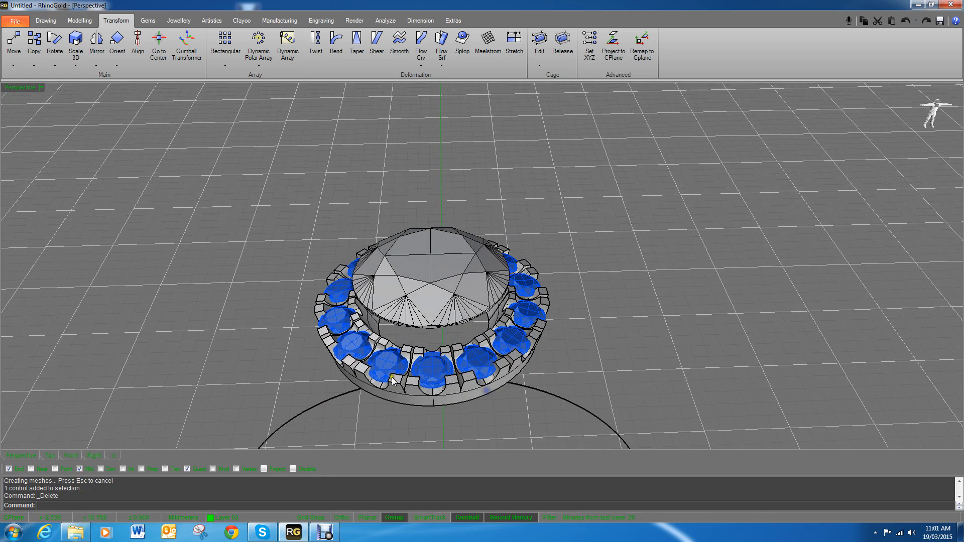
pyautogui.click(72, 455)
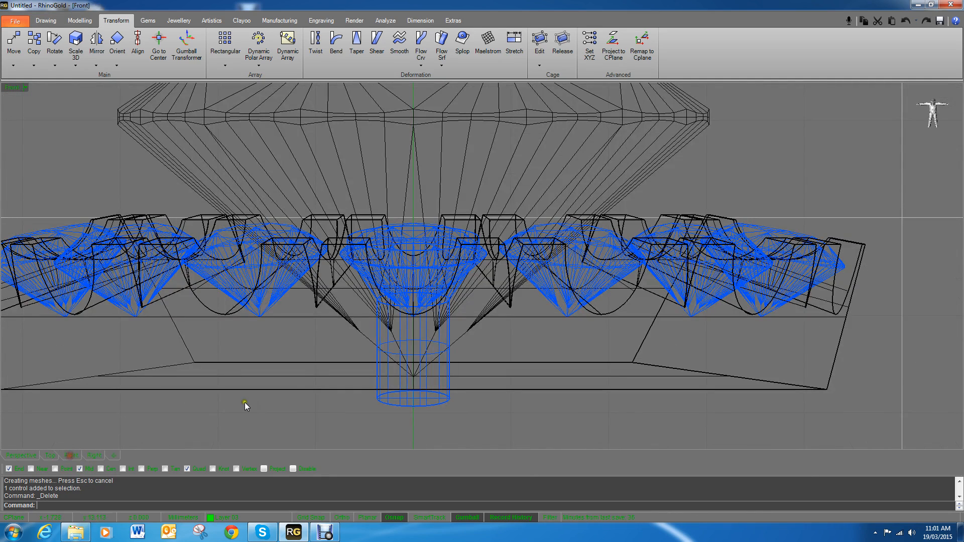
pyautogui.click(447, 382)
pyautogui.click(50, 455)
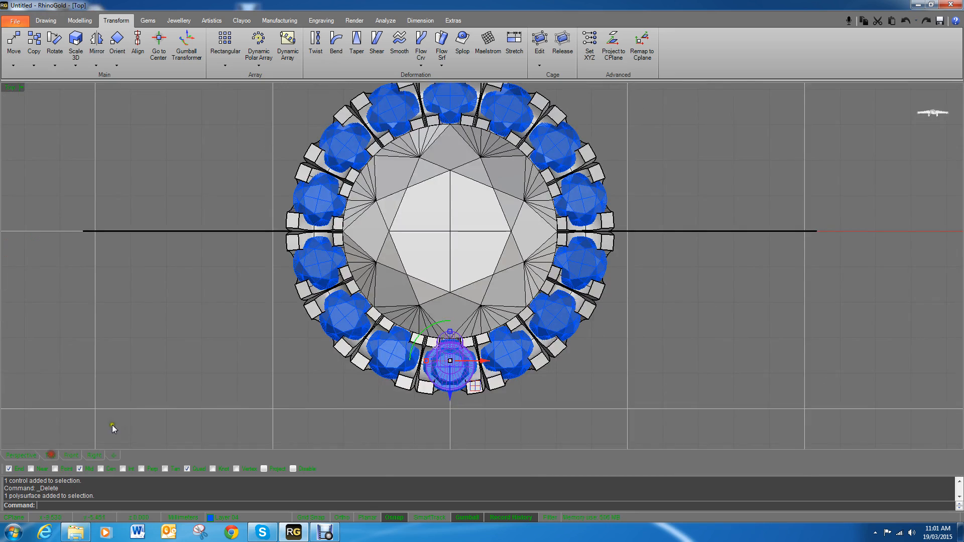
pyautogui.click(258, 65)
pyautogui.click(274, 81)
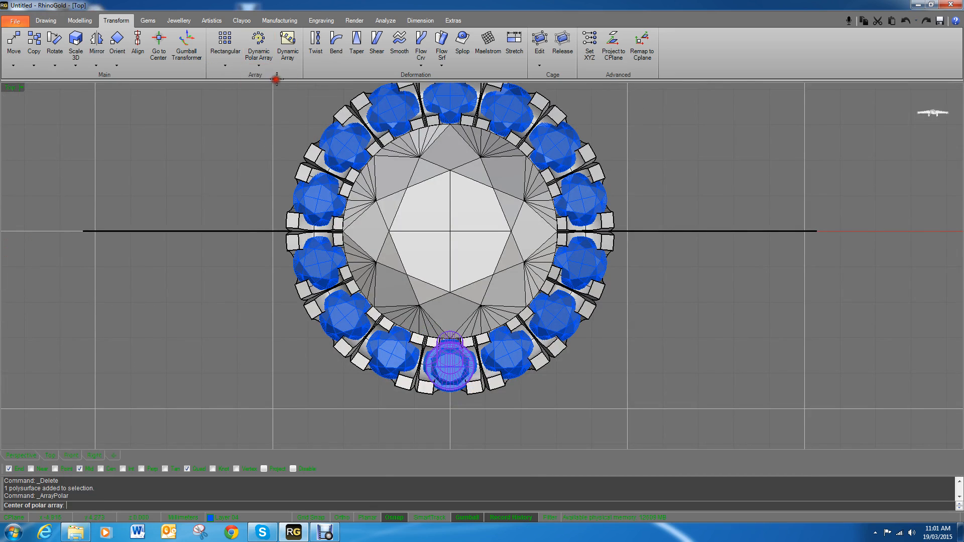
pyautogui.write('0')
pyautogui.press('Return')
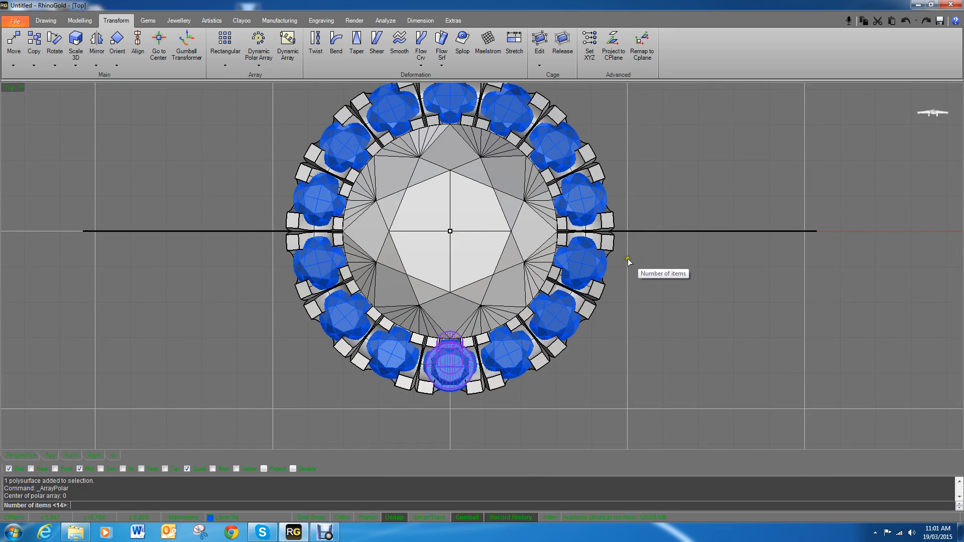
pyautogui.press('Return')
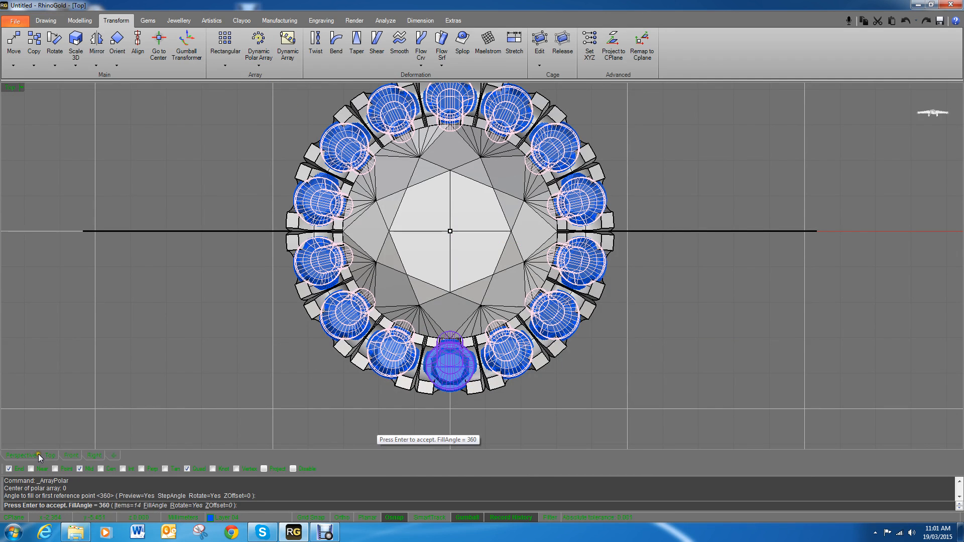
pyautogui.press('Return')
# Boolean-subtract all 14 bent gem cutters from the halo bezel, deleting the cutters, to form the stone seats and through holes.
pyautogui.click(16, 457)
pyautogui.moveTo(476, 357); pyautogui.dragTo(606, 296, button='right')
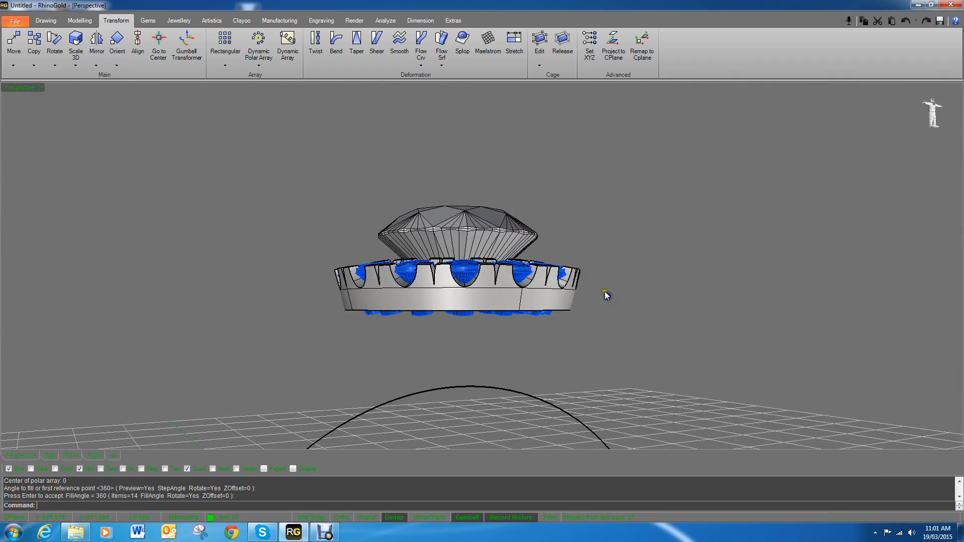
pyautogui.click(46, 20)
pyautogui.click(79, 21)
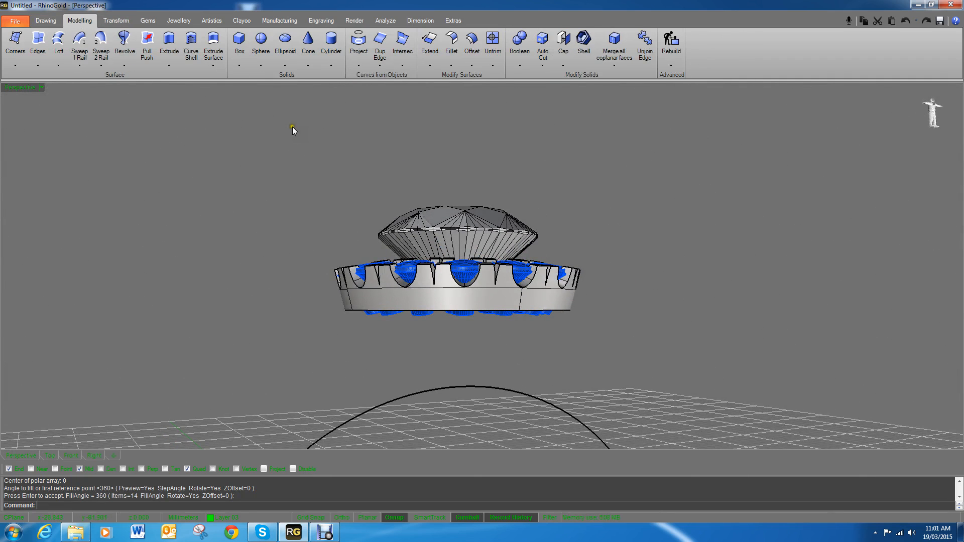
pyautogui.click(527, 66)
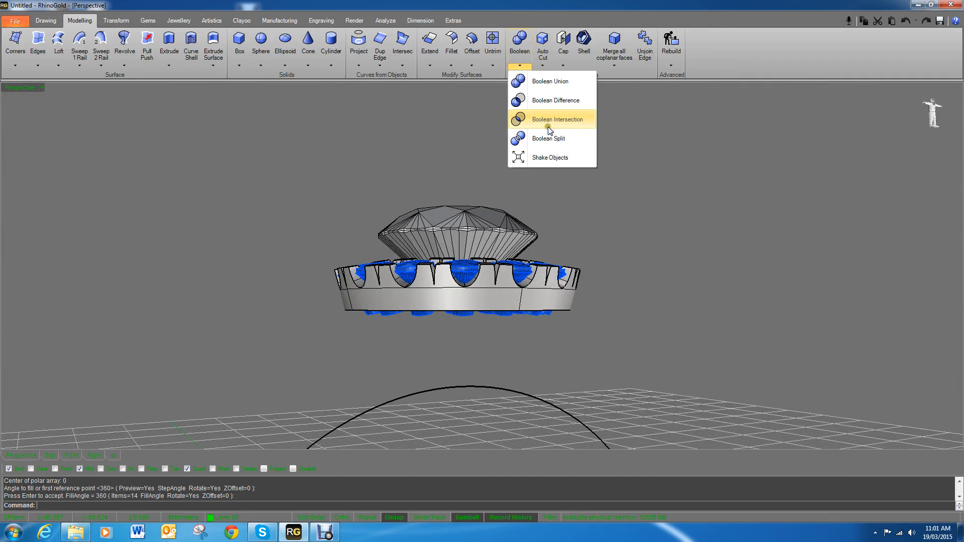
pyautogui.click(556, 100)
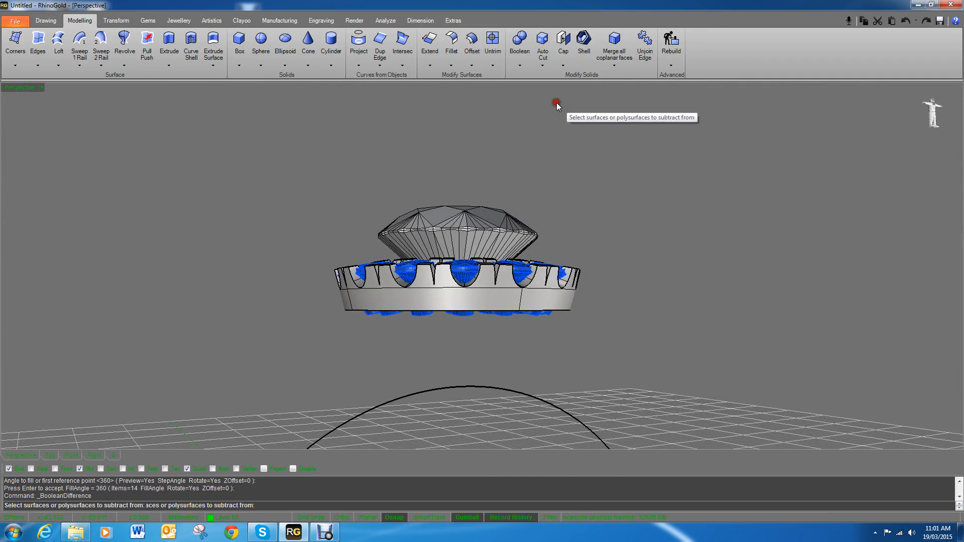
pyautogui.scroll(3, 497, 301)
pyautogui.click(512, 290)
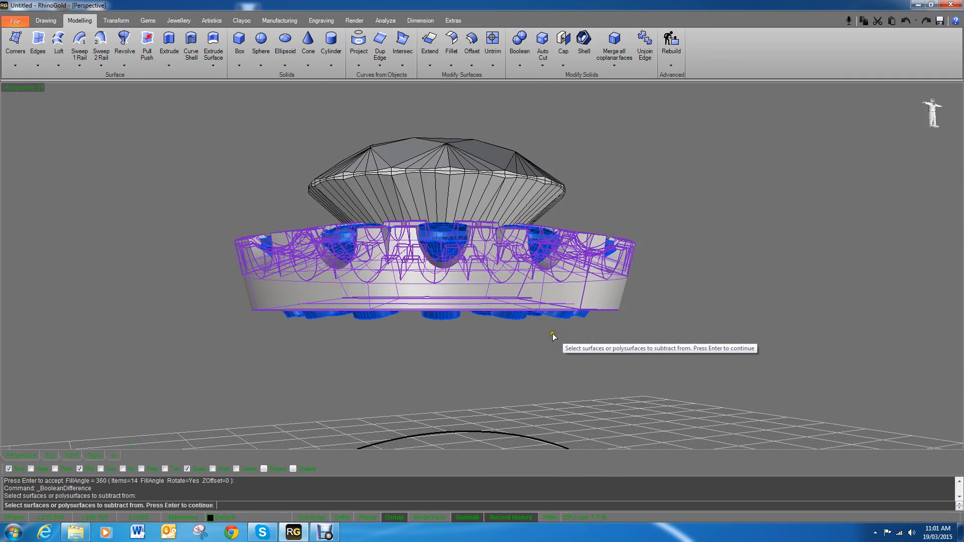
pyautogui.moveTo(553, 333); pyautogui.dragTo(549, 305, button='right')
pyautogui.rightClick(569, 315)
pyautogui.click(570, 272)
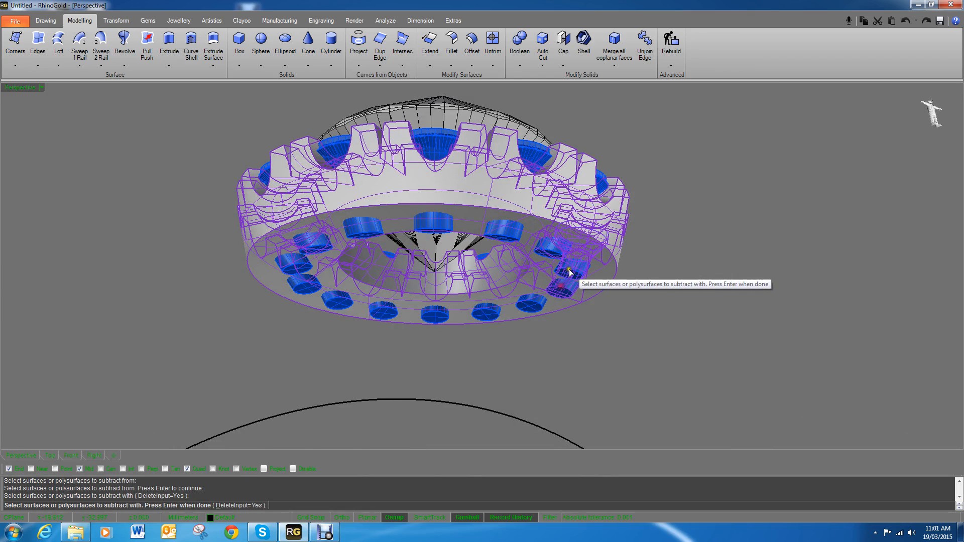
pyautogui.click(547, 247)
pyautogui.click(504, 232)
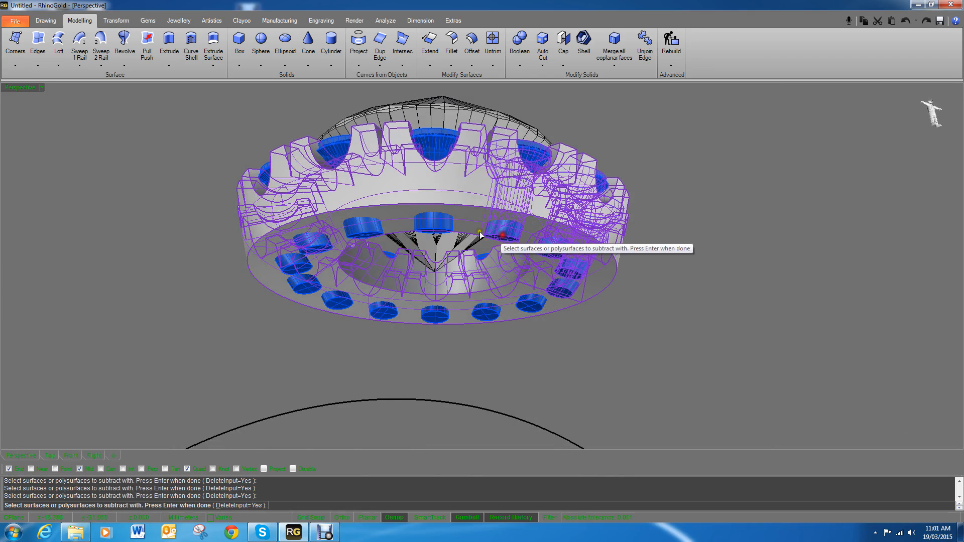
pyautogui.click(437, 226)
pyautogui.click(361, 229)
pyautogui.click(317, 242)
pyautogui.click(294, 263)
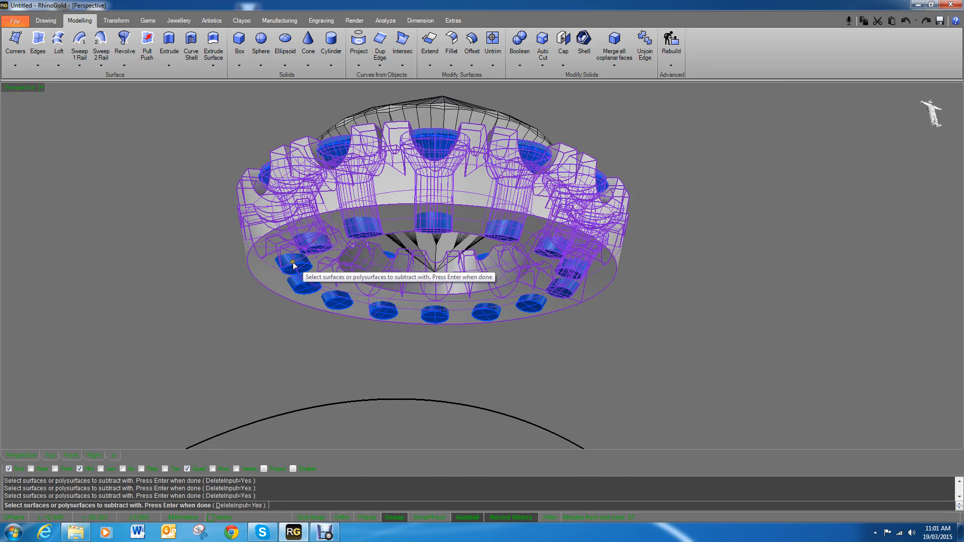
pyautogui.click(302, 284)
pyautogui.click(339, 301)
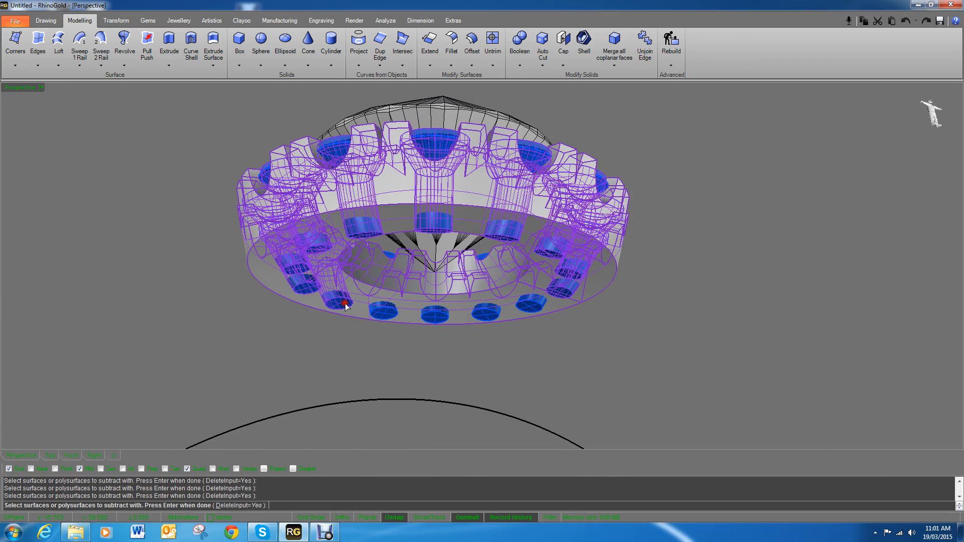
pyautogui.click(442, 320)
pyautogui.click(497, 315)
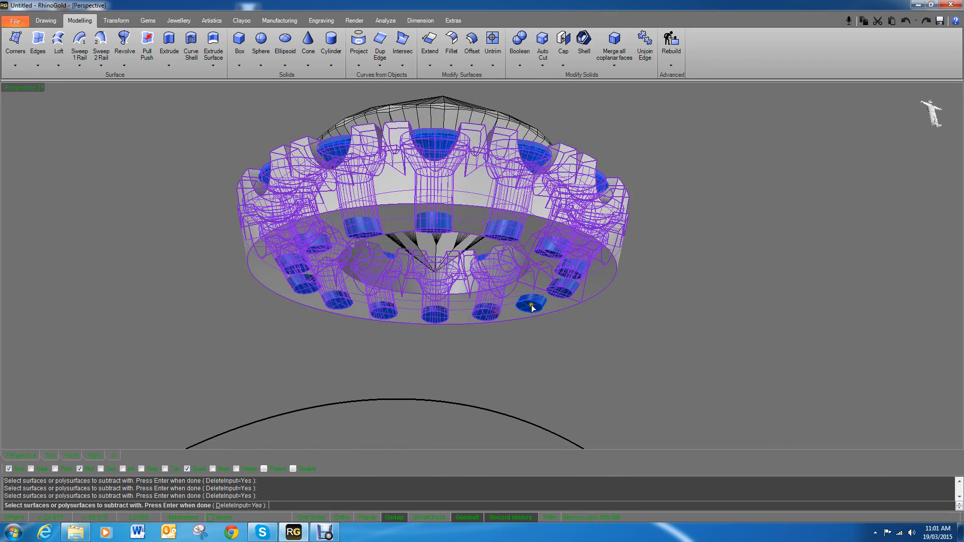
pyautogui.rightClick(590, 344)
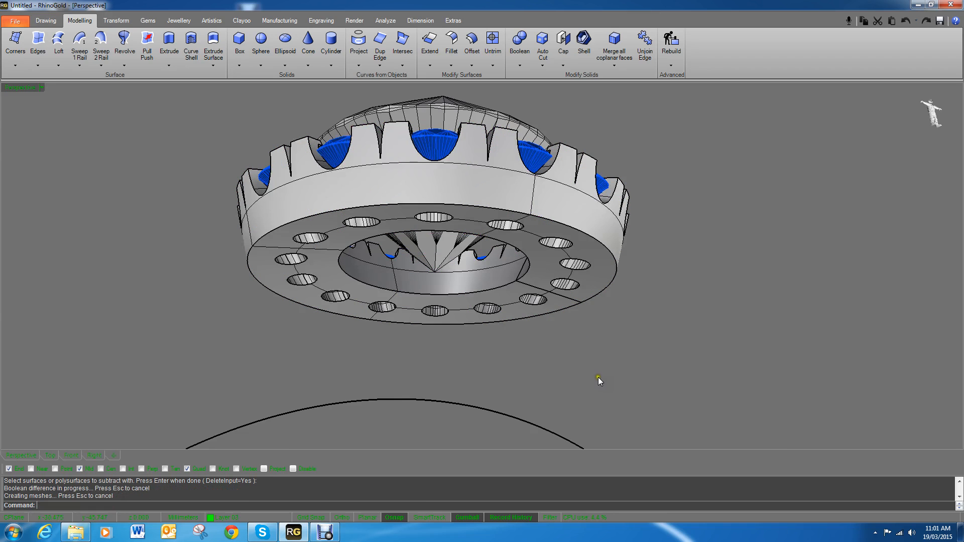
# Select all the gems and hide them to inspect the seats cut into the bezel.
pyautogui.moveTo(599, 381)
pyautogui.mouseDown(button='right')
pyautogui.moveTo(595, 288)
pyautogui.moveTo(606, 266)
pyautogui.moveTo(577, 426)
pyautogui.mouseUp(button='right')
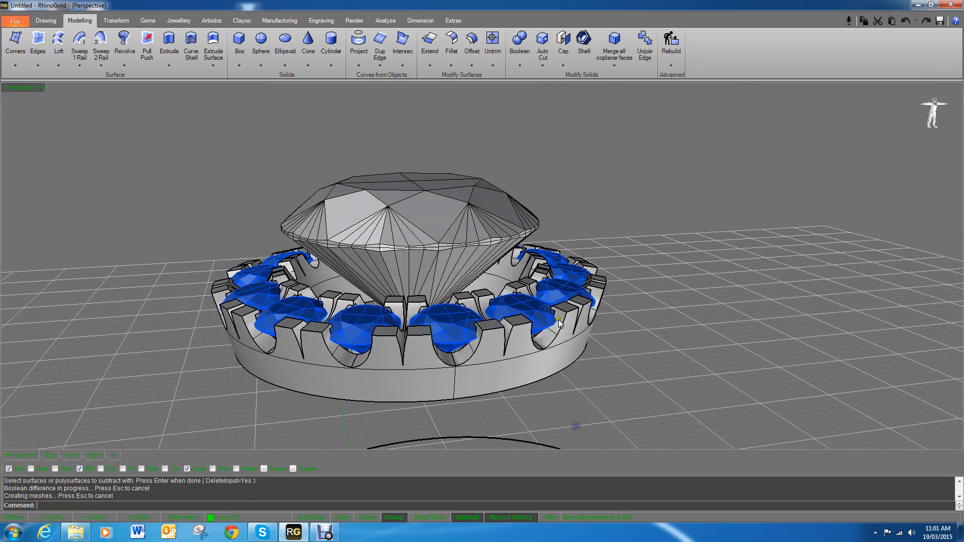
pyautogui.middleClick(559, 319)
pyautogui.click(490, 333)
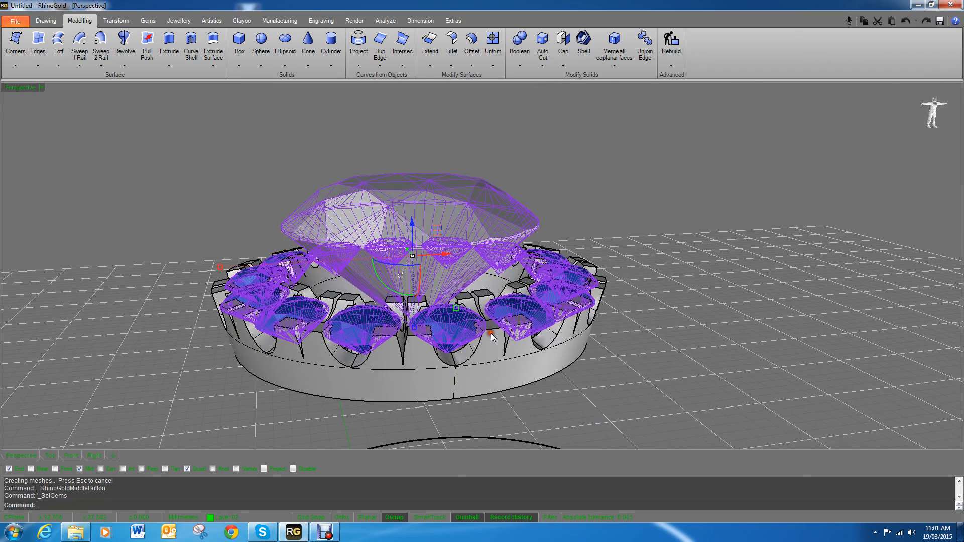
pyautogui.click(881, 100)
pyautogui.moveTo(411, 314); pyautogui.dragTo(439, 295, button='right')
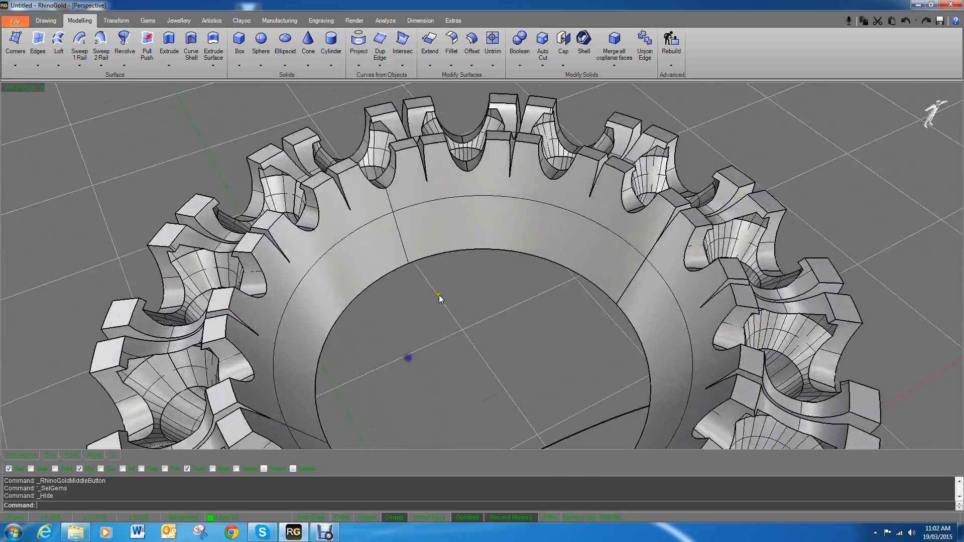
pyautogui.scroll(-6, 439, 294)
pyautogui.scroll(7, 556, 429)
pyautogui.moveTo(556, 430); pyautogui.dragTo(502, 395, button='right')
# Show the hidden centre stone and halo gems again.
pyautogui.moveTo(922, 108)
pyautogui.click(885, 112)
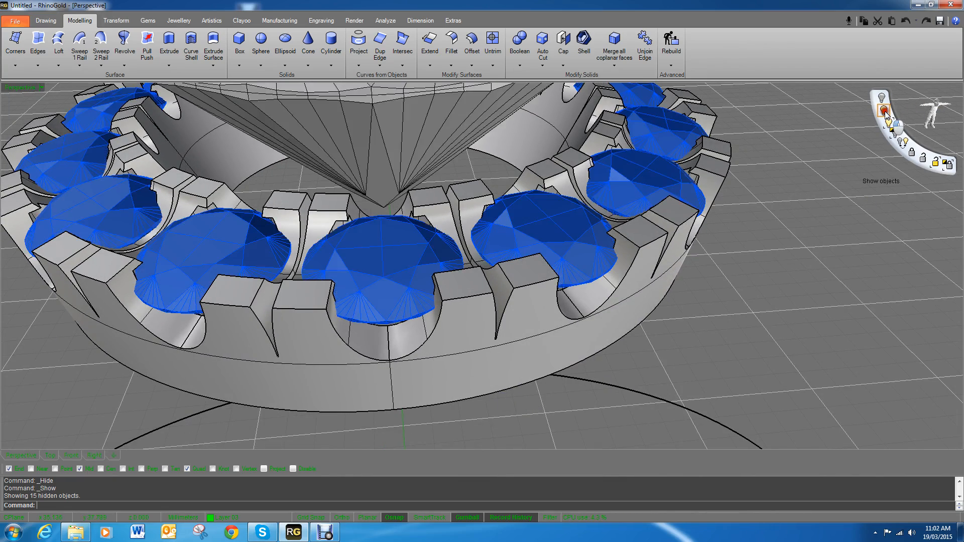
pyautogui.scroll(-1, 888, 116)
pyautogui.scroll(1, 886, 117)
pyautogui.scroll(-1, 885, 119)
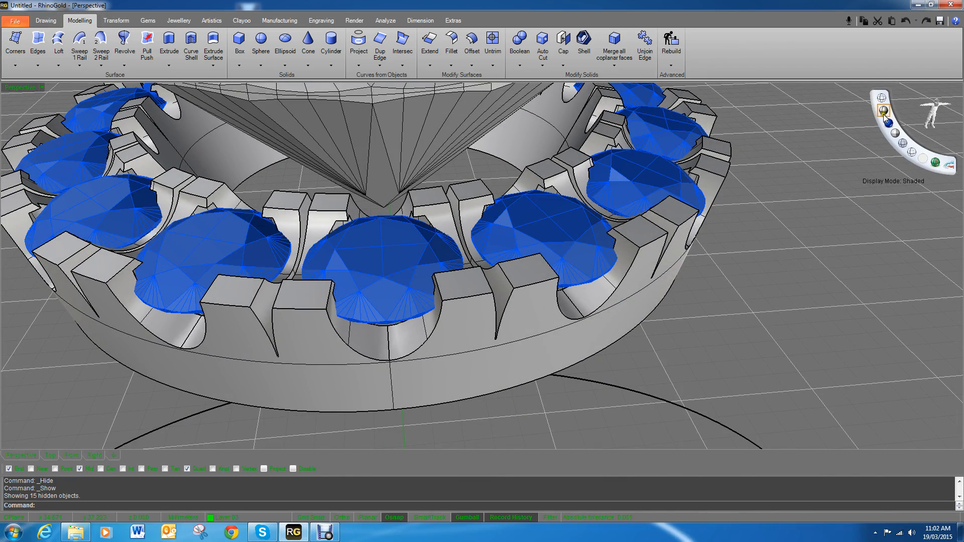
# Examine the through holes on the bezel's underside and the layout of the halo stones from above.
pyautogui.scroll(-5, 683, 275)
pyautogui.moveTo(714, 343); pyautogui.dragTo(698, 283, button='right')
pyautogui.moveTo(672, 215); pyautogui.dragTo(625, 209, button='right')
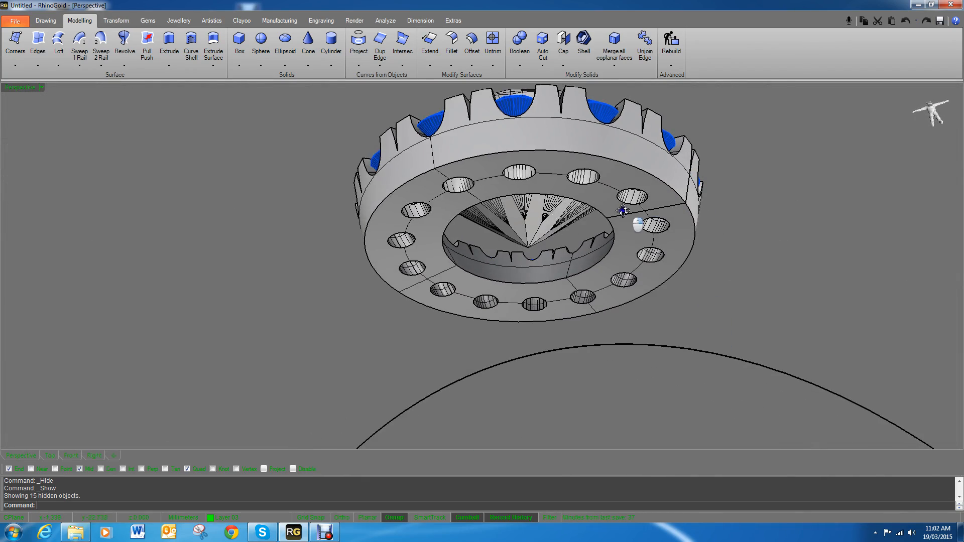
pyautogui.moveTo(570, 330); pyautogui.dragTo(650, 355, button='right')
pyautogui.moveTo(673, 281); pyautogui.dragTo(696, 251, button='right')
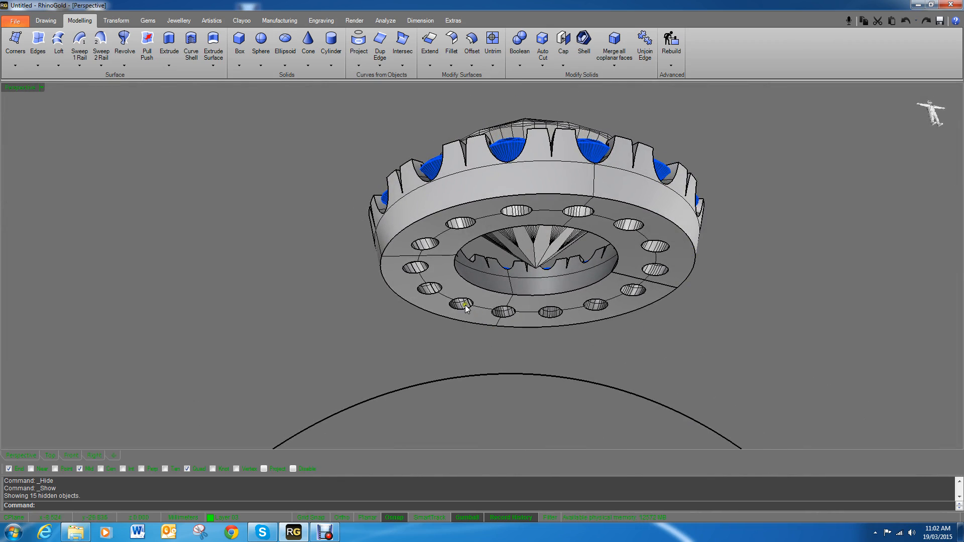
pyautogui.moveTo(441, 296); pyautogui.dragTo(660, 435, button='right')
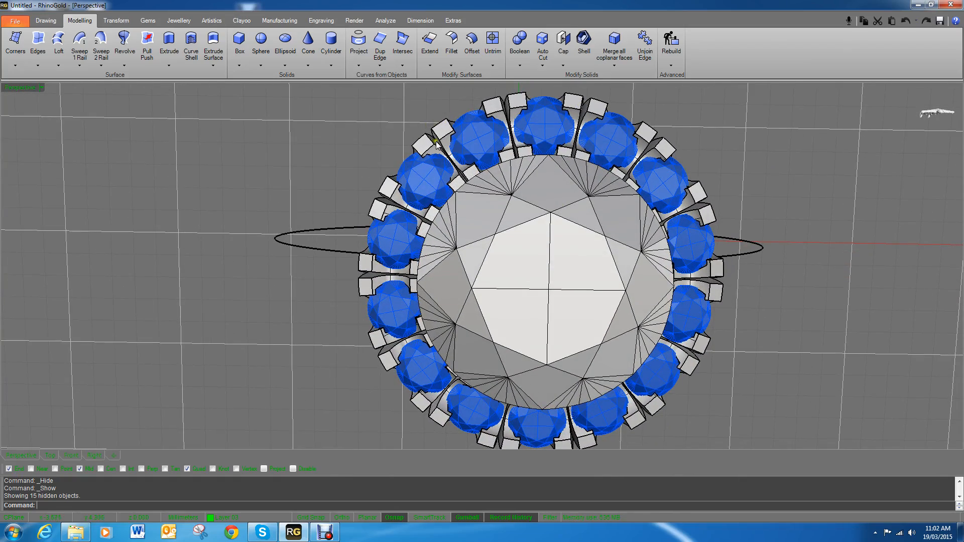
pyautogui.moveTo(448, 152); pyautogui.dragTo(428, 128, button='right')
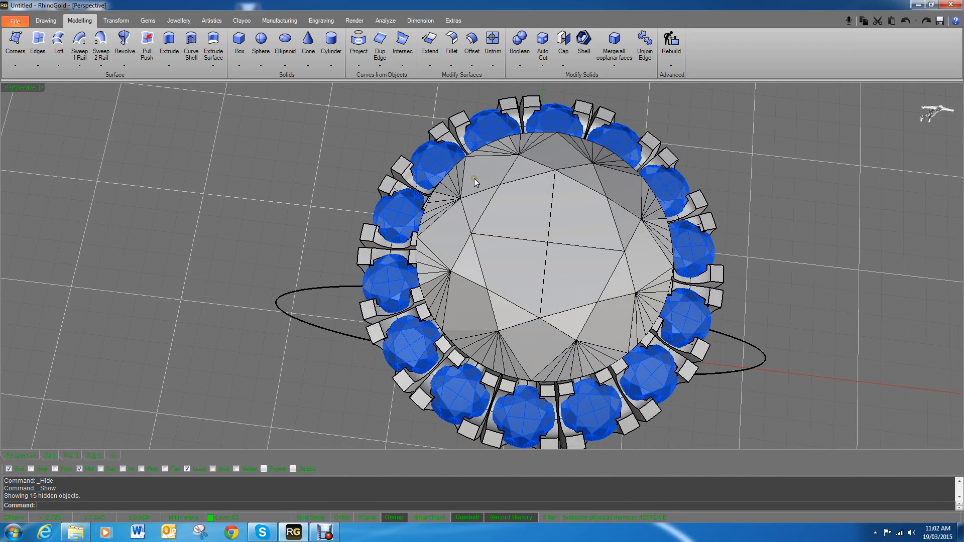